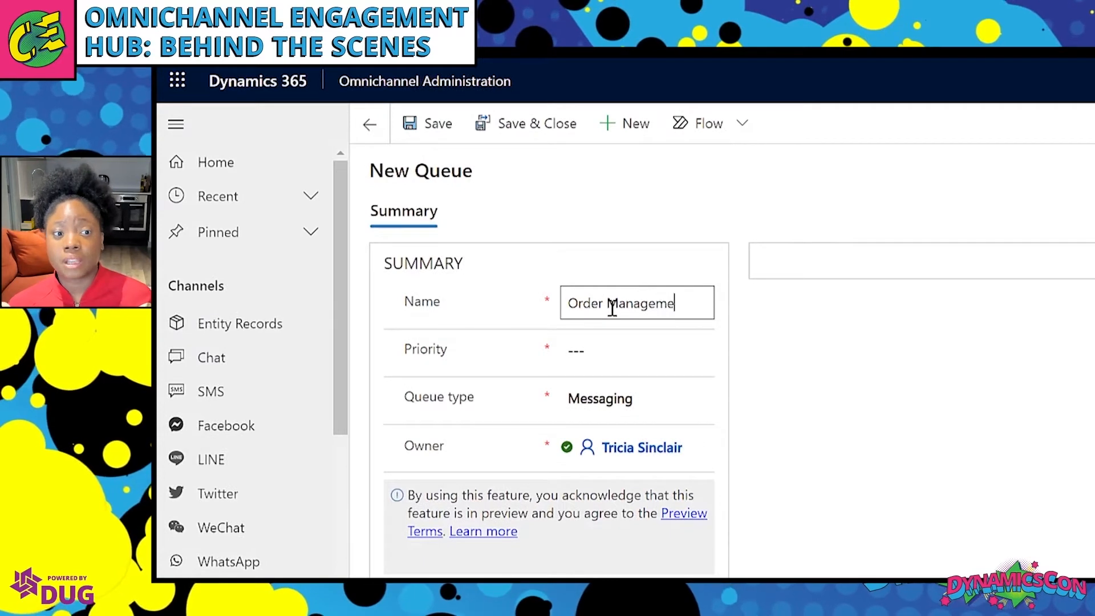
Give the Order Management queue priority 2, keep it as a Messaging queue, and save it.
left_click(619, 349)
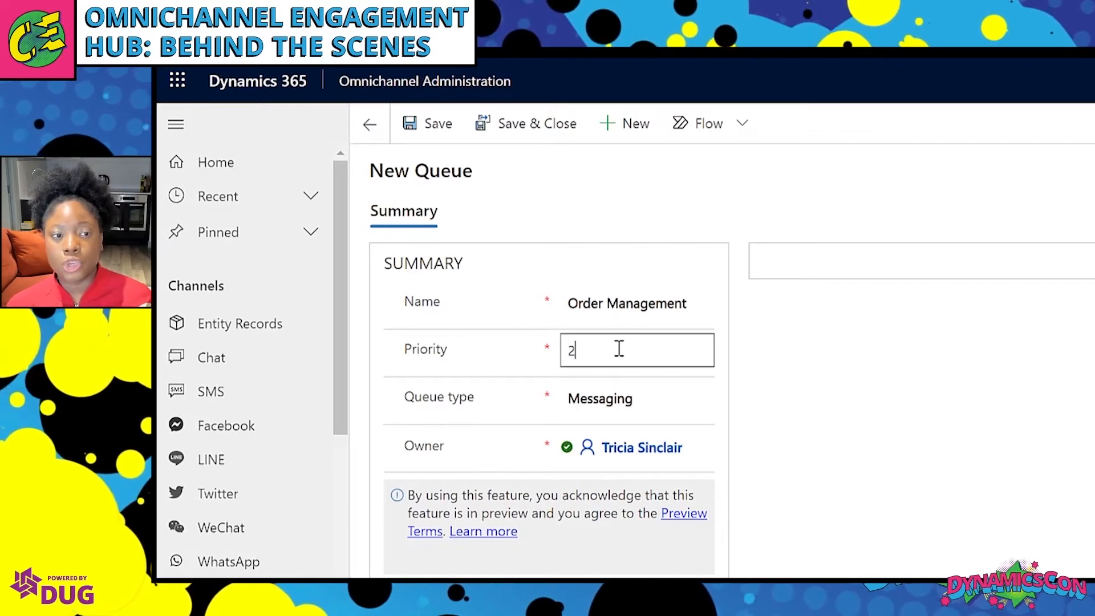
type("2")
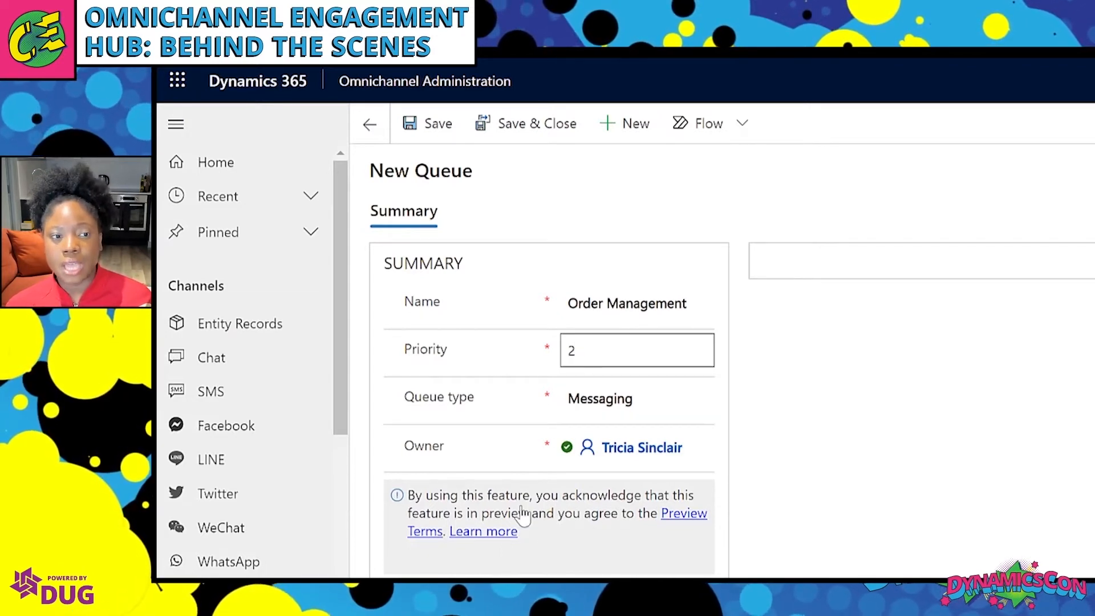
left_click(695, 409)
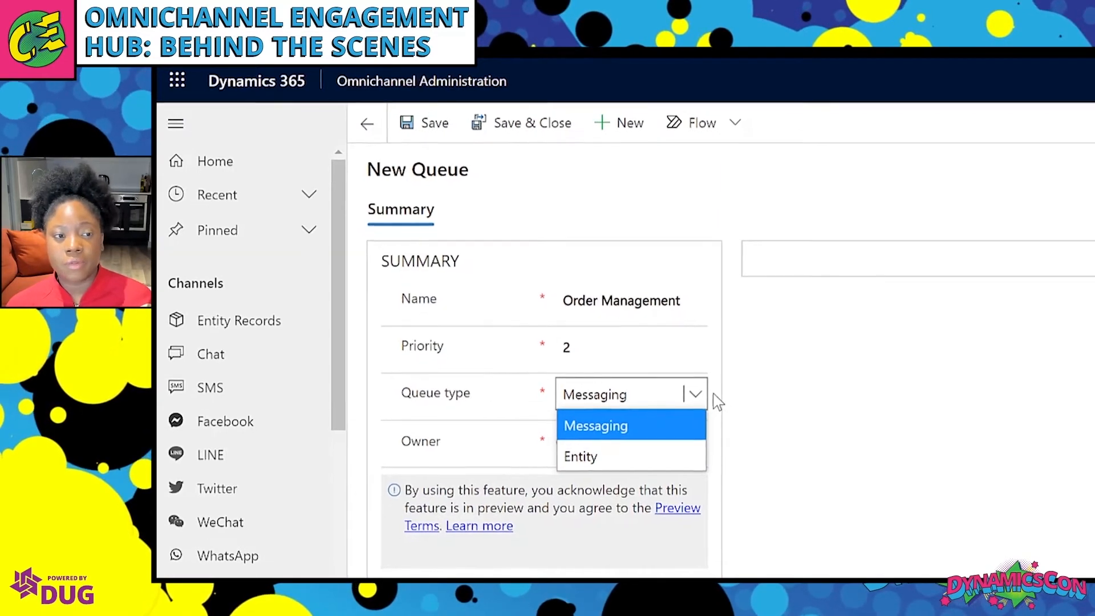
left_click(693, 399)
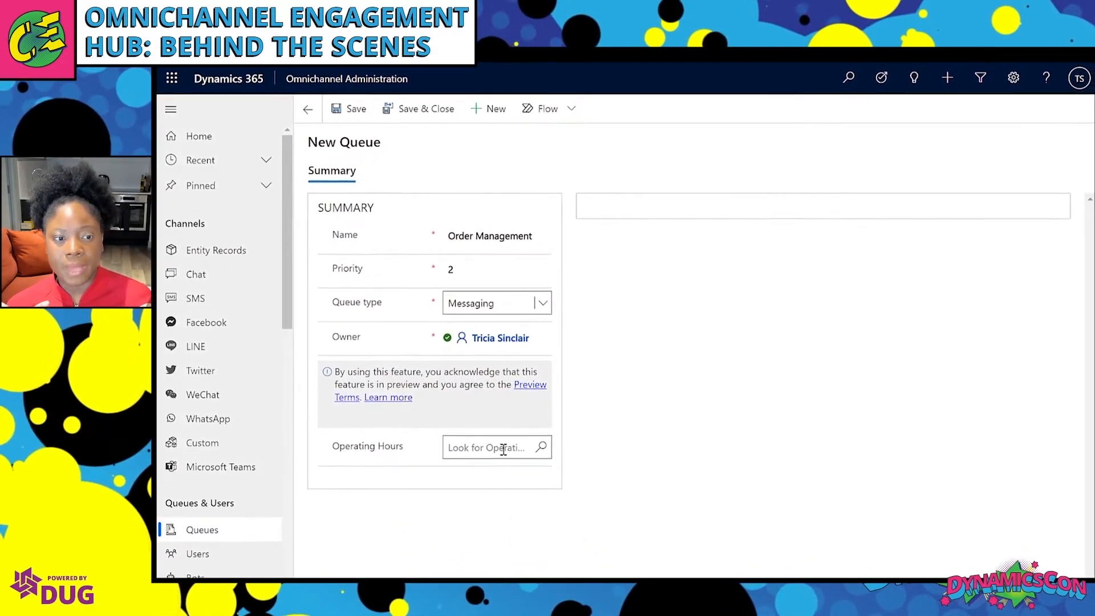
left_click(350, 109)
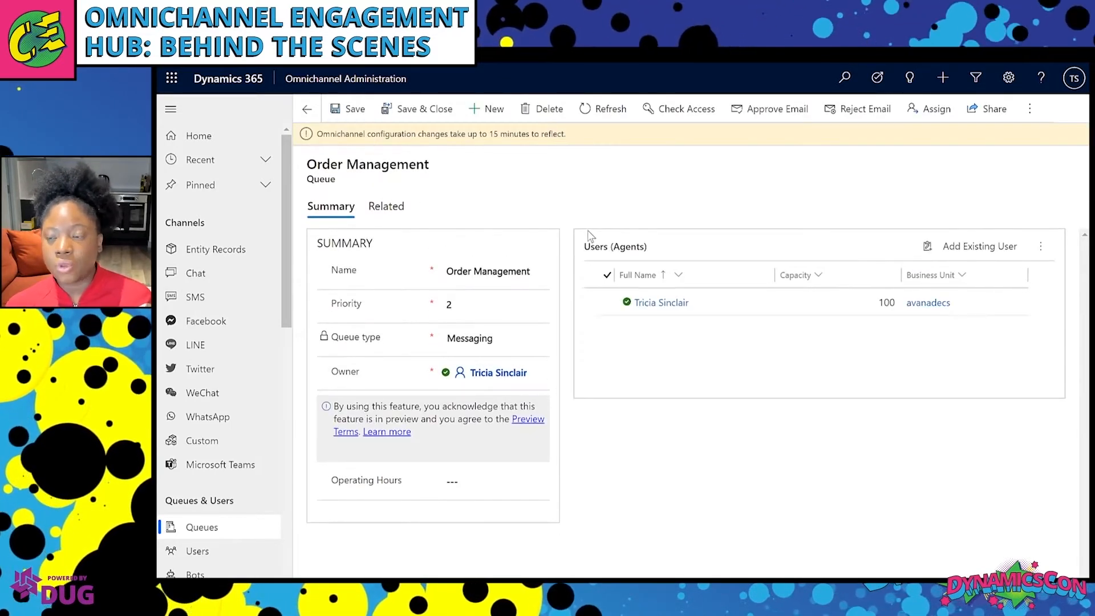
Add Agent One as an agent of the Order Management queue.
left_click(974, 246)
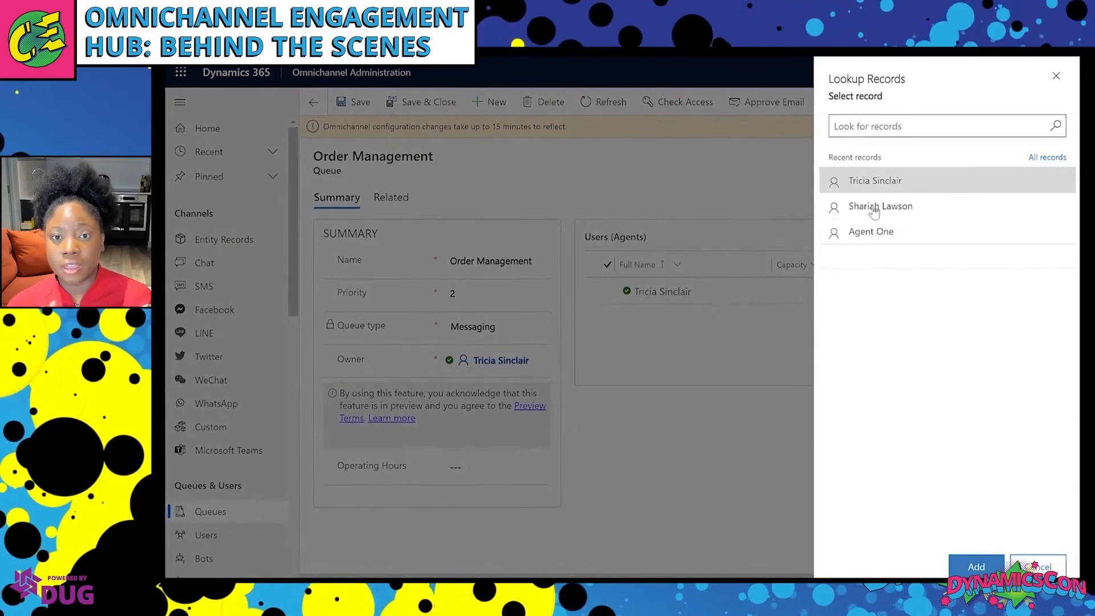
left_click(843, 229)
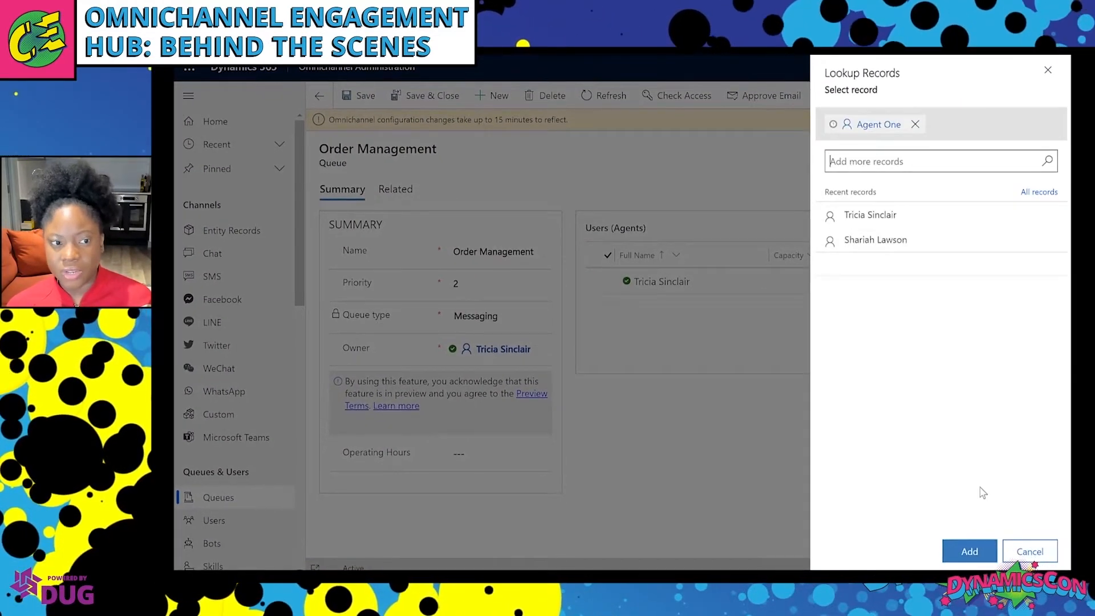
left_click(970, 551)
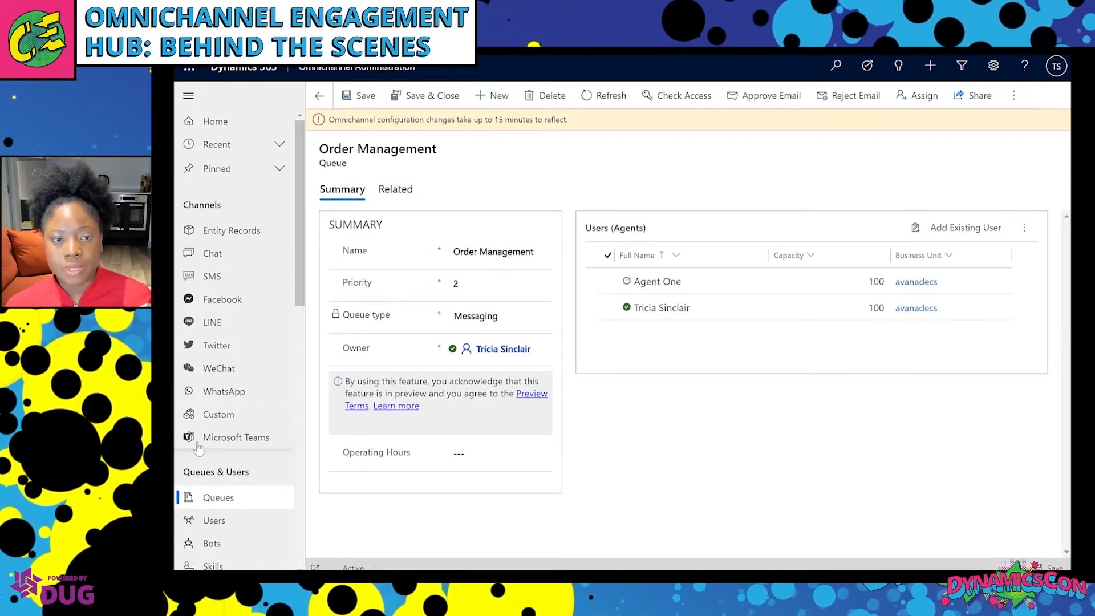
Add three recent users, including Agent One, to the Default messaging queue.
left_click(222, 502)
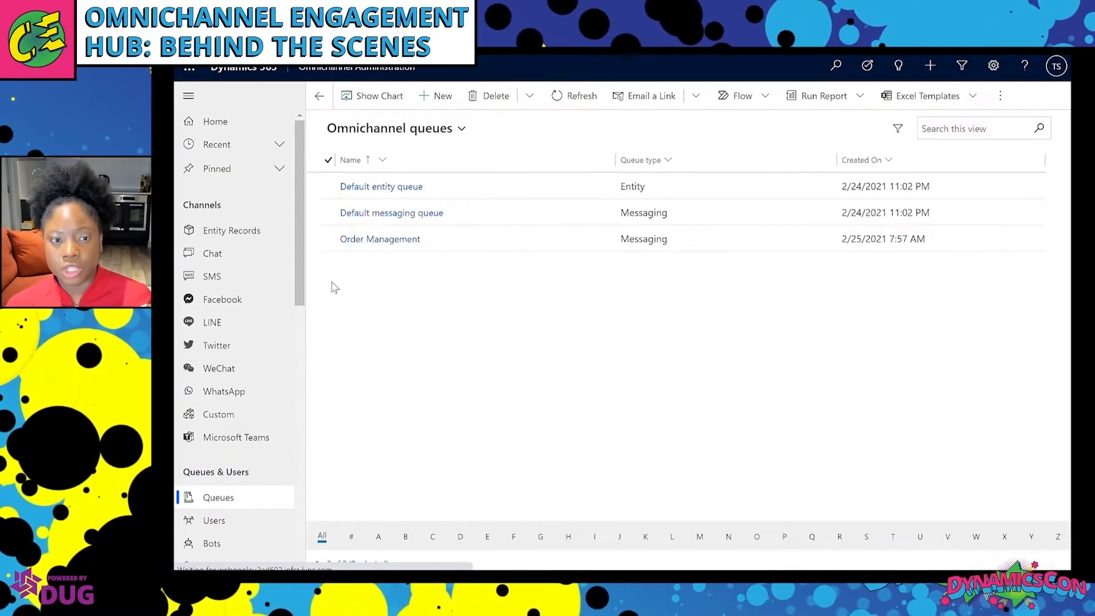
left_click(399, 213)
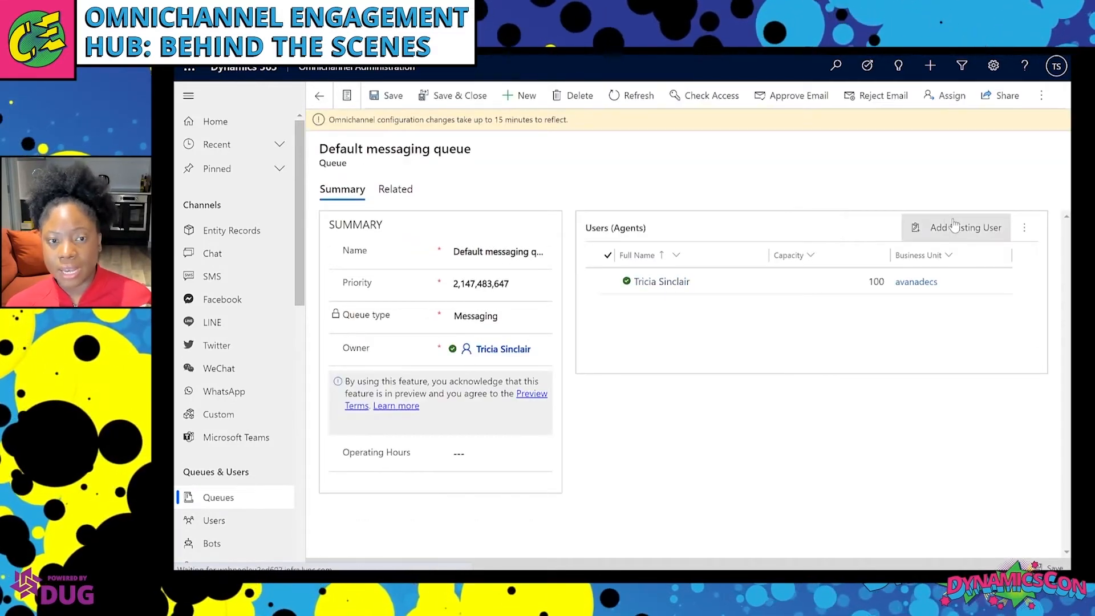
left_click(954, 226)
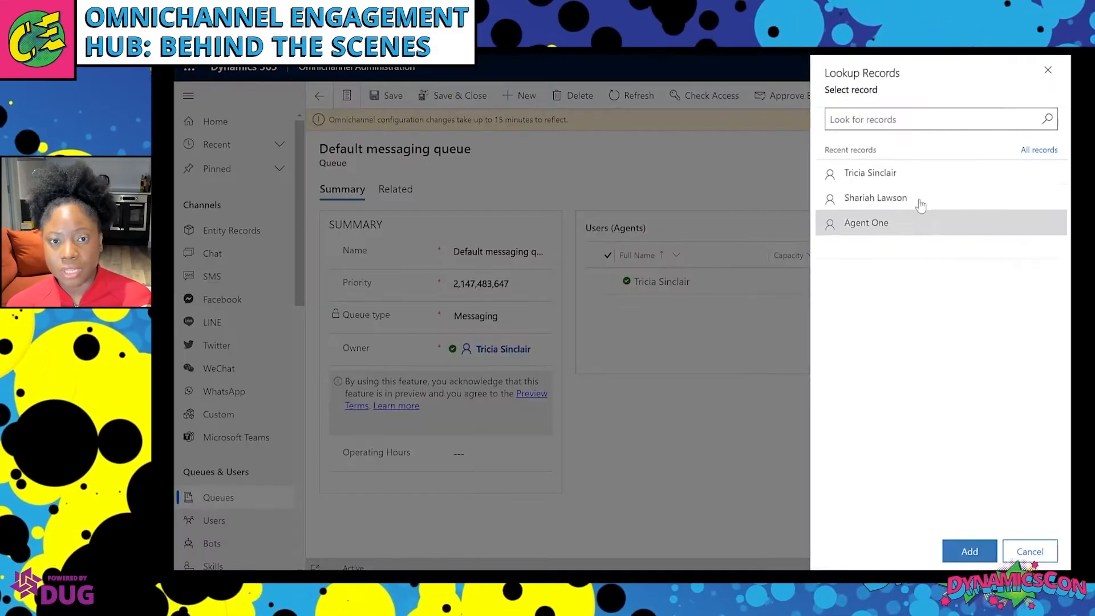
left_click(831, 179)
left_click(834, 214)
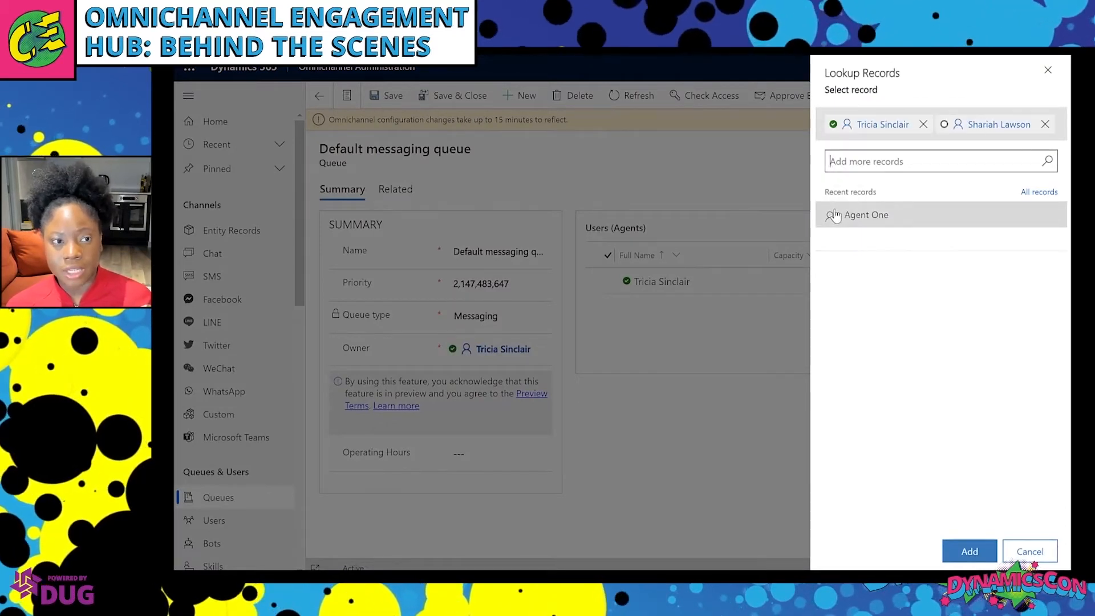
left_click(834, 215)
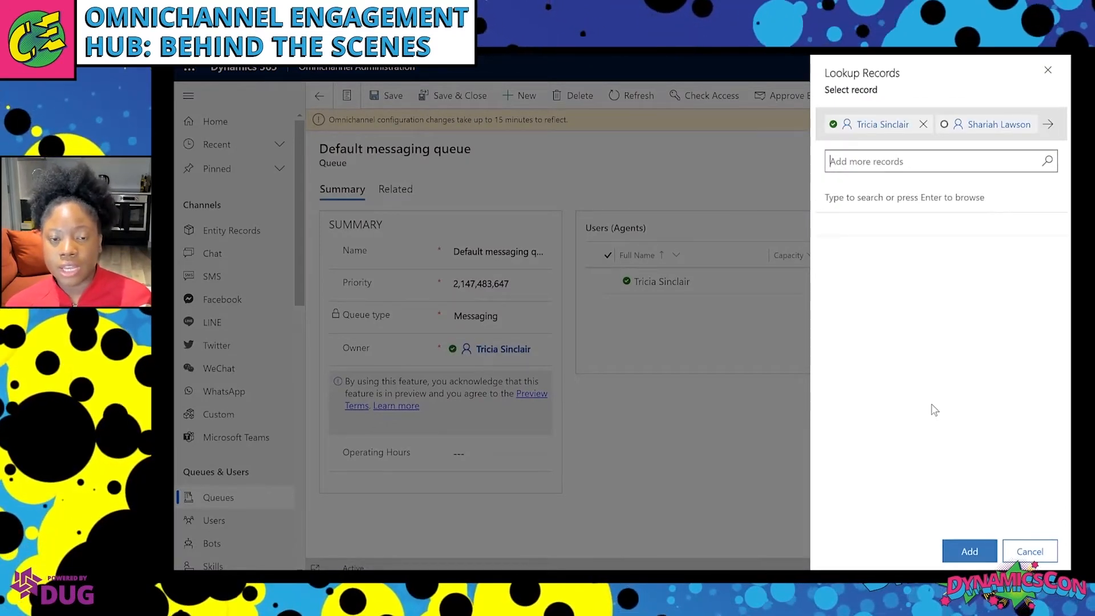
left_click(970, 552)
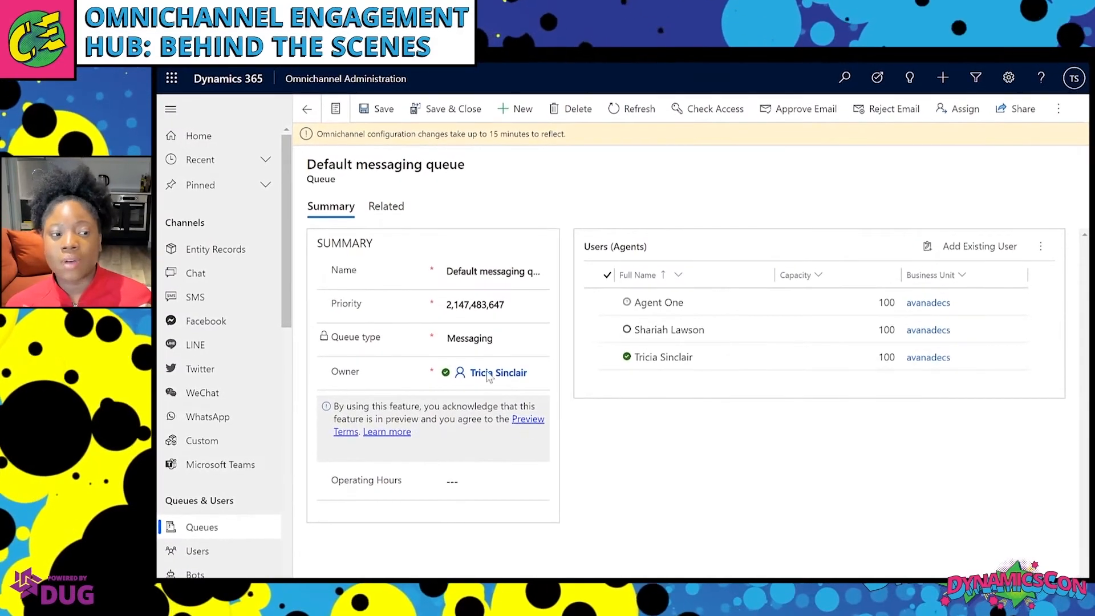
left_click(218, 532)
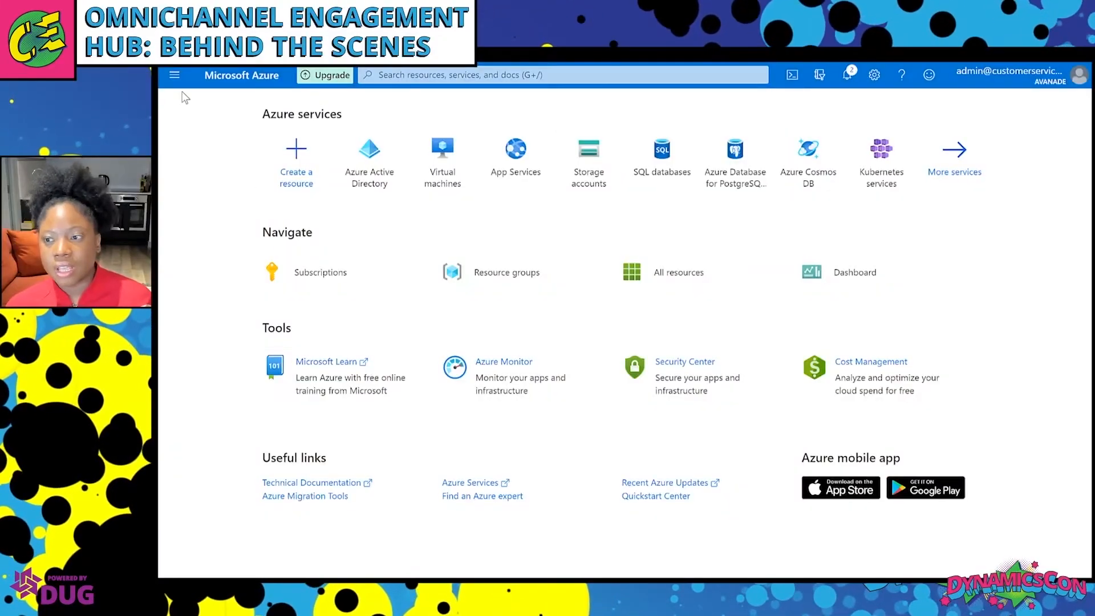
Set Enable Security defaults to No in the Azure Active Directory properties, ticking a reason.
left_click(175, 78)
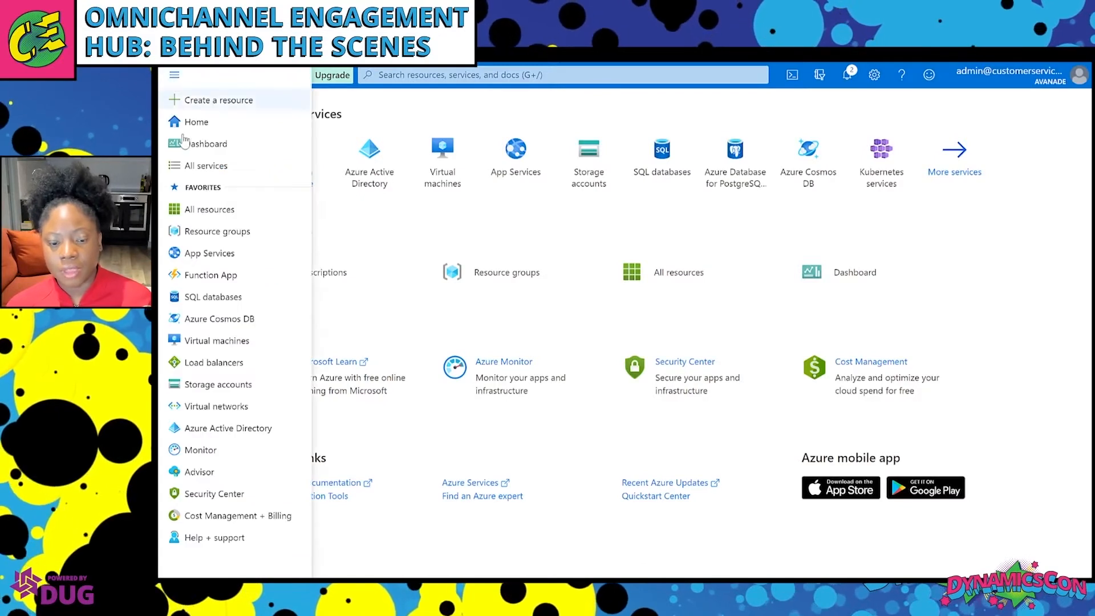
left_click(227, 434)
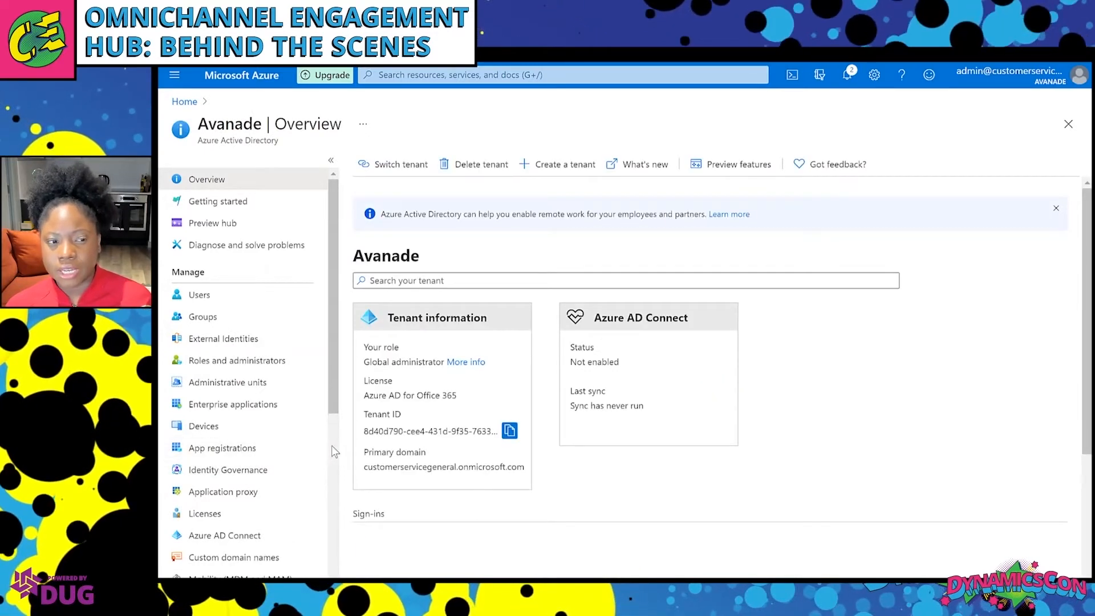
scroll(334, 452, "down", 6)
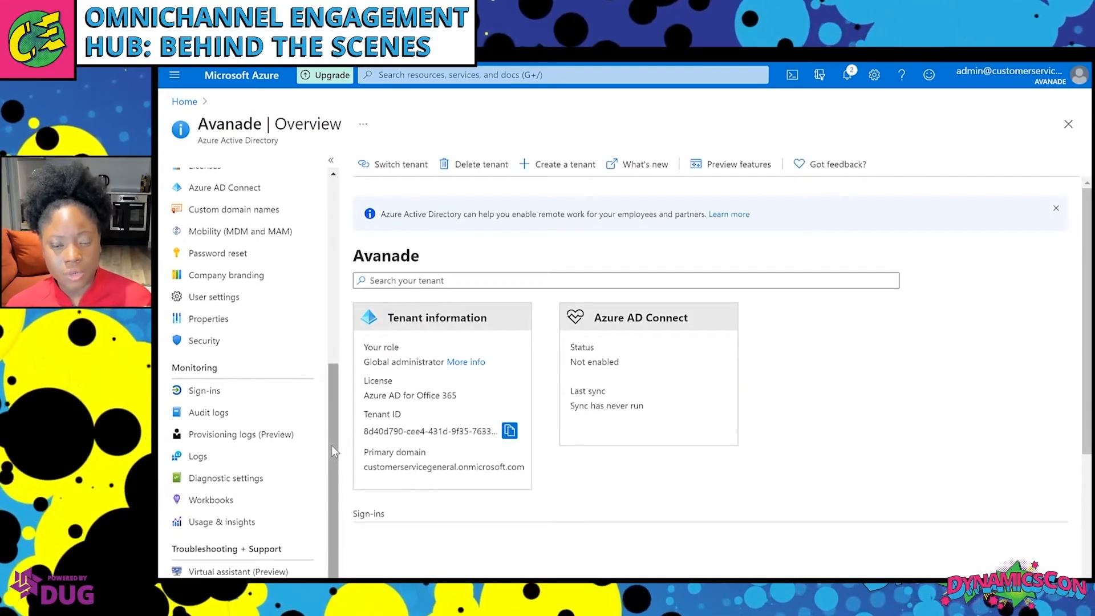
left_click(223, 323)
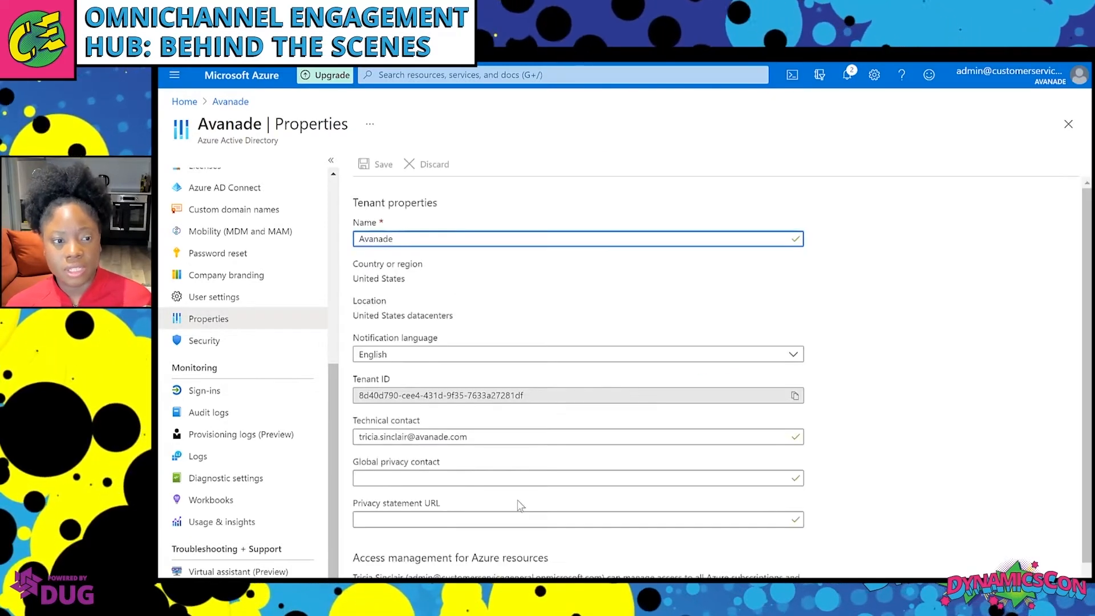
scroll(520, 506, "down", 1)
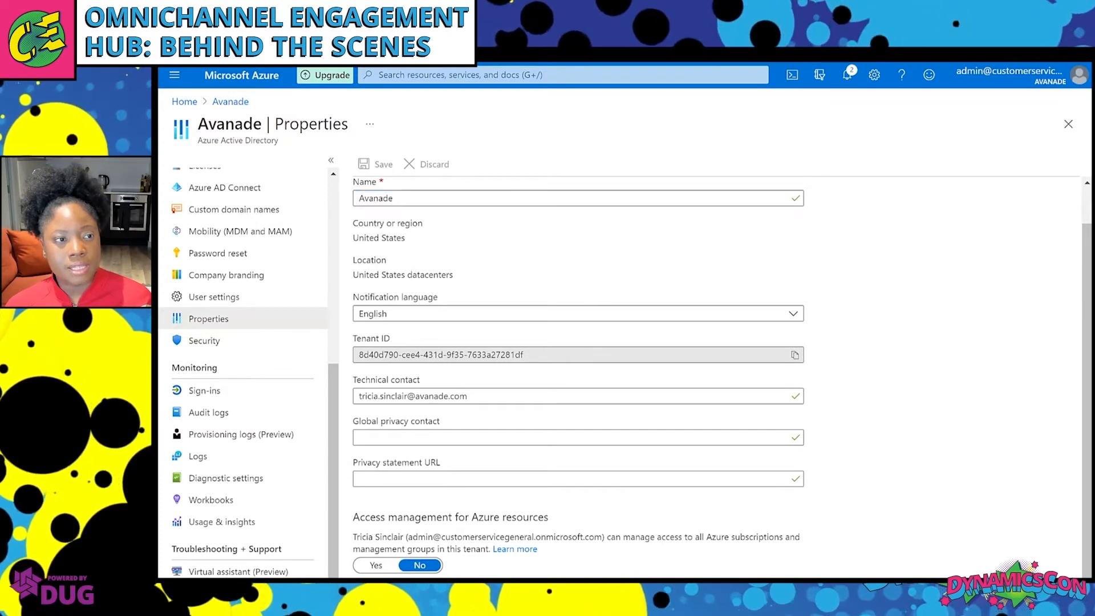
left_click(395, 591)
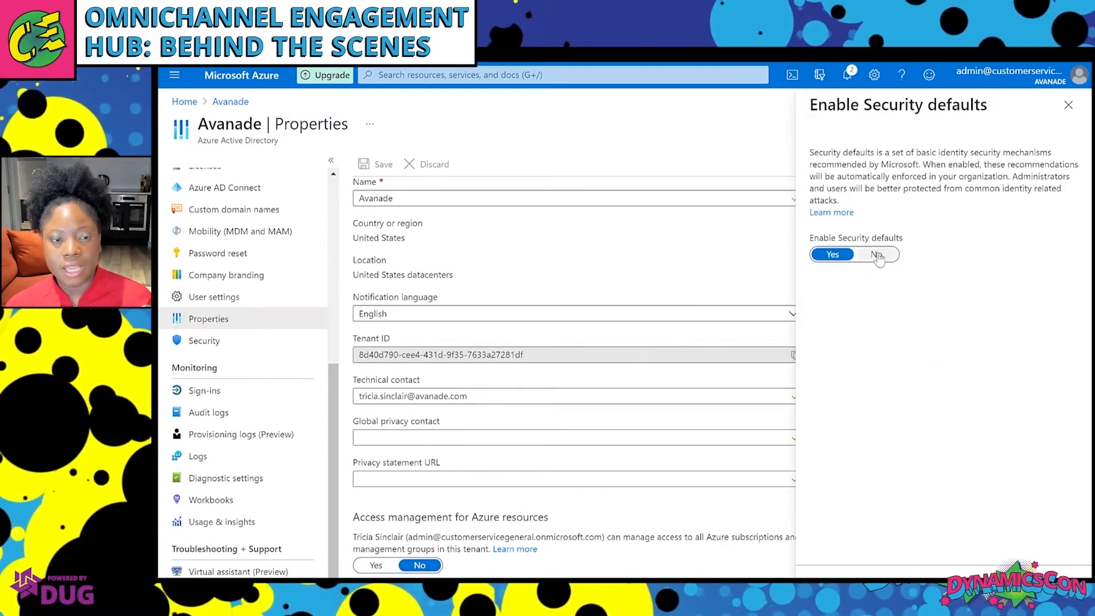
left_click(877, 255)
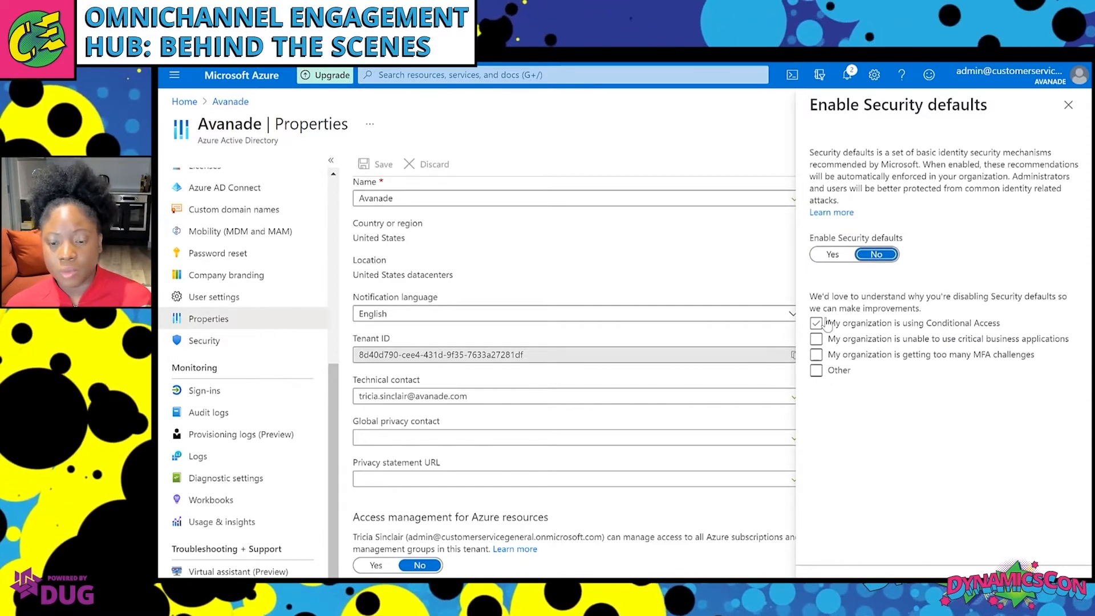
left_click(817, 356)
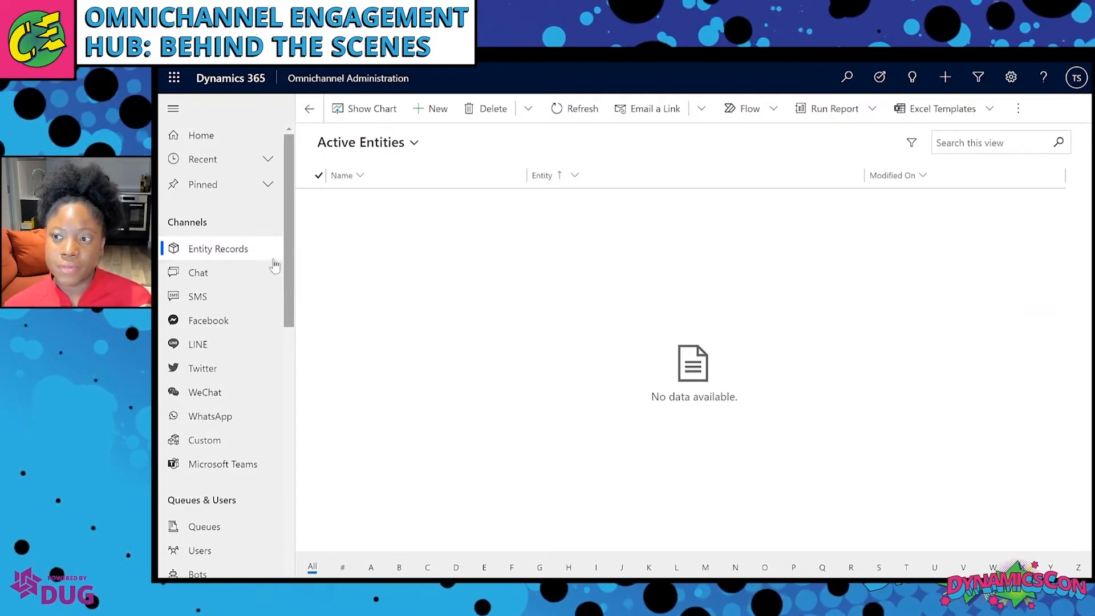
Review the Live Chat Workstream's context variables, then start a blank new chat widget.
left_click(253, 274)
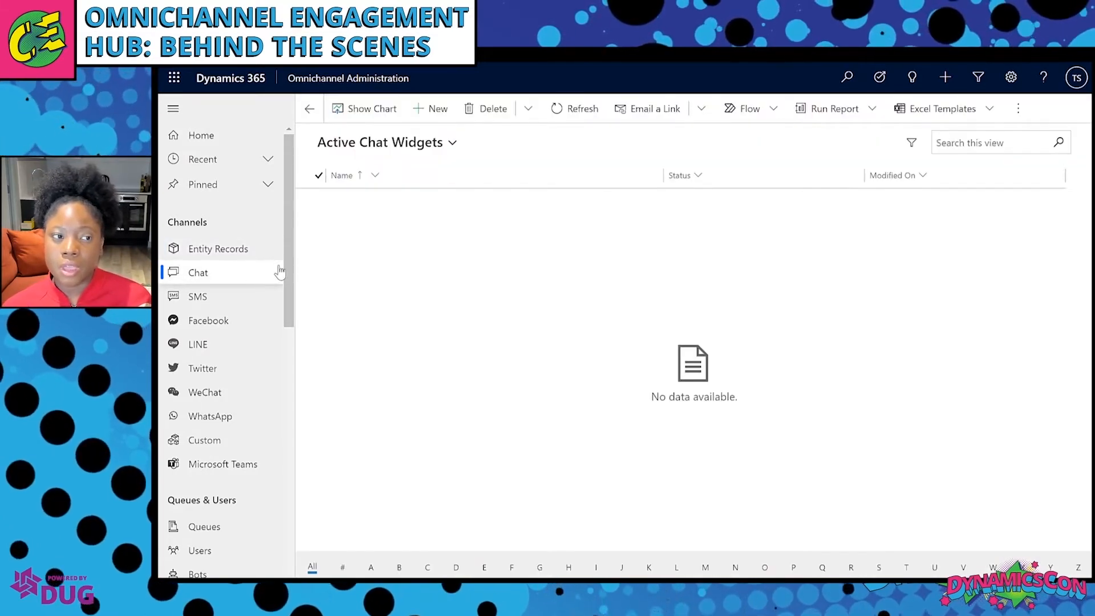
left_click_drag(290, 276, 296, 374)
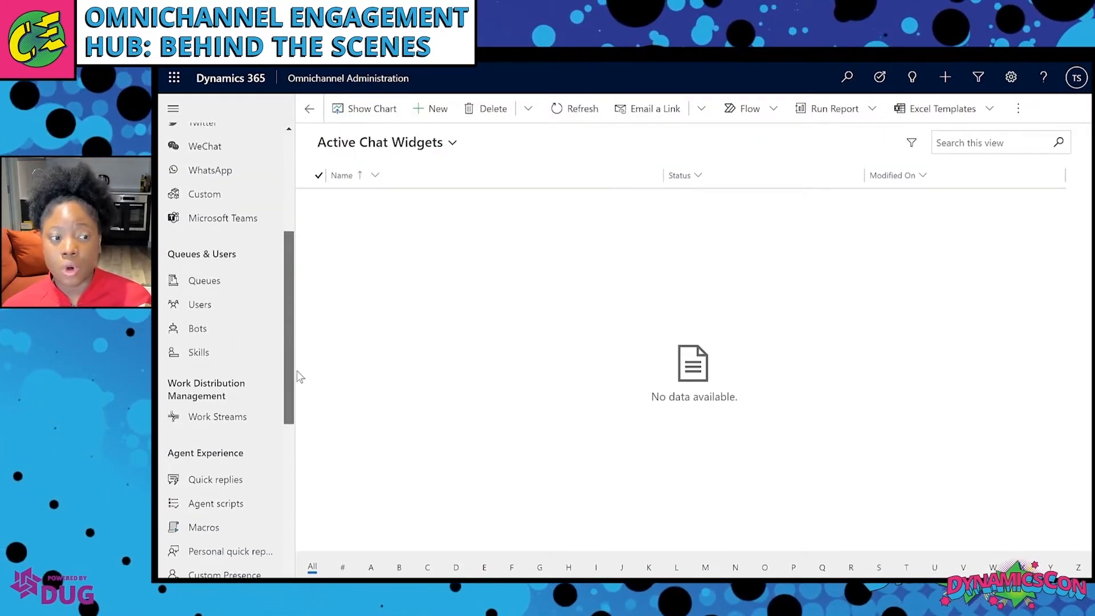
left_click(208, 425)
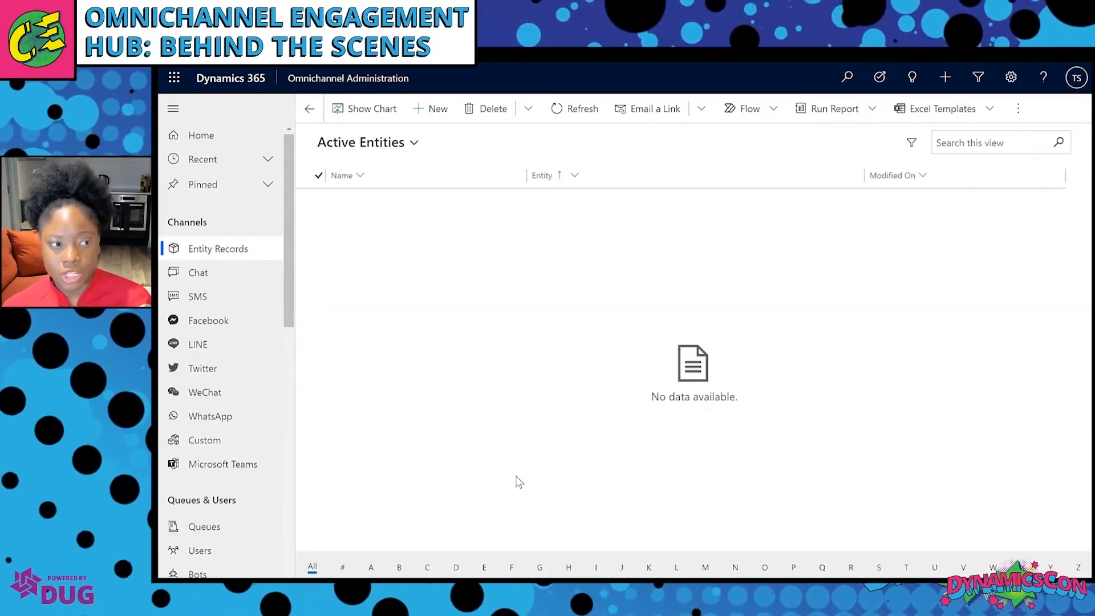
left_click(253, 273)
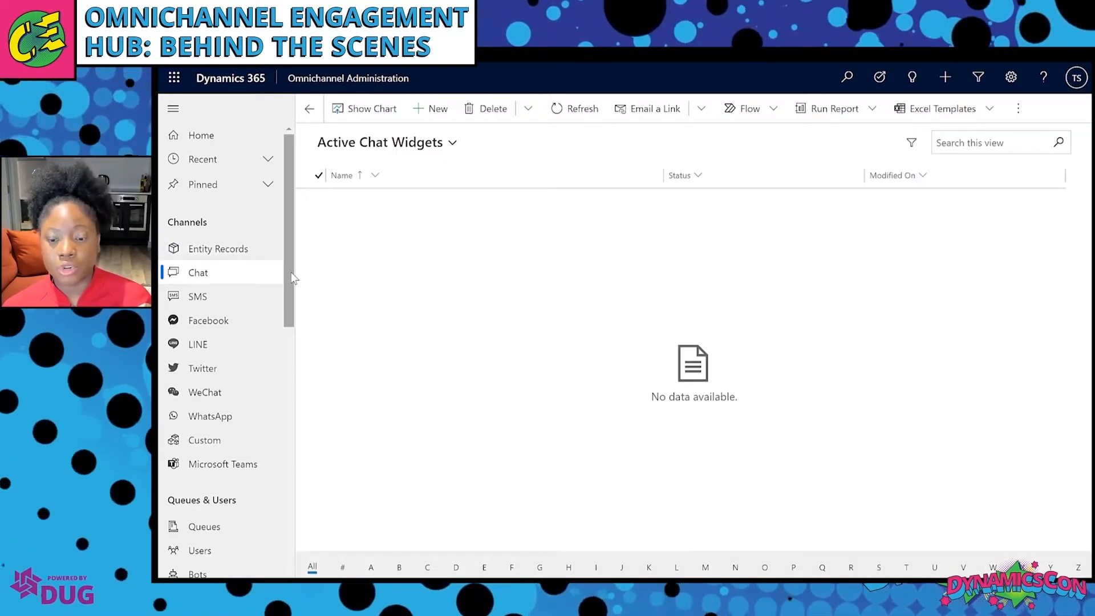
left_click_drag(291, 279, 297, 371)
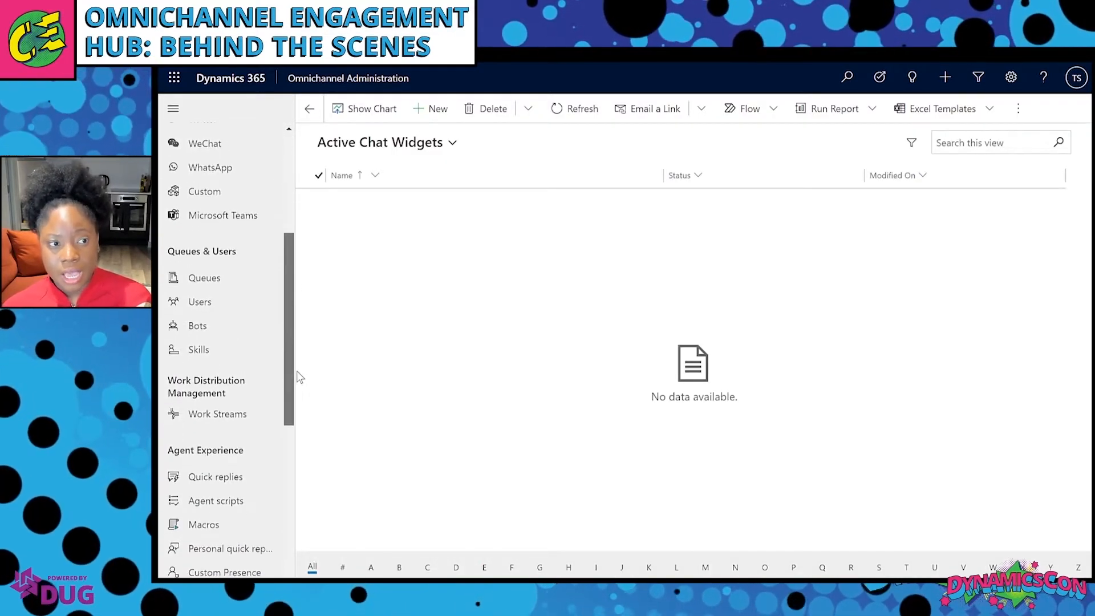
left_click(208, 424)
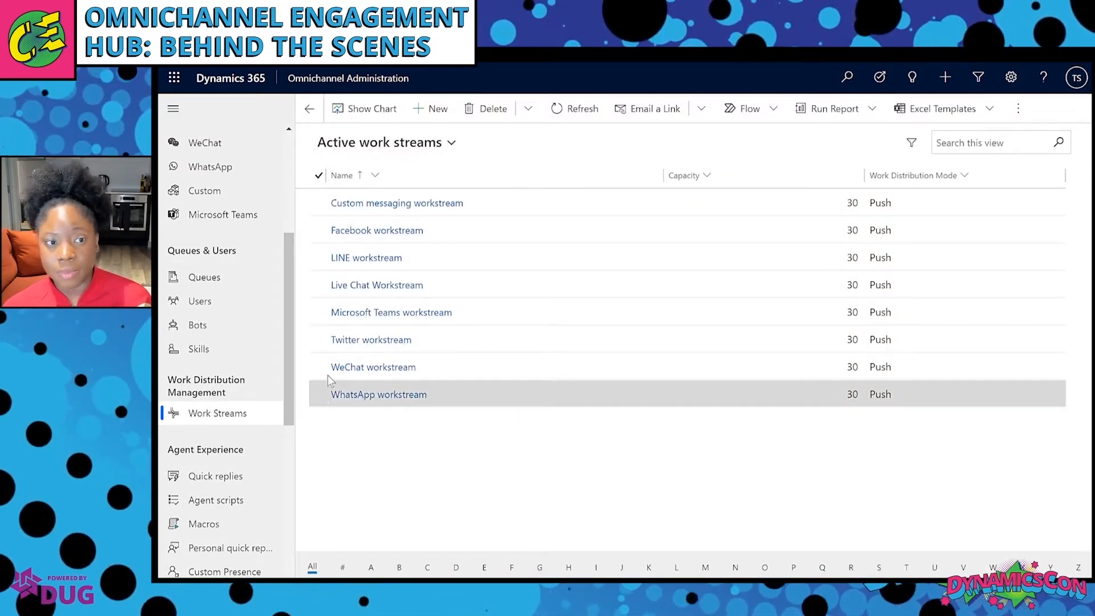
left_click(337, 285)
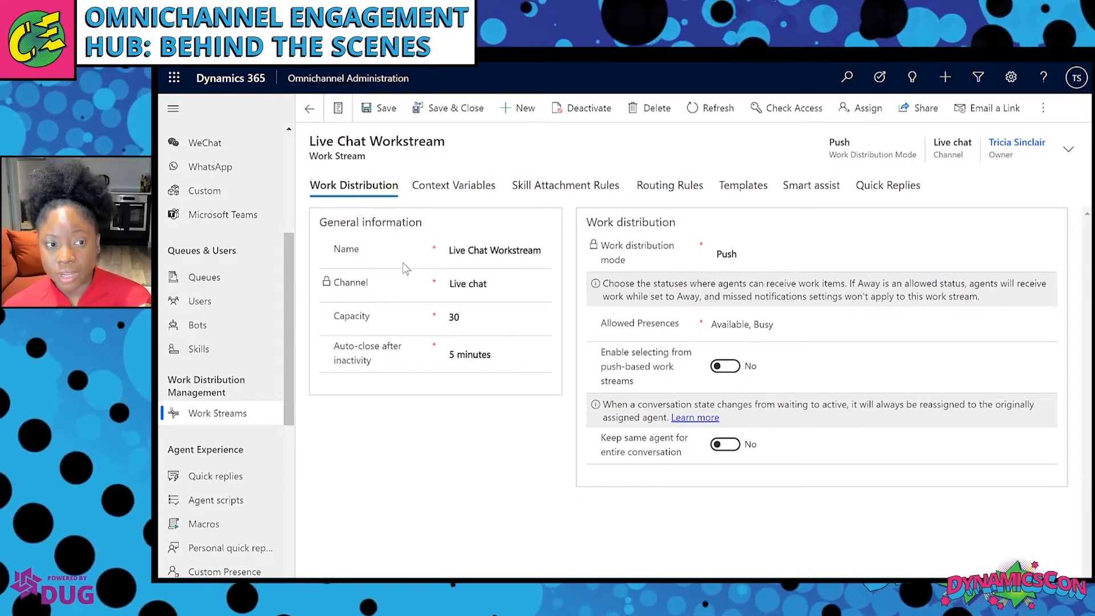
left_click(472, 192)
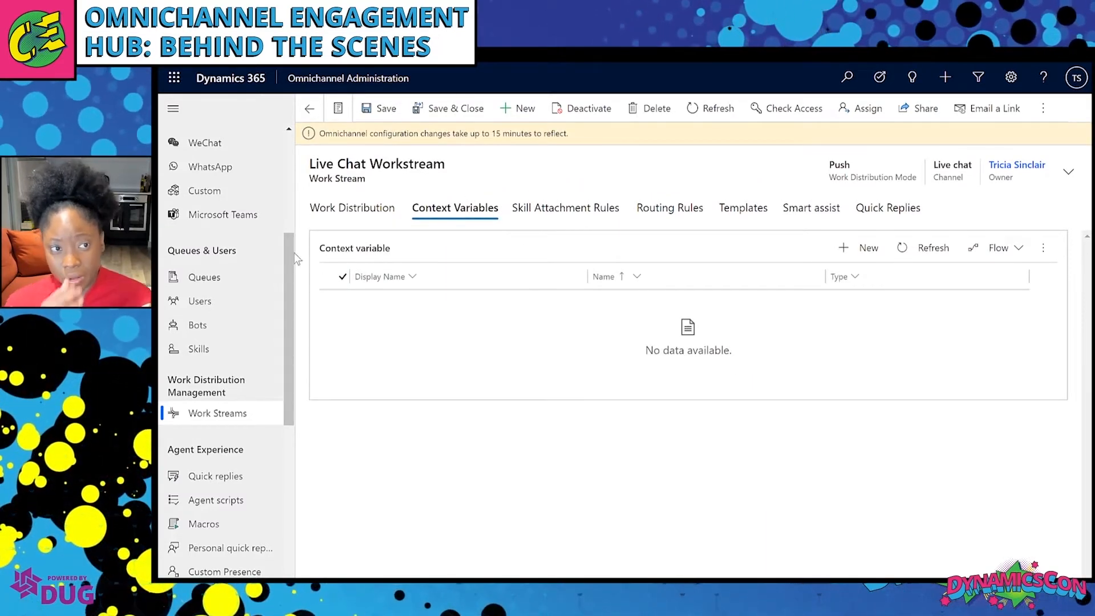
left_click_drag(286, 268, 274, 182)
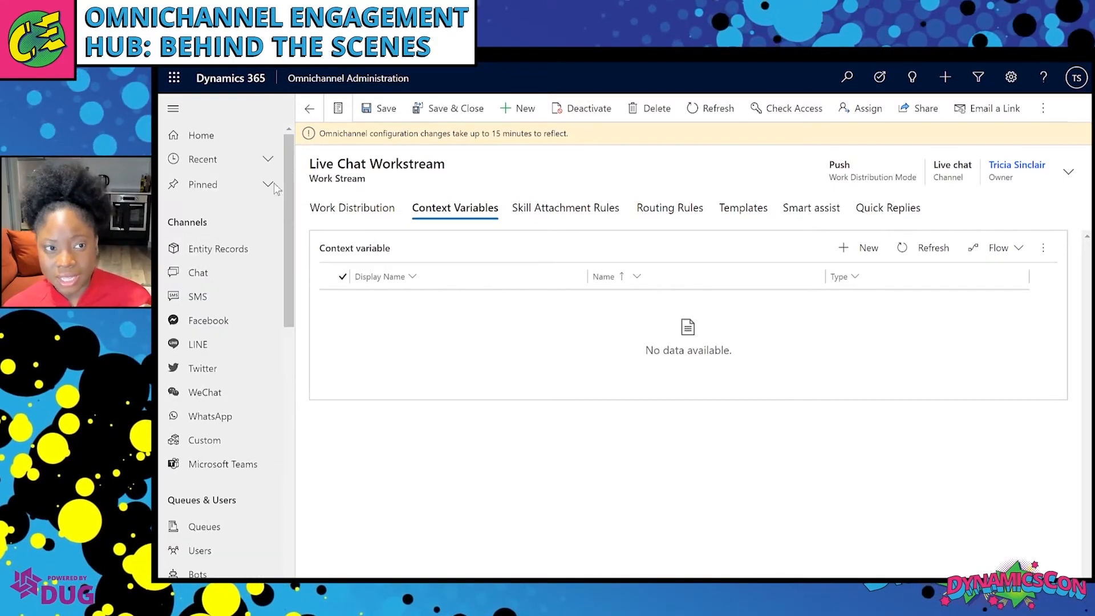
left_click(215, 275)
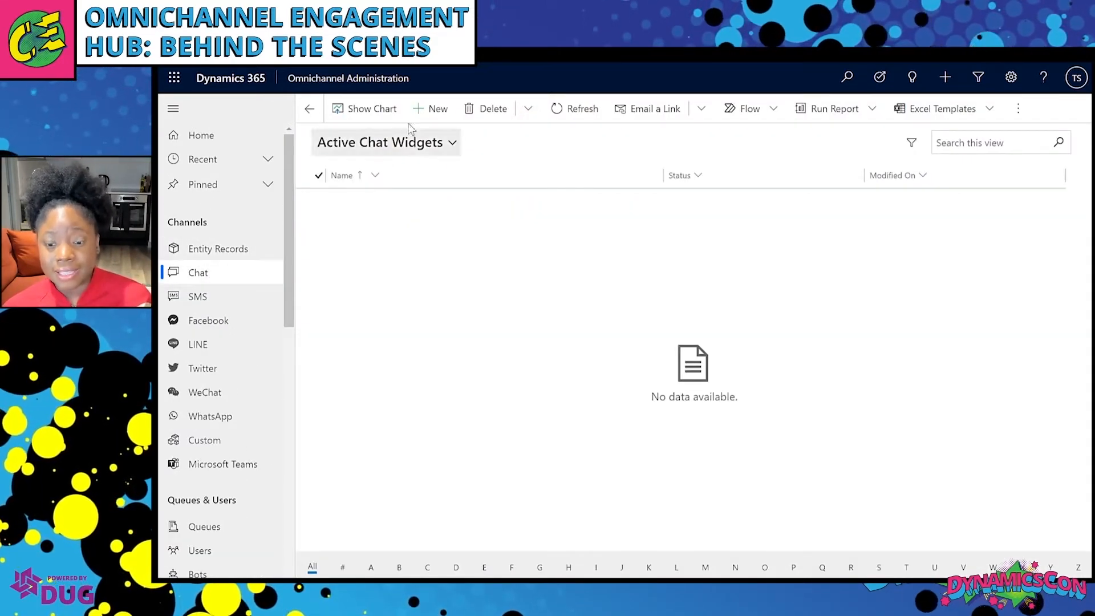
left_click(434, 109)
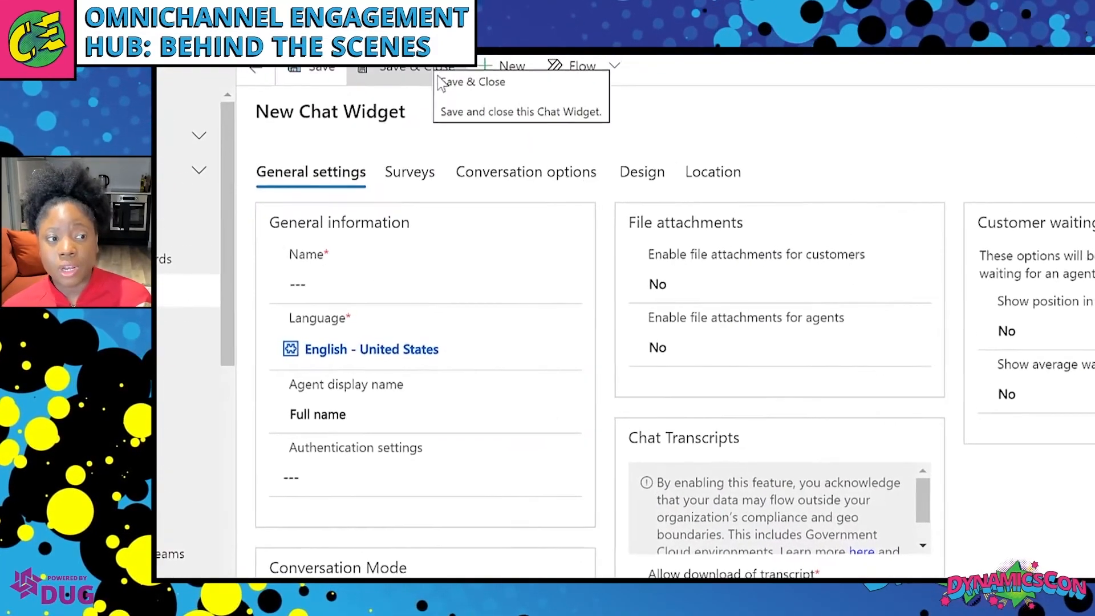
Name the widget Default Chat and keep Live Chat as its conversation mode.
left_click(437, 281)
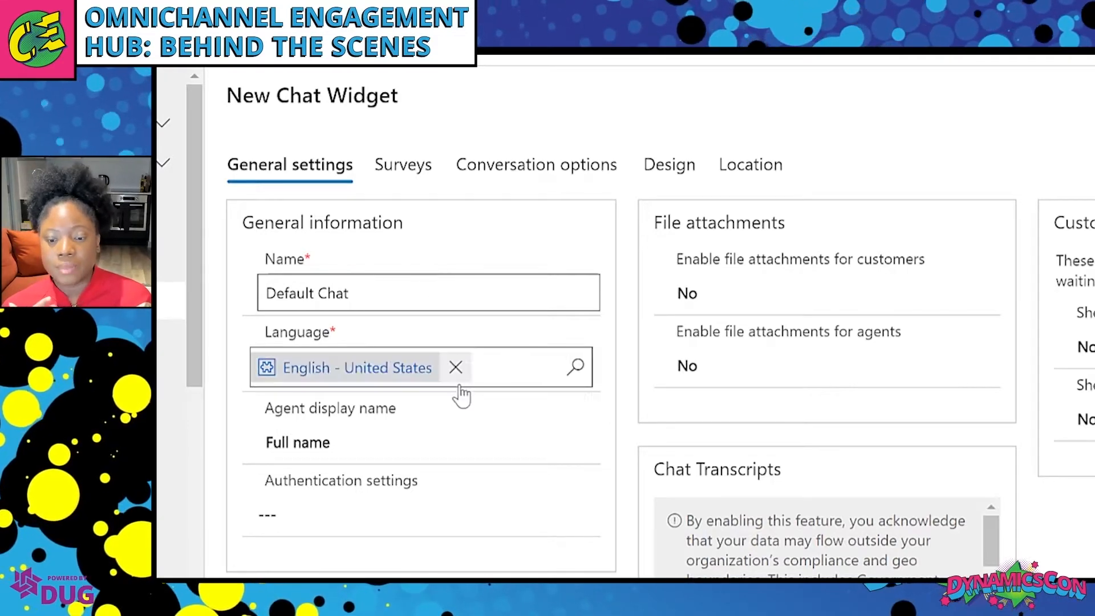
scroll(521, 435, "down", 2)
scroll(521, 410, "down", 5)
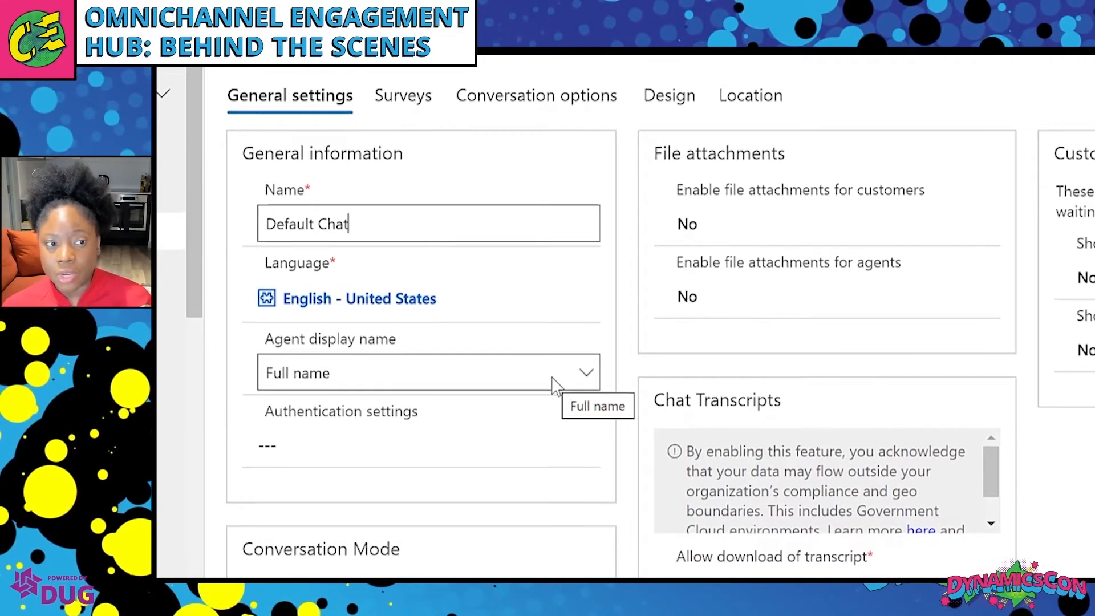
left_click(562, 358)
scroll(557, 296, "down", 3)
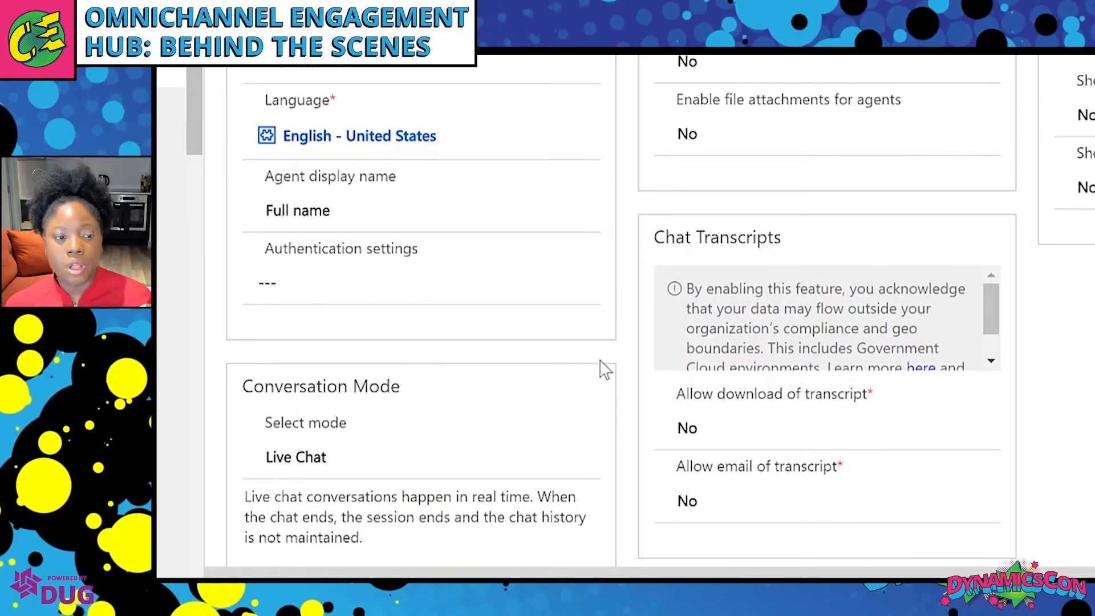
left_click(588, 458)
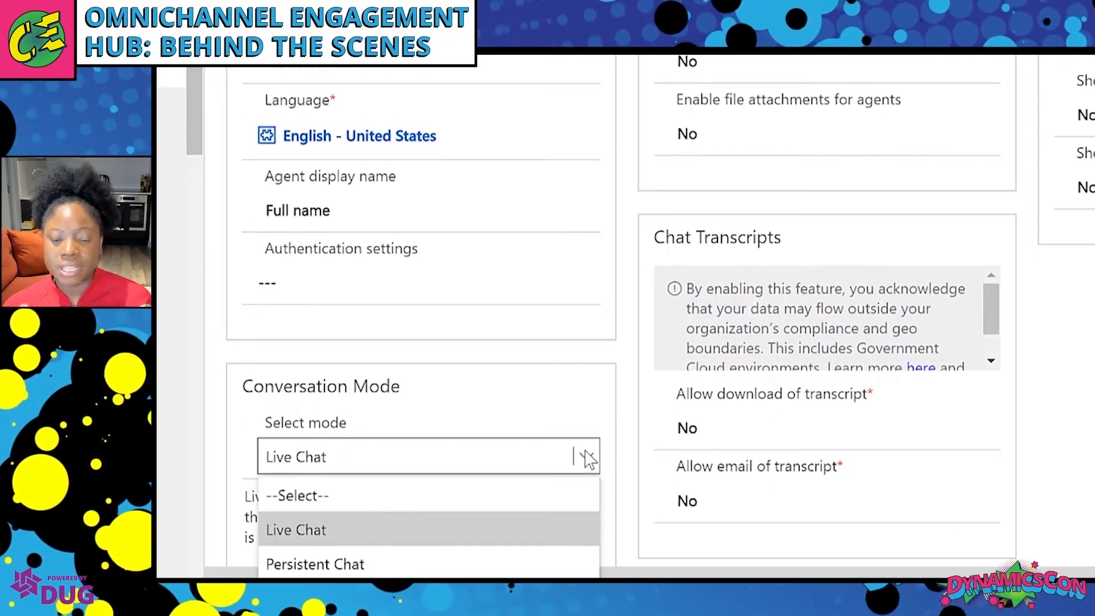
left_click(588, 459)
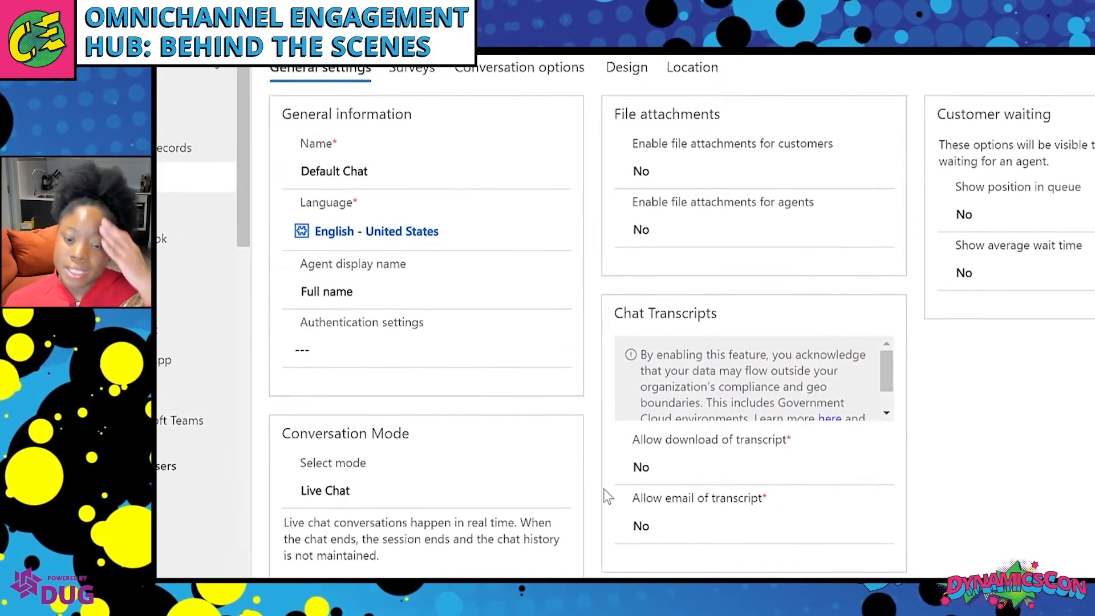
scroll(684, 399, "down", 3)
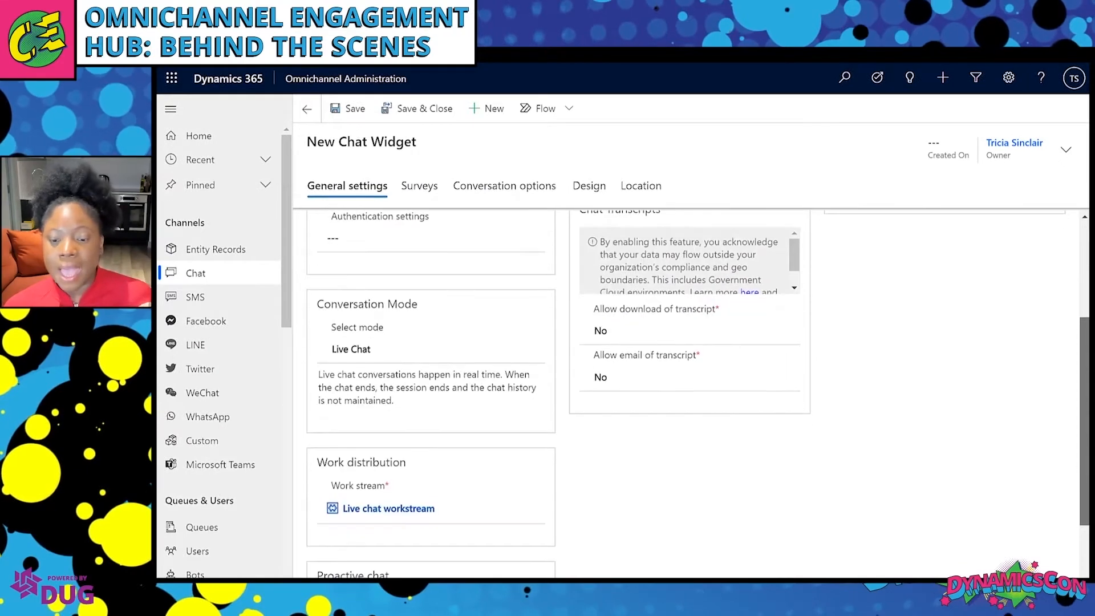
scroll(457, 423, "down", 1)
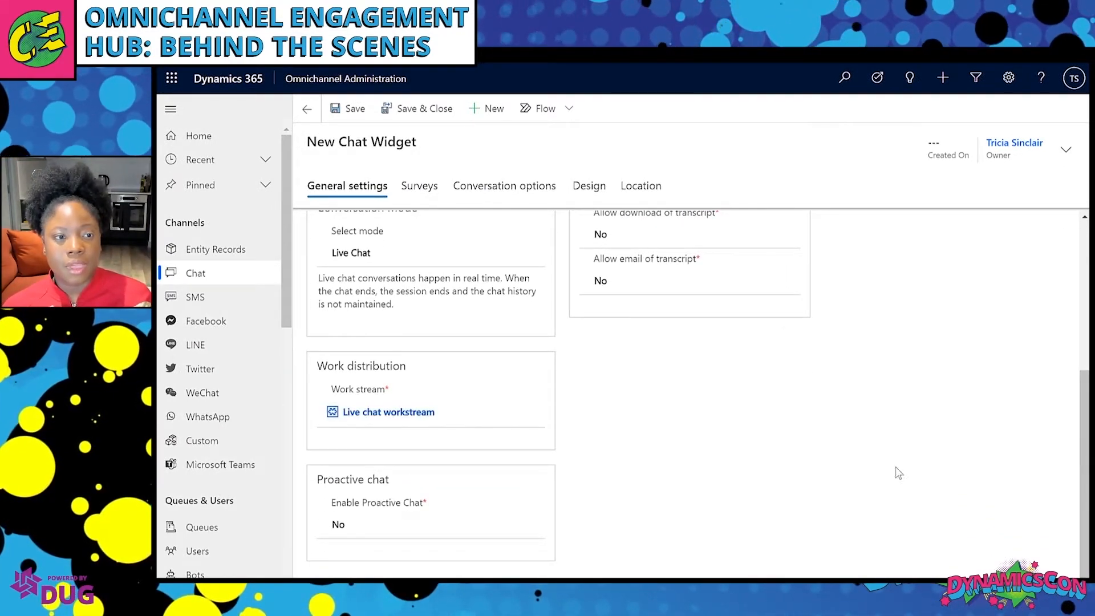
left_click_drag(1085, 461, 1078, 288)
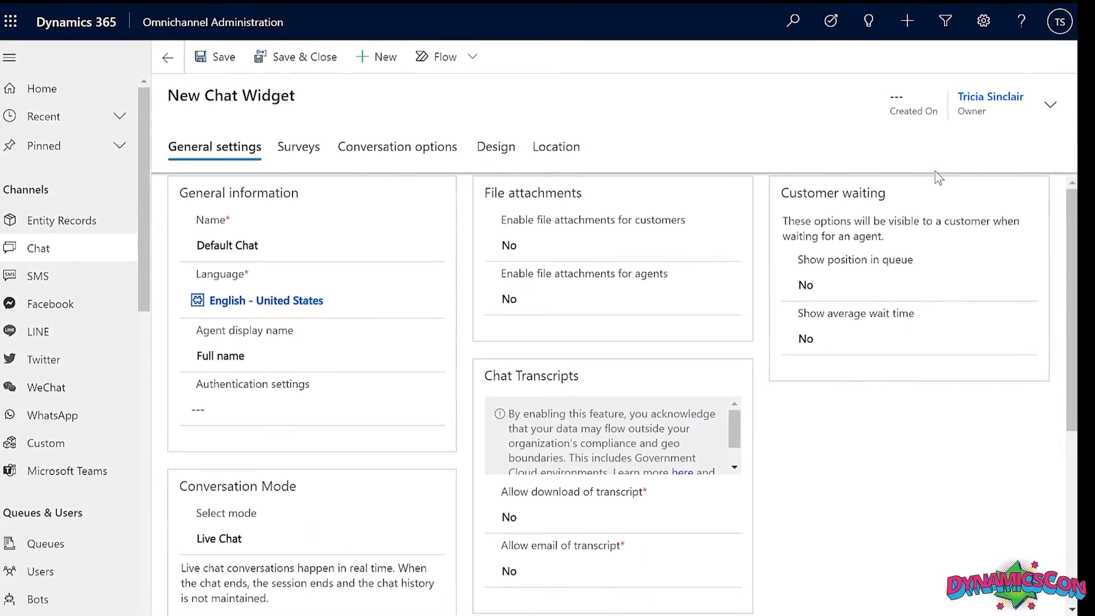
Allow transcript emails with the conversation transcript template, leaving transcript downloads off.
left_click(685, 517)
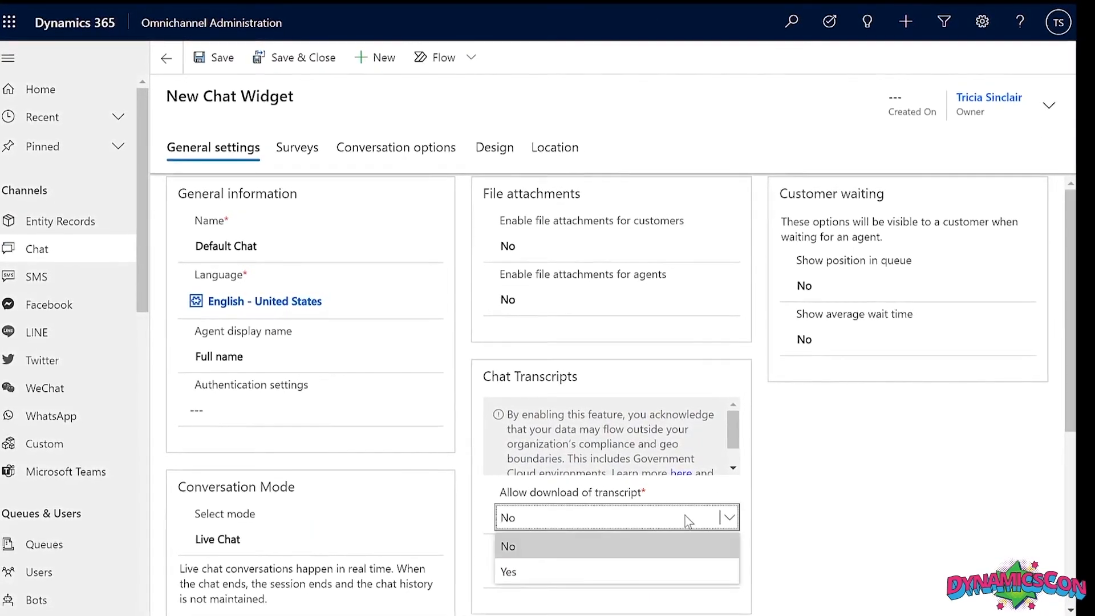
left_click(662, 572)
left_click(706, 572)
left_click(684, 615)
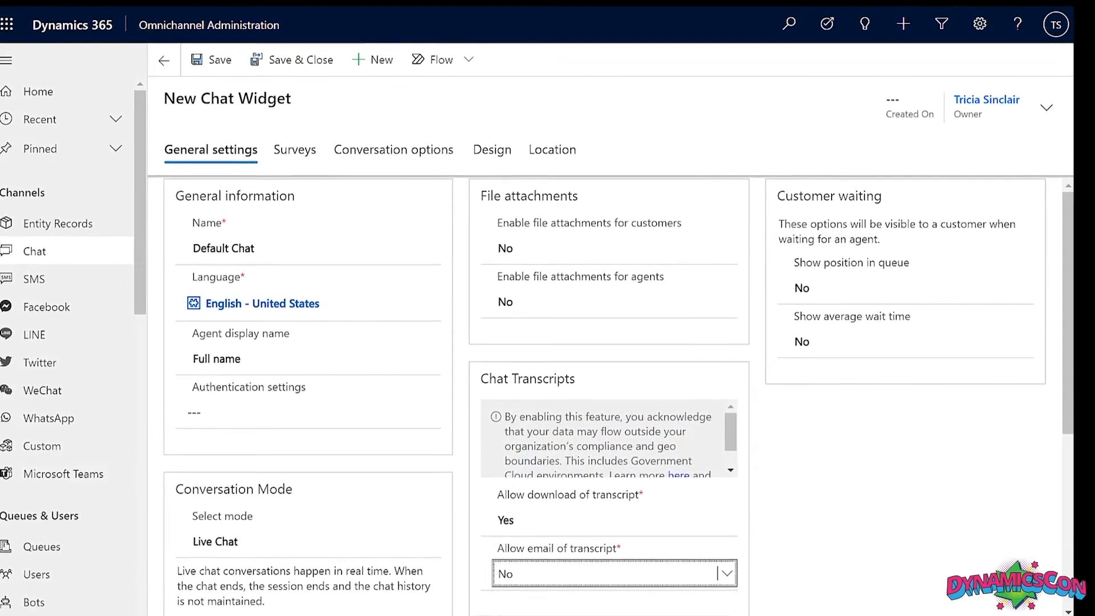
scroll(609, 399, "down", 2)
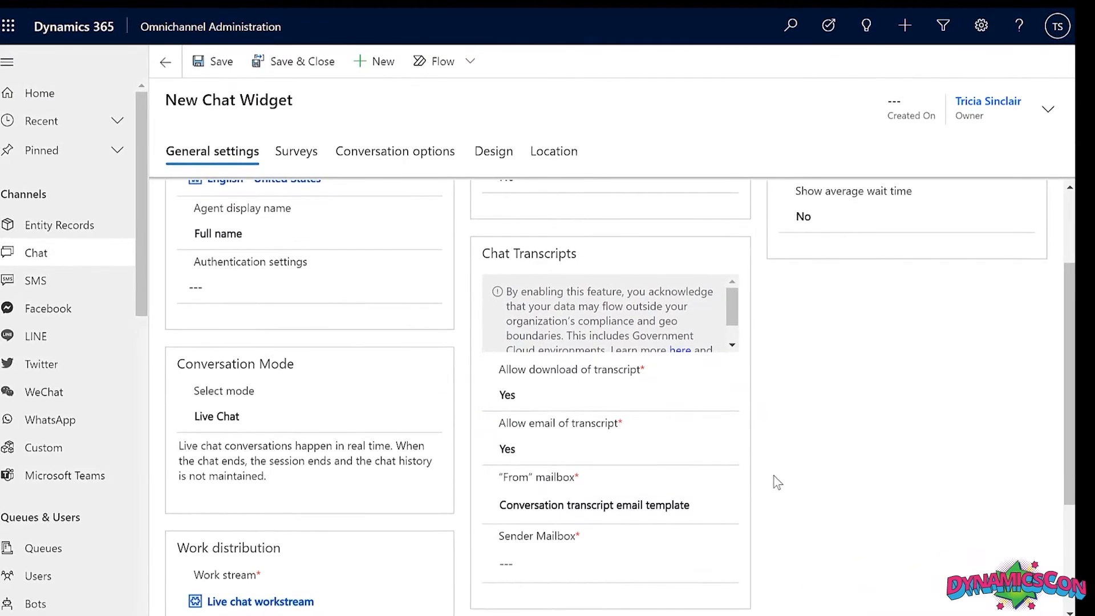
left_click(680, 504)
left_click(726, 502)
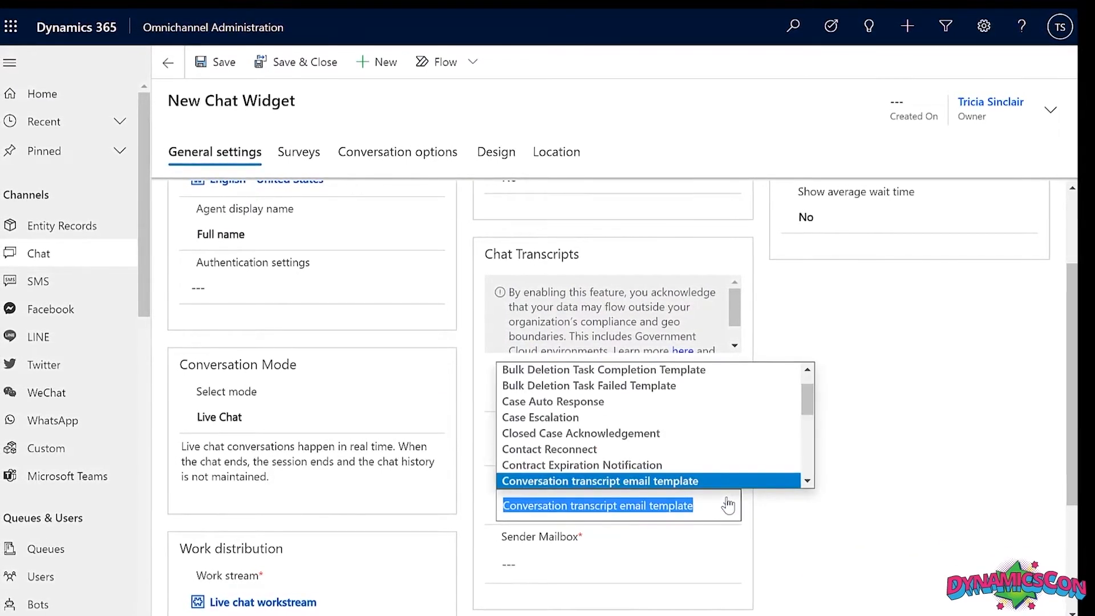
left_click(728, 503)
left_click(713, 399)
left_click(704, 419)
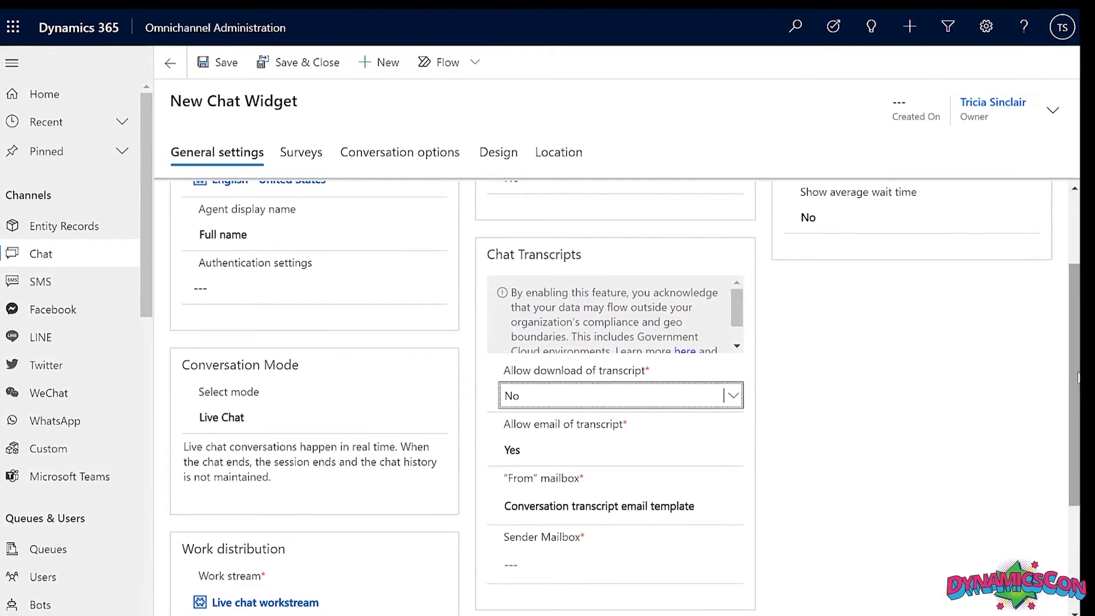
scroll(616, 394, "up", 3)
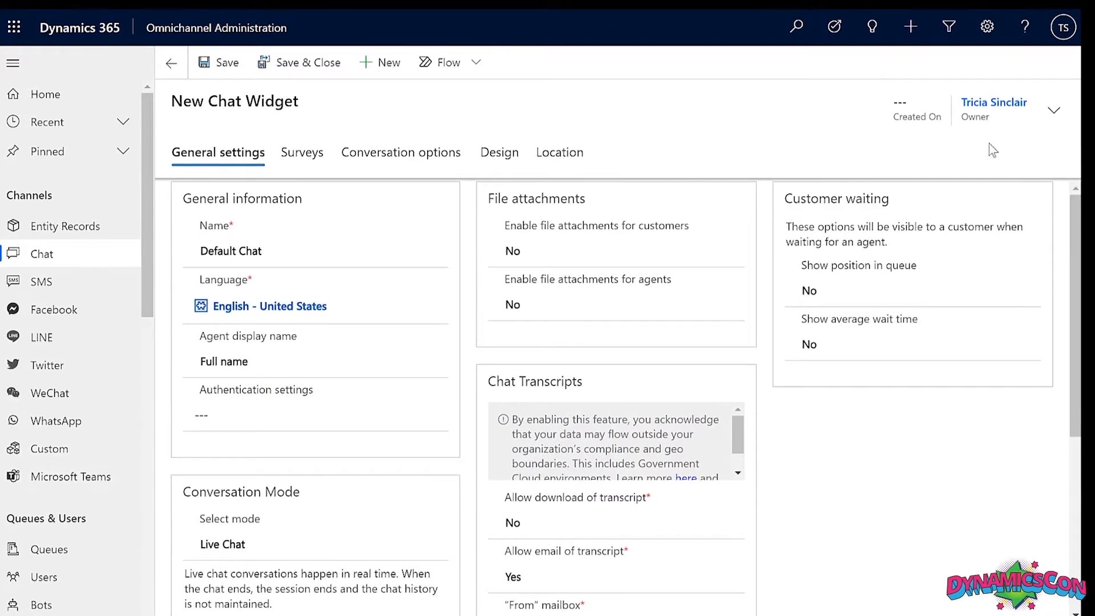
Let both customers and agents send file attachments.
left_click(617, 260)
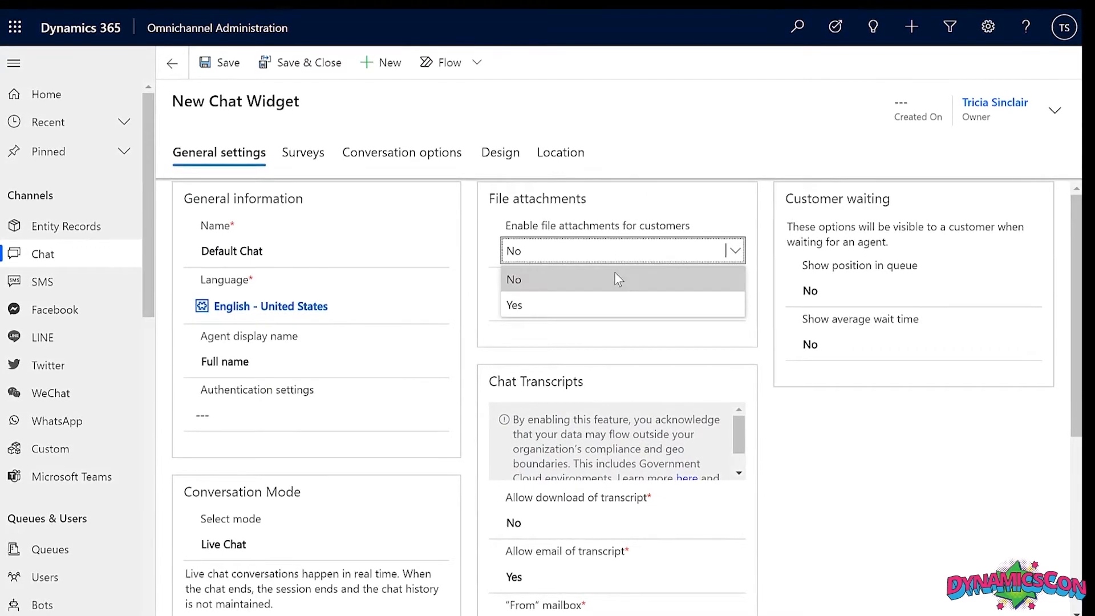
left_click(612, 297)
left_click(624, 304)
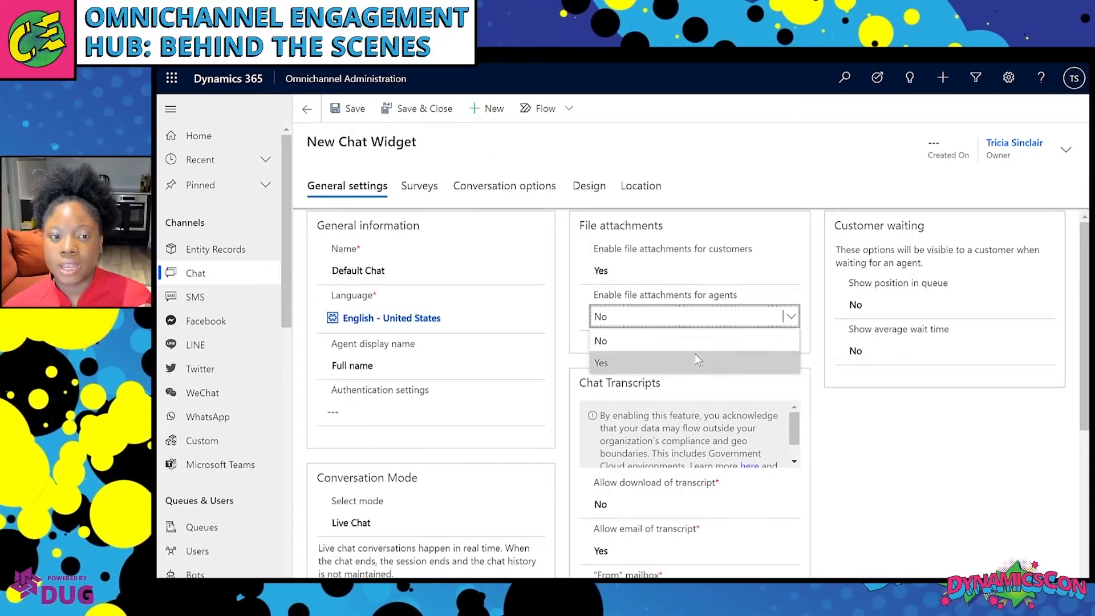
left_click(623, 352)
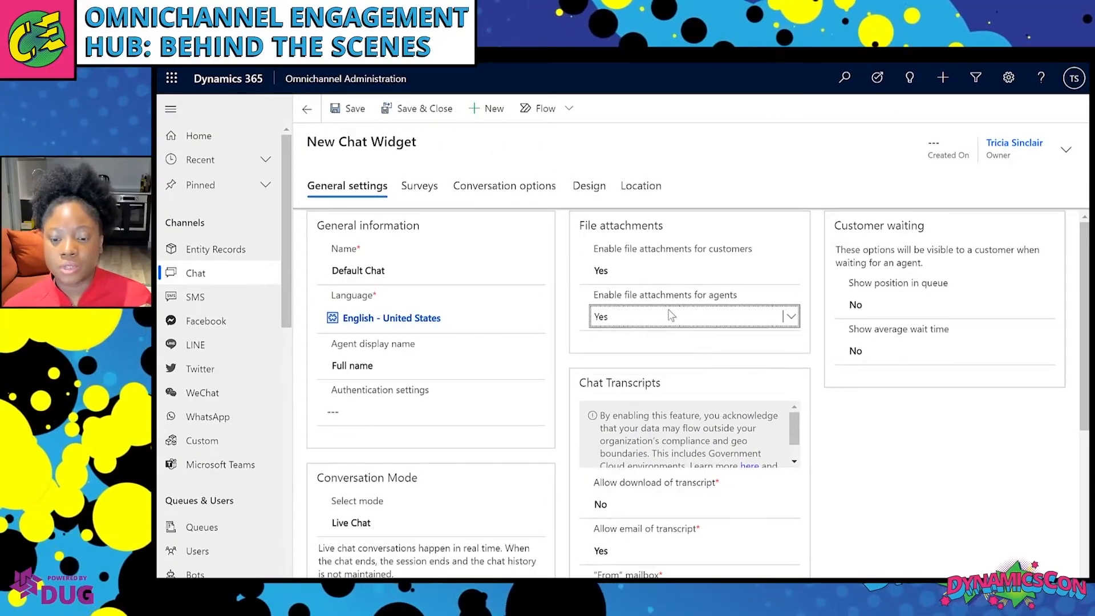
Turn on the pre-conversation survey and leave the post-conversation survey off.
left_click(424, 187)
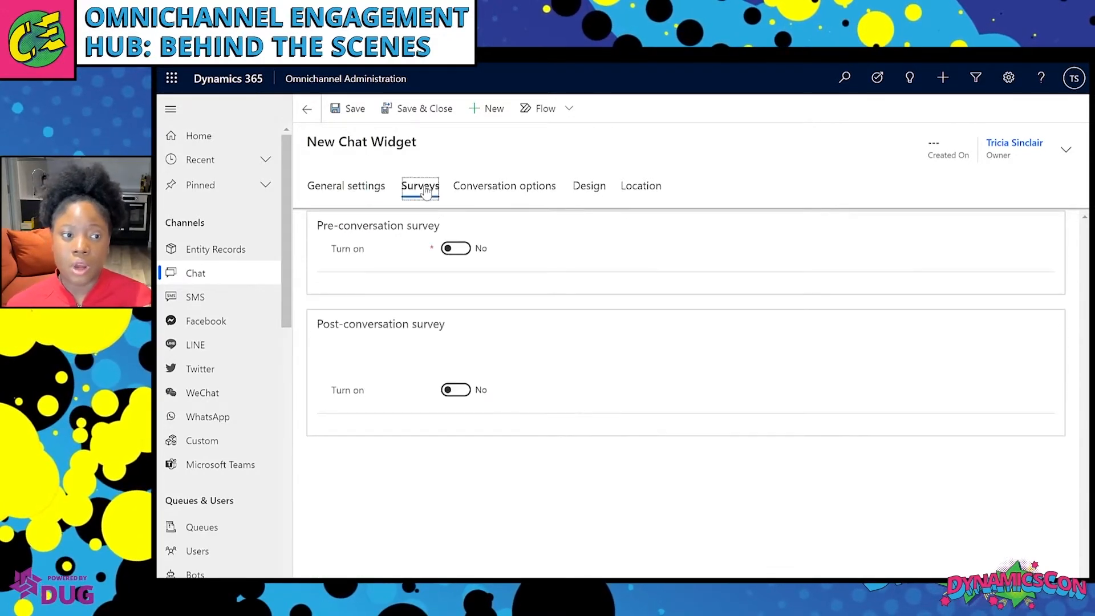
left_click(491, 240)
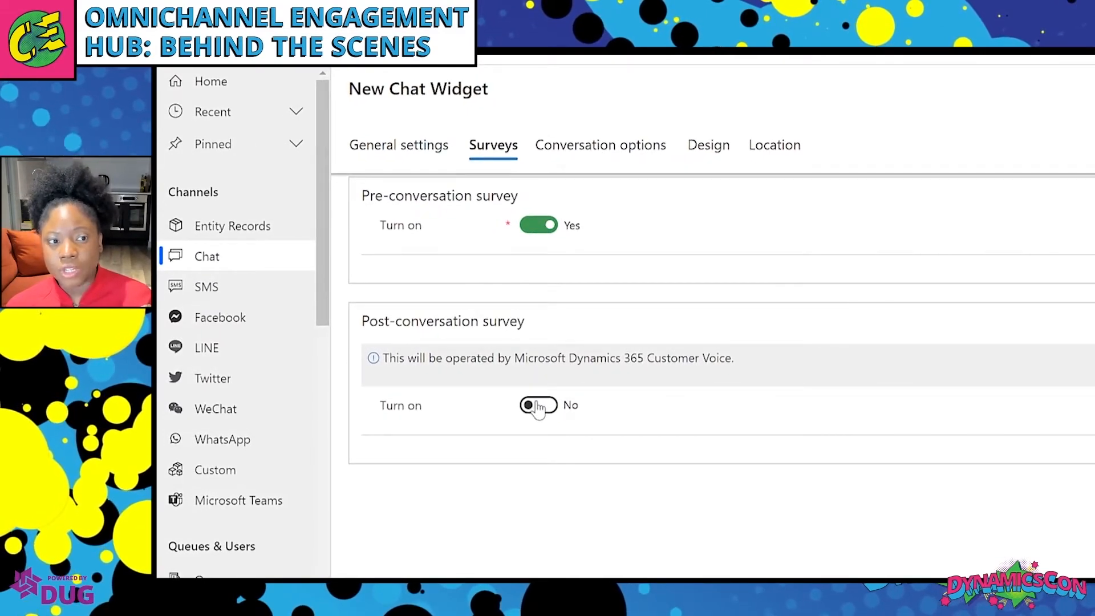
left_click(539, 407)
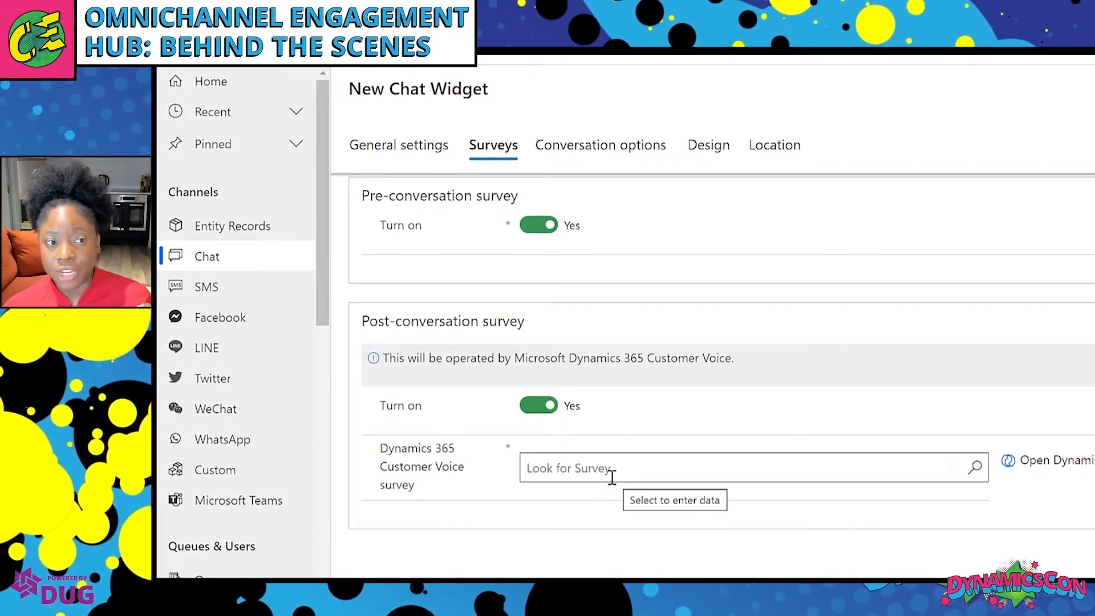
left_click(539, 405)
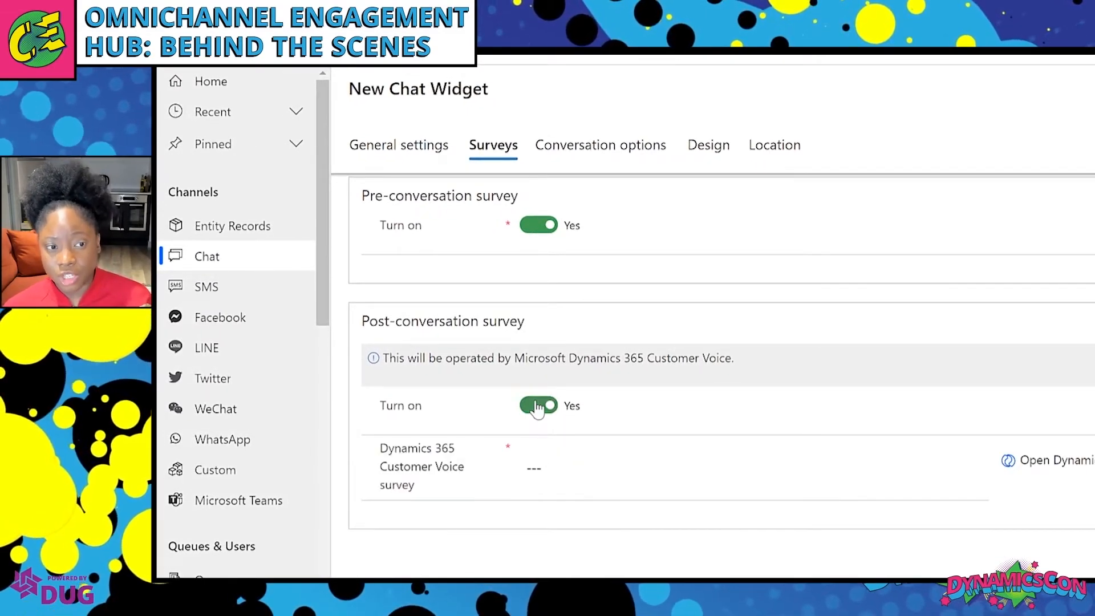
Set the widget's call options to Voice only.
left_click(614, 149)
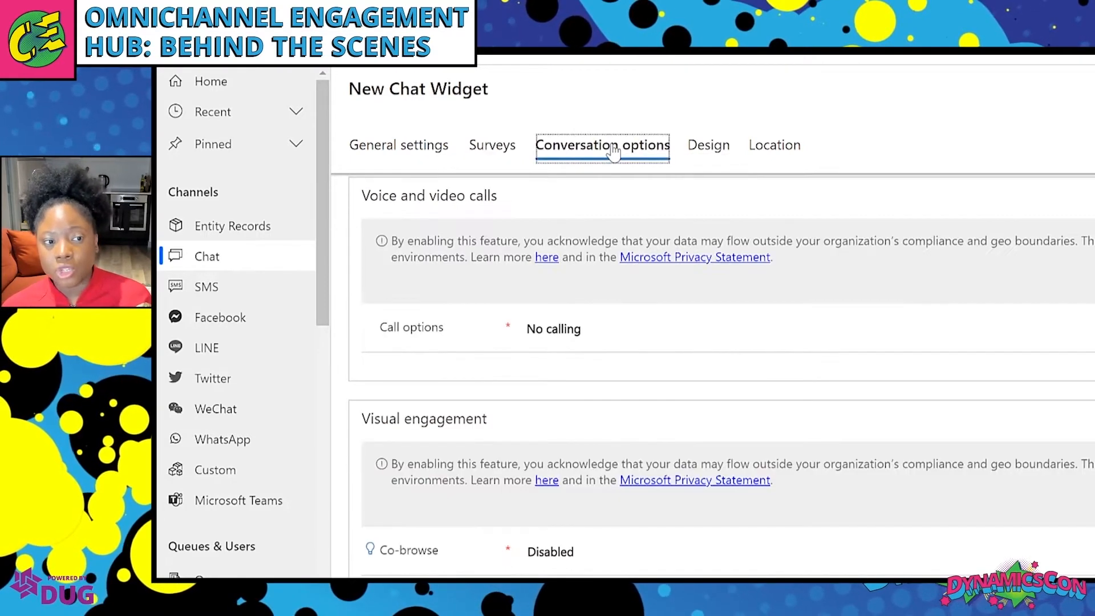
left_click(581, 328)
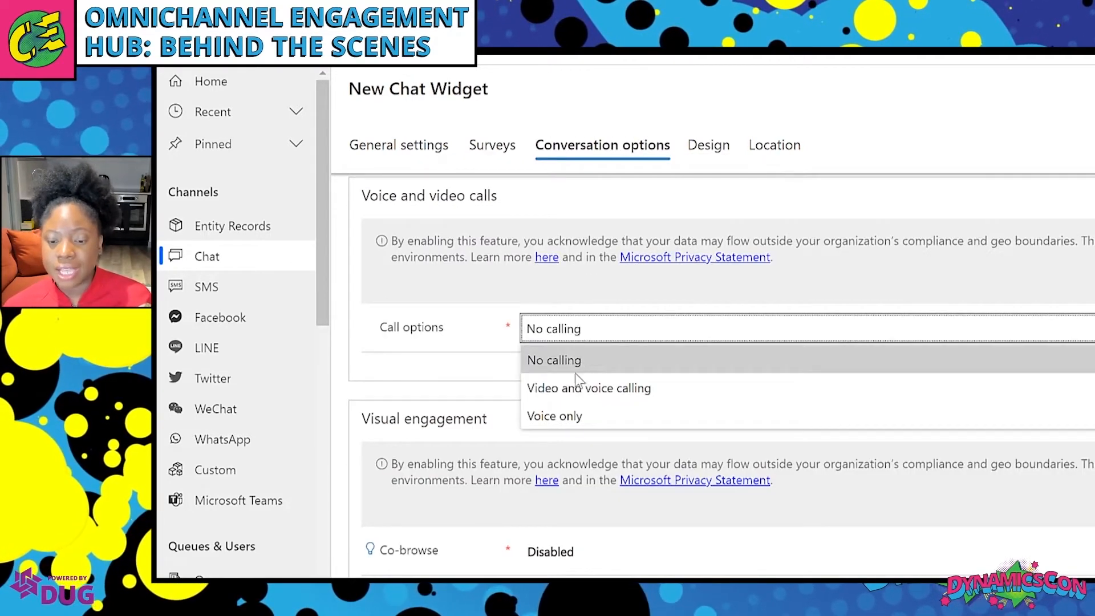
left_click(575, 420)
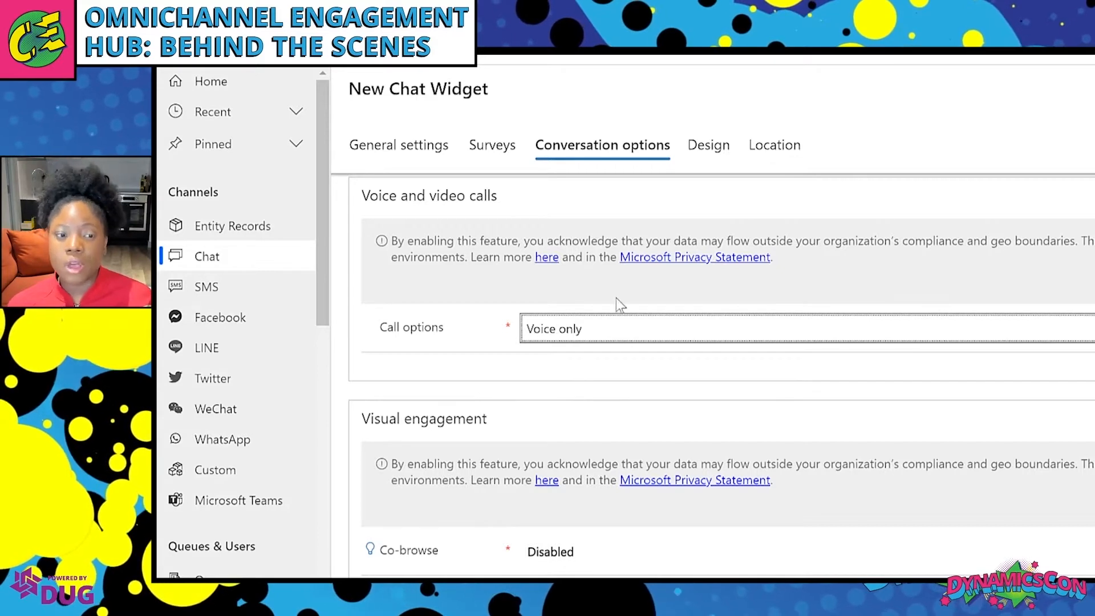
Set the widget theme colour to Pink and bring up its Location settings.
left_click(706, 145)
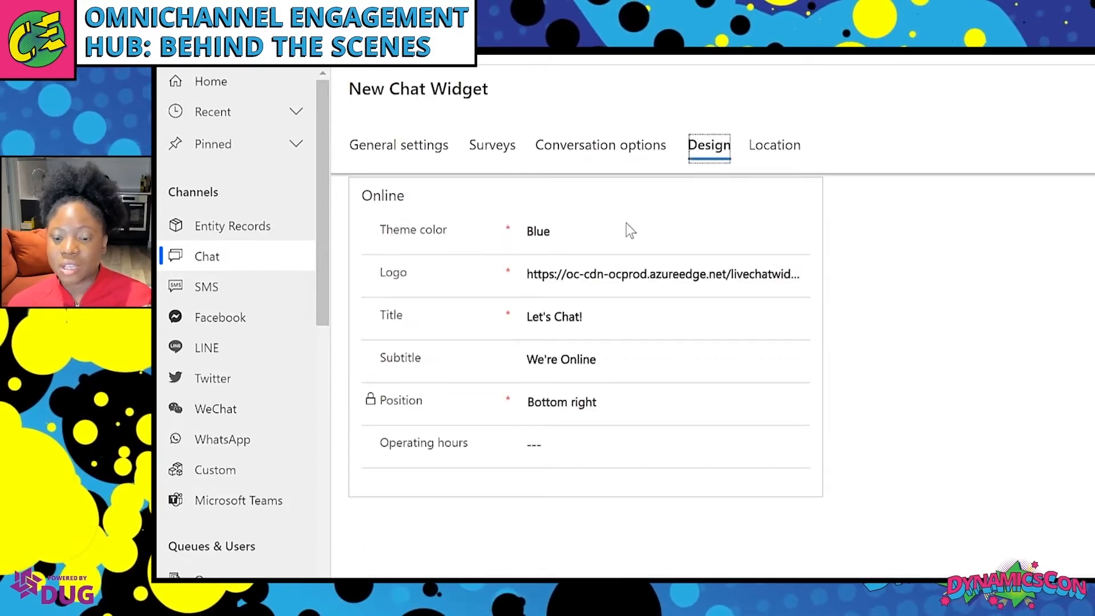
left_click(626, 228)
left_click(599, 425)
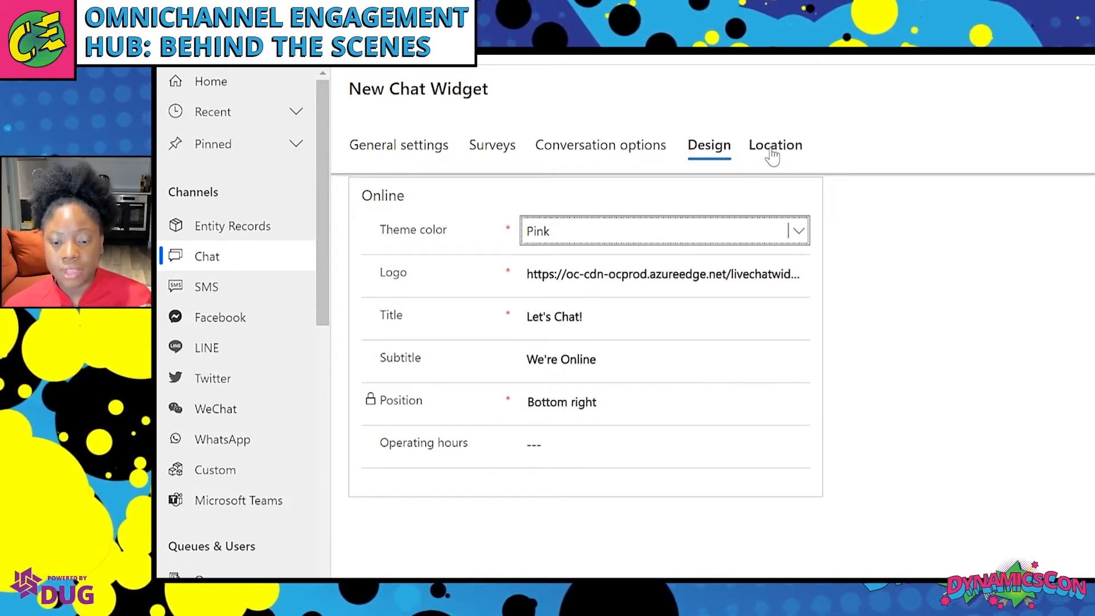
left_click(772, 149)
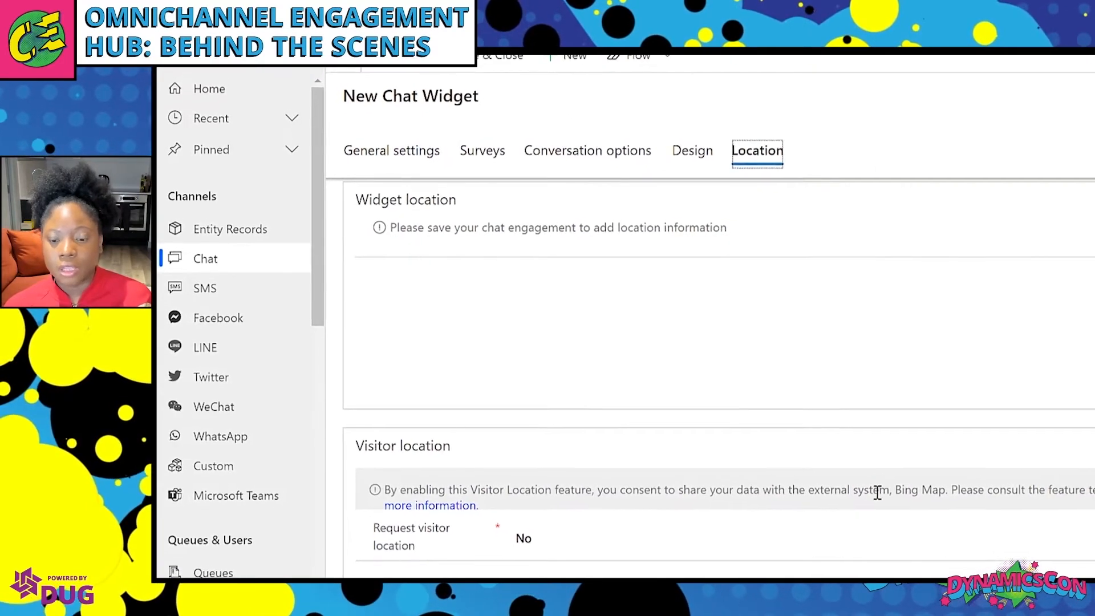
Leave Request visitor location set to No.
left_click(697, 536)
left_click(602, 542)
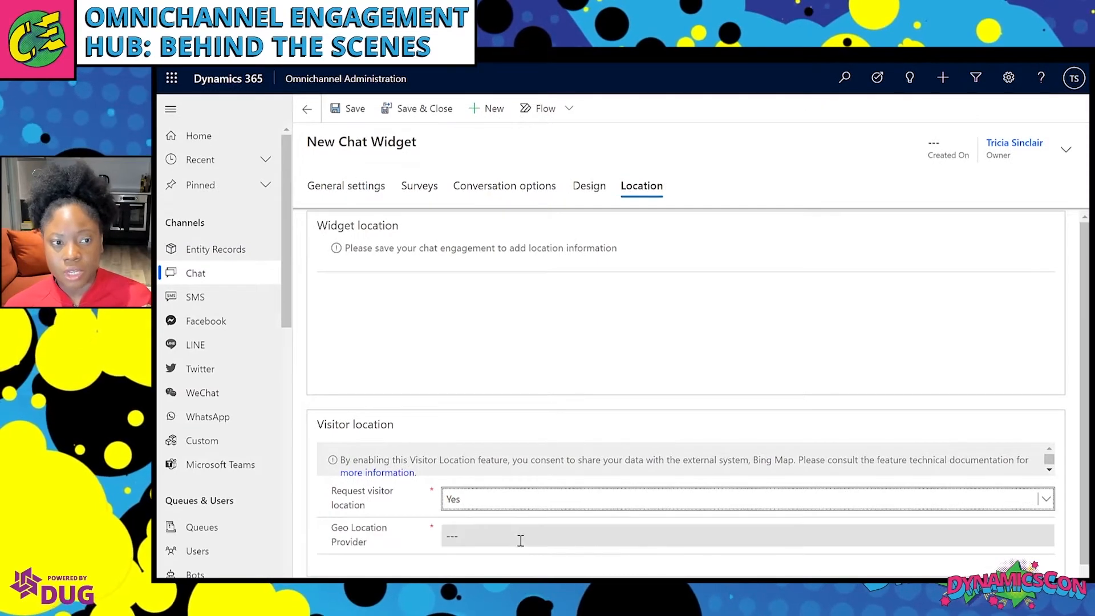
left_click(563, 500)
left_click(551, 521)
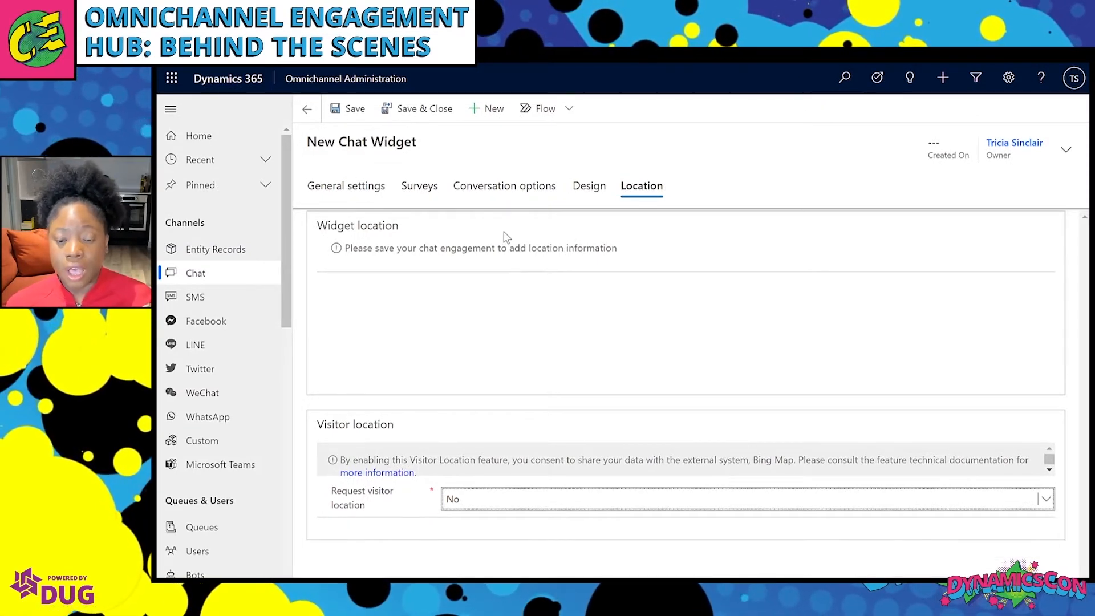
Set Allow email of transcript to No to clear the Sender Mailbox save error.
left_click(349, 109)
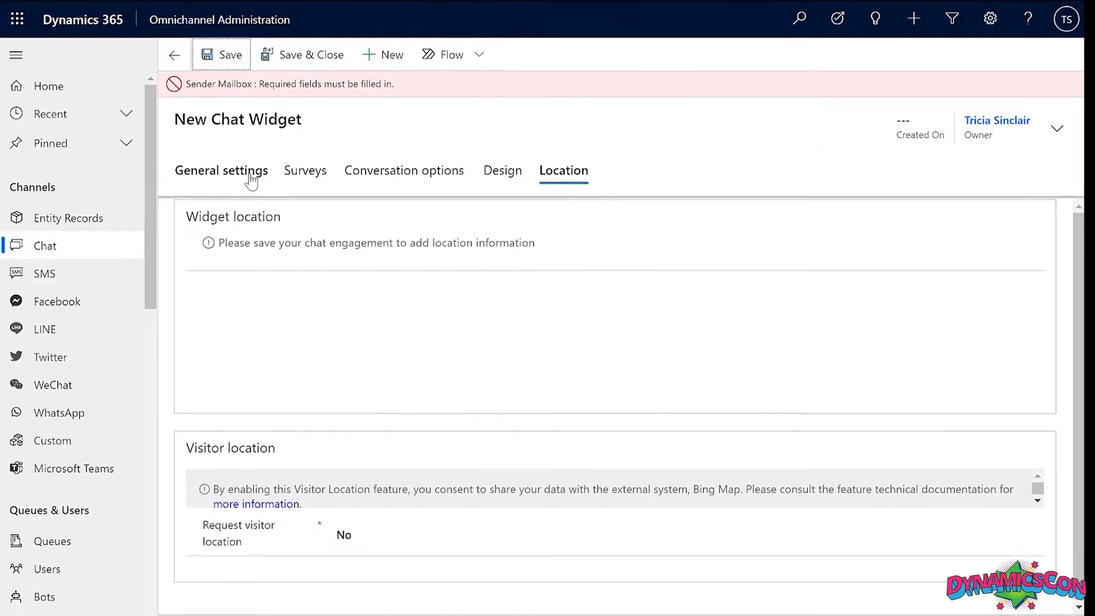
left_click(368, 210)
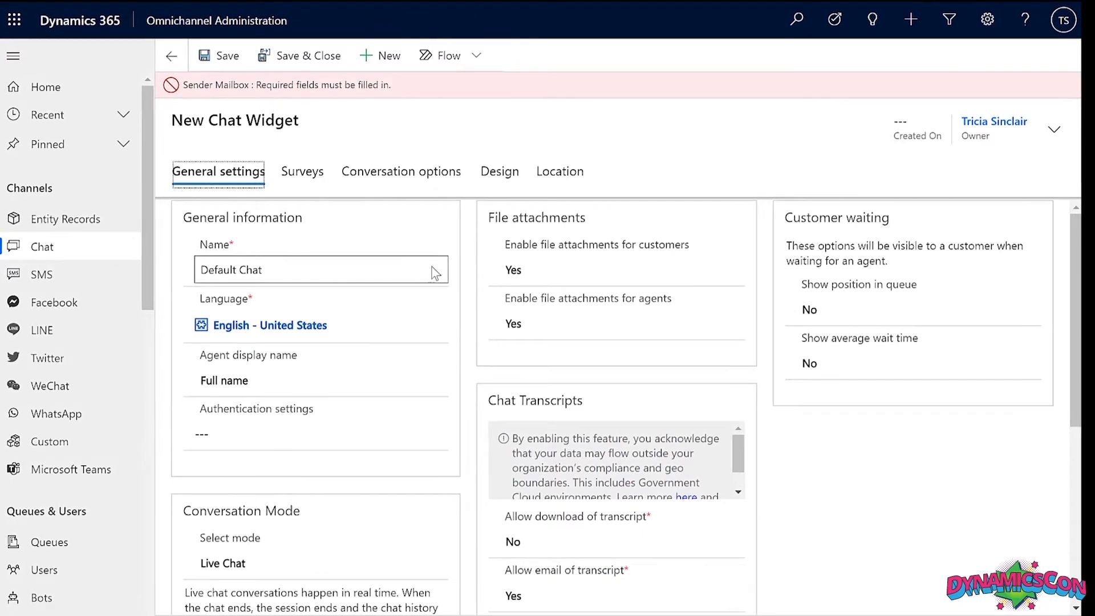
scroll(433, 267, "down", 4)
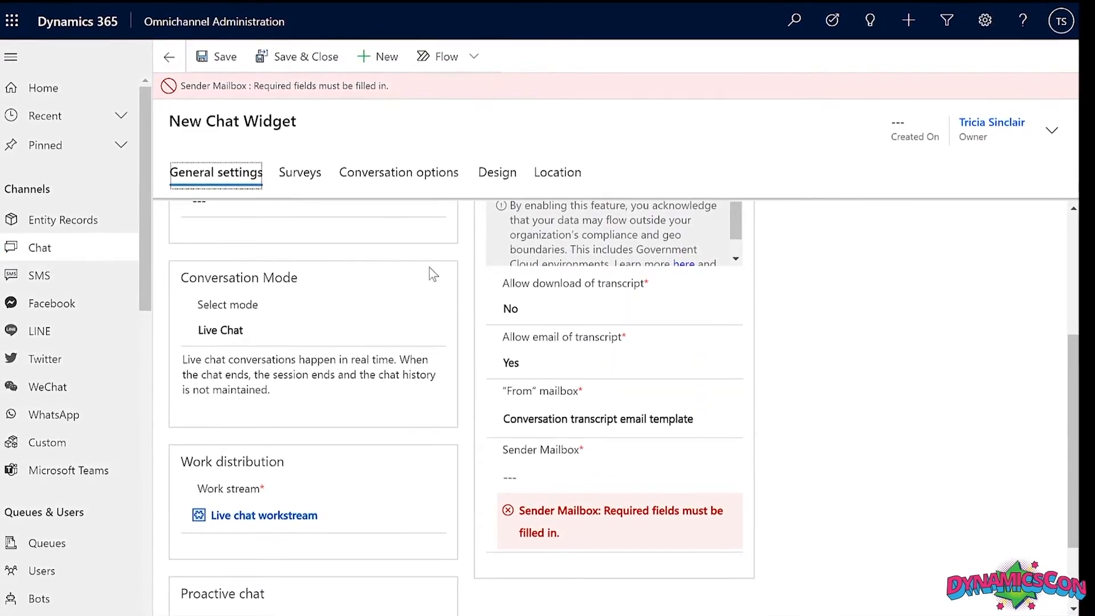
left_click(620, 362)
left_click(619, 391)
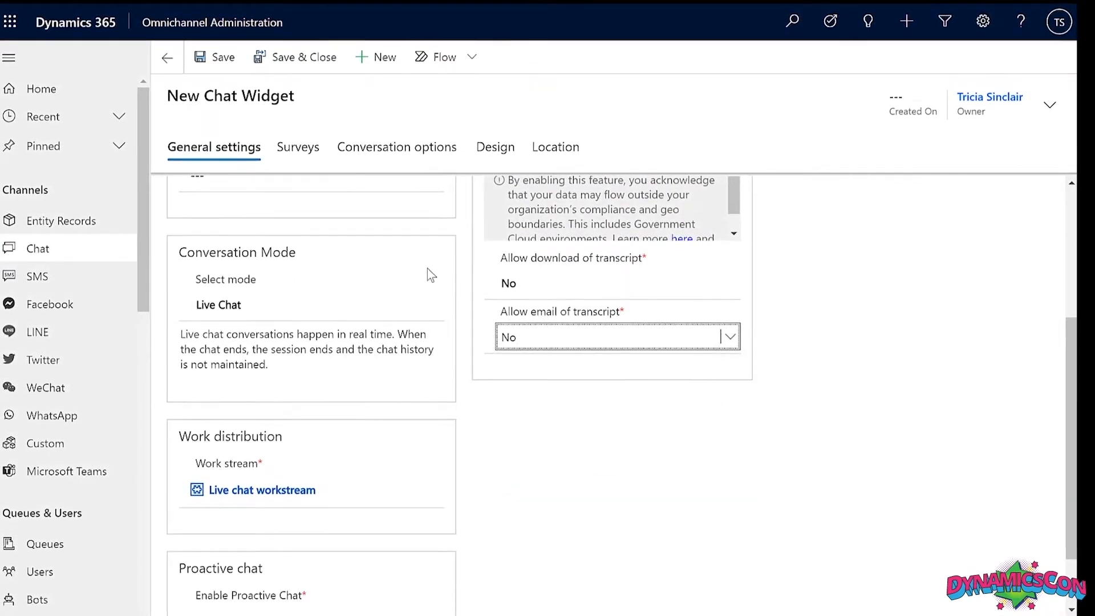
scroll(431, 275, "up", 3)
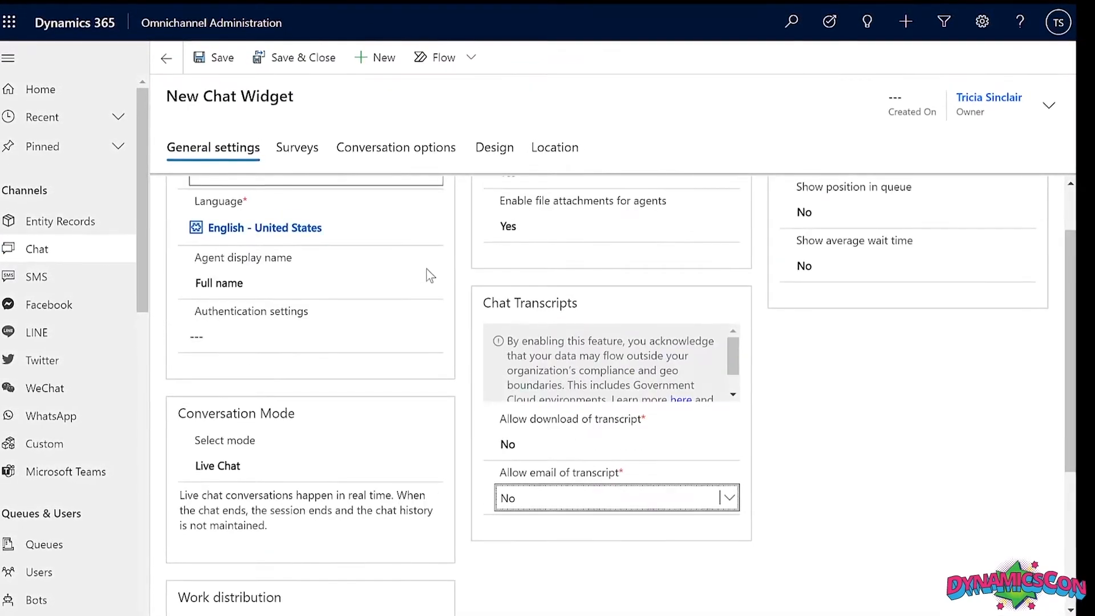
Save Default Chat, check the code snippet on Location and General settings, then view Surveys.
left_click(209, 56)
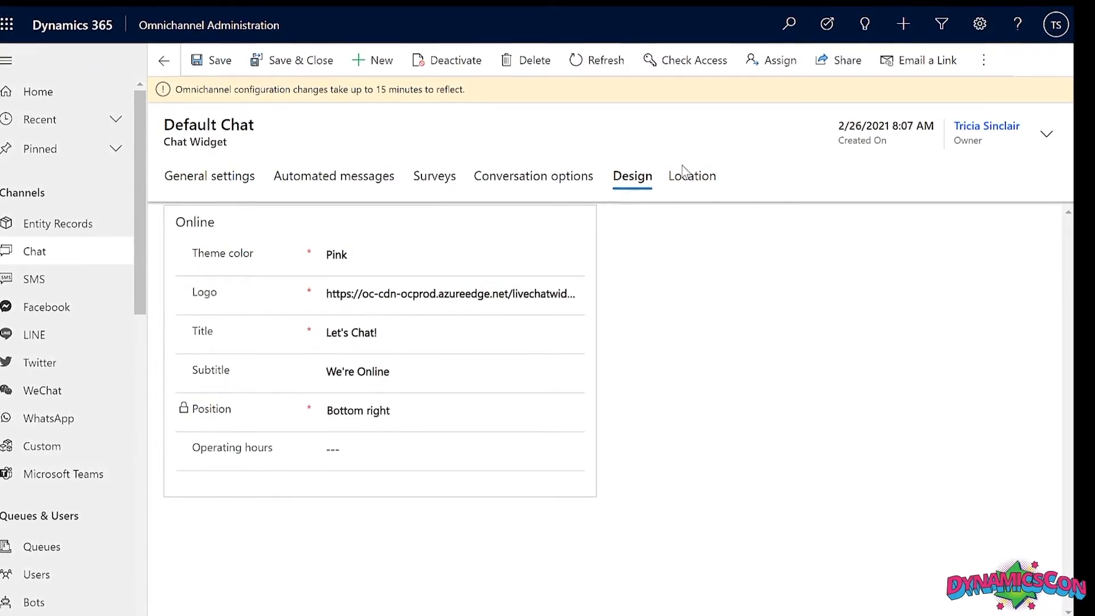
left_click(685, 174)
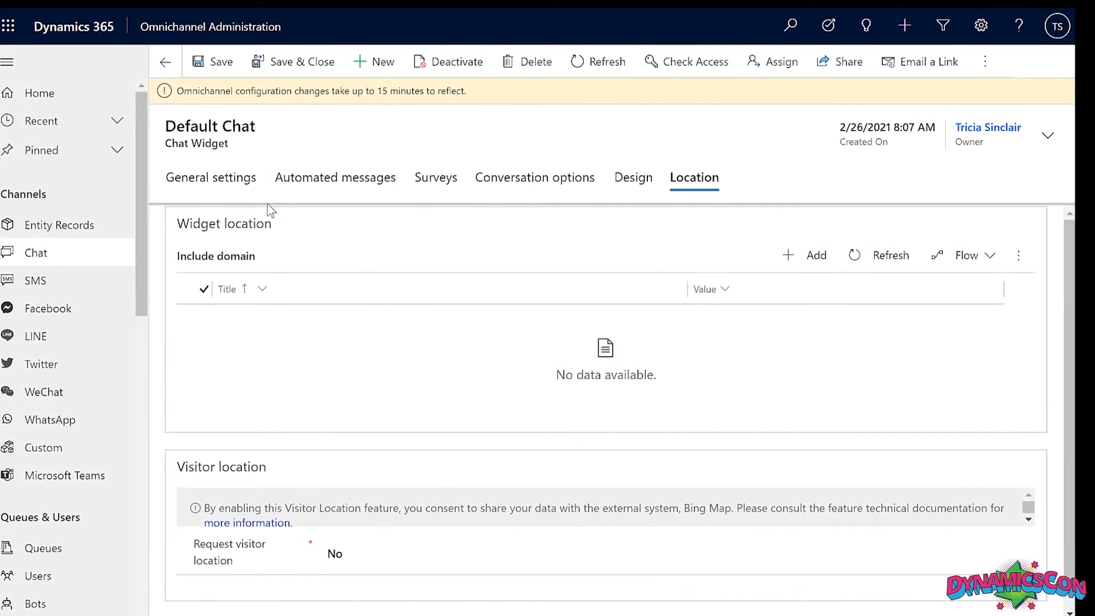
left_click(239, 188)
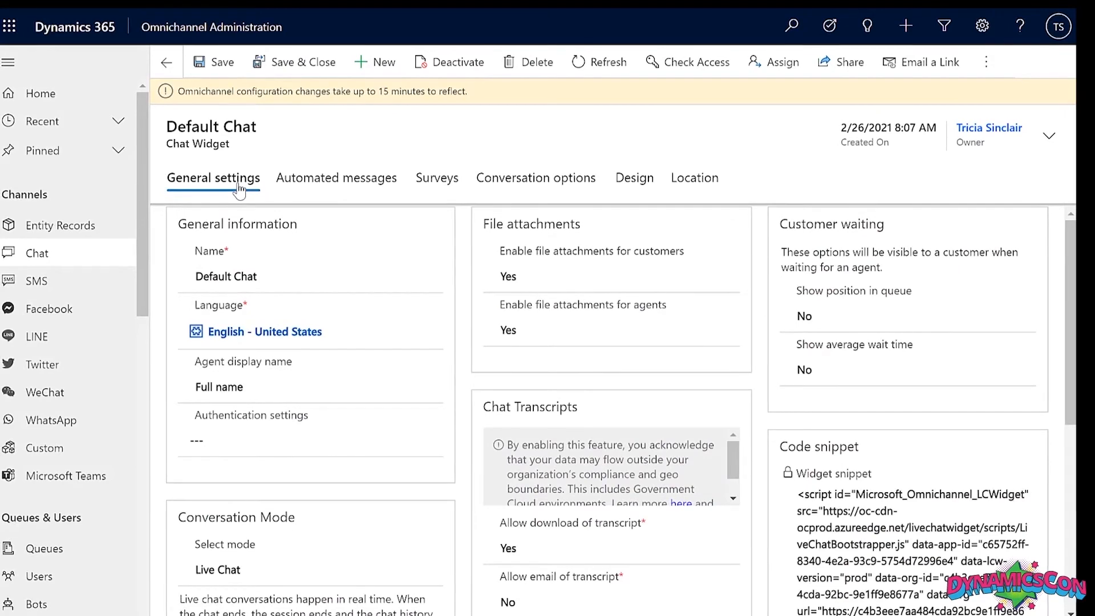
left_click(438, 181)
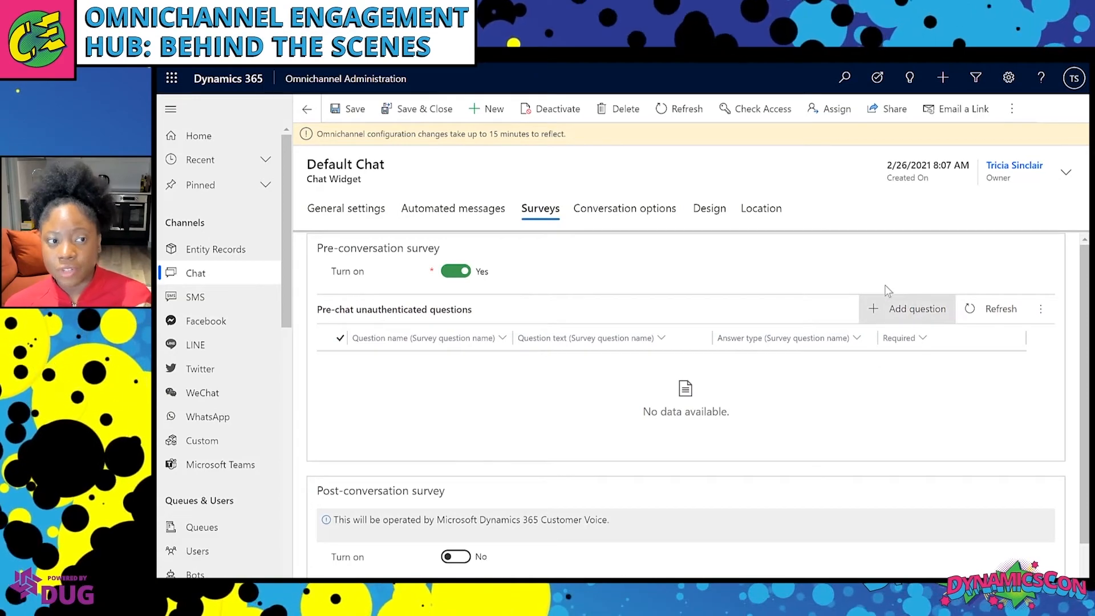
Add a mandatory pre-chat question named Name.
left_click(890, 302)
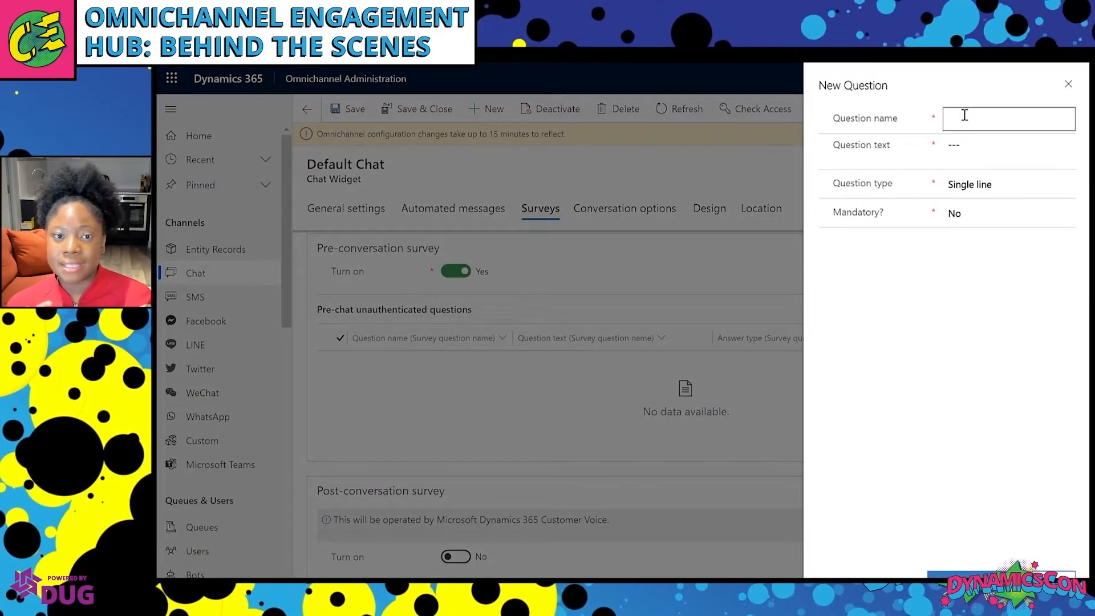
type("Name")
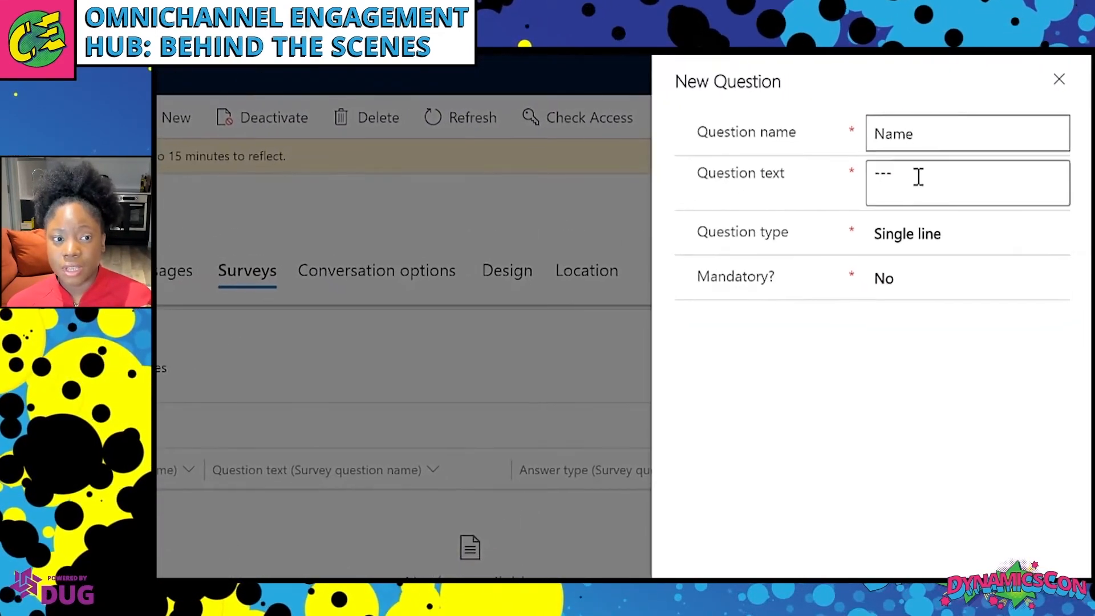
left_click(918, 177)
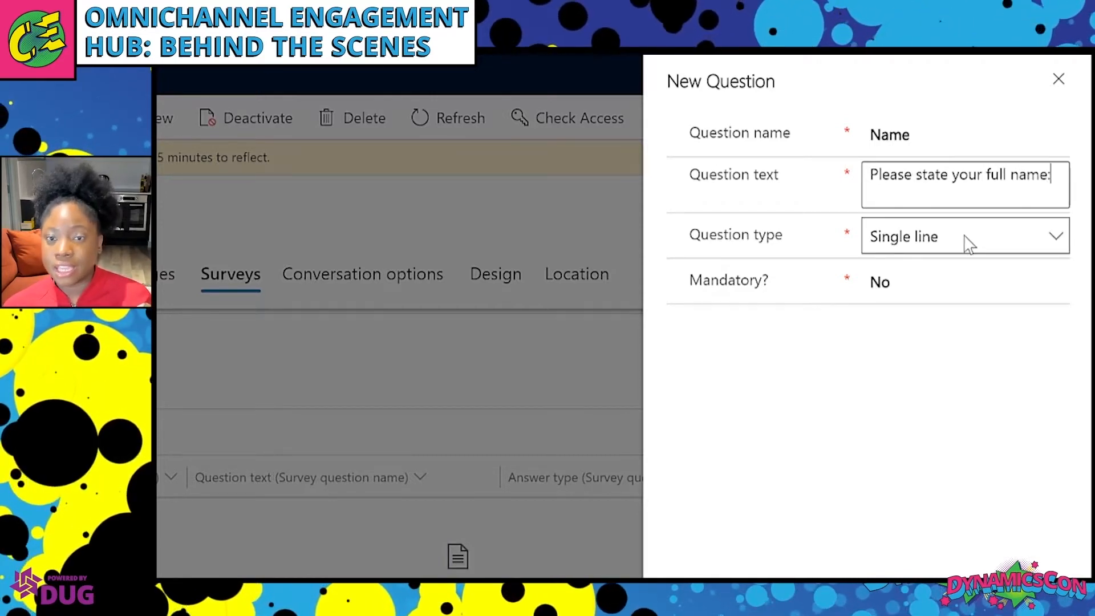
left_click(990, 291)
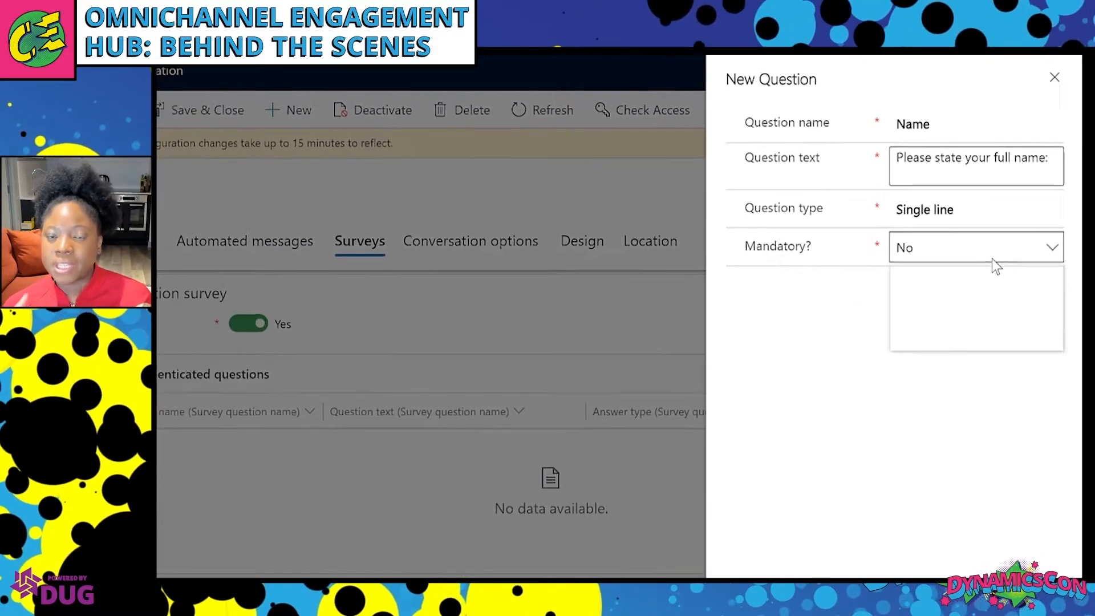
left_click(958, 389)
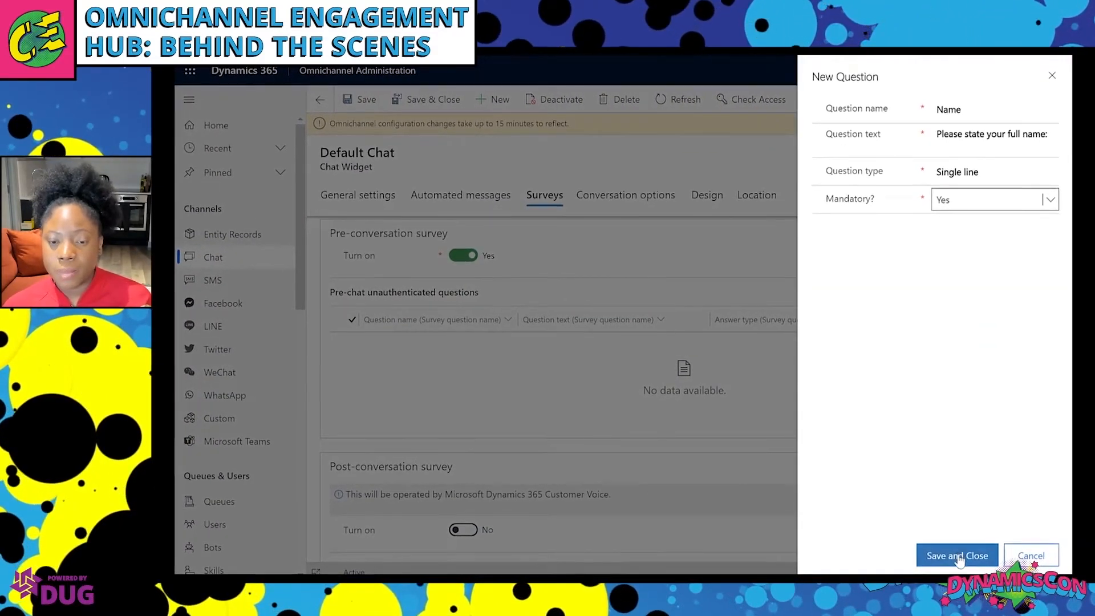
left_click(953, 573)
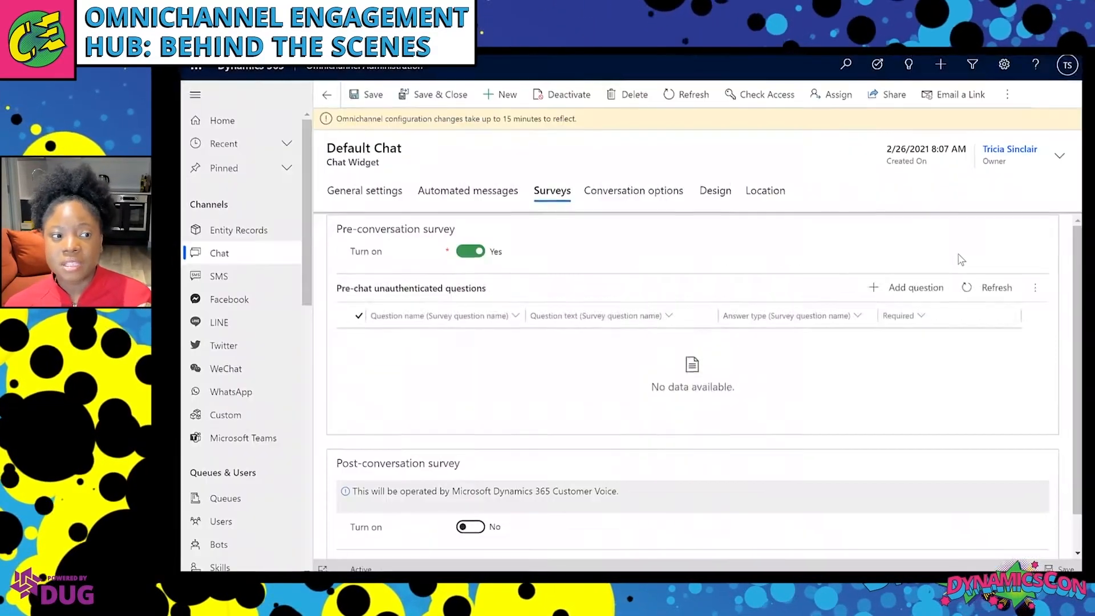
Add a ChatReason Option set question offering Delivery and Returns, Account and Payments, Product Repairs.
left_click(916, 284)
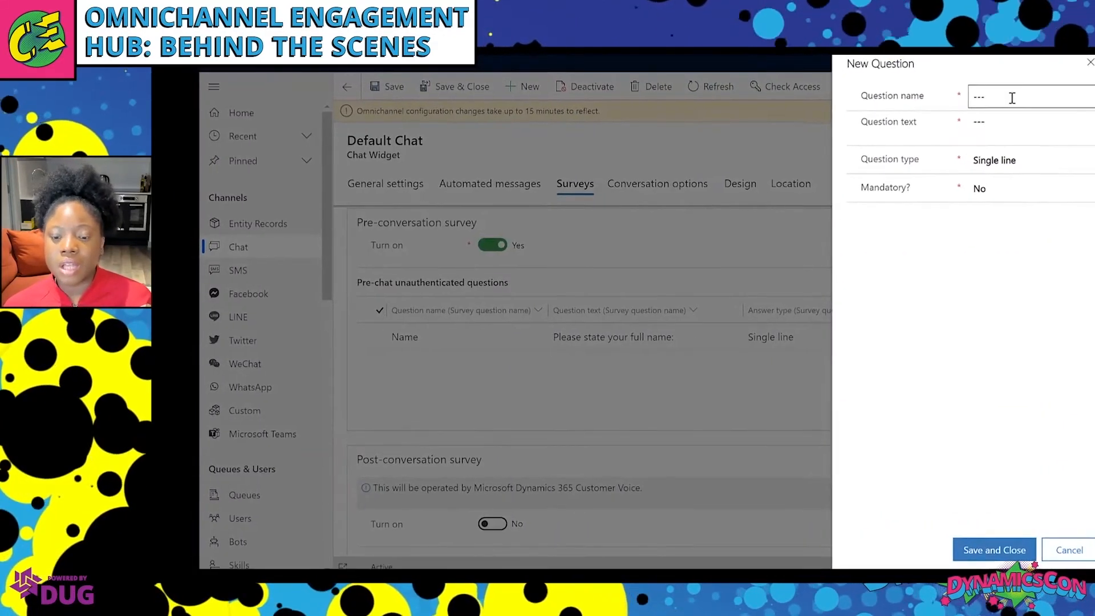
left_click(1006, 97)
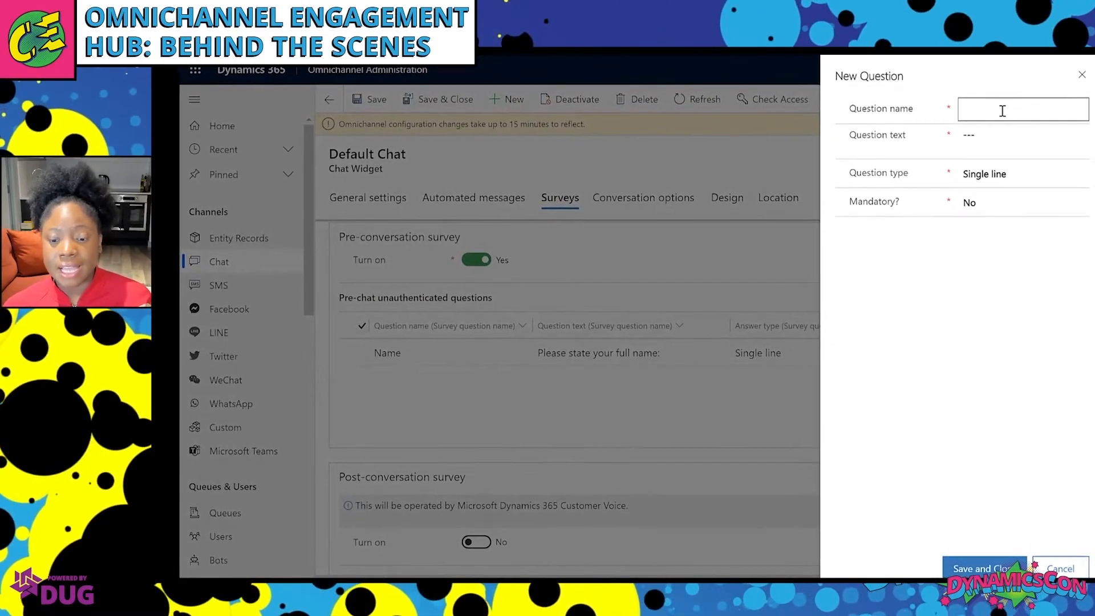
type("ChatReaso")
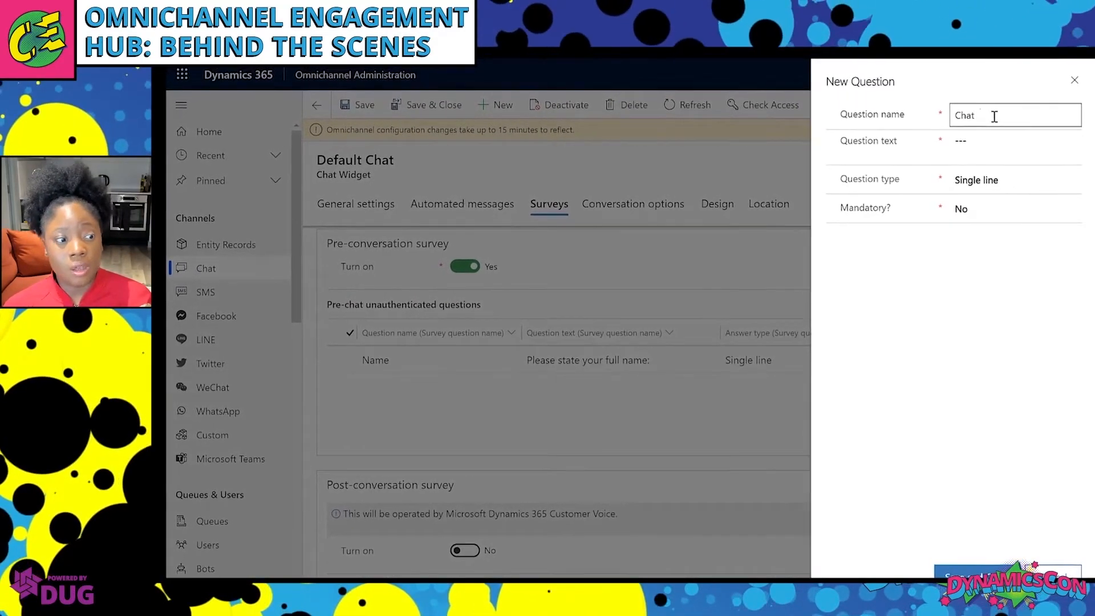
type("n")
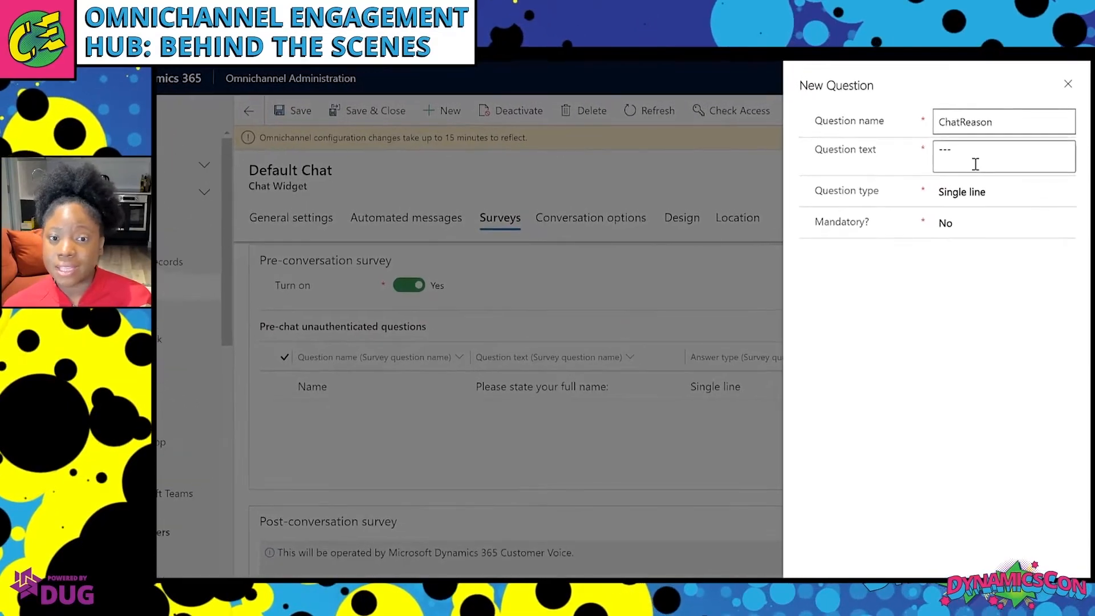
left_click(985, 153)
type("Please")
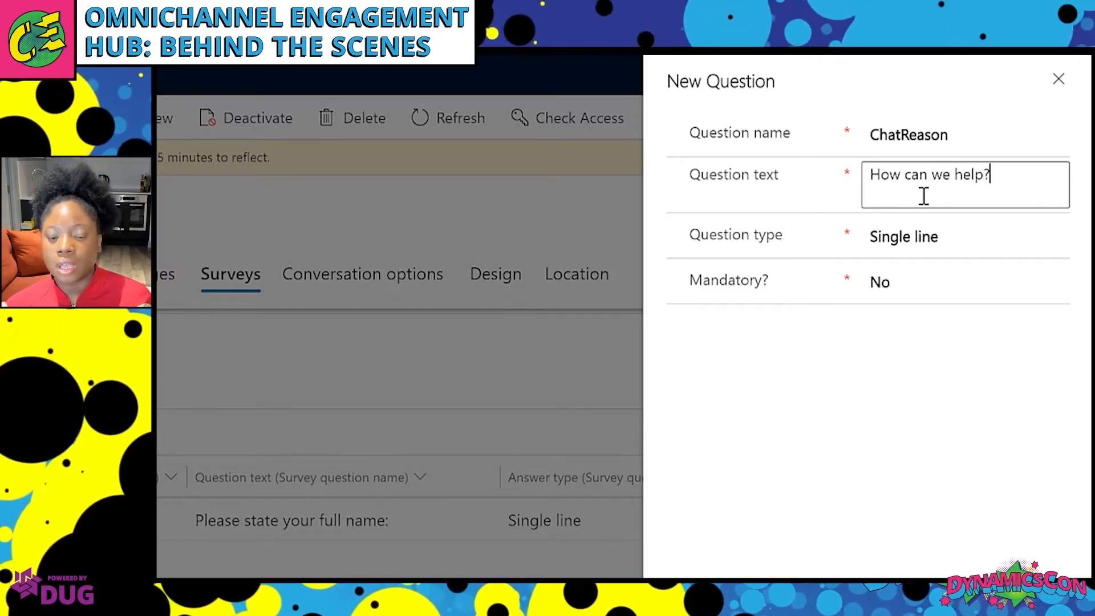
left_click(965, 237)
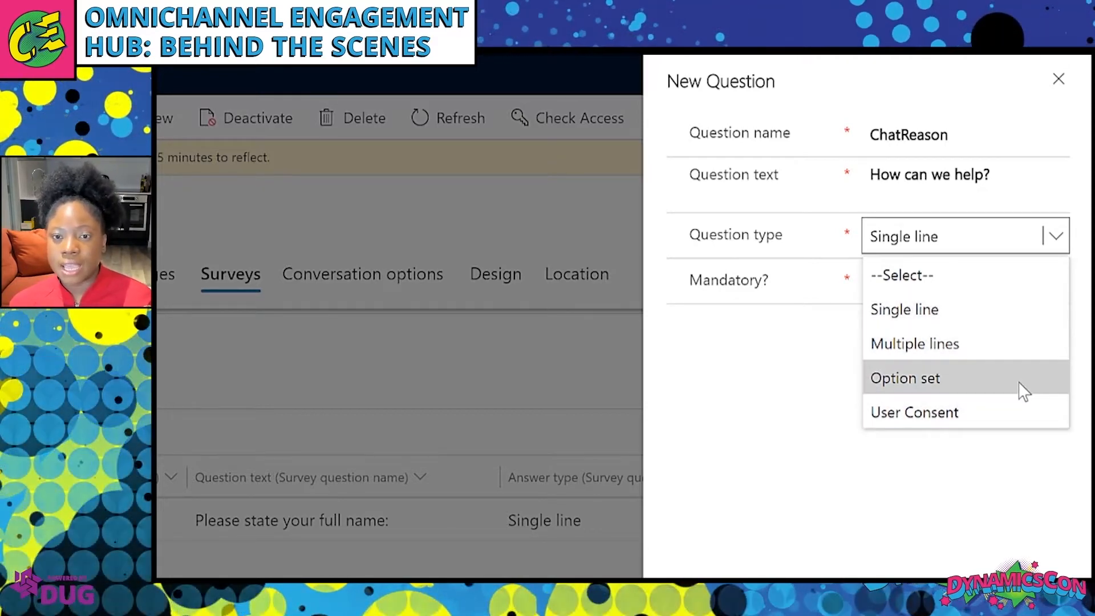
left_click(1024, 391)
left_click(971, 329)
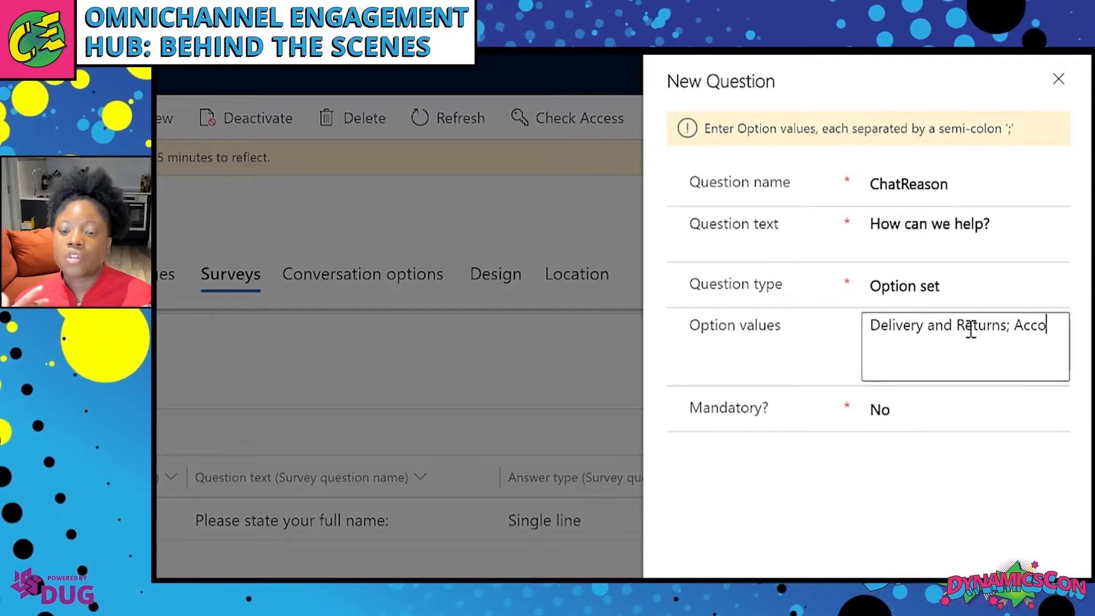
type("unt and Payments; Pr")
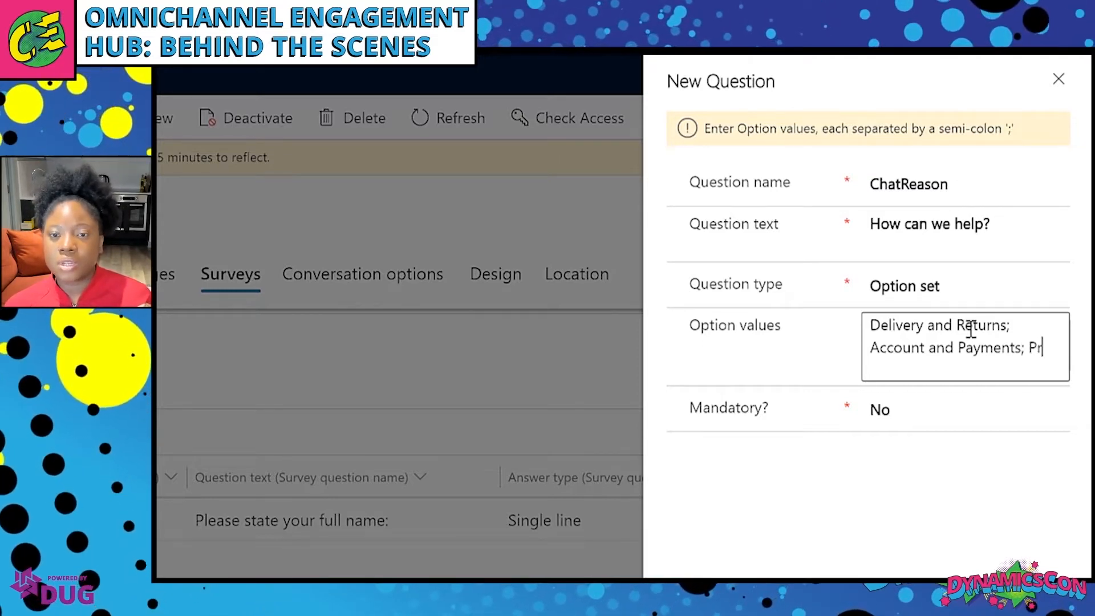
type("uct Repairs;")
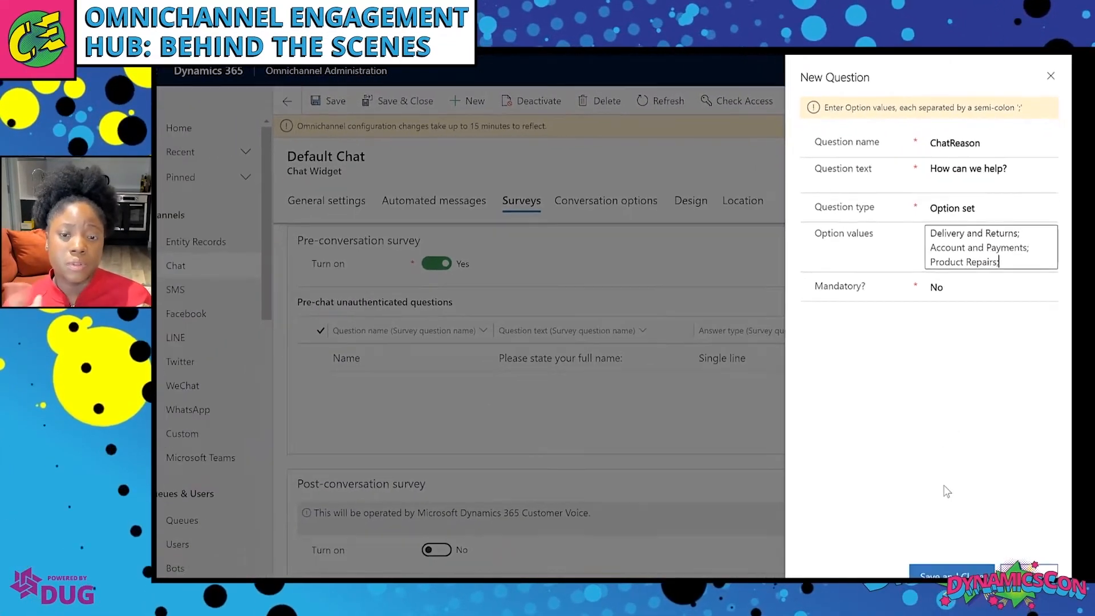
left_click(951, 575)
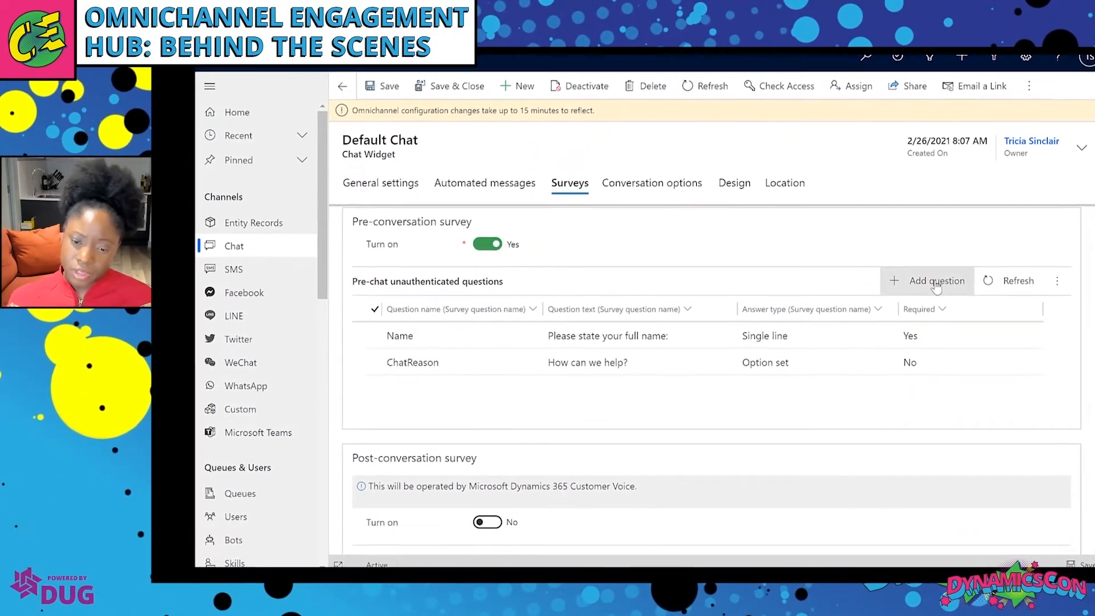
Create a Consent question asking visitors to acknowledge their conversation details will be stored.
left_click(936, 281)
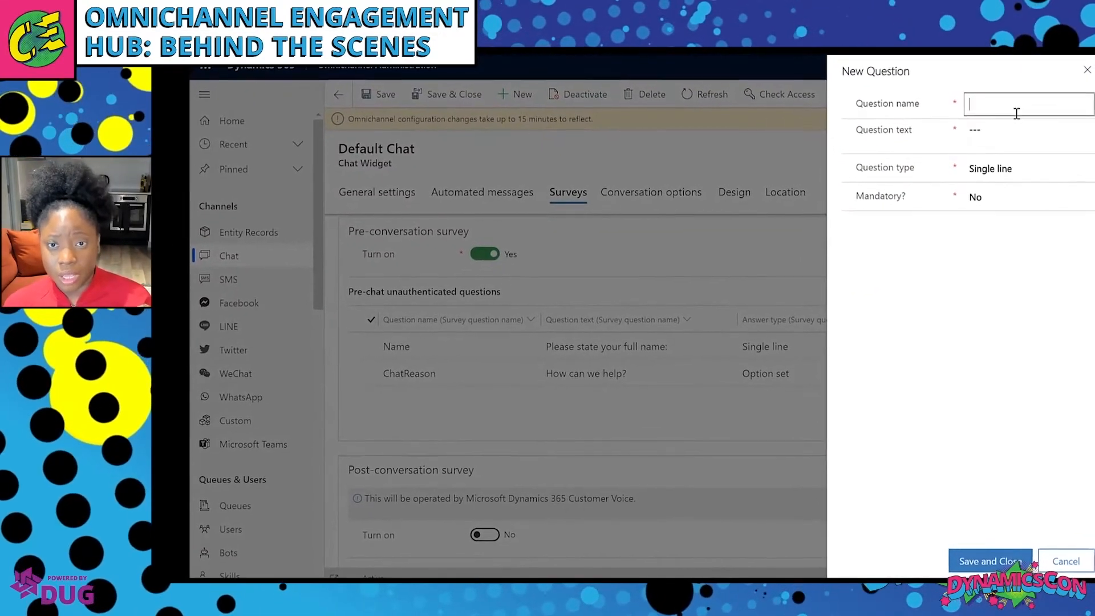
type("Consent")
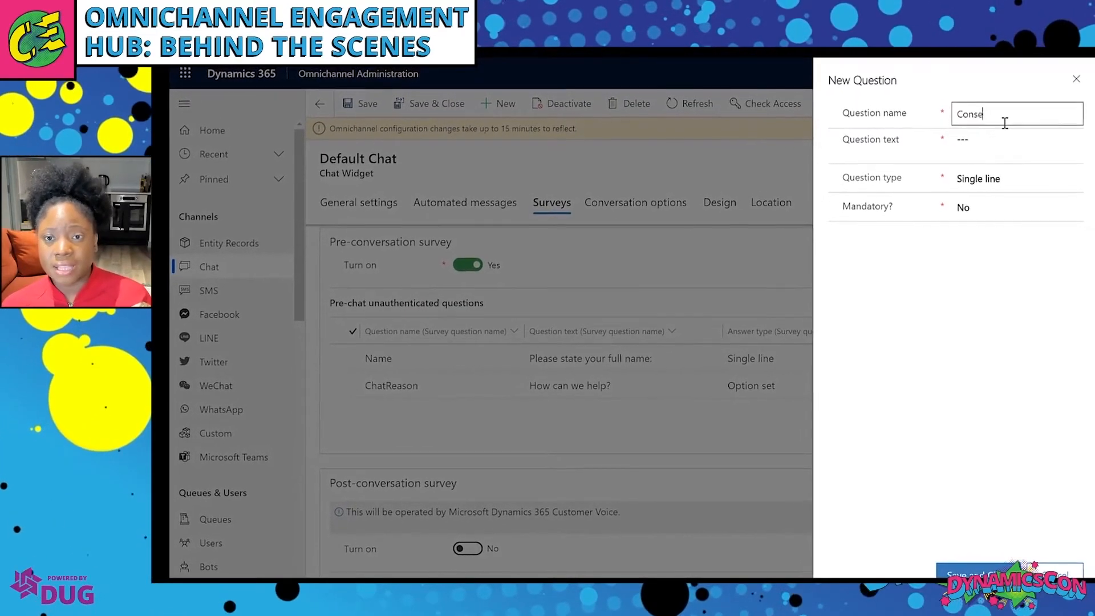
left_click(1001, 141)
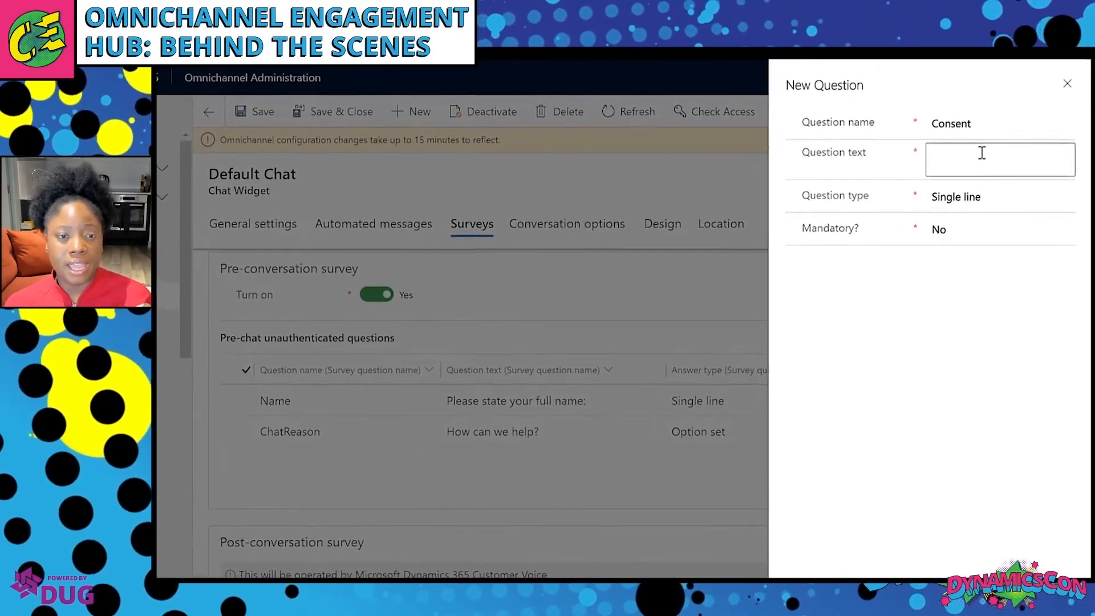
type("Please")
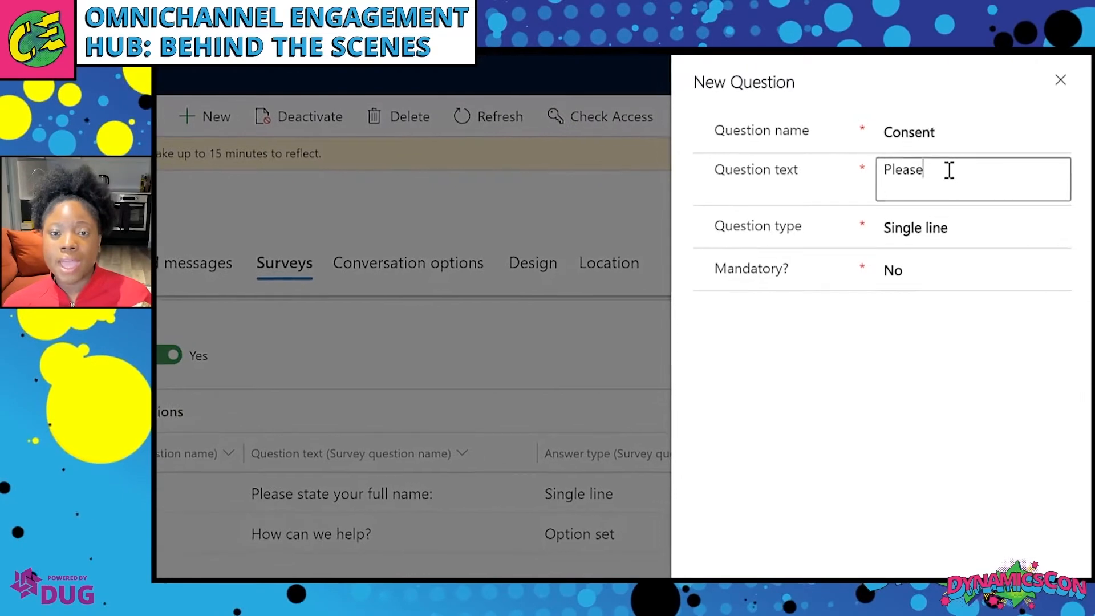
type(" acknowle")
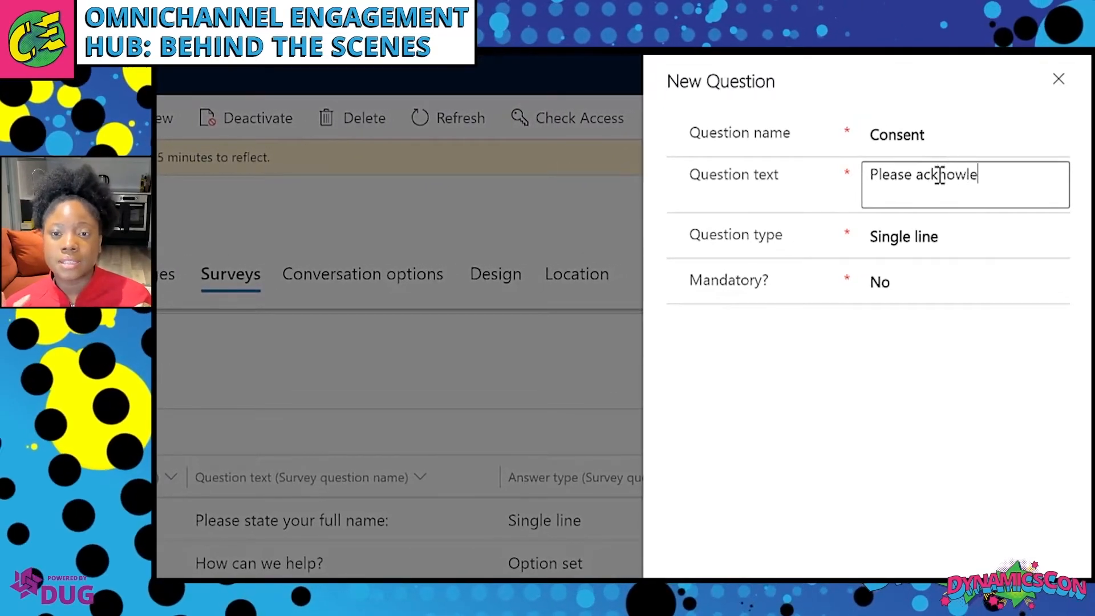
type("dge")
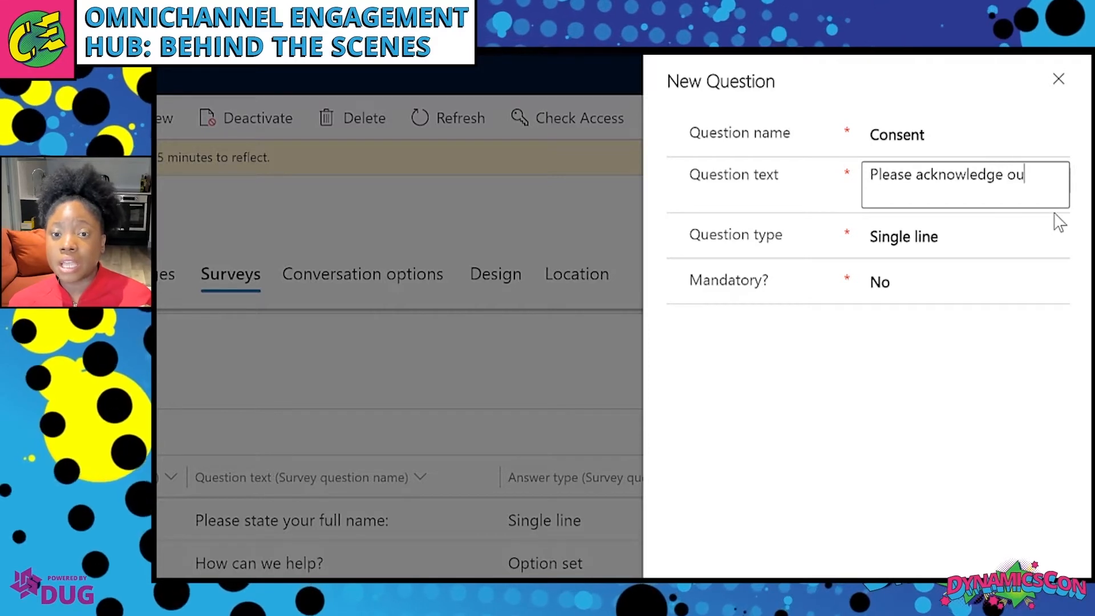
type(" our privacy statement")
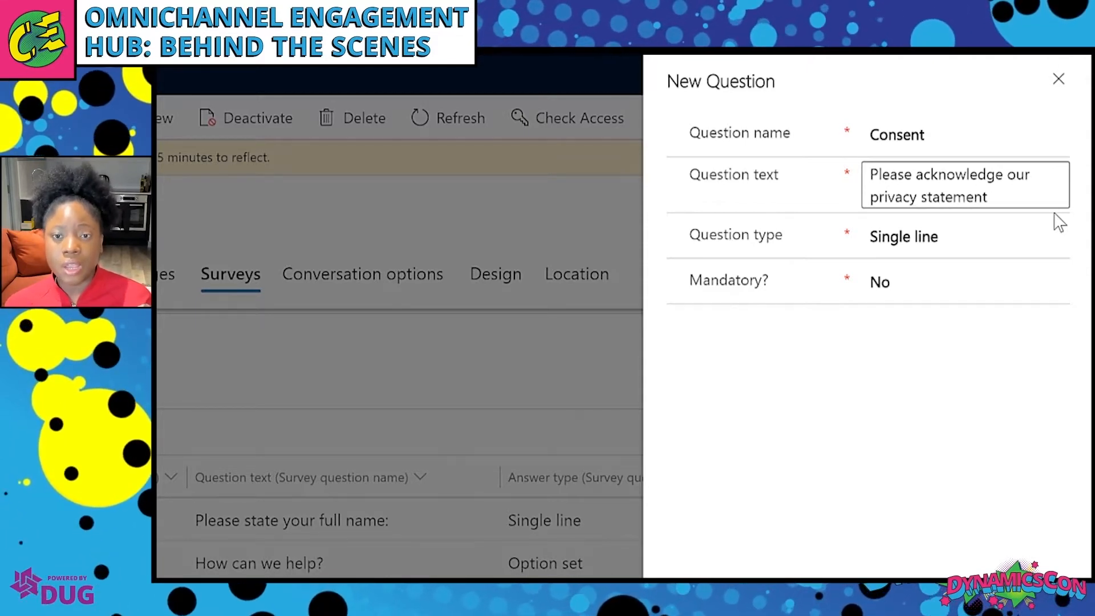
key("BackSpace")
key("BackSpace")
key("BackSpace")
key("BackSpace")
key("BackSpace")
key("BackSpace")
key("BackSpace")
key("BackSpace")
key("BackSpace")
key("BackSpace")
key("BackSpace")
key("BackSpace")
key("BackSpace")
key("BackSpace")
key("BackSpace")
key("BackSpace")
key("BackSpace")
key("BackSpace")
key("BackSpace")
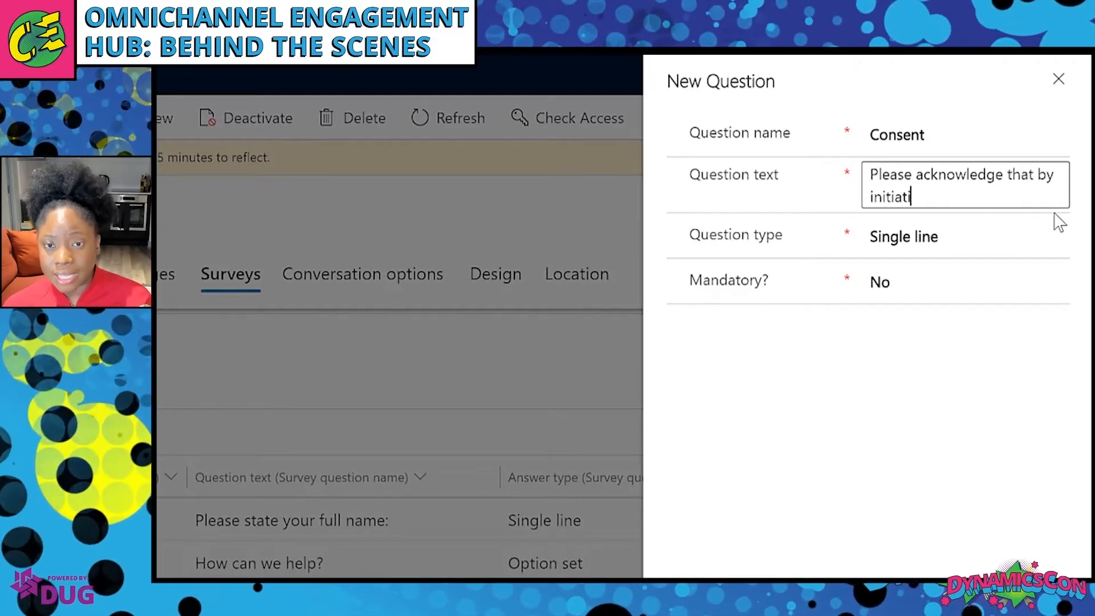
type("this chat ")
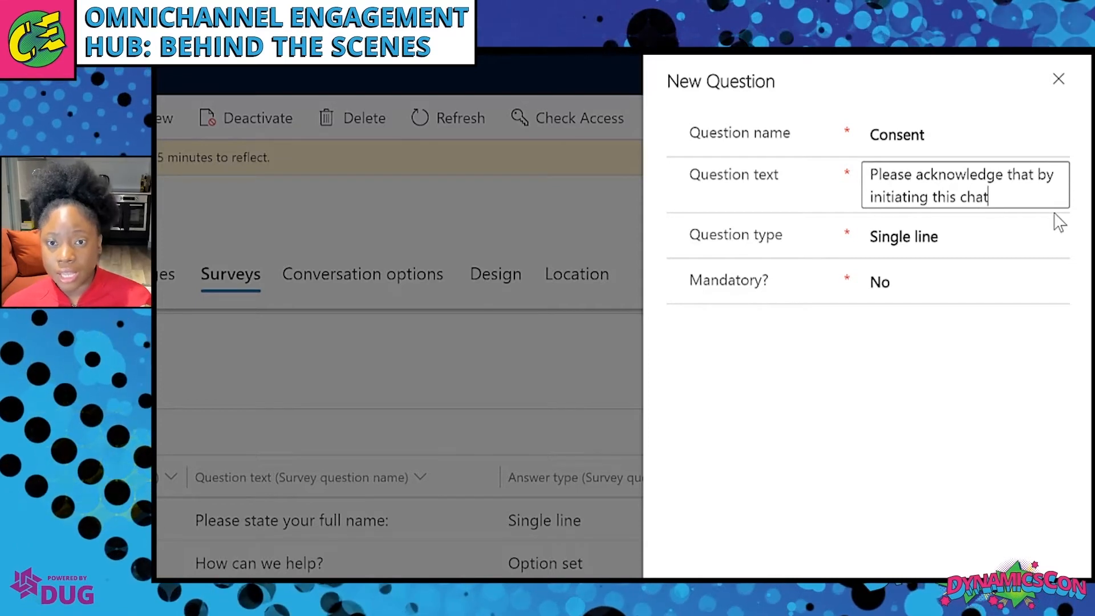
type("we wil")
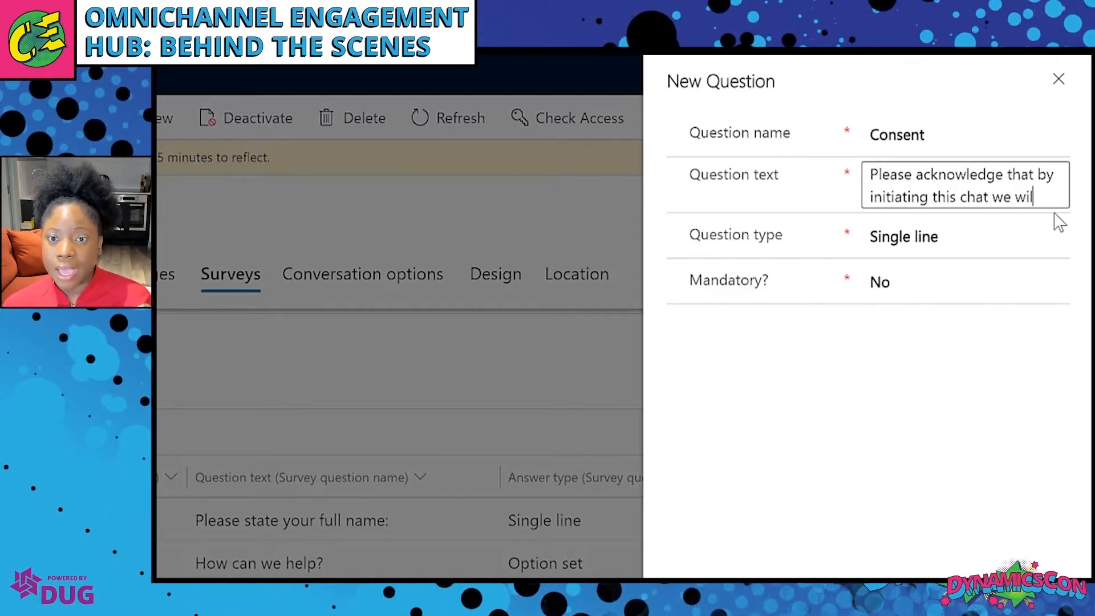
type("l store d")
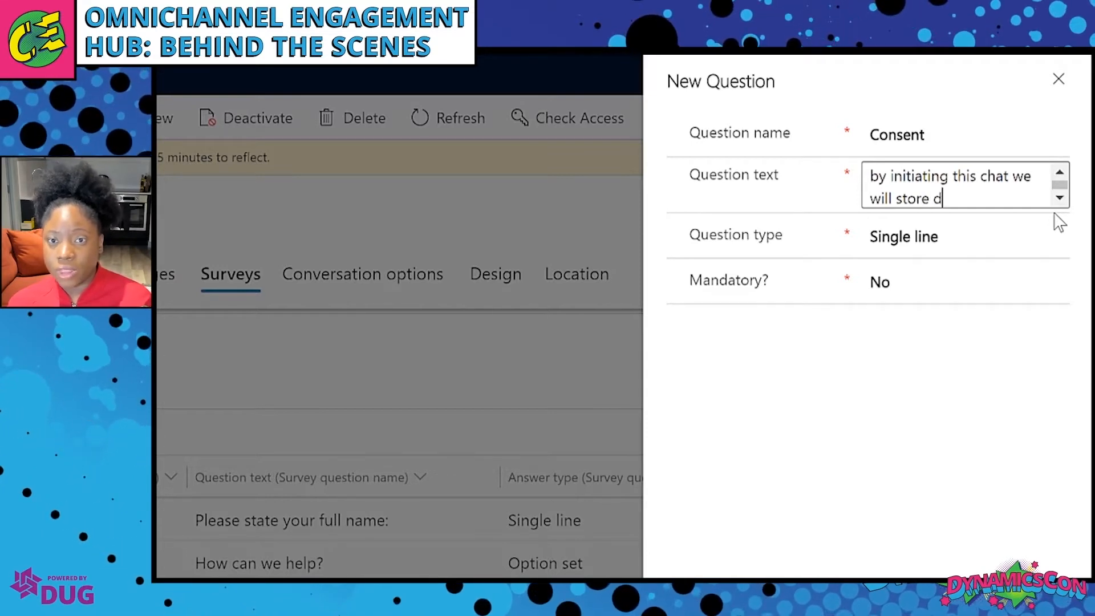
type("etails of this conversation which")
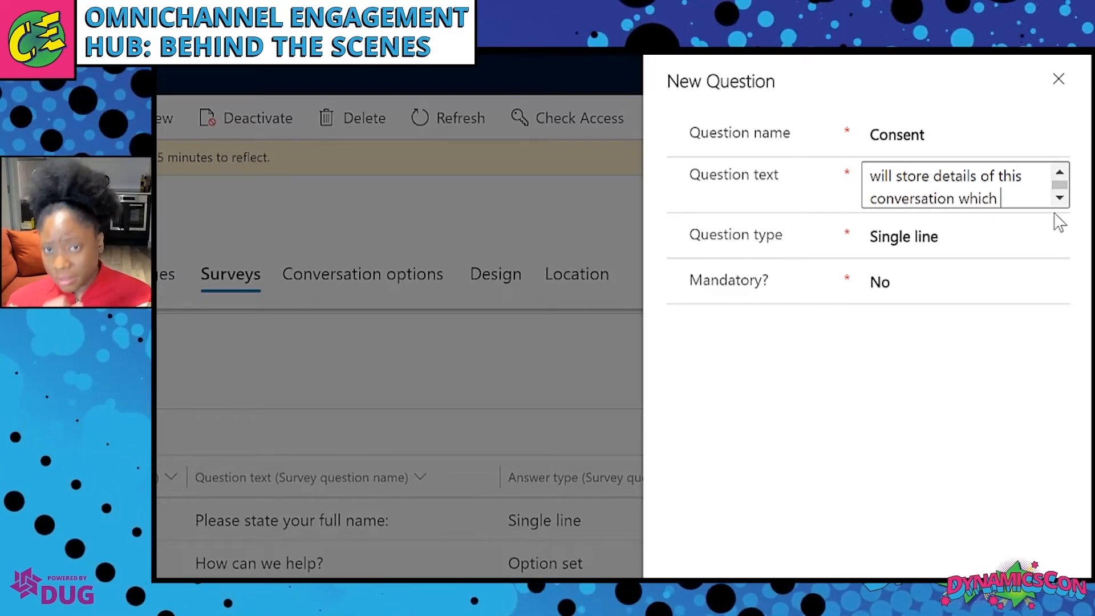
type("include your personal d")
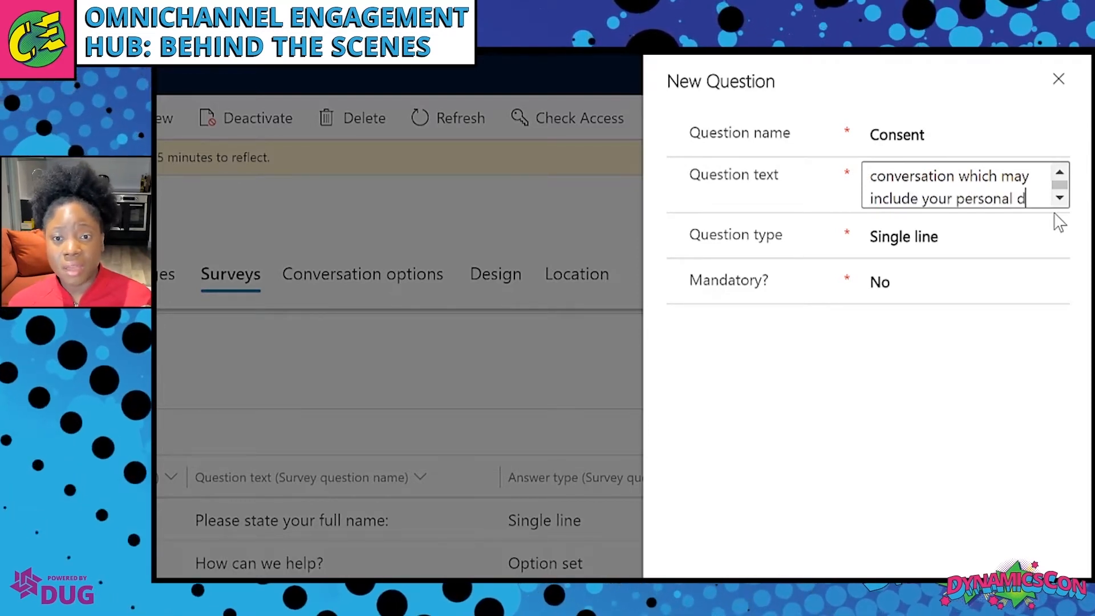
type("ails. F")
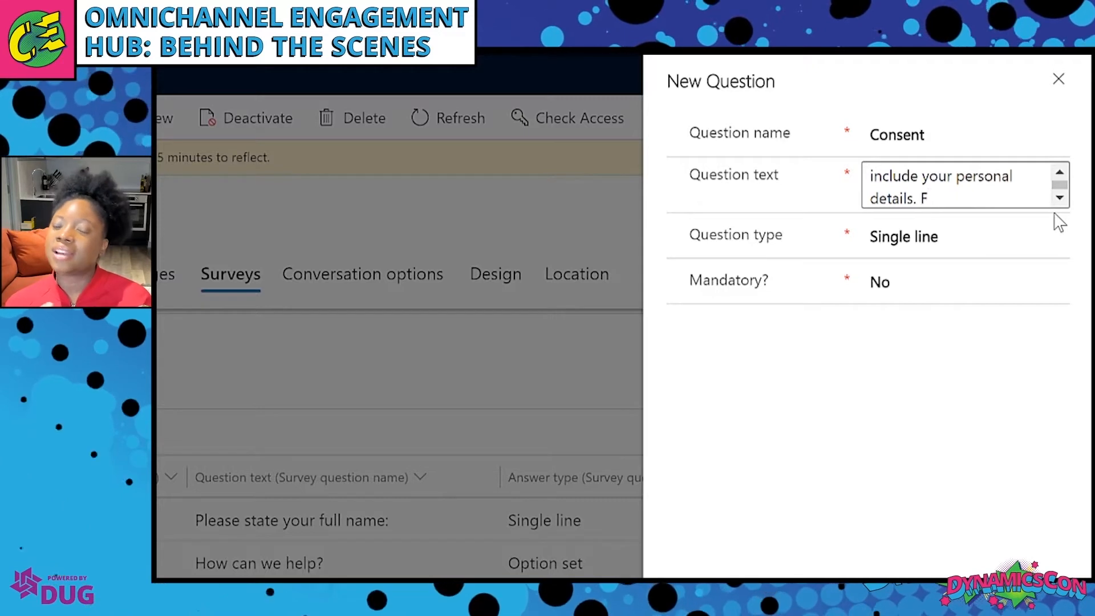
Make Consent a mandatory User Consent question and save it to the survey.
left_click(1028, 240)
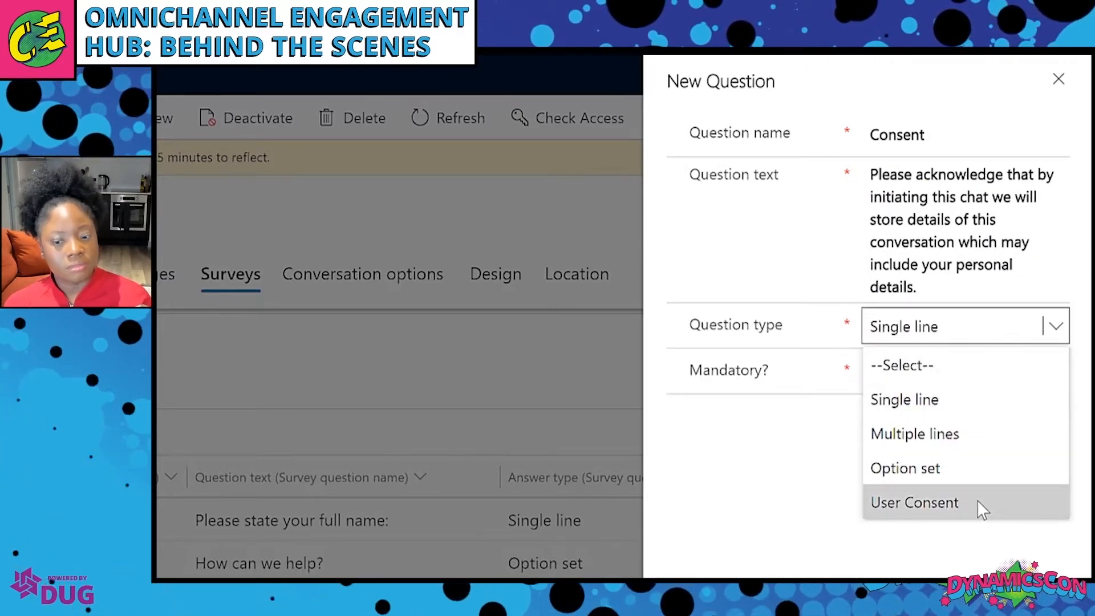
left_click(977, 501)
left_click(956, 342)
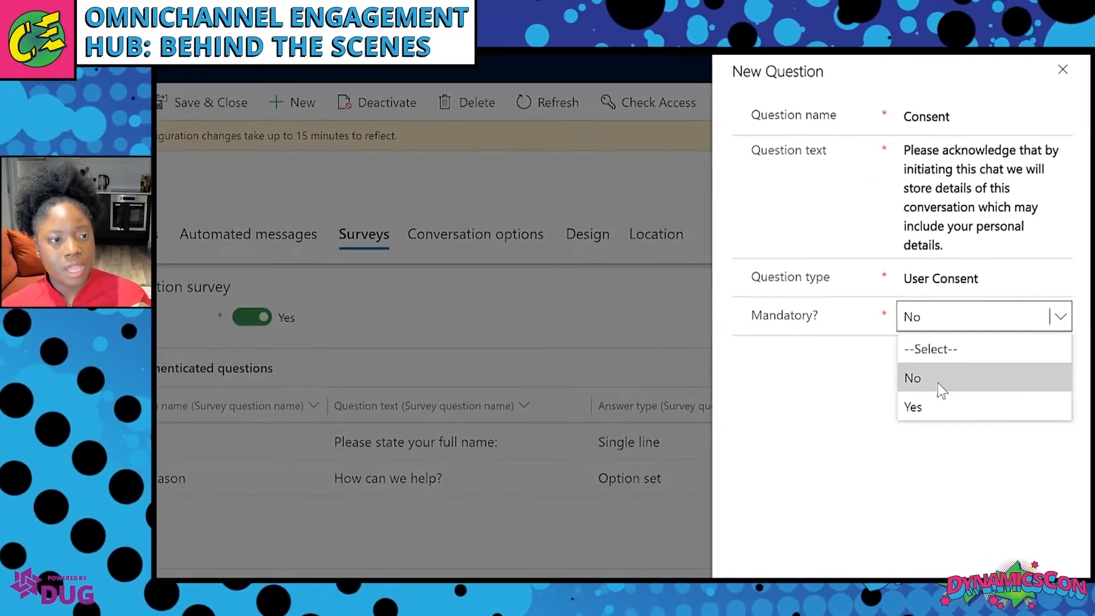
left_click(938, 379)
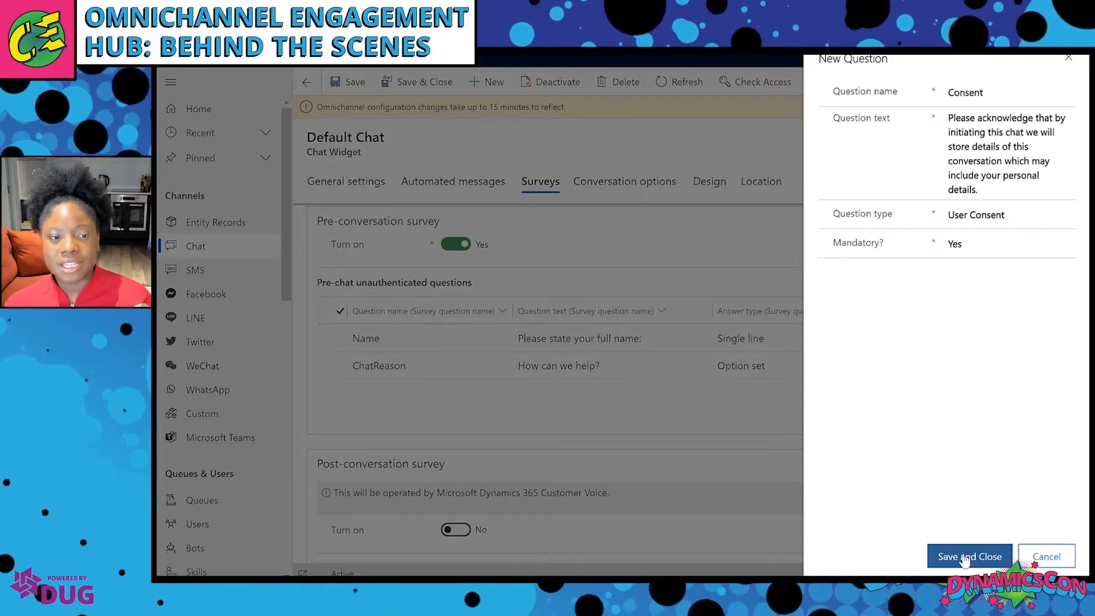
left_click(964, 558)
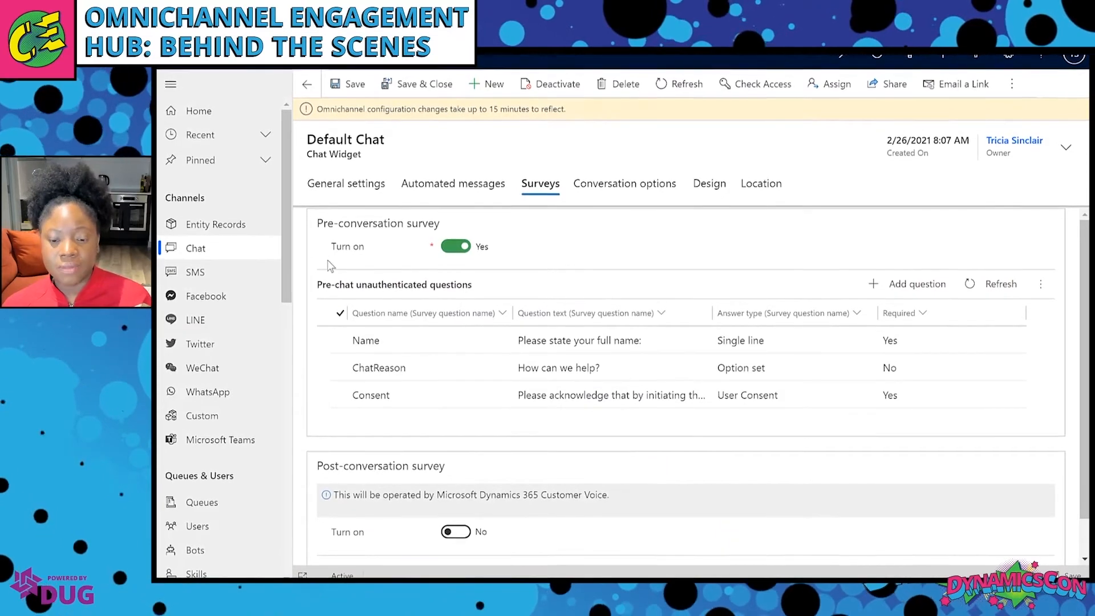
Open the Live Chat Workstream from the active work streams and show its empty Routing Rules.
left_click_drag(286, 294, 313, 489)
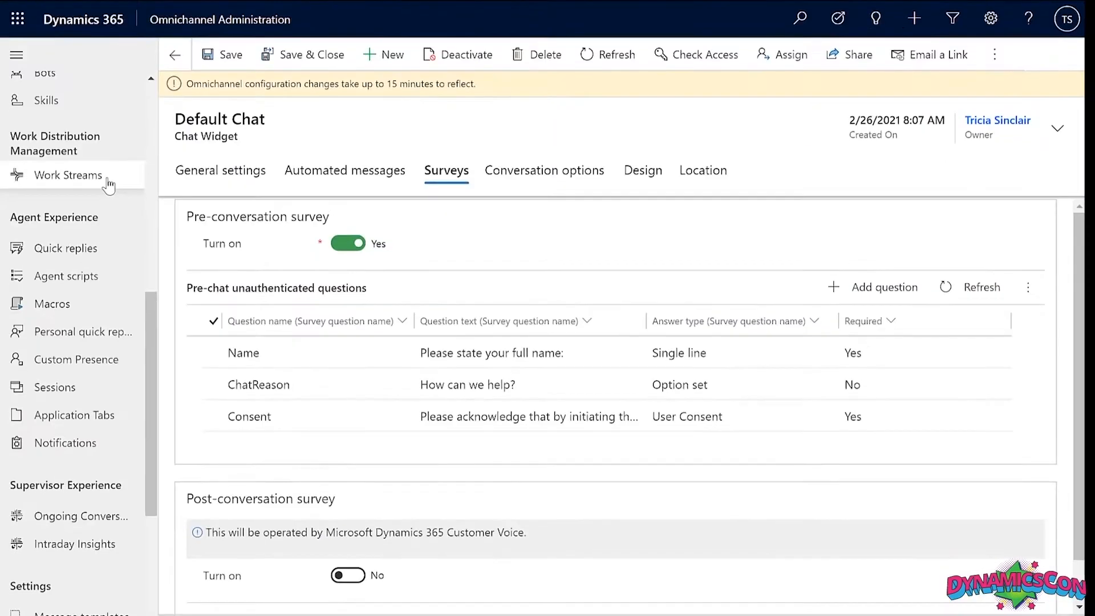
left_click(252, 212)
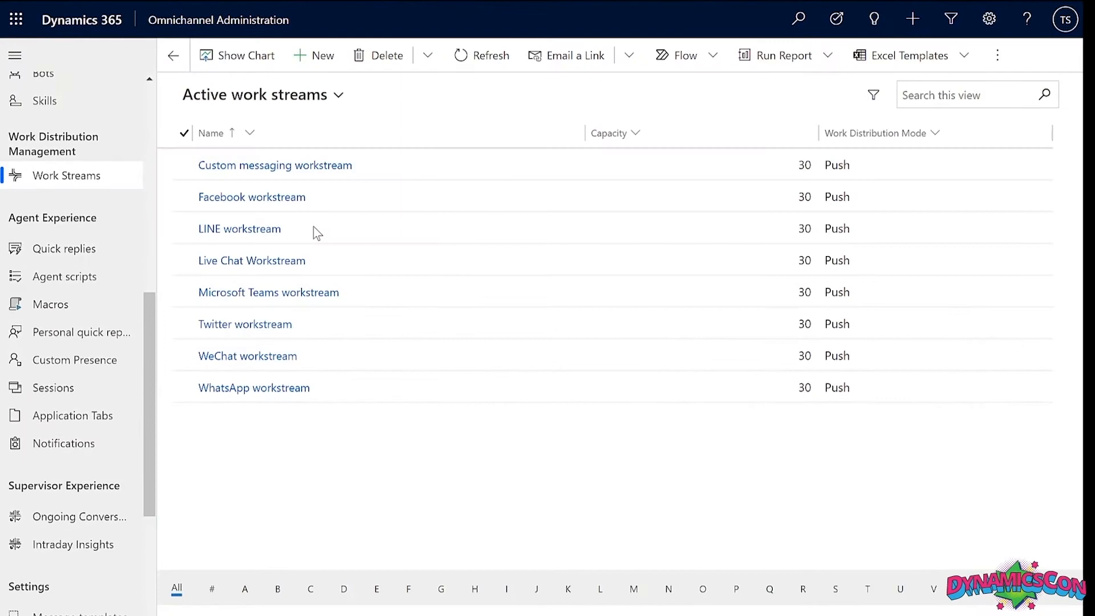
left_click(257, 260)
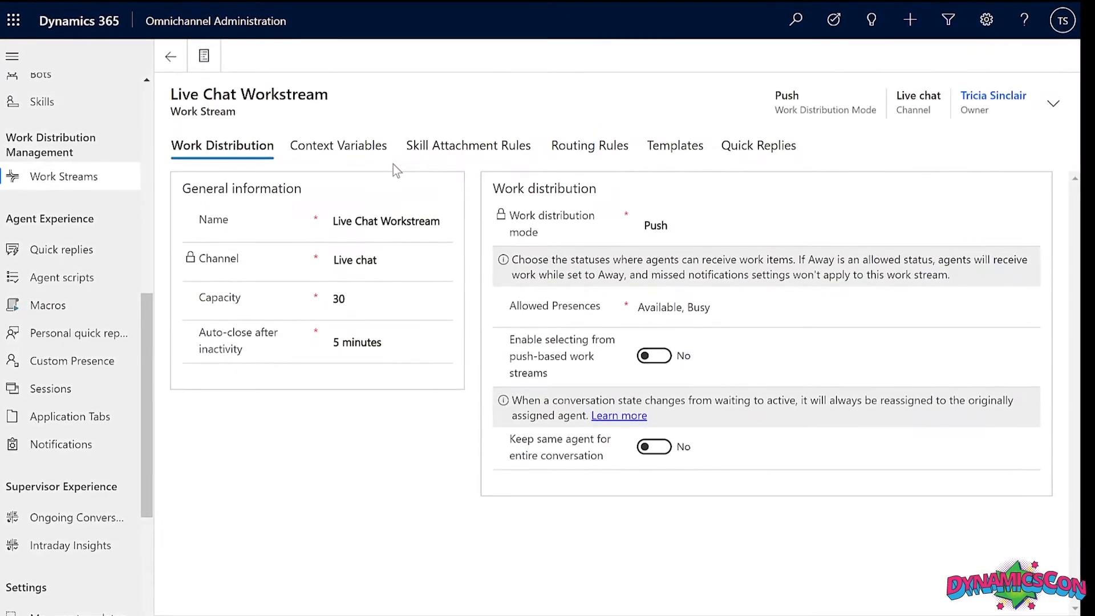
left_click(381, 154)
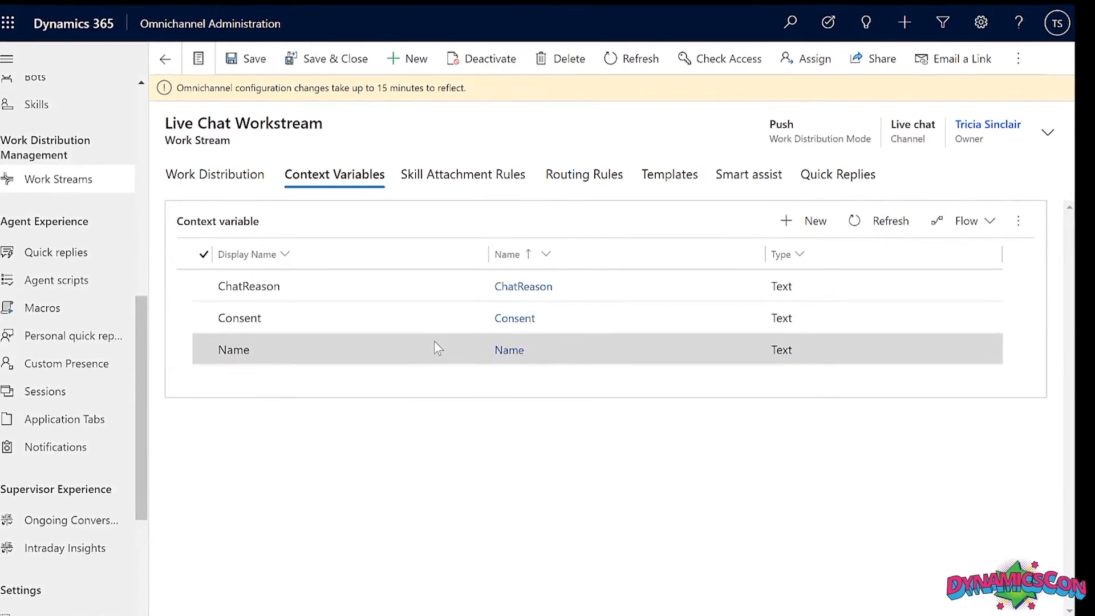
left_click(586, 177)
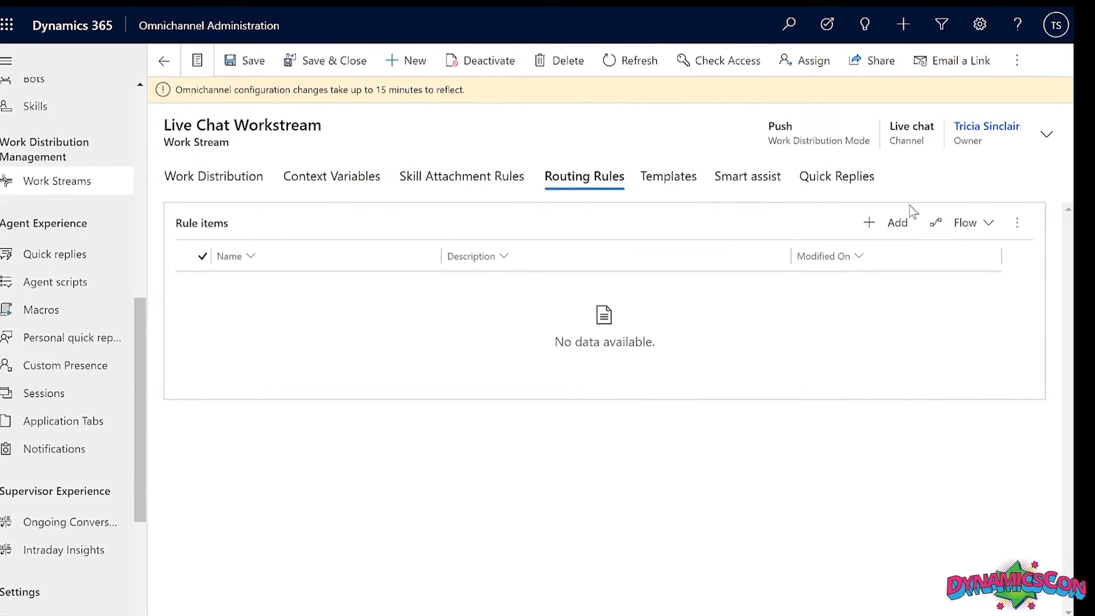
Create a rule item named Default that routes to the Default messaging queue.
left_click(894, 226)
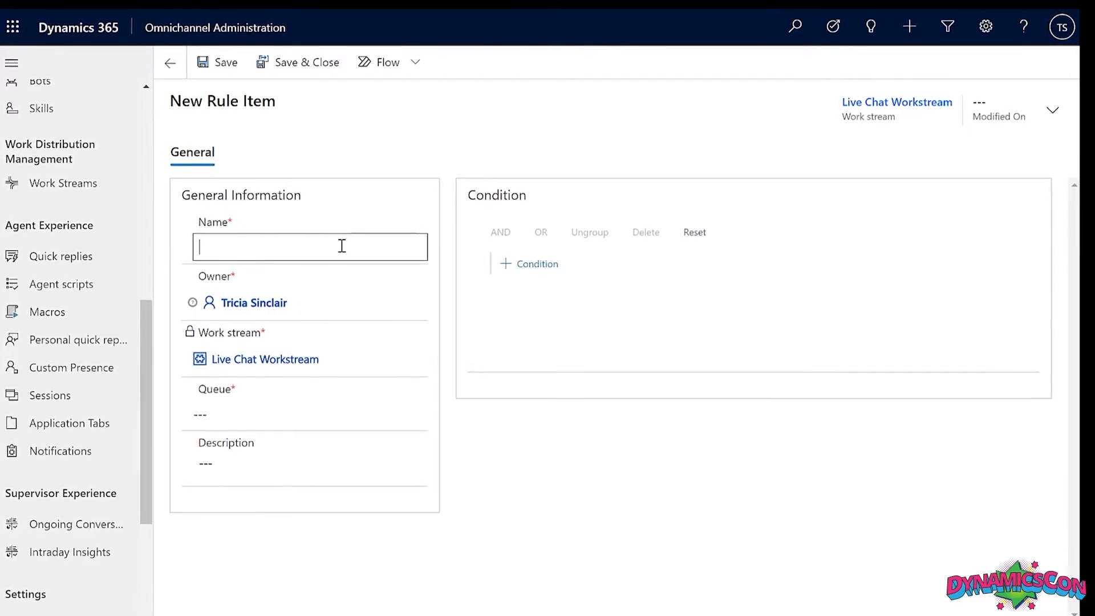
type("Default")
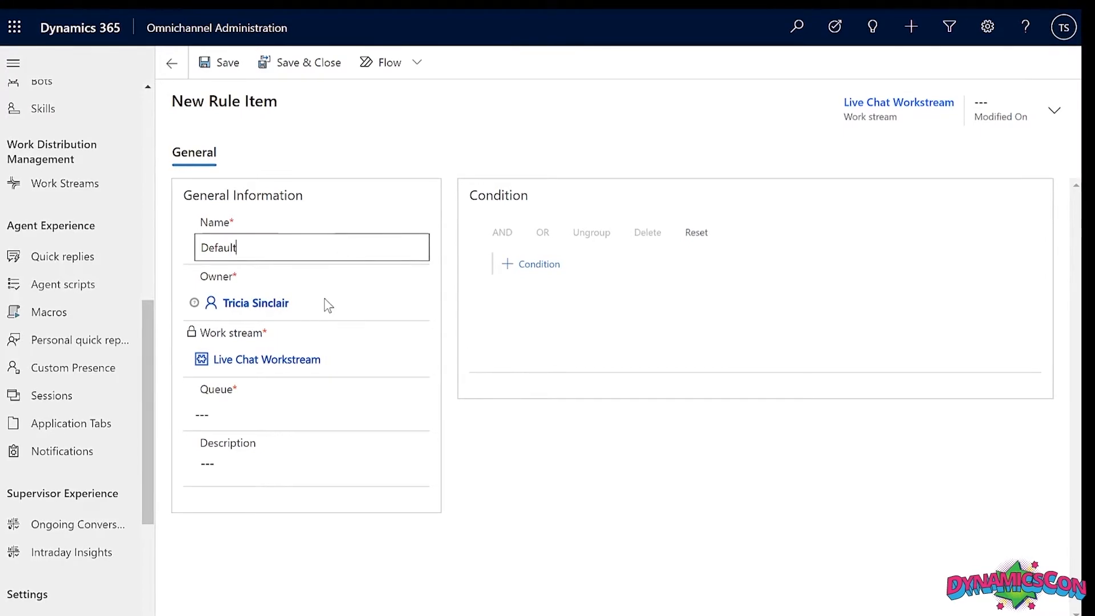
left_click(291, 414)
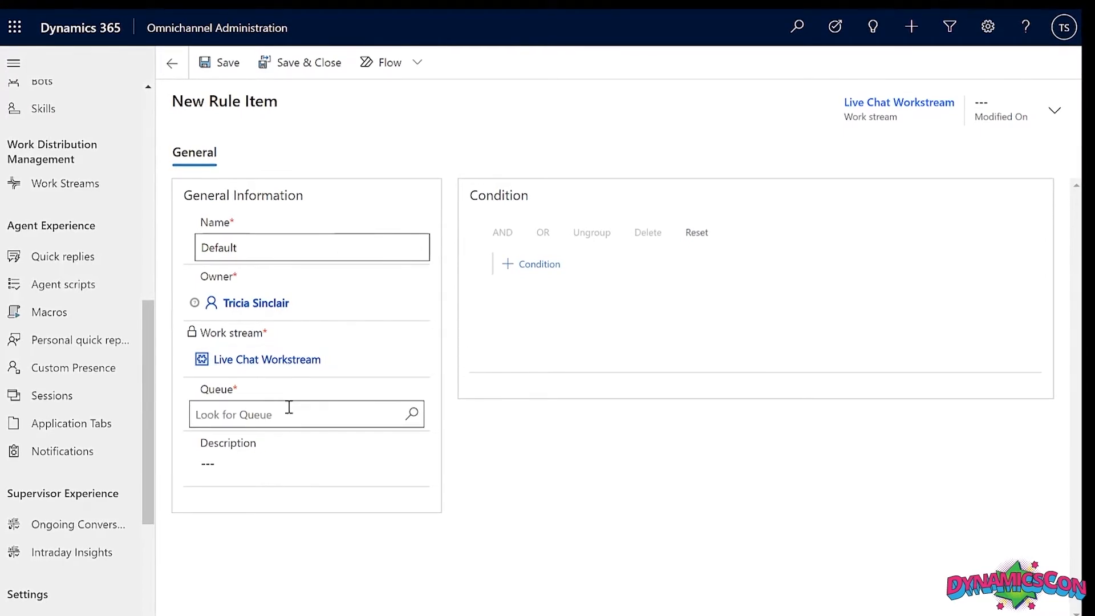
left_click(414, 414)
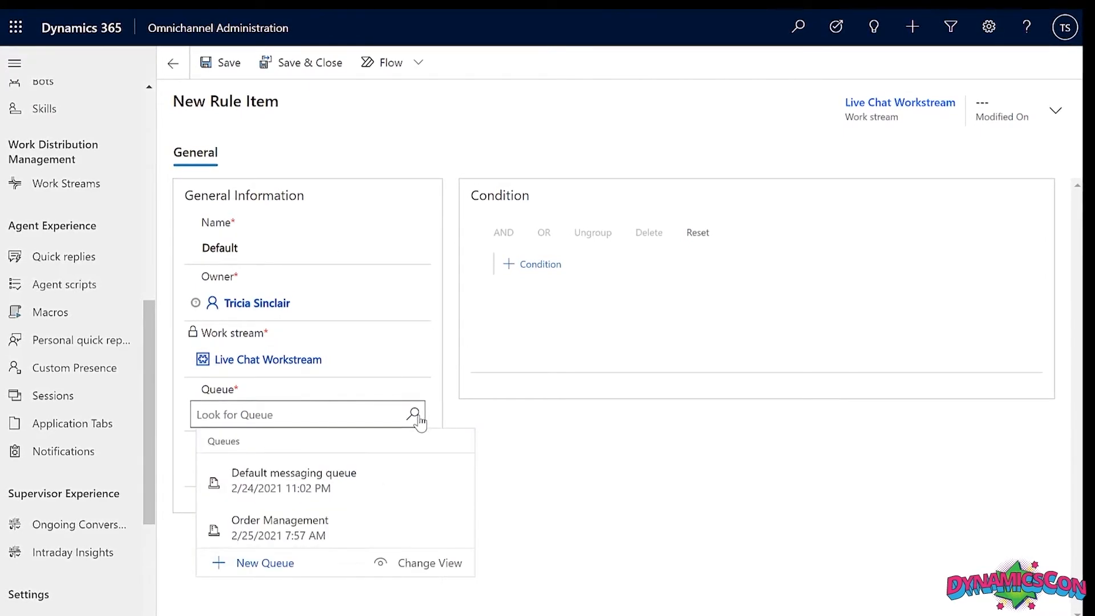
left_click(392, 477)
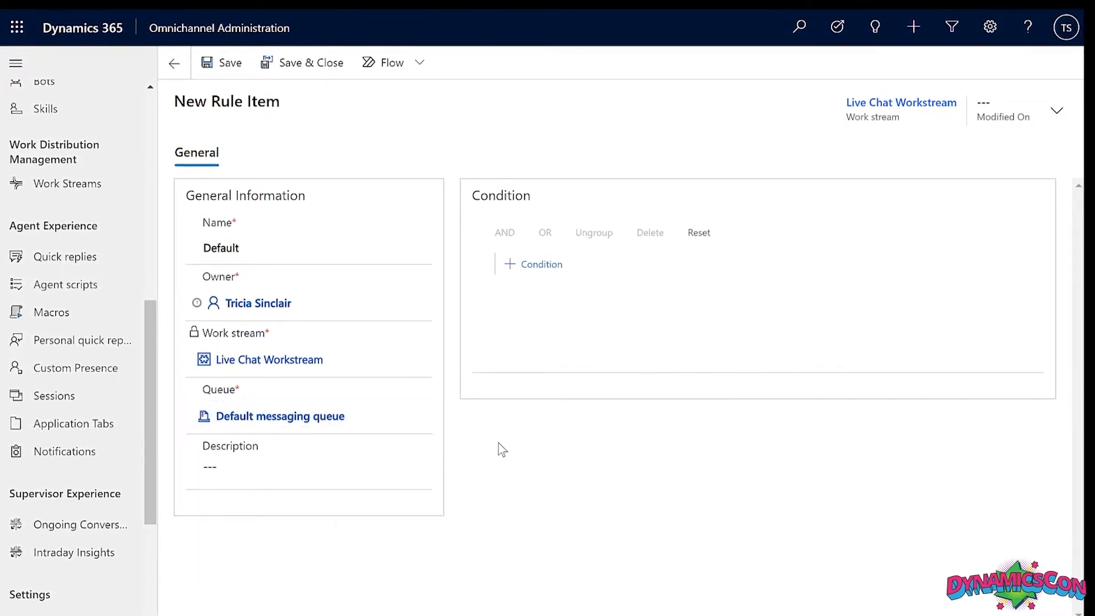
Give the Default rule the condition: context variable ChatReason does not equal Delivery and Returns.
left_click(555, 262)
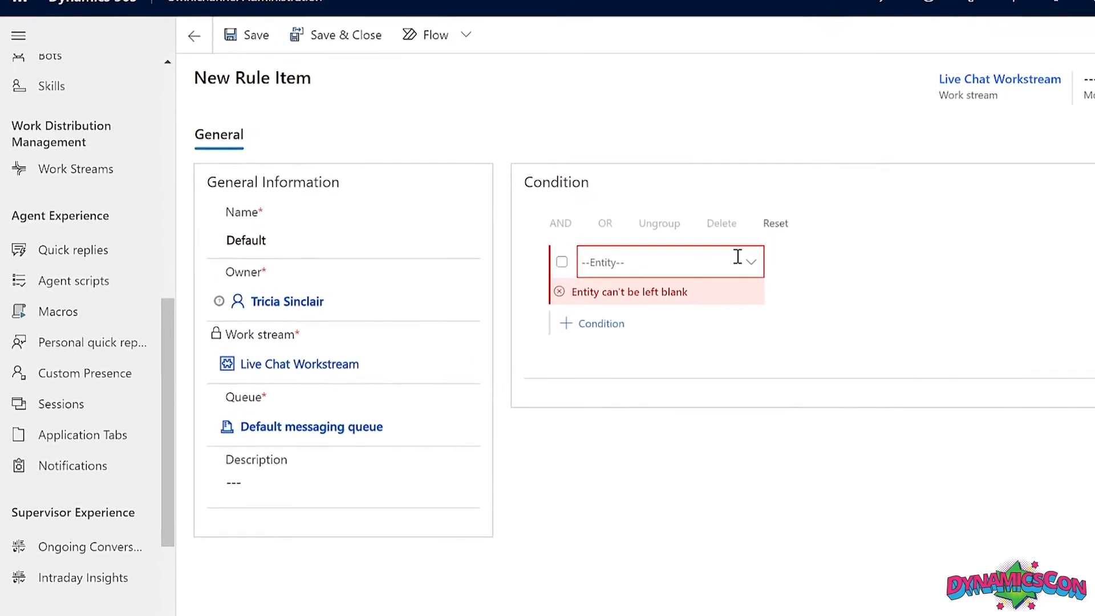
left_click(714, 265)
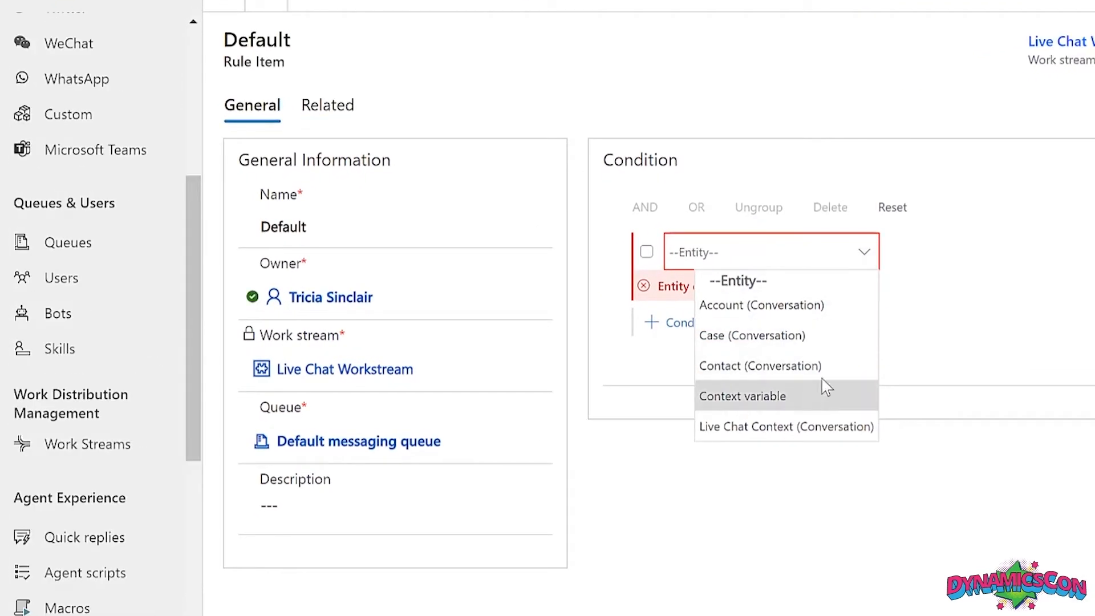
left_click(822, 393)
left_click(1082, 252)
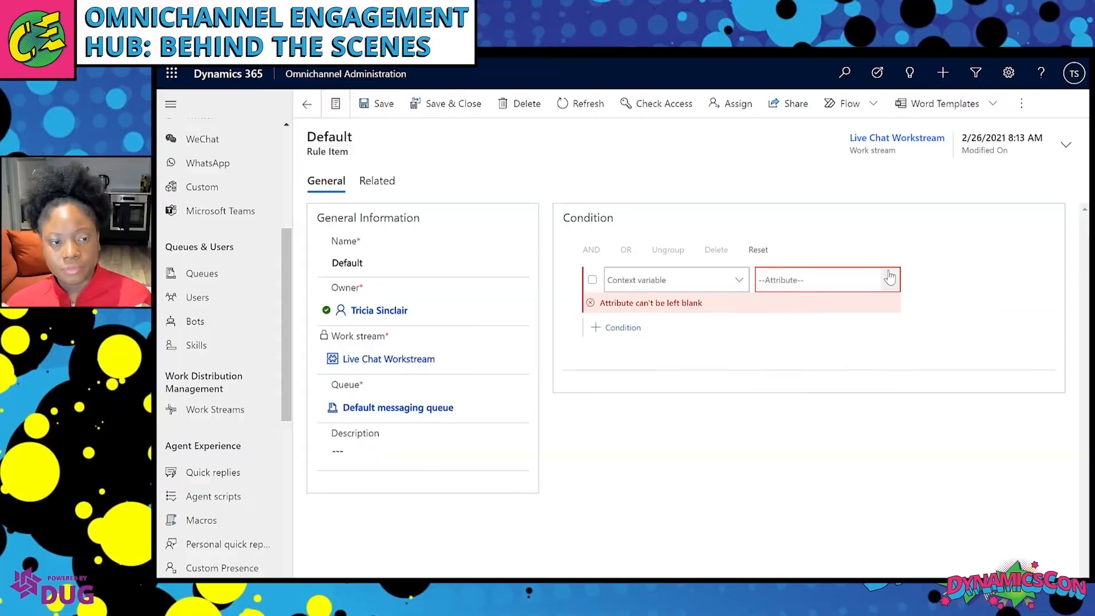
left_click(873, 316)
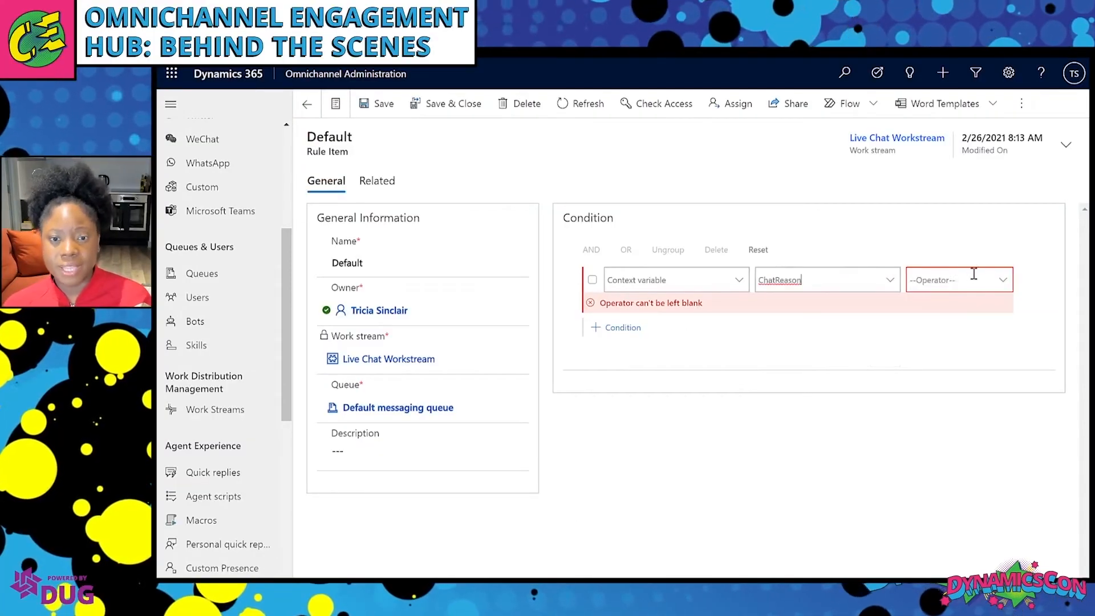
left_click(1002, 279)
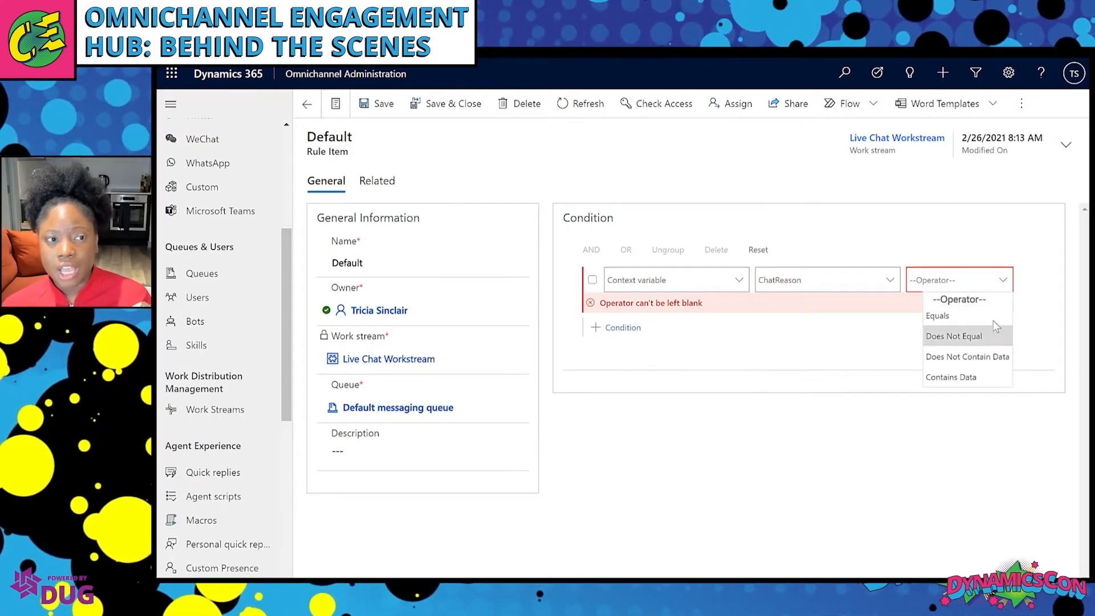
left_click(984, 338)
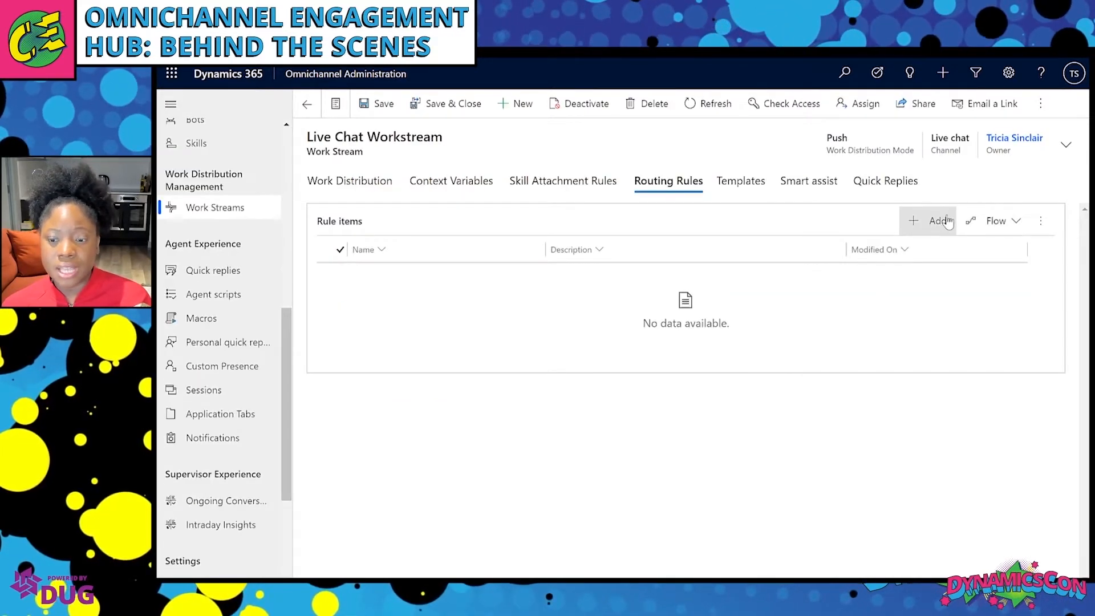
left_click(947, 221)
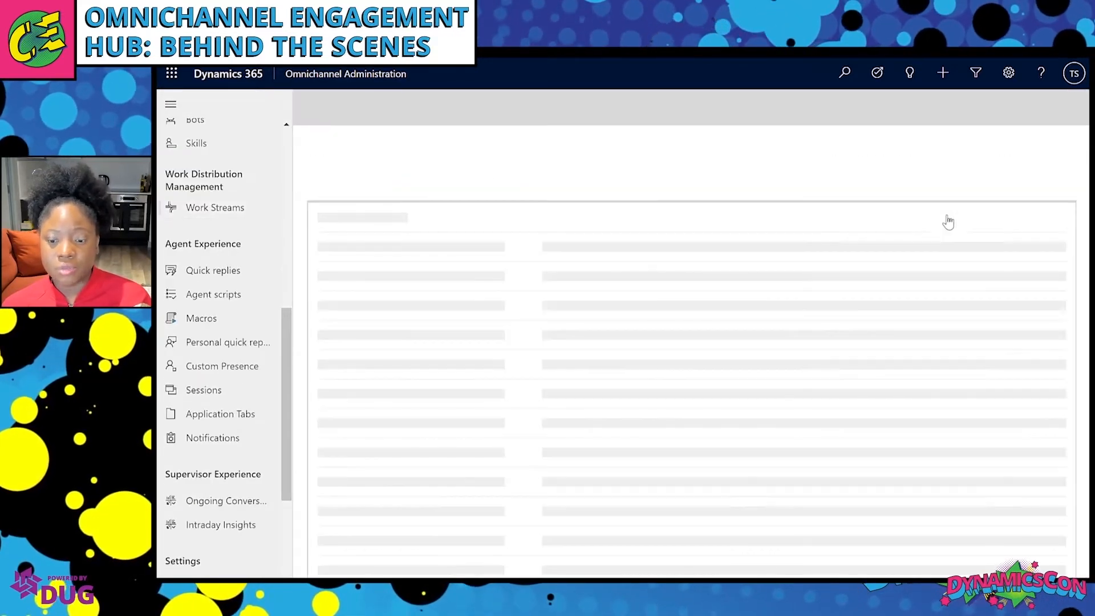
Name the new rule item 'Delivery and Returns' and route it to the Order Management queue.
left_click(393, 261)
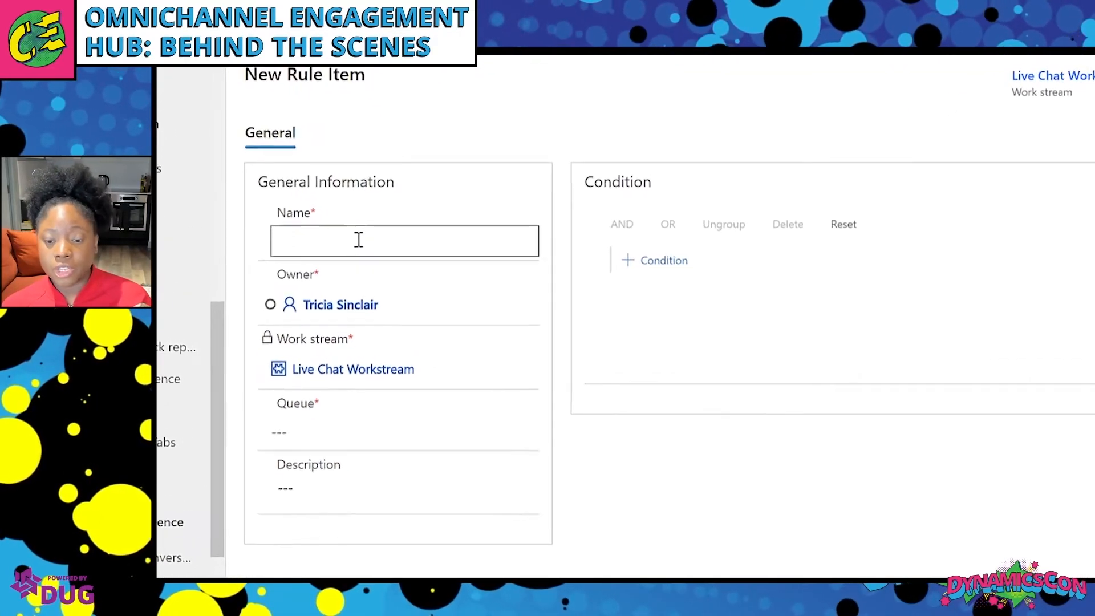
type("A")
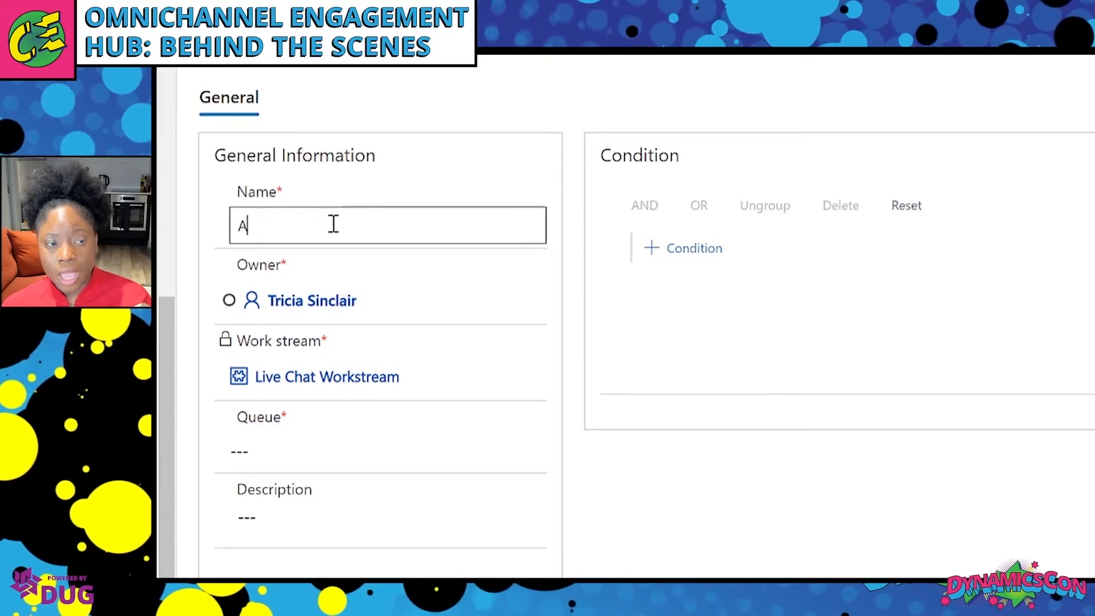
type("D")
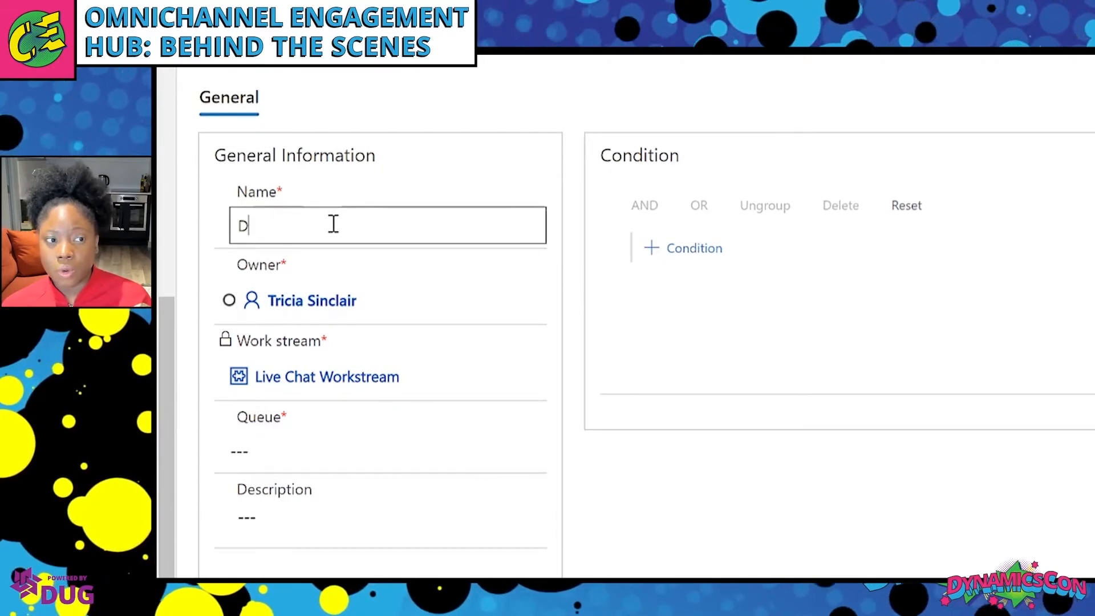
type("elivery")
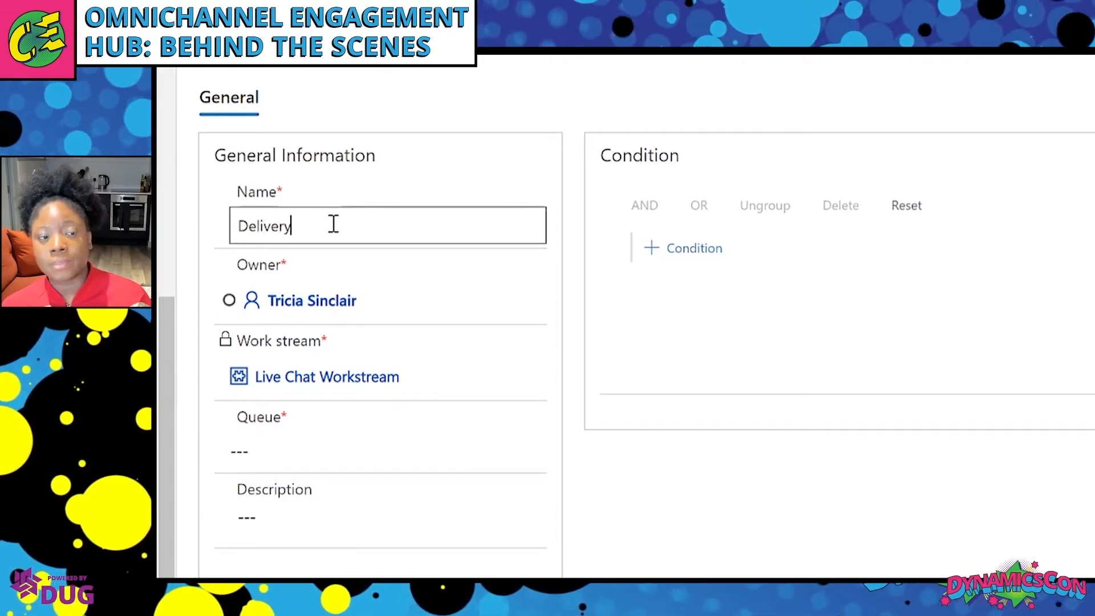
type(" and R")
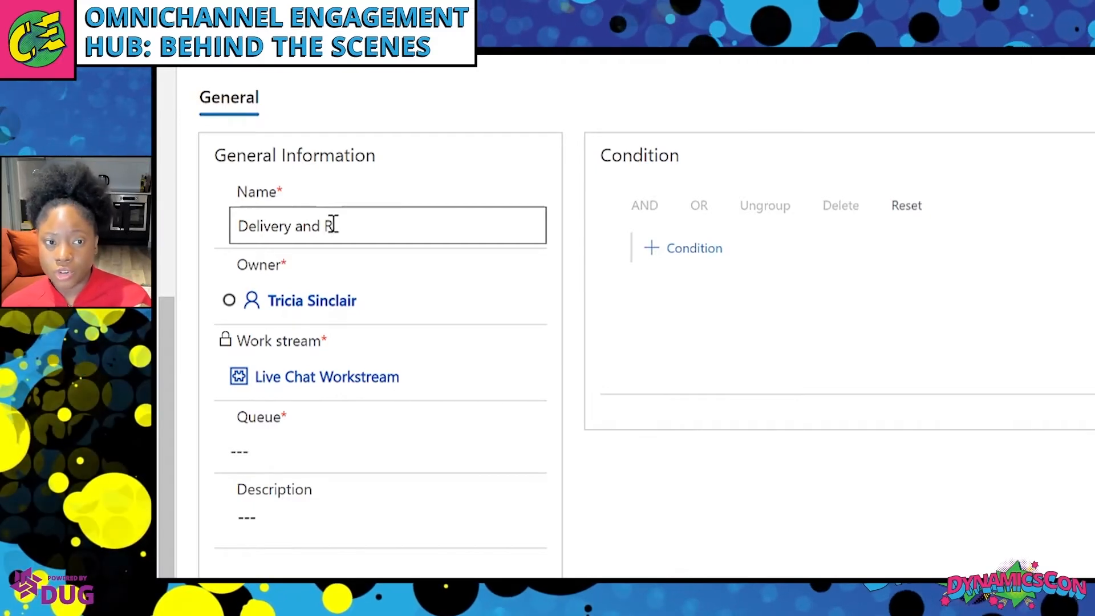
type("ETURNS")
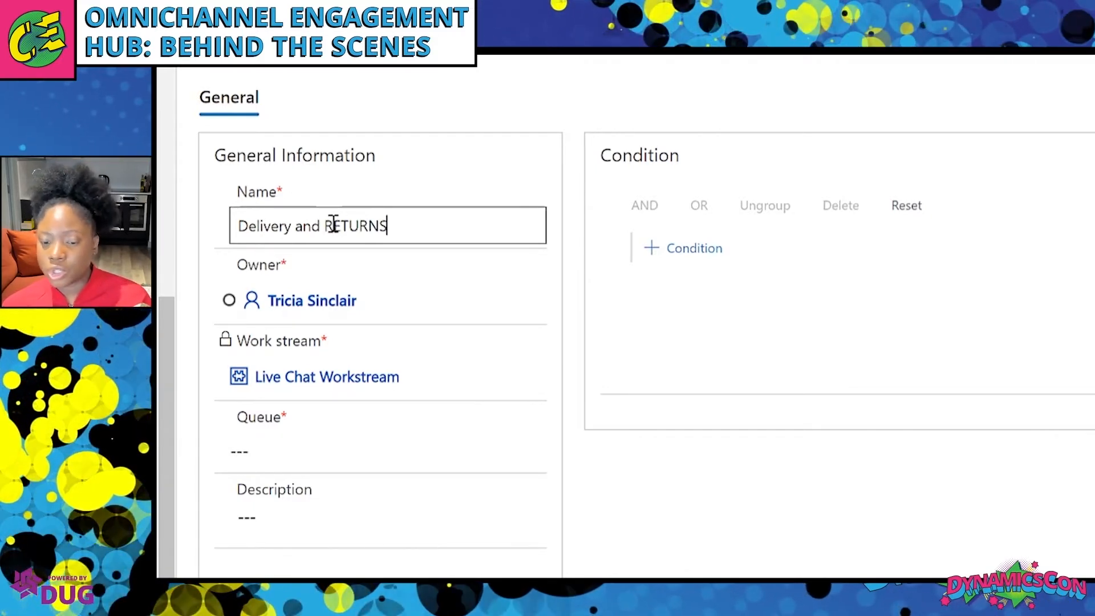
key("BackSpace")
key("BackSpace")
key("BackSpace")
key("BackSpace")
key("BackSpace")
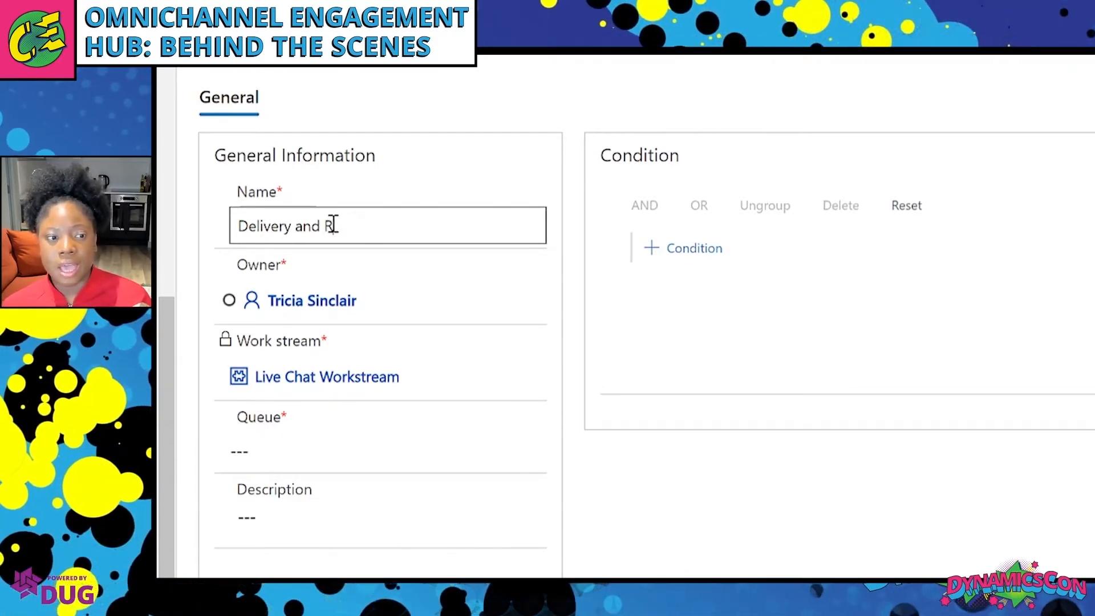
type("eturns")
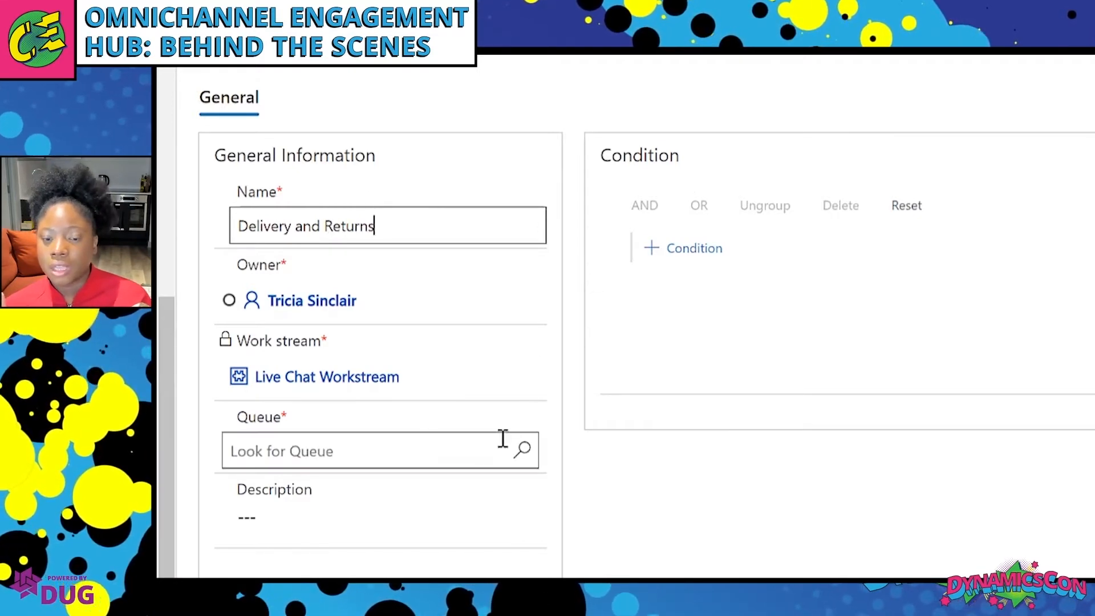
left_click(505, 443)
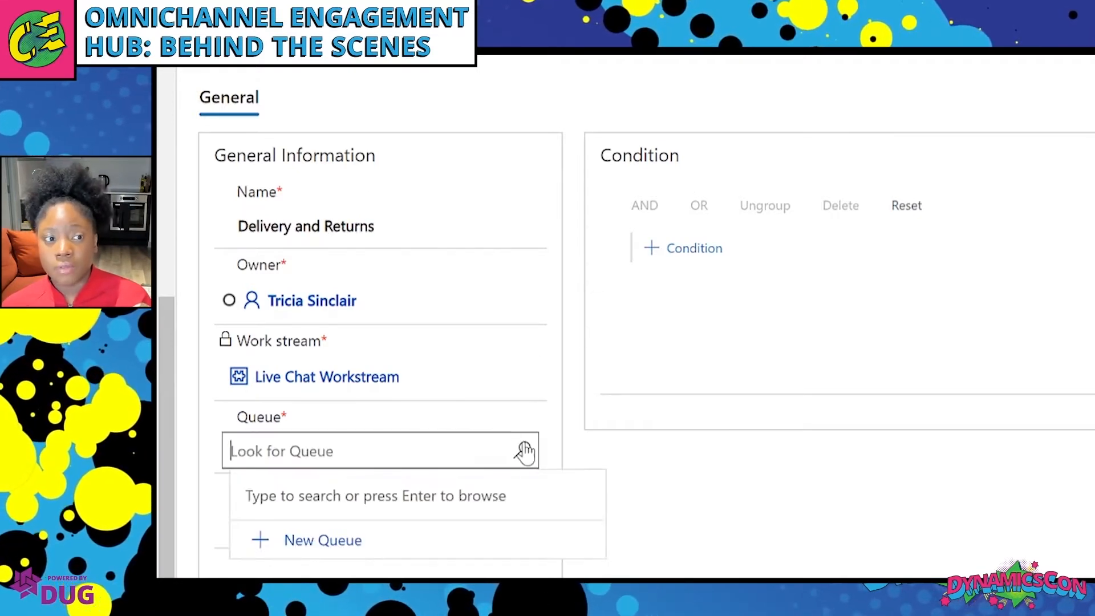
left_click(525, 451)
left_click(485, 577)
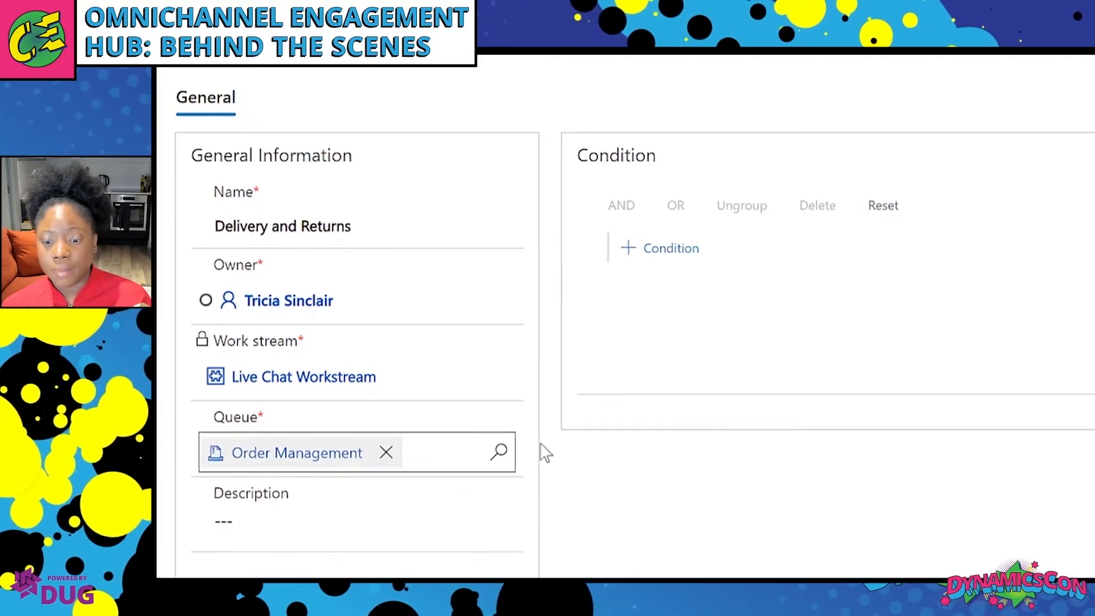
Add the condition ChatReason equals 'Delivery and Returns', save the rule, and return to routing rules.
left_click(650, 249)
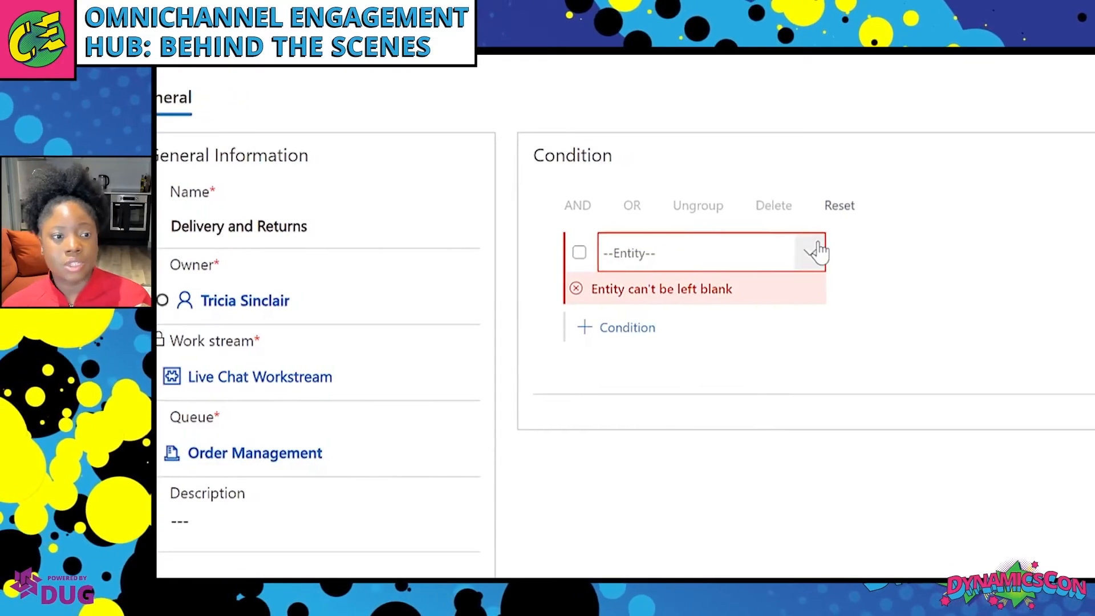
left_click(841, 253)
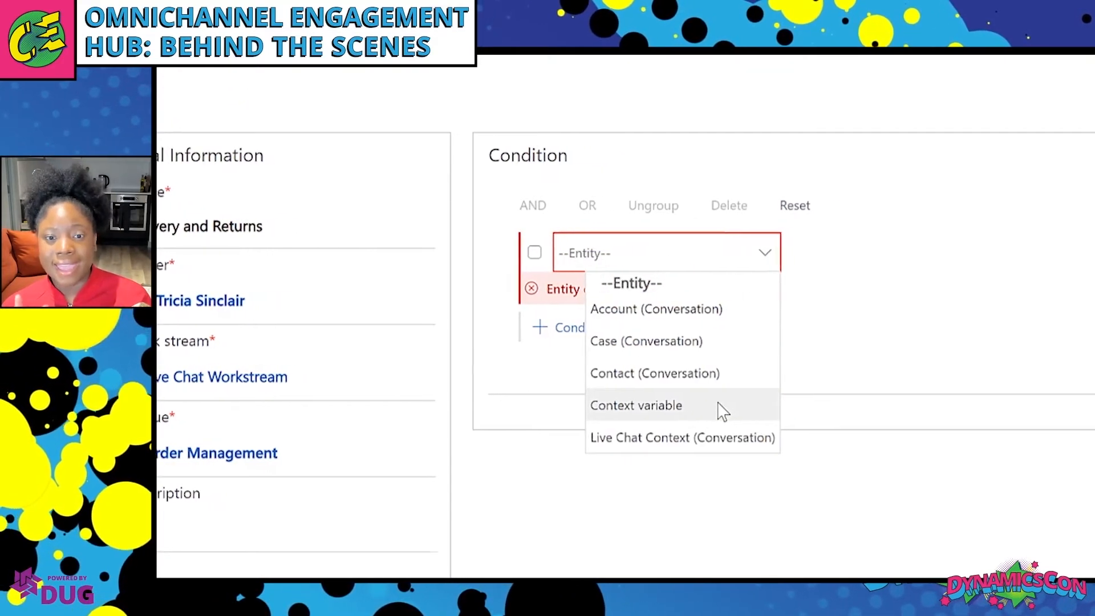
key("Return")
left_click(984, 253)
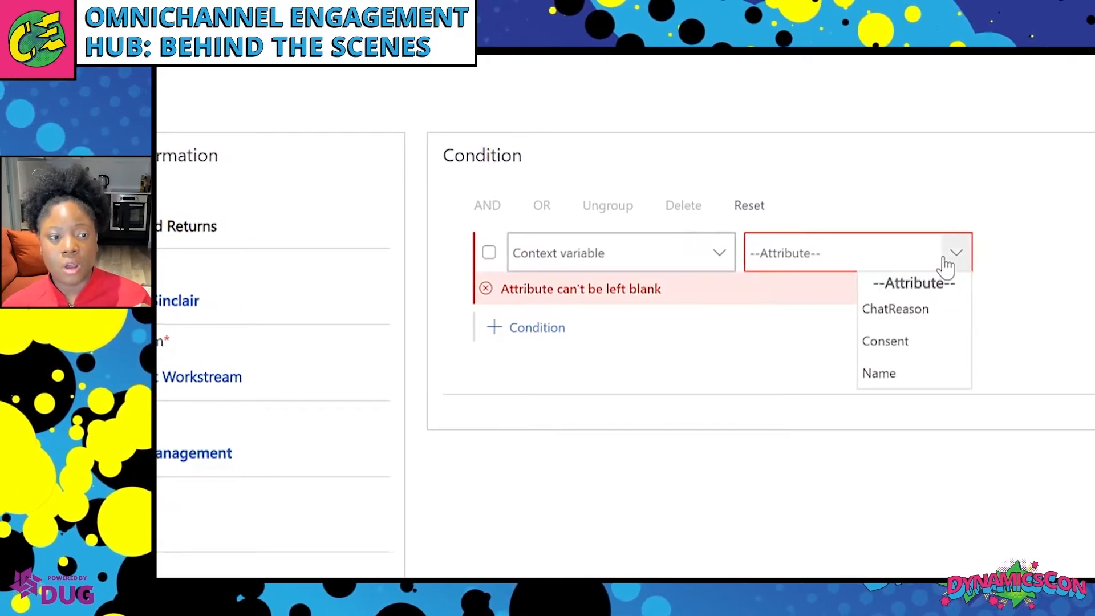
key("Return")
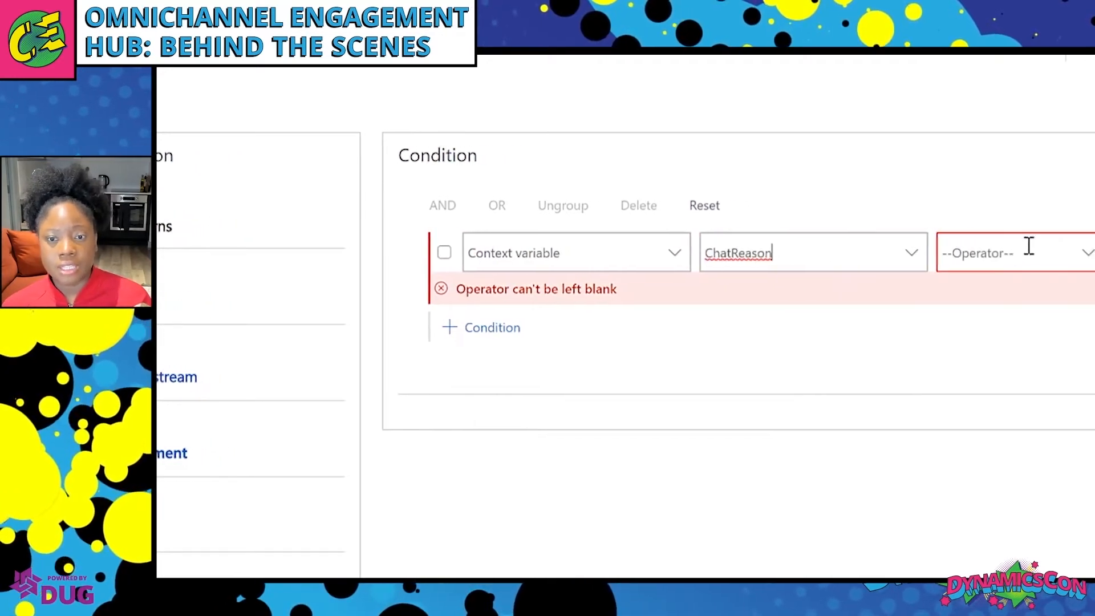
left_click(1077, 253)
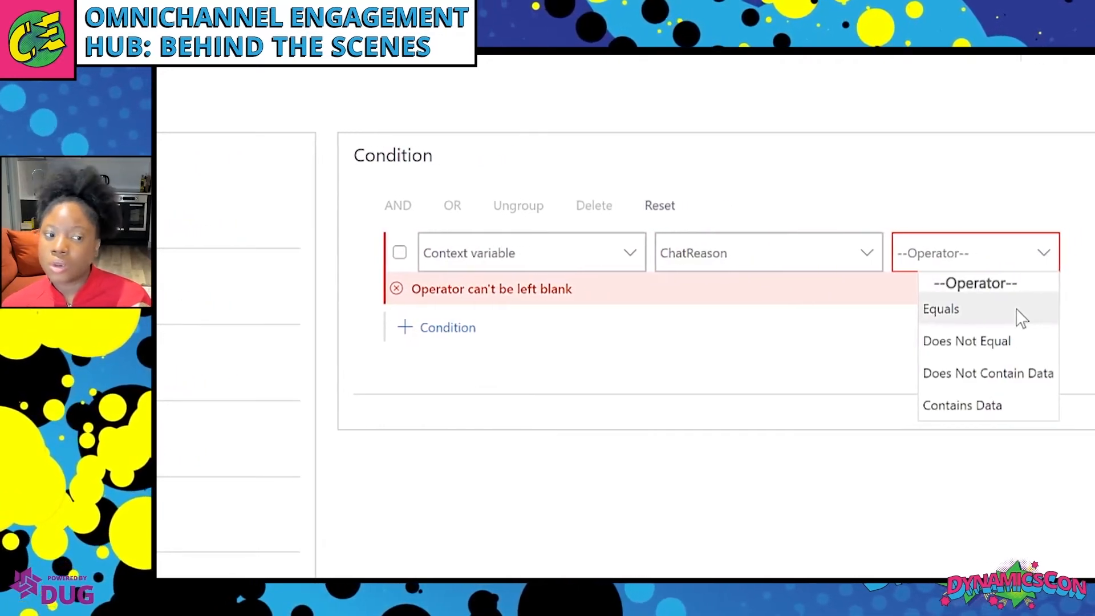
left_click(982, 308)
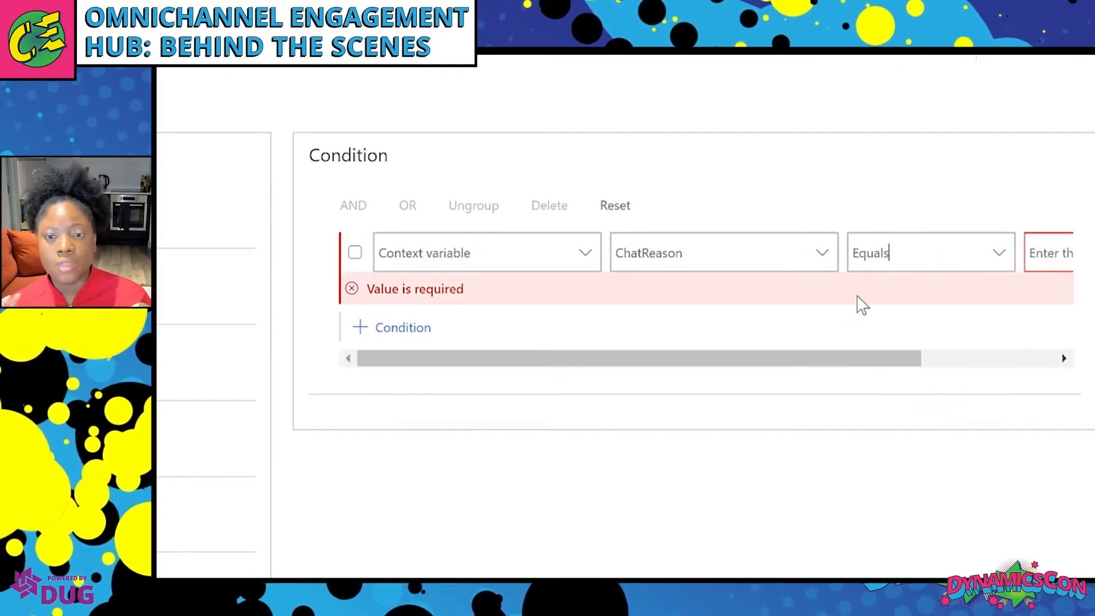
left_click(1030, 257)
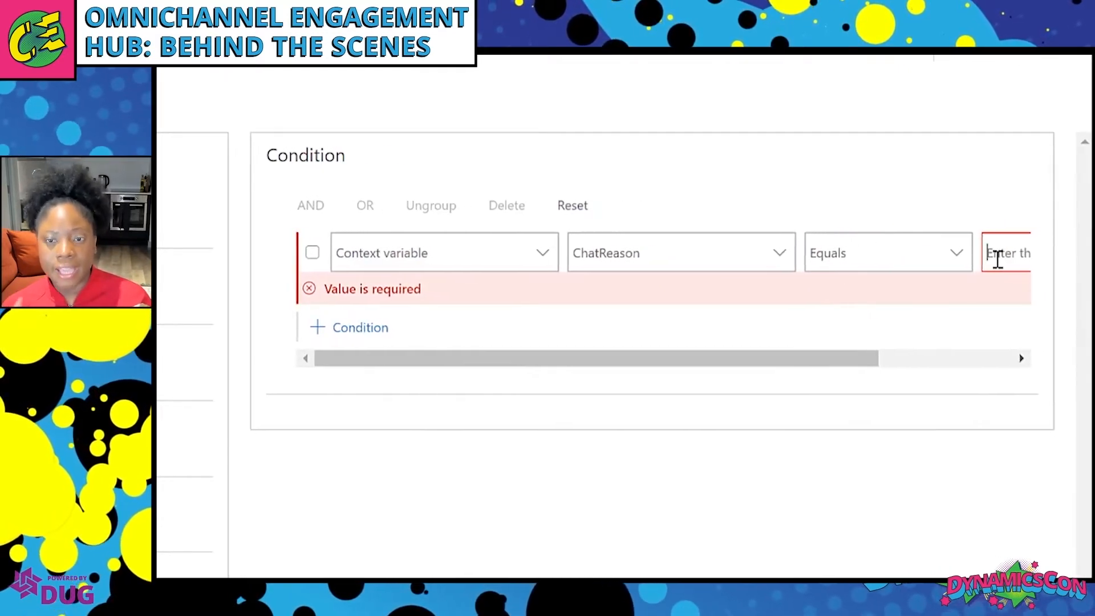
type("Delivery and")
type("R")
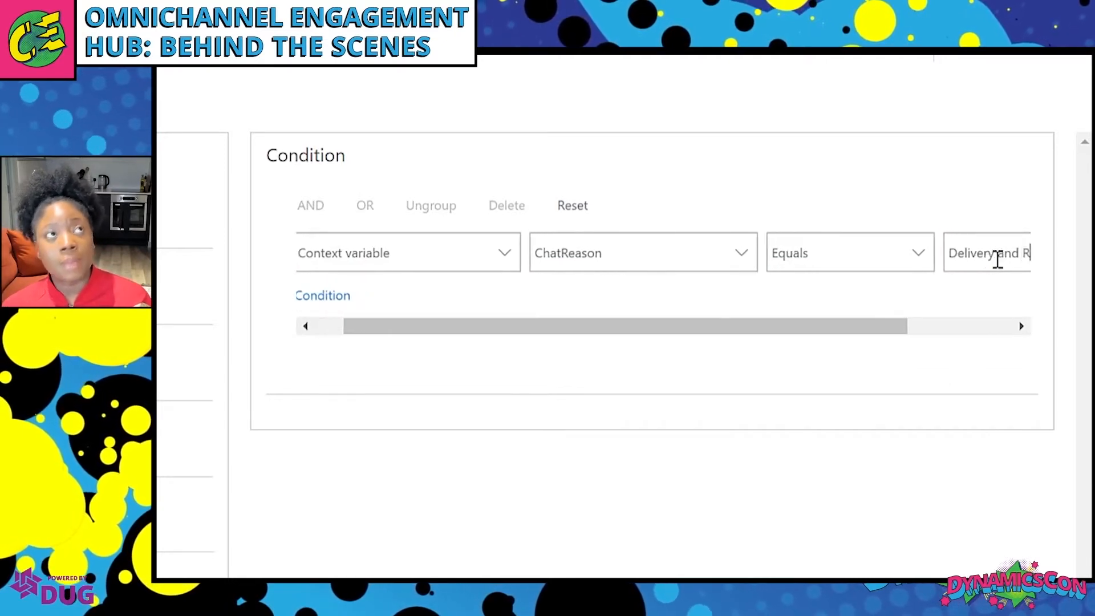
type("eturns")
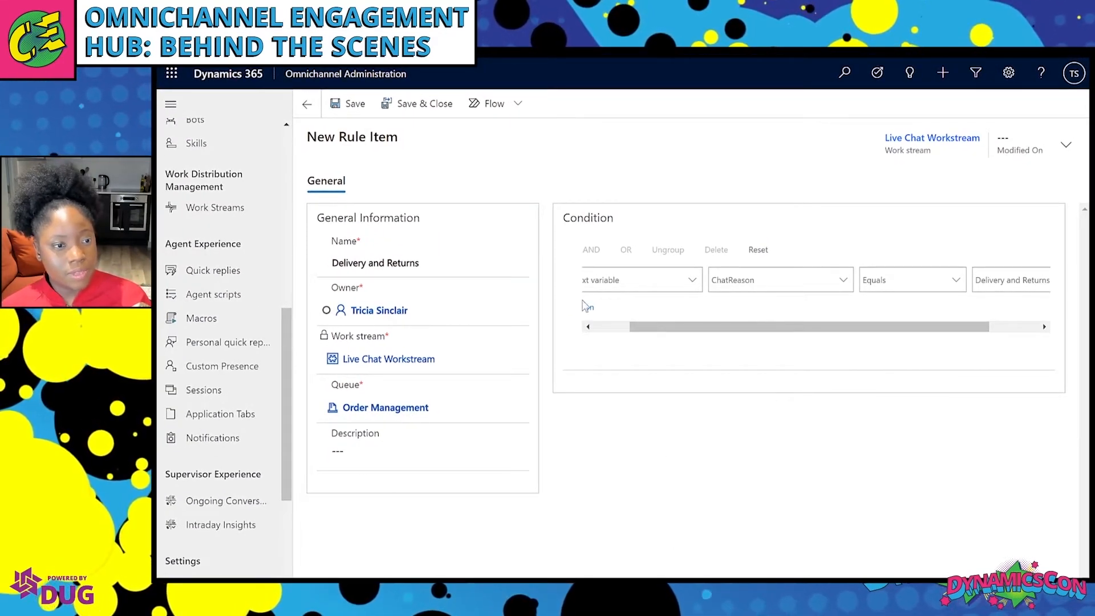
left_click(353, 108)
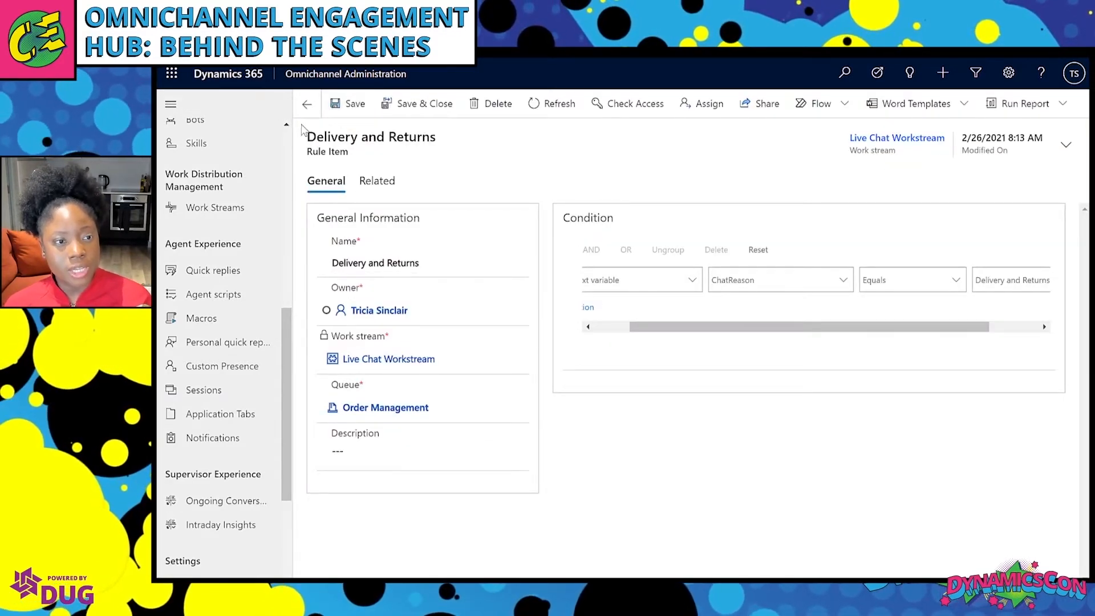
left_click(308, 105)
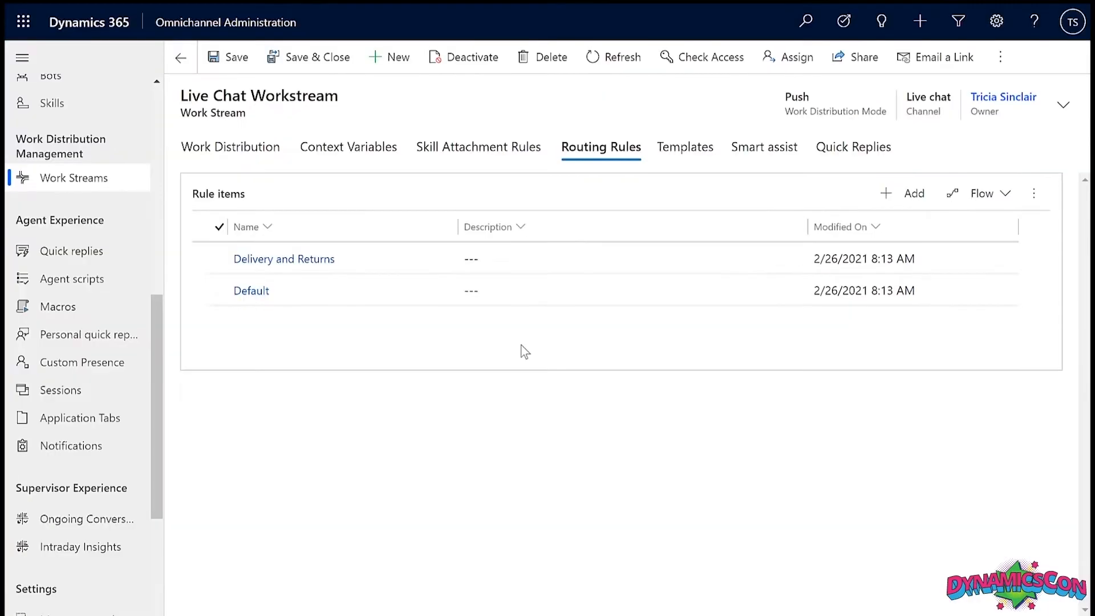
Open the Default Chat widget under Chat and select its entire widget code snippet.
scroll(80, 285, "up", 8)
left_click(52, 219)
left_click(258, 177)
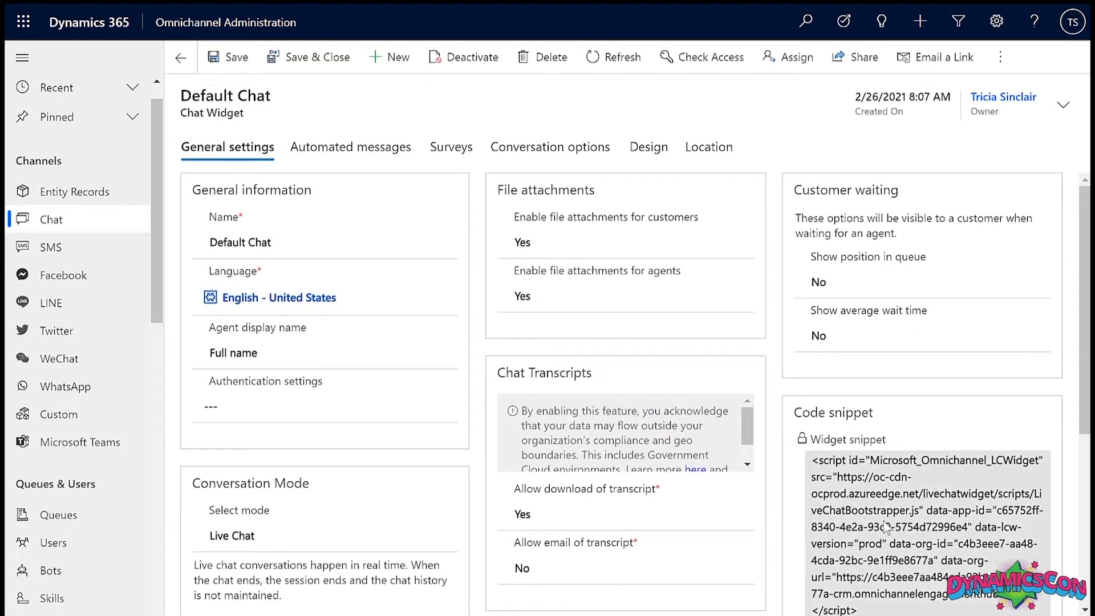
left_click(884, 526)
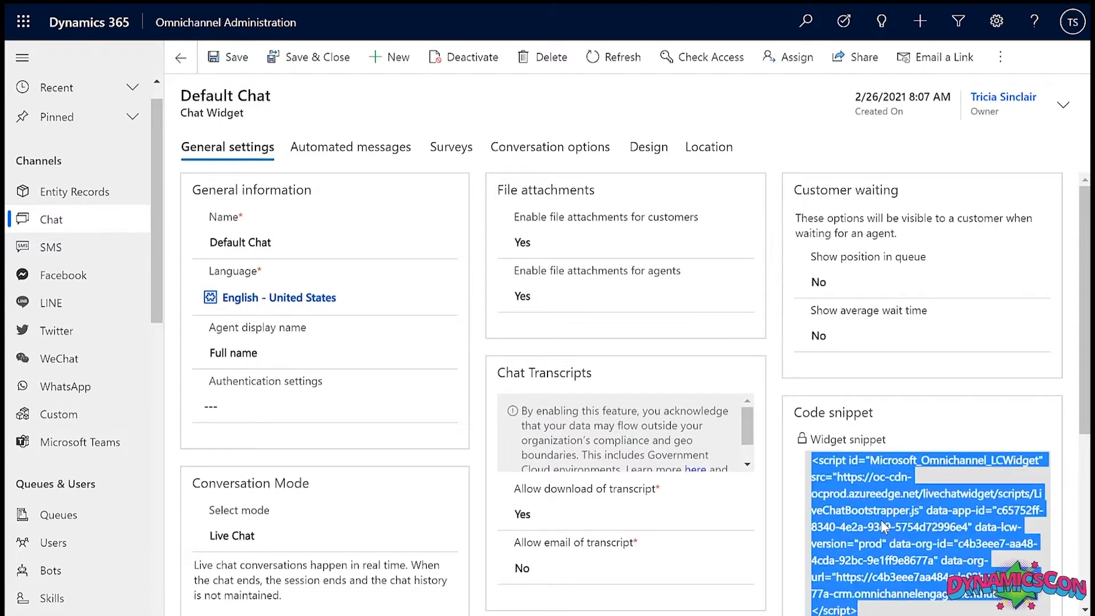
key("alt+Tab")
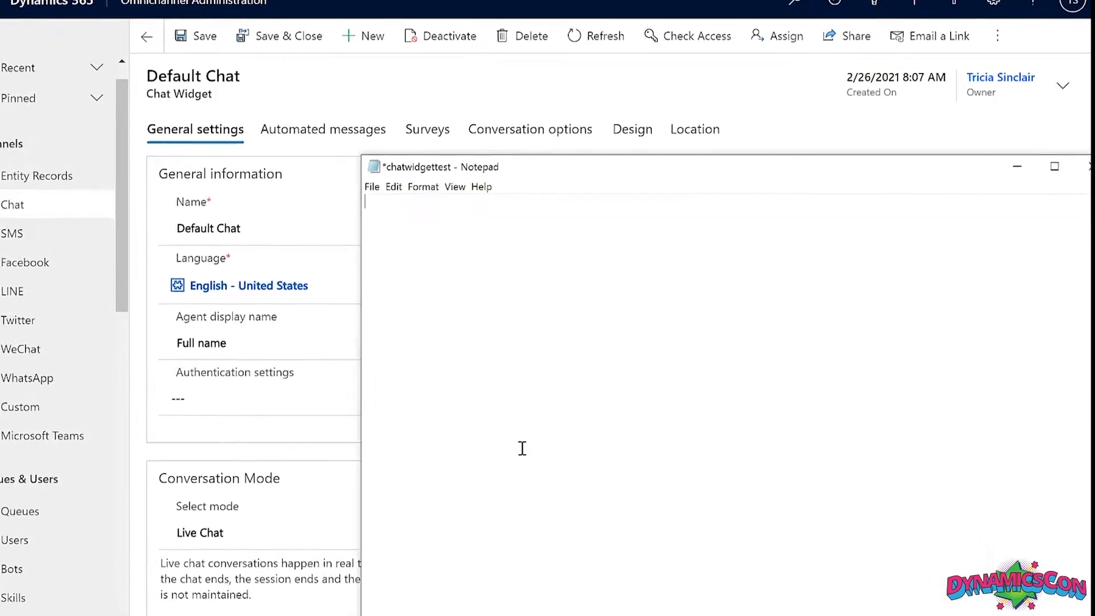
Wrap the pasted widget script in <html><body> tags in Notepad.
type("<html>")
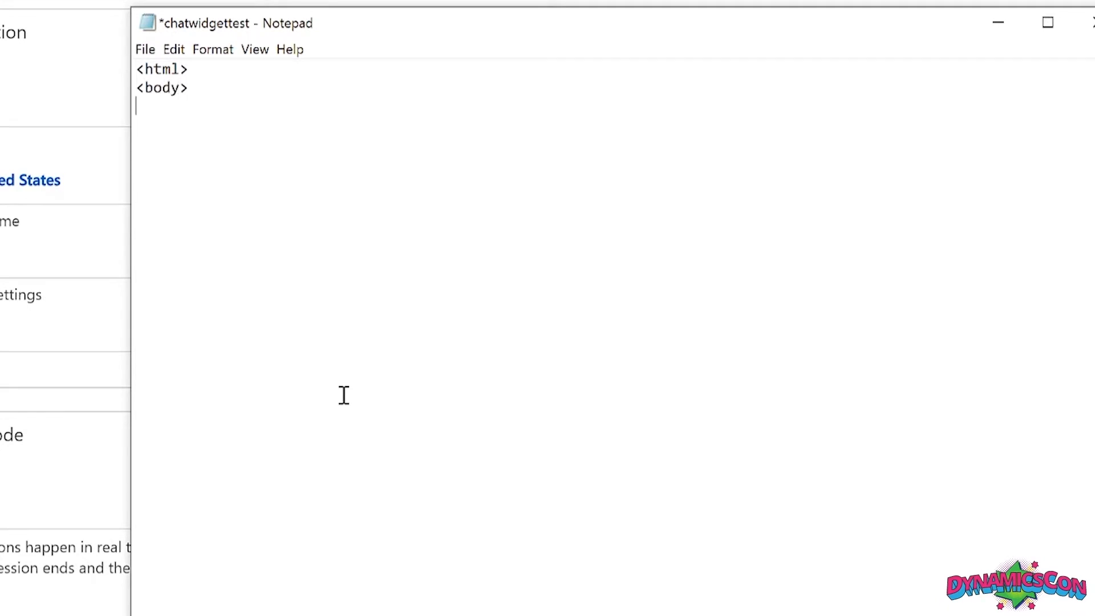
type("<script id=\"Microsoft_Omnichannel_LCWidget\" src=\"https://oc-cdn-ocprod.azureedge.net/livechatwidget/scripts/LiveChatBootstrapper.js\" data-app-id=\"c65752ff-8340-4e2a-93c9-5754d72996e4\" data-lcw-version=\"prod\" data-org-id=\"c4b3eee7-aa48-4cda-92bc-9e1ff9e8677a\" data-org-url=\"https://c4b3eee7aa484cda92bc9e1ff9e8677a-crm.omnichannelengagementhub.com\"></script>")
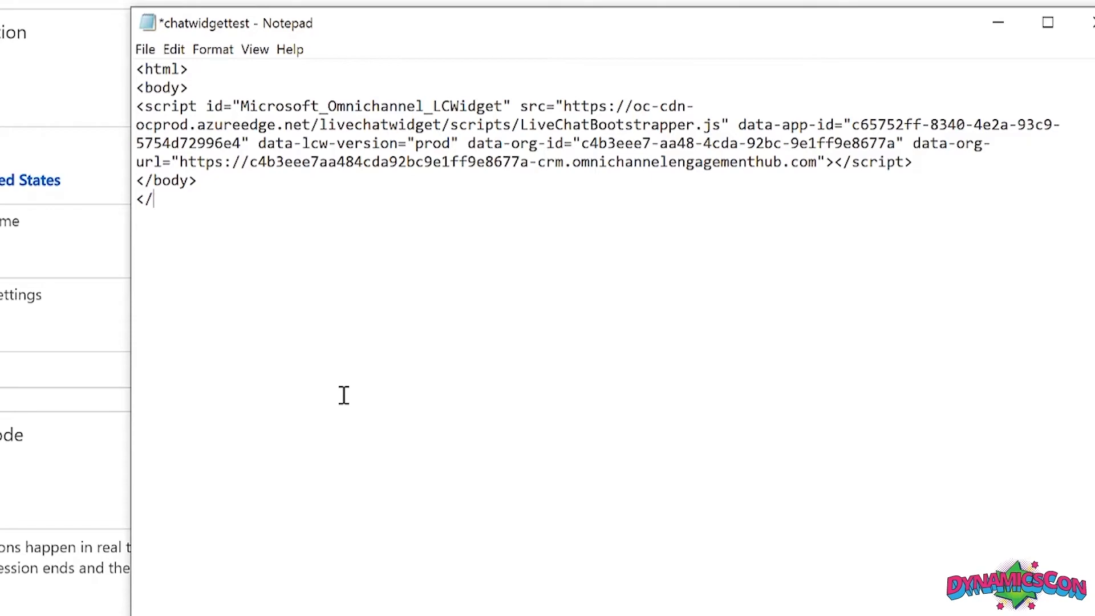
type("l>")
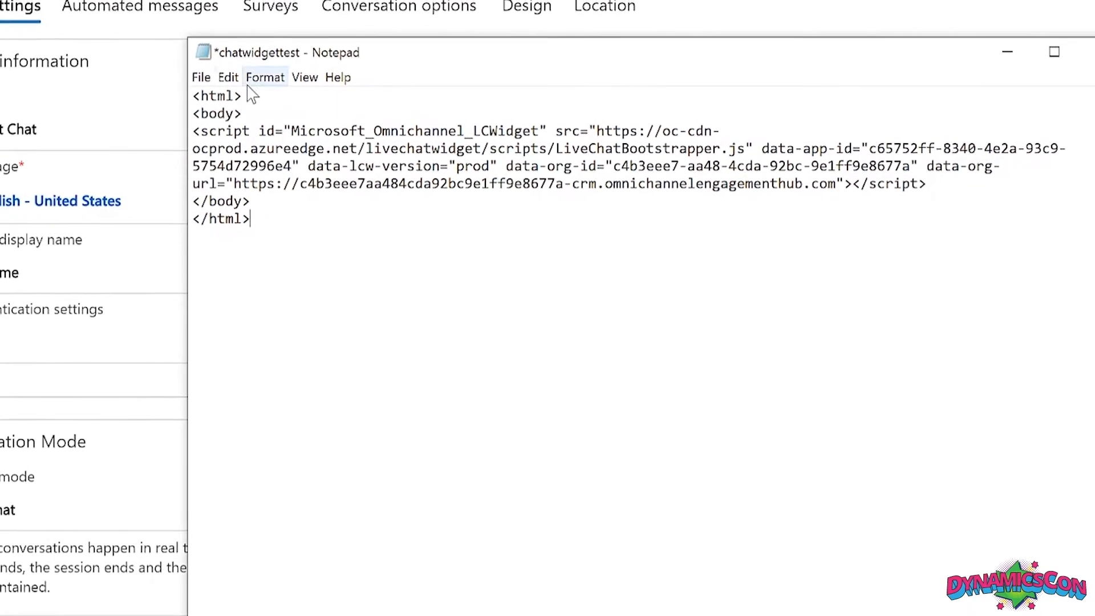
Save the page as chatwidgettest.htm with All Files type, replacing the existing file.
left_click(181, 68)
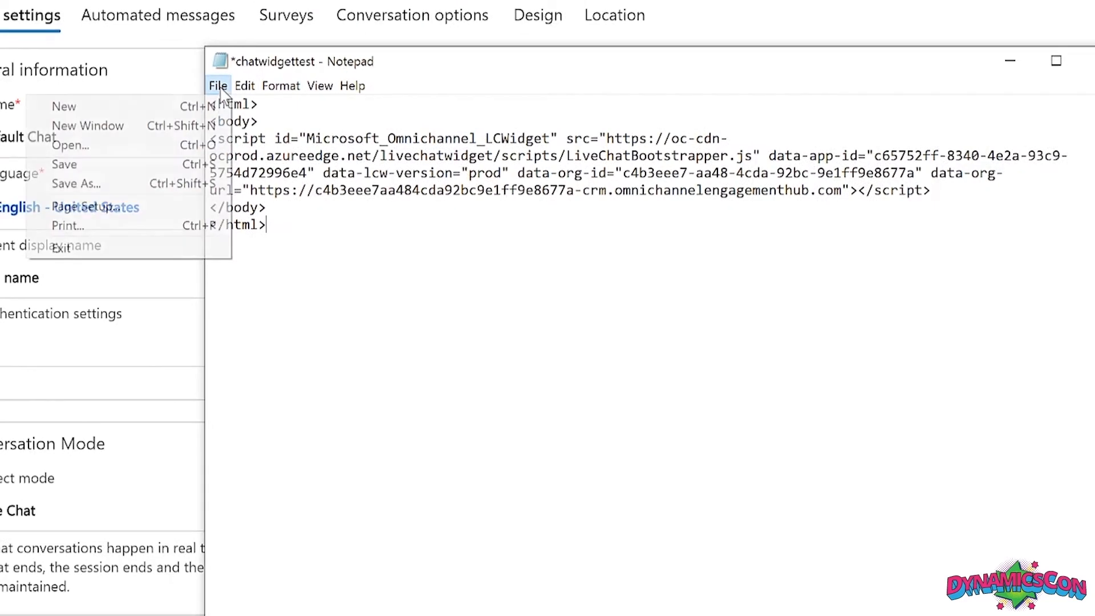
left_click(184, 183)
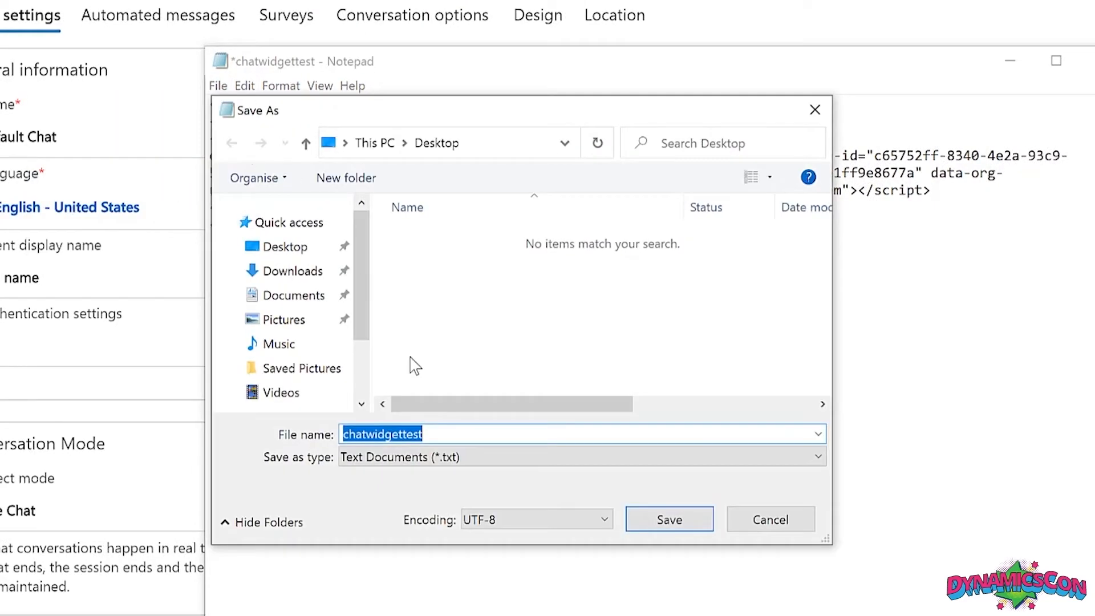
left_click(611, 463)
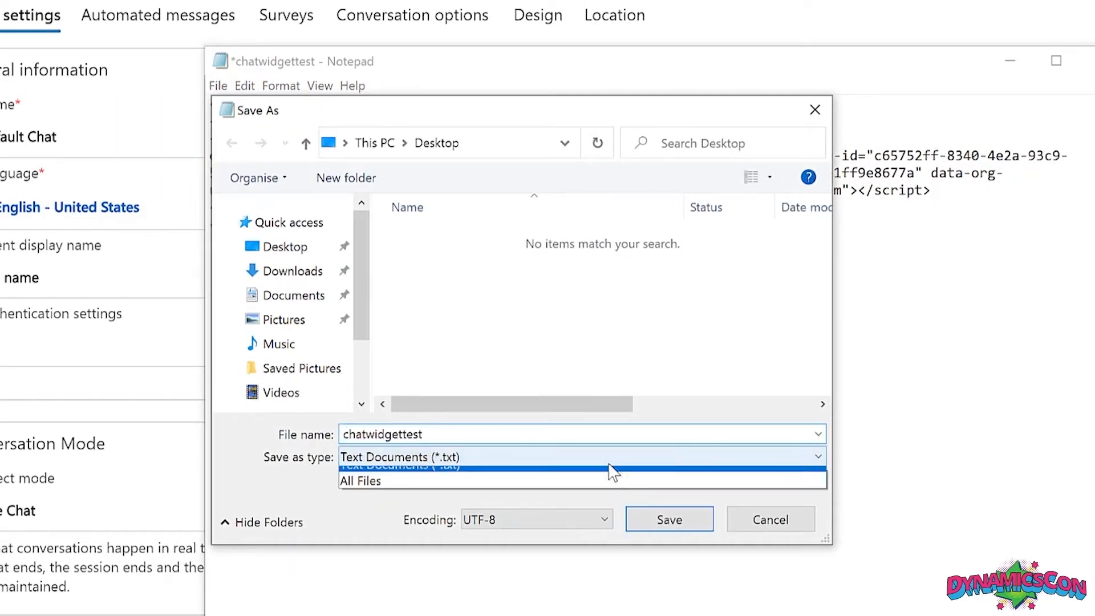
left_click(613, 493)
double_click(617, 434)
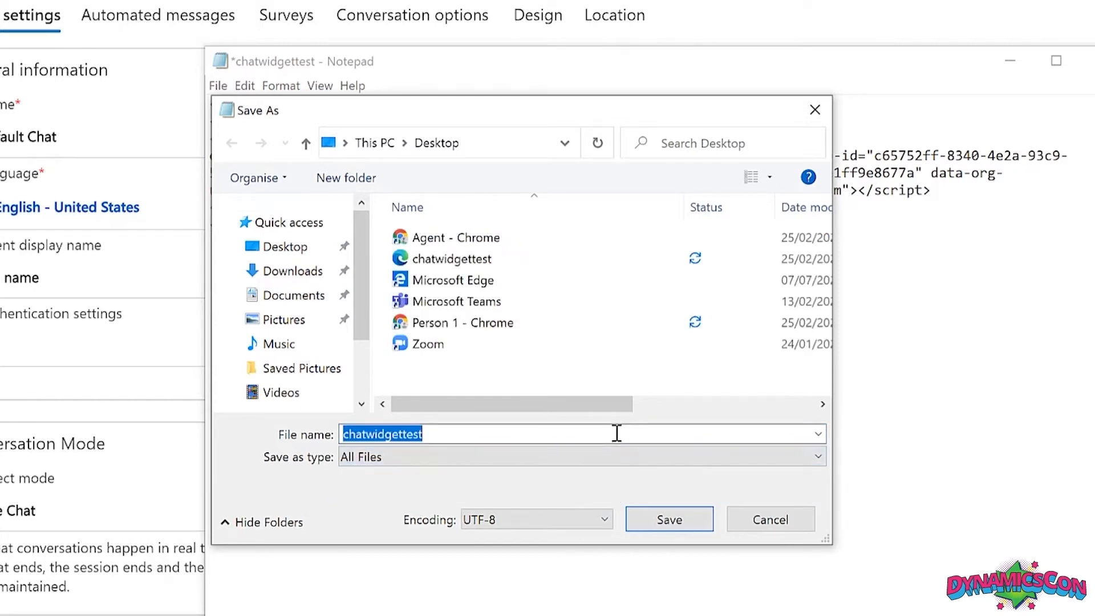
left_click(617, 434)
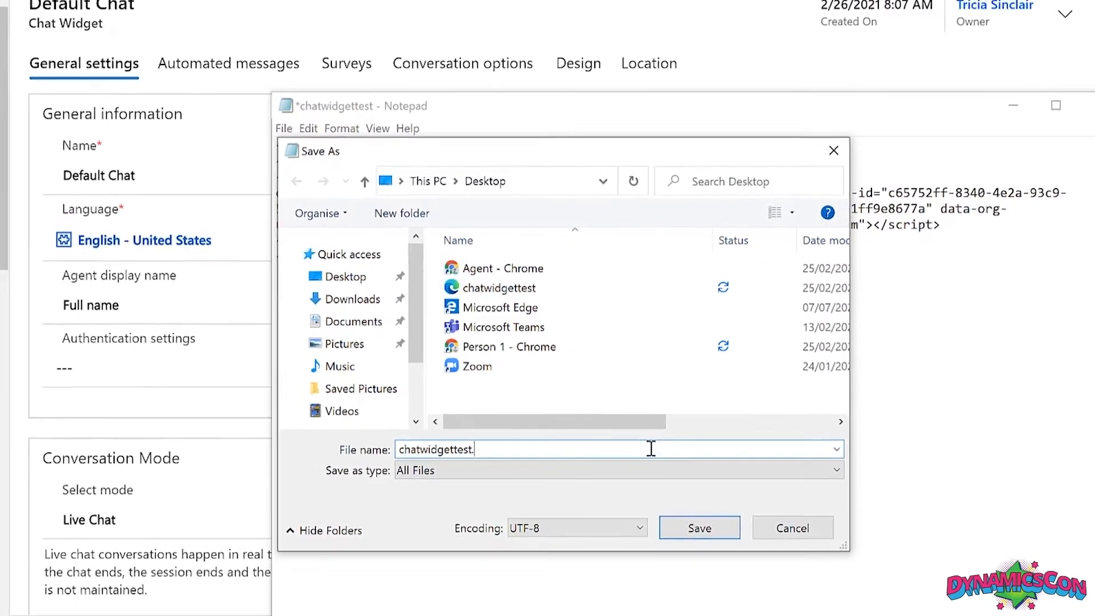
type(".htm")
left_click(716, 533)
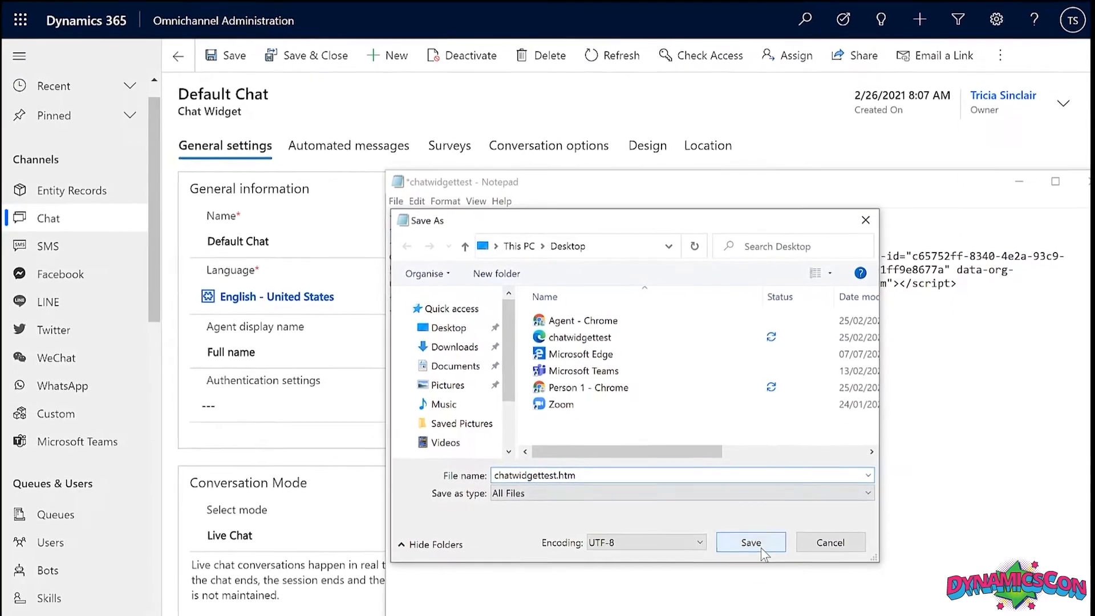
left_click(604, 307)
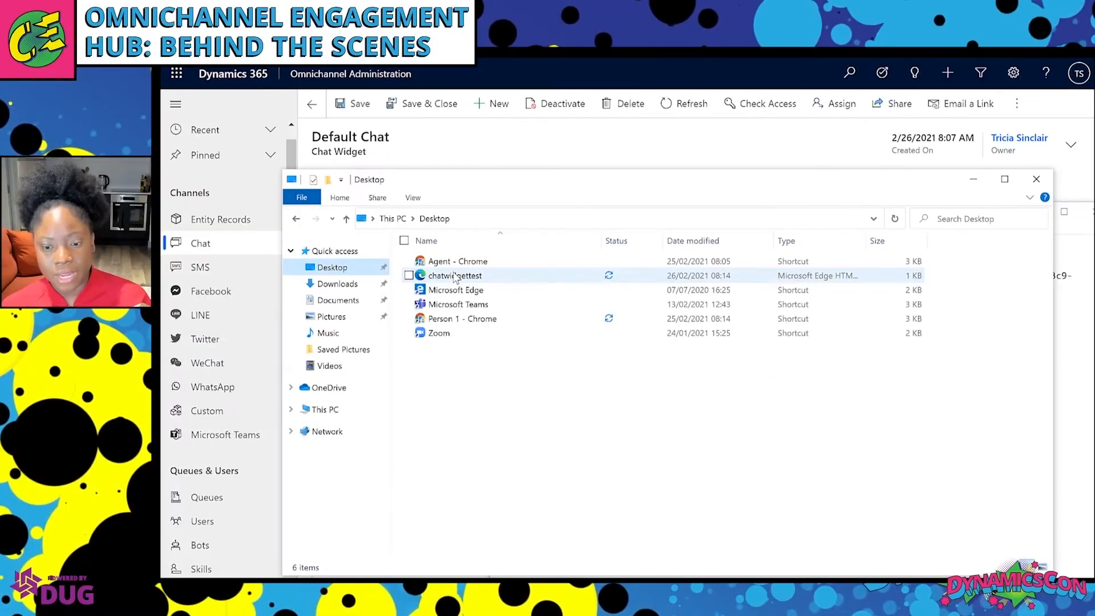
Open chatwidgettest.htm in Edge and expand the Let's Chat widget to its pre-chat form.
double_click(457, 275)
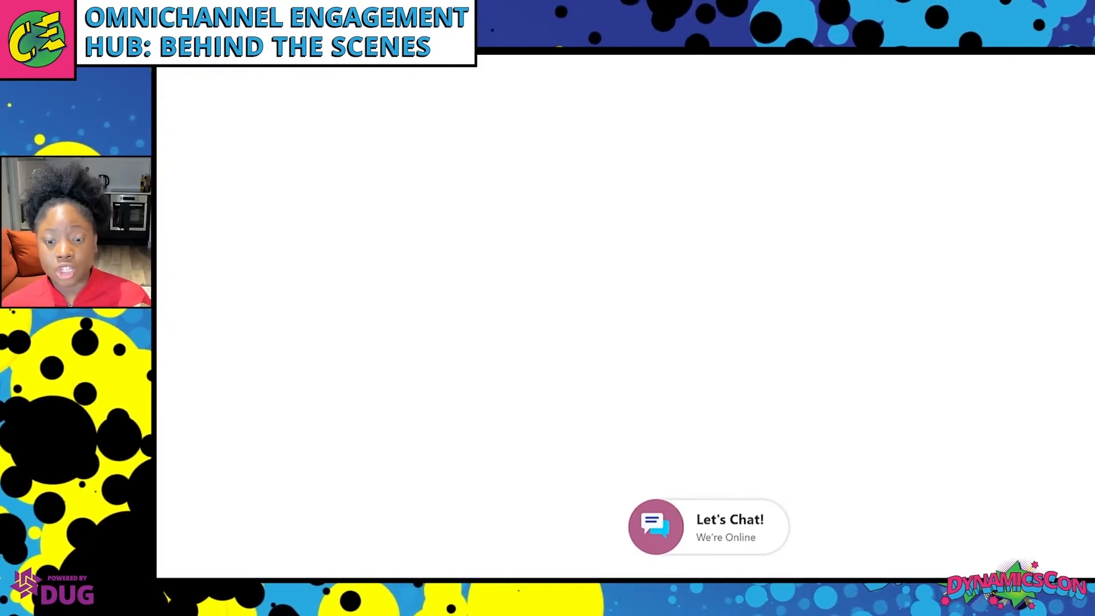
left_click(671, 531)
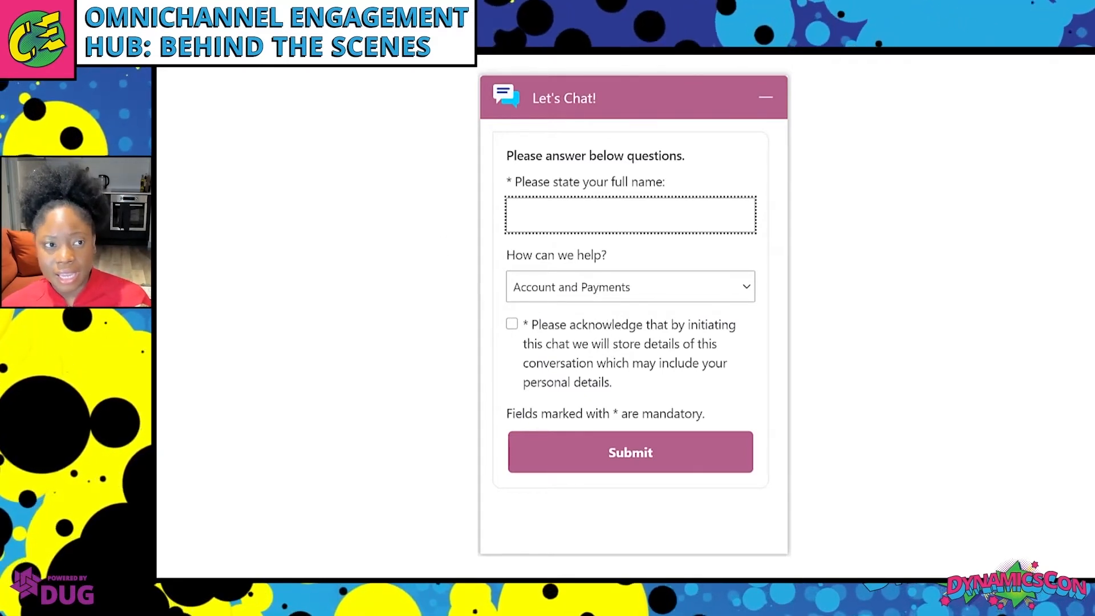
Duplicate the Default Chat browser tab and launch the Omnichannel for Customer Service app.
key("alt+Tab")
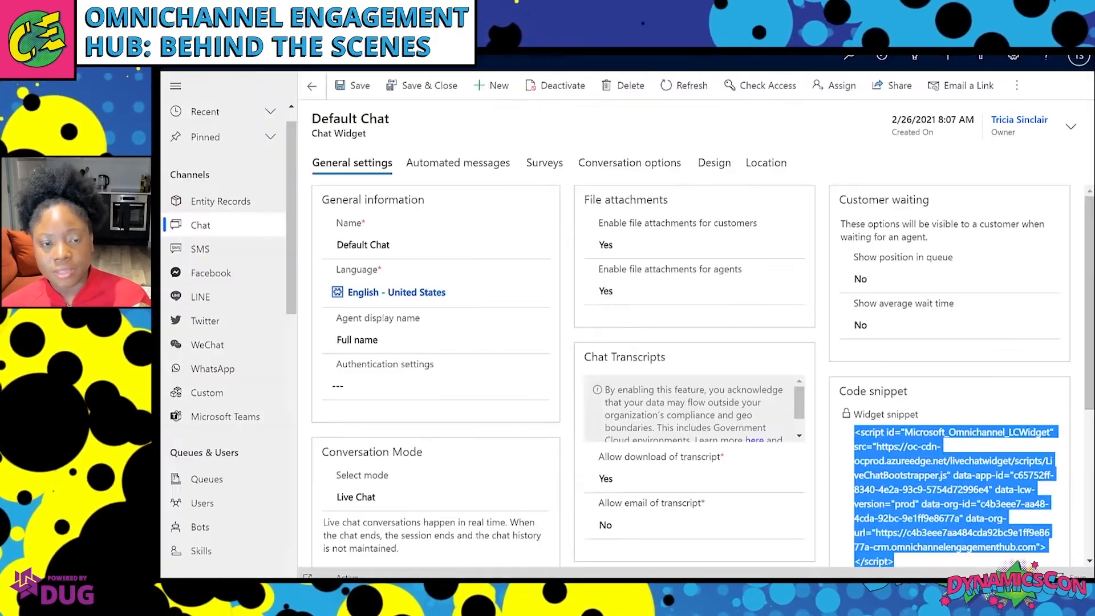
right_click(321, 3)
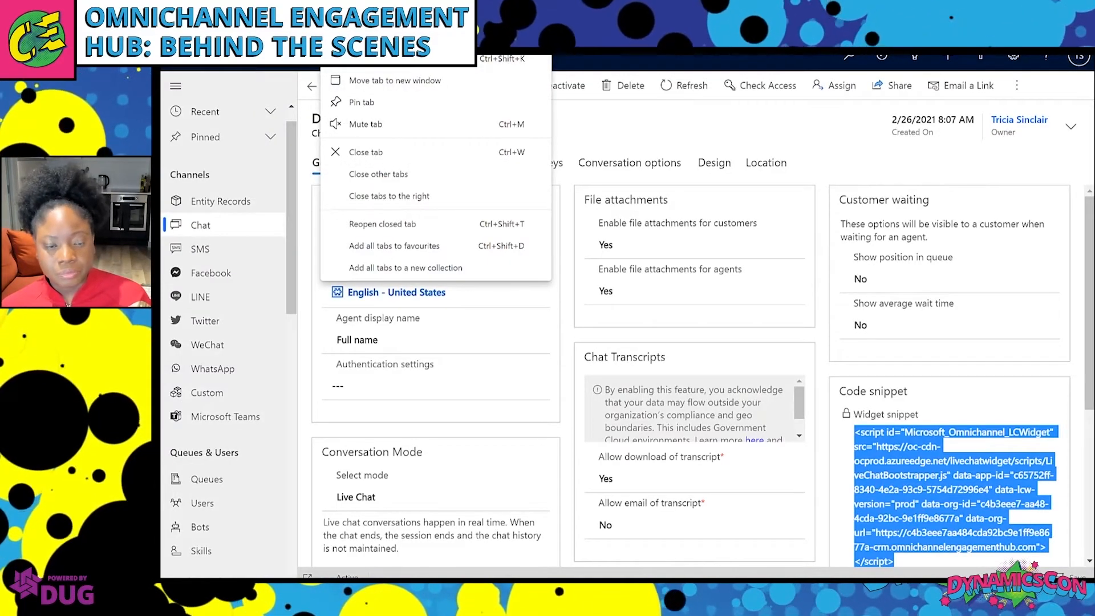
left_click(377, 59)
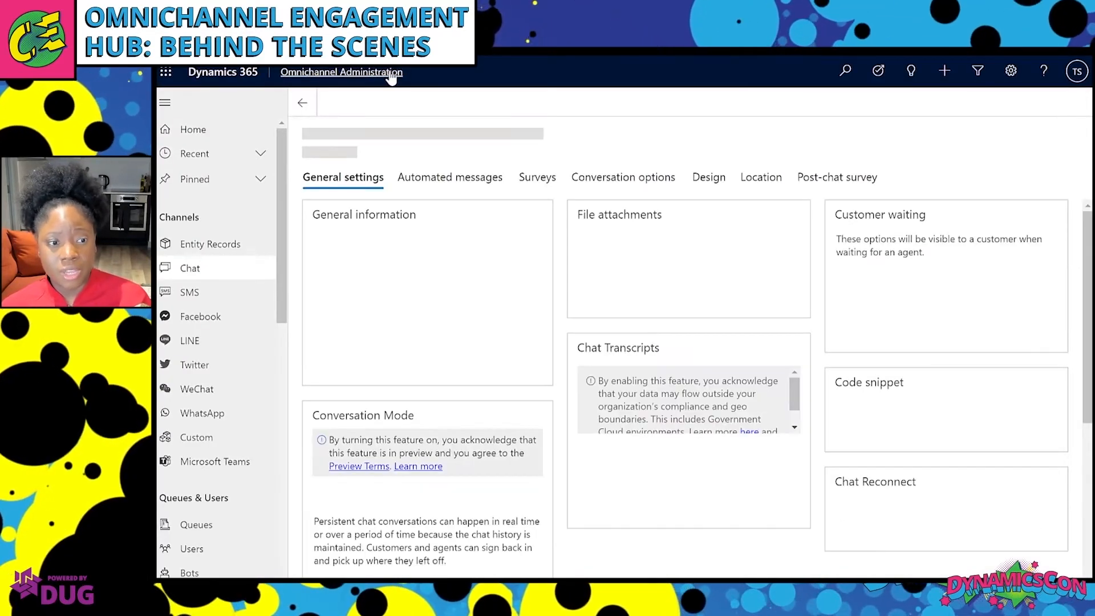
left_click(391, 74)
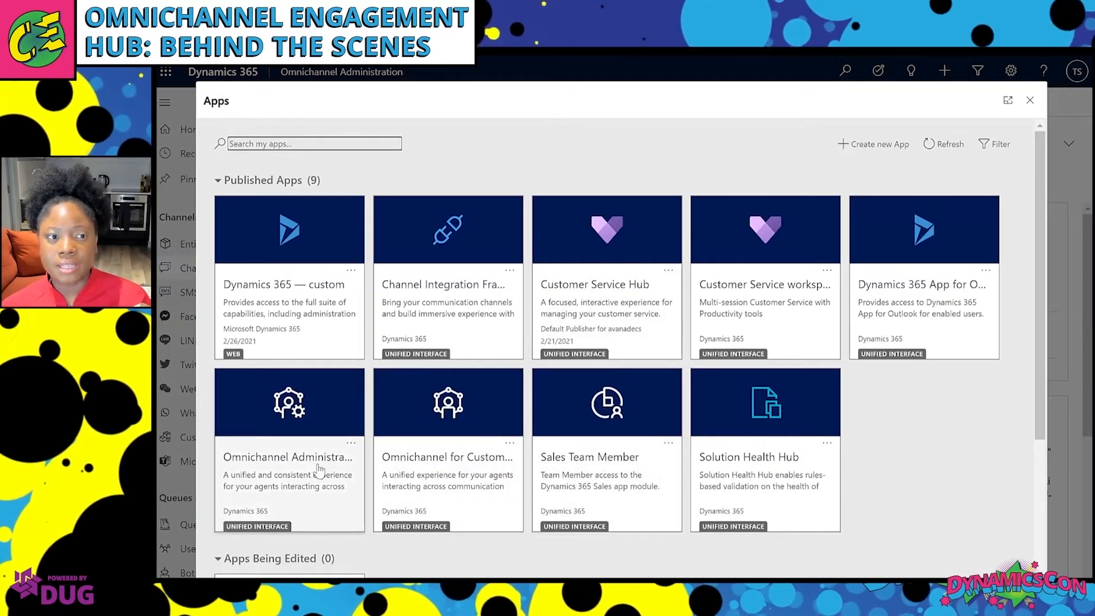
left_click(463, 473)
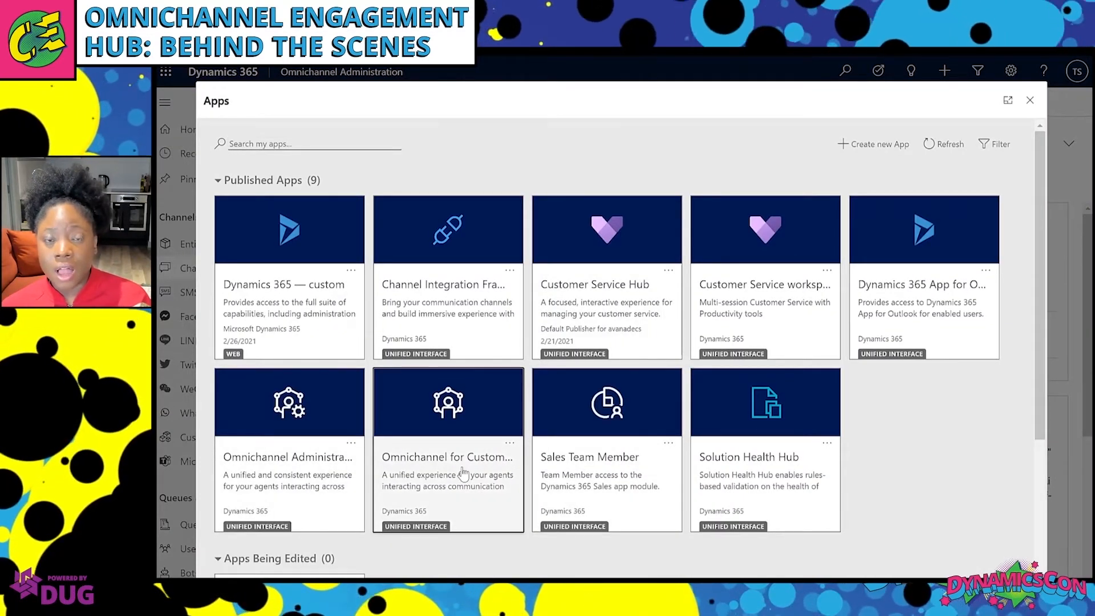
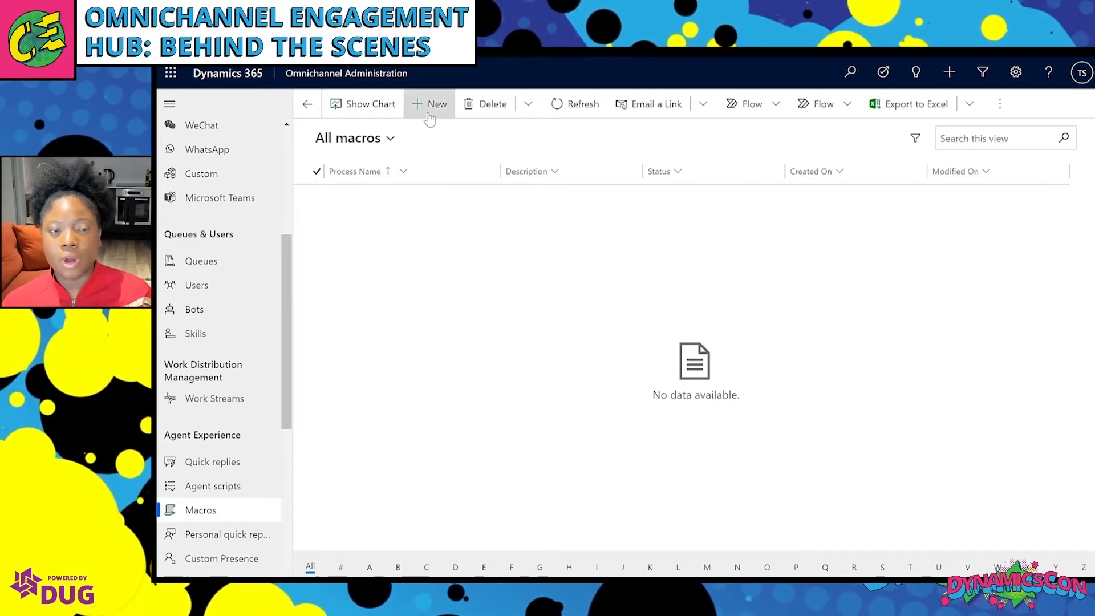
Create a new macro called 'Create Case' with Start macro execution as its trigger.
left_click(429, 114)
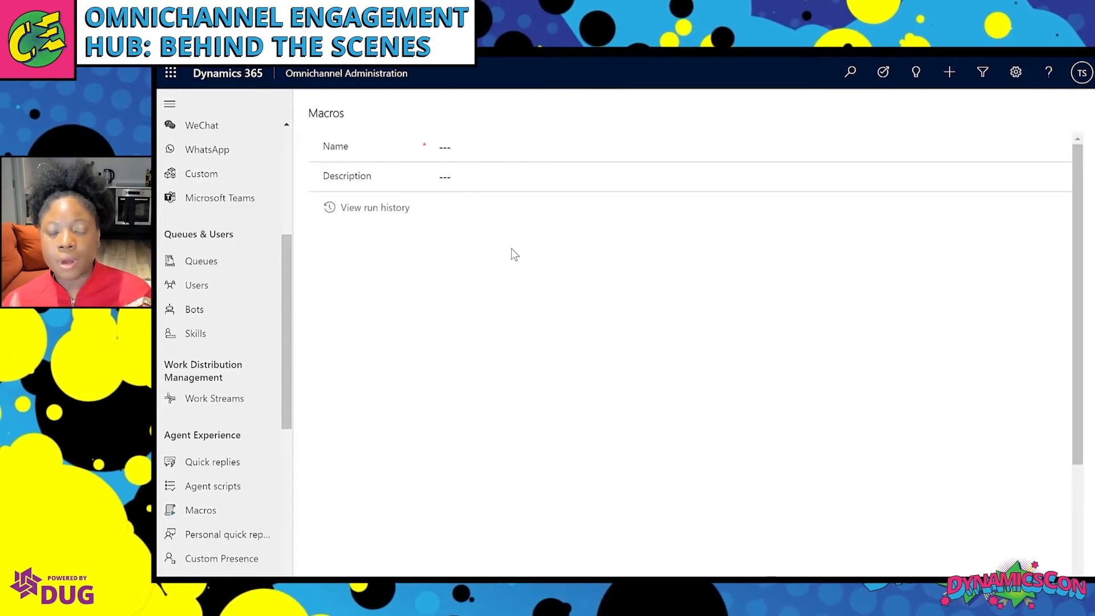
left_click(511, 147)
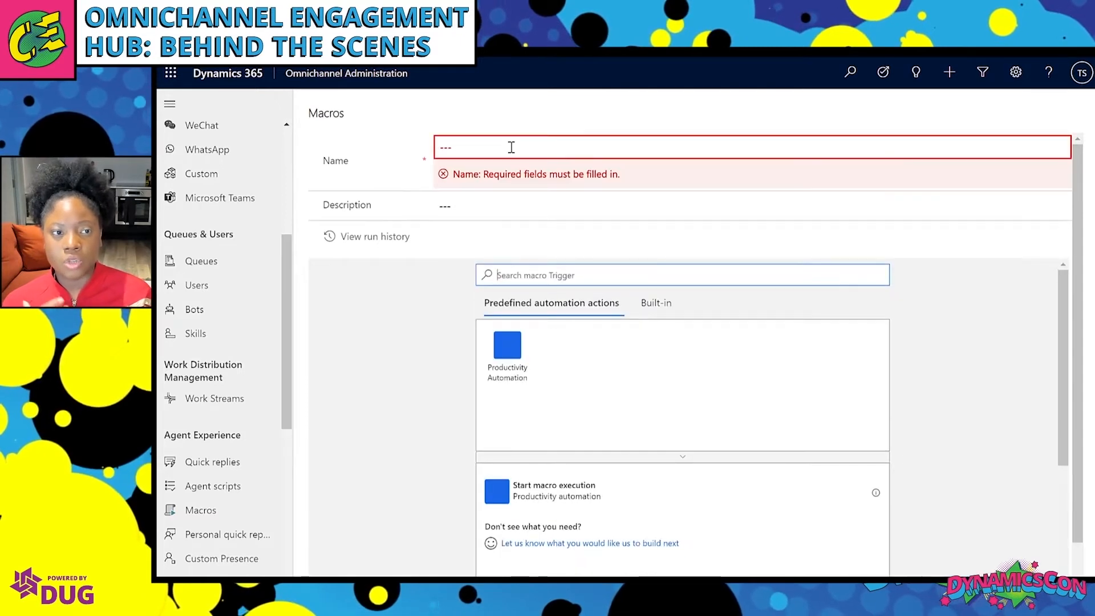
type("C")
left_click(512, 147)
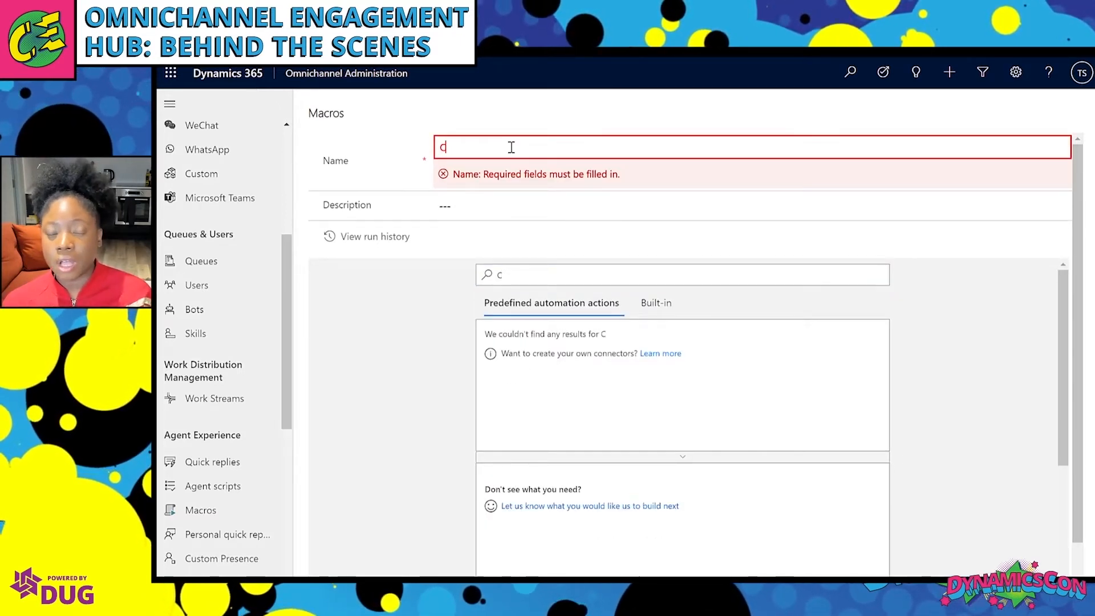
type("Create ")
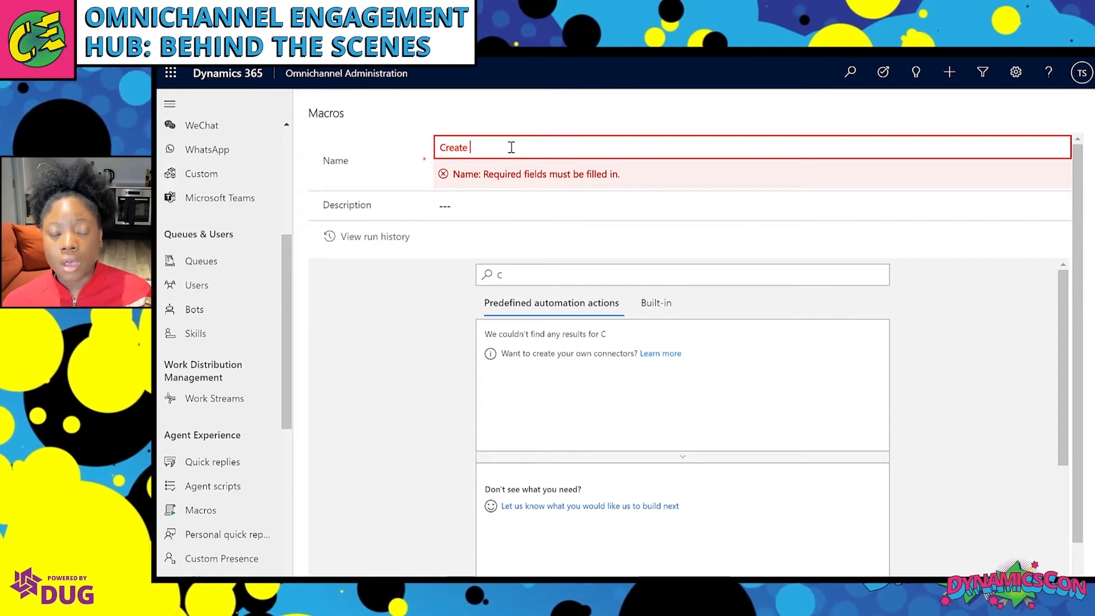
type("Case")
left_click(535, 274)
key("BackSpace")
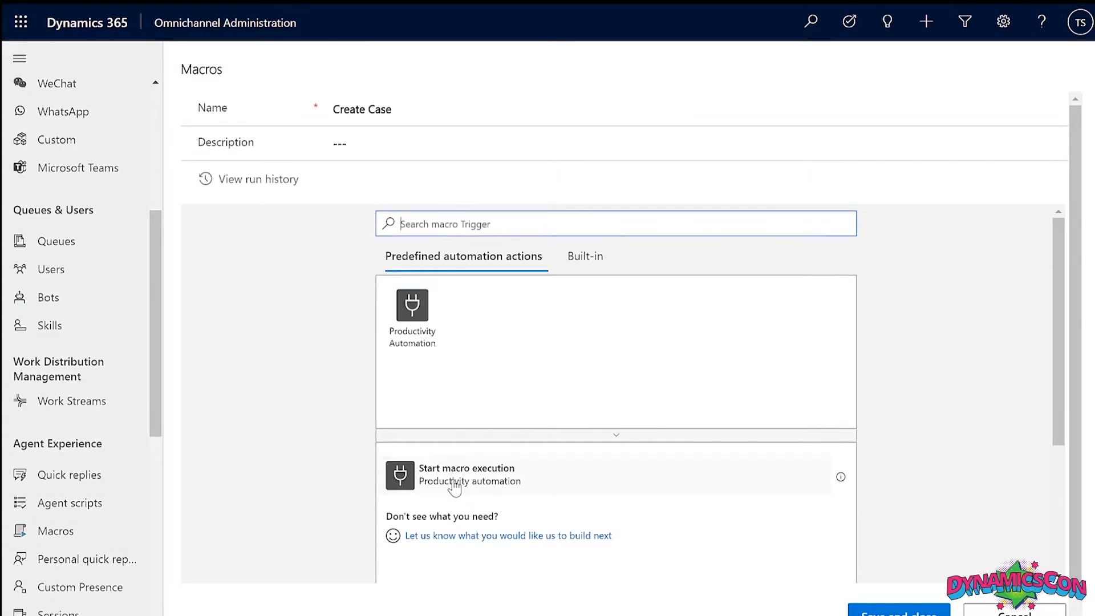
left_click(454, 482)
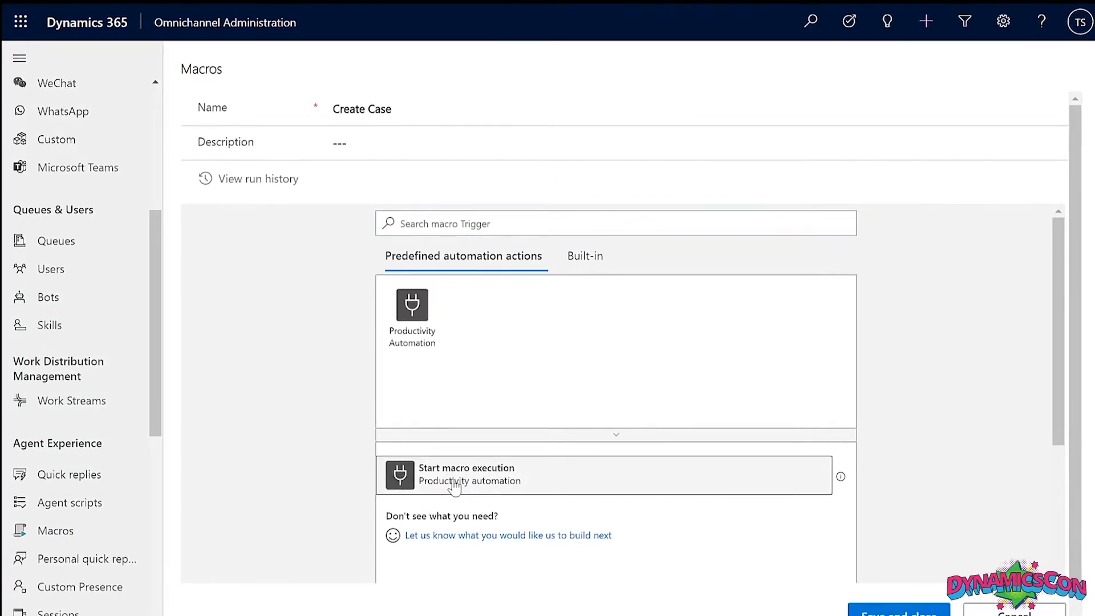
Add the Productivity Automation action 'Open a new form to create a record' after the trigger.
left_click(620, 350)
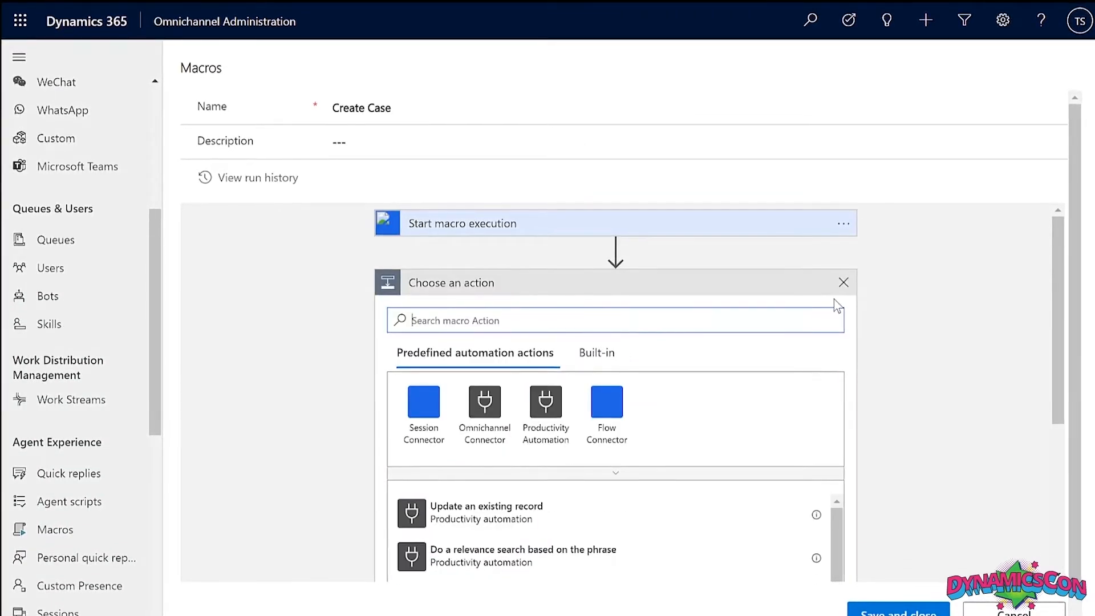
left_click(542, 406)
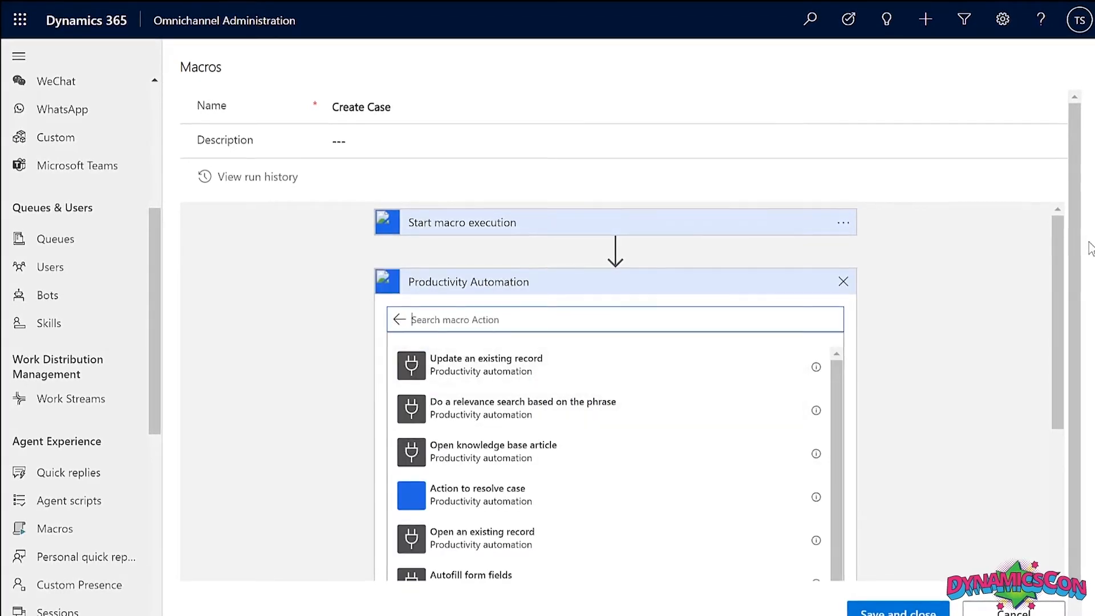
scroll(1089, 285, "down", 1)
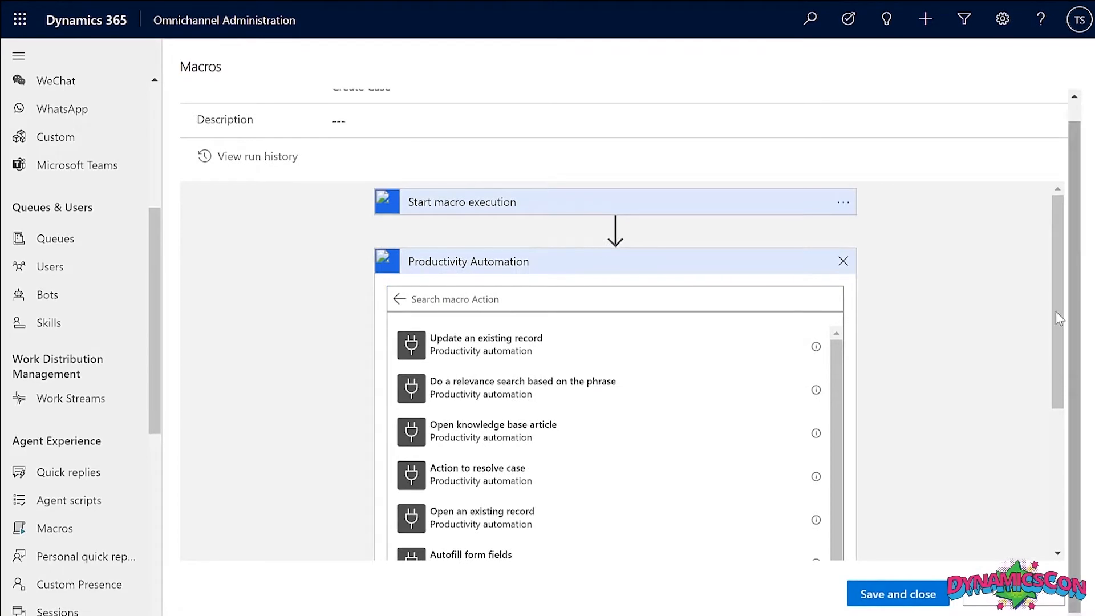
left_click_drag(1062, 325, 1056, 387)
left_click_drag(836, 345, 829, 460)
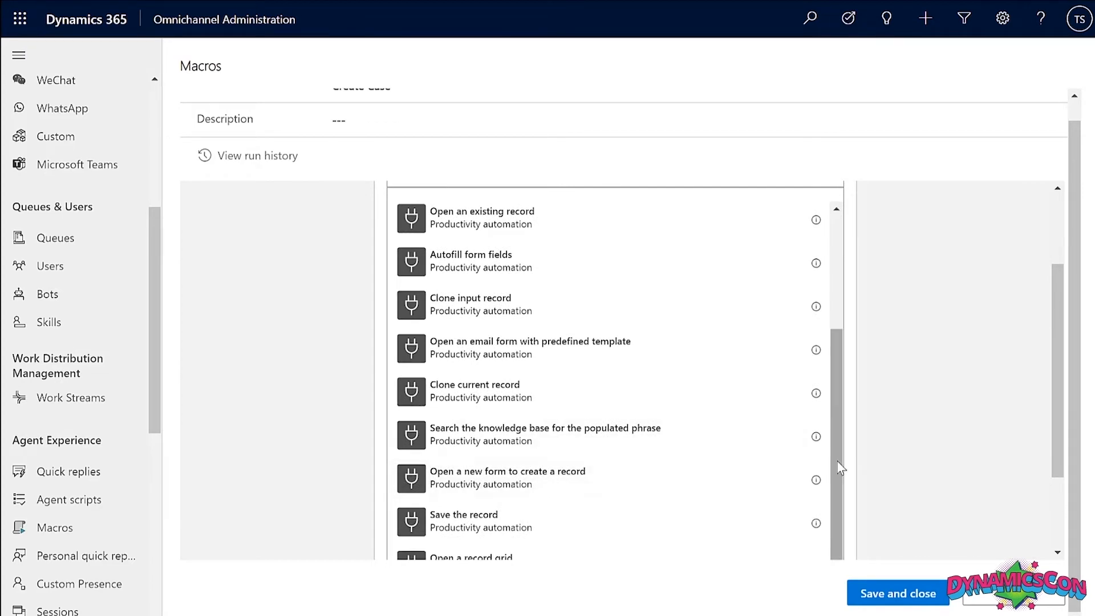
scroll(844, 496, "down", 1)
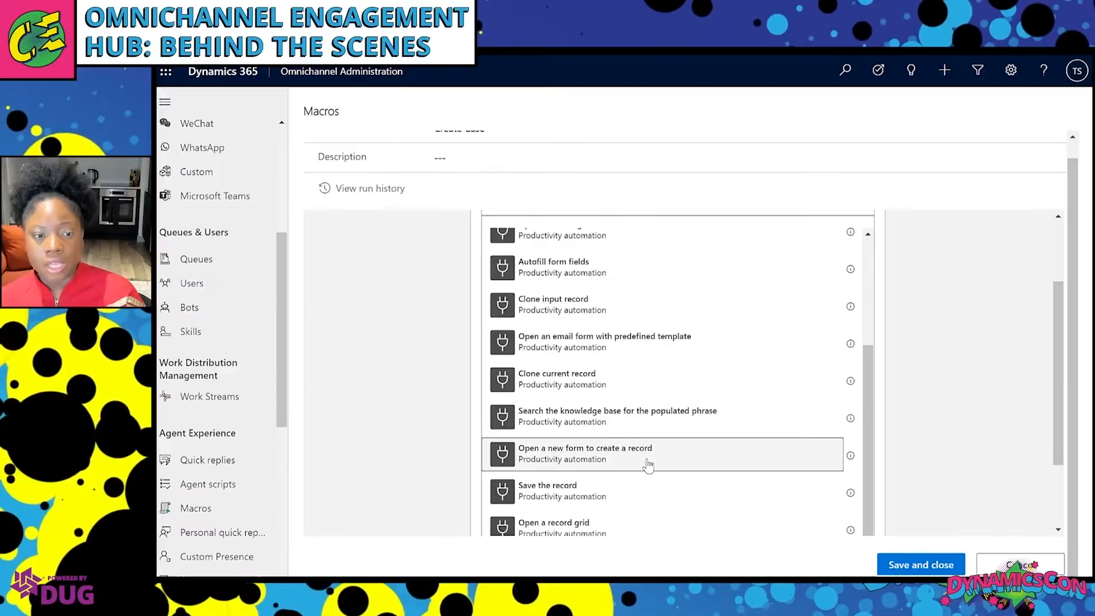
left_click(580, 475)
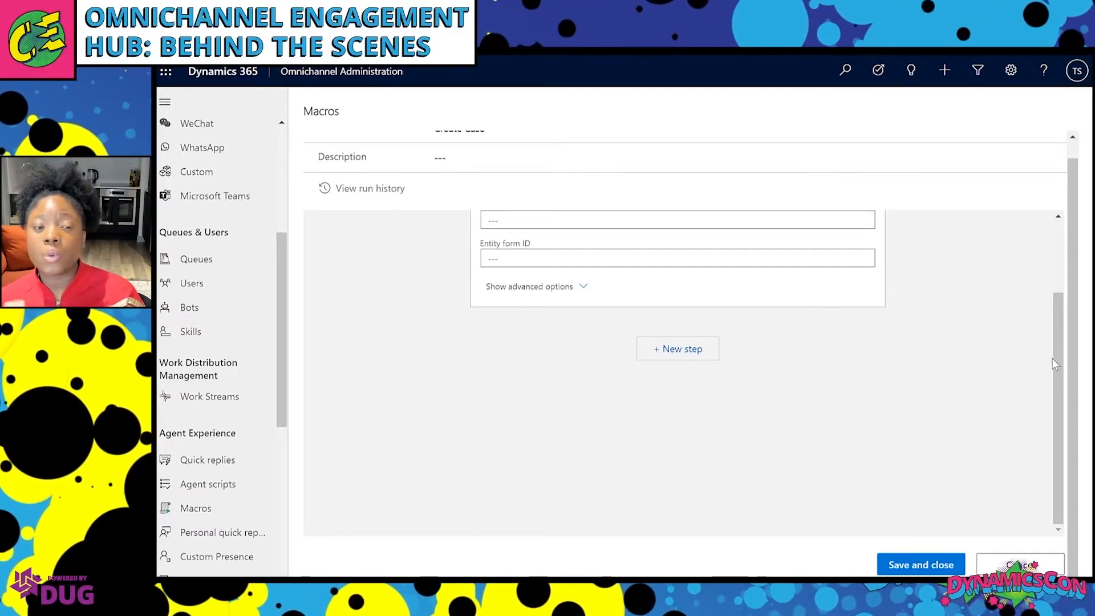
left_click_drag(1057, 368, 1061, 257)
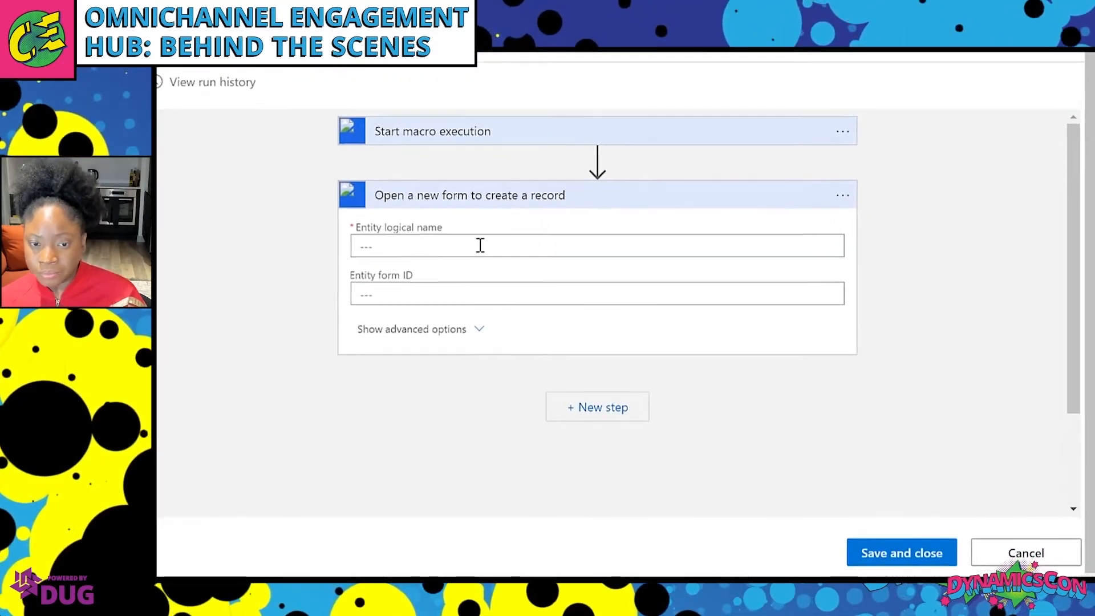
Set the entity logical name to incident and add attribute caseorigincode with value 434830001.
left_click(525, 280)
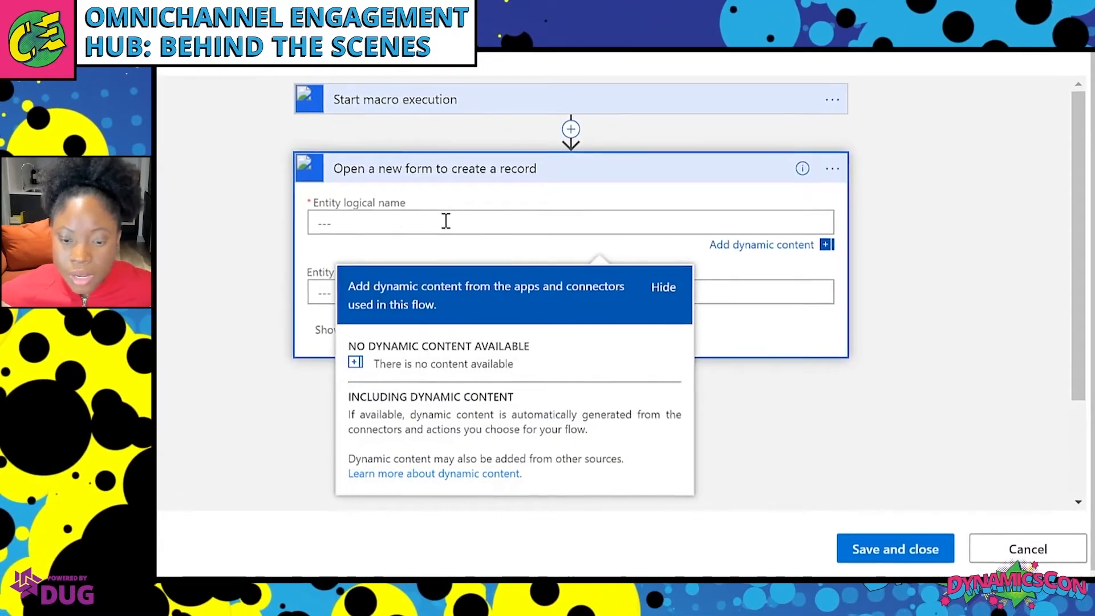
type("incident")
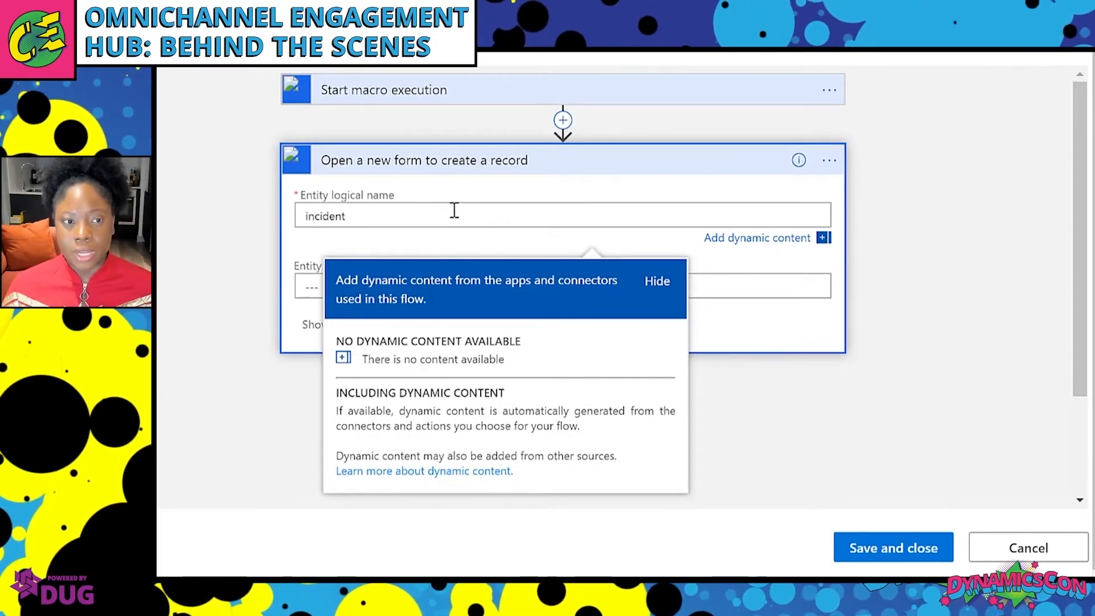
left_click(735, 308)
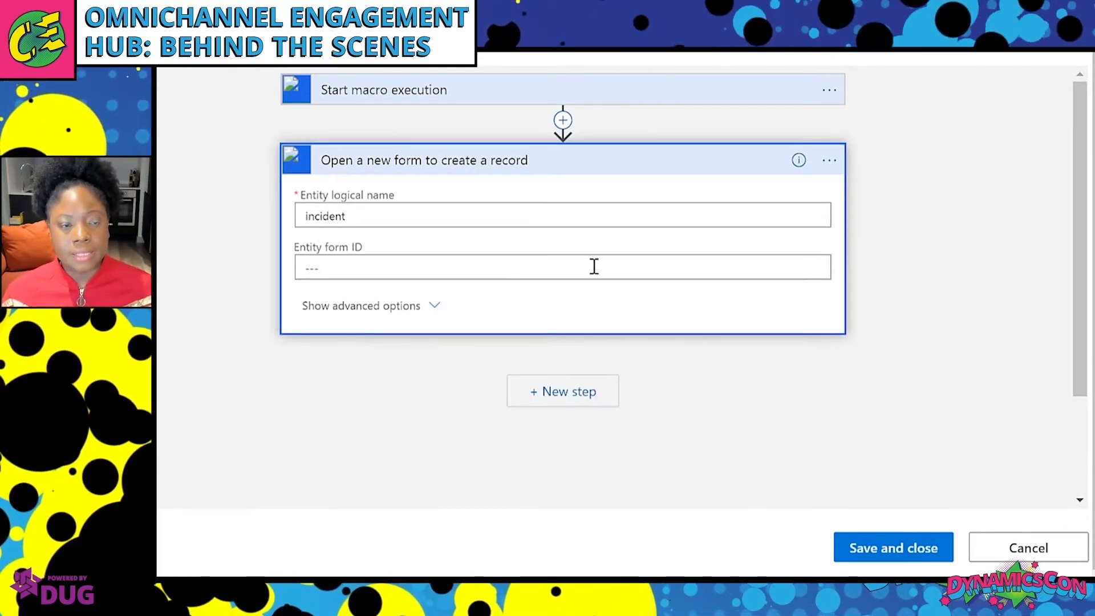
left_click(434, 309)
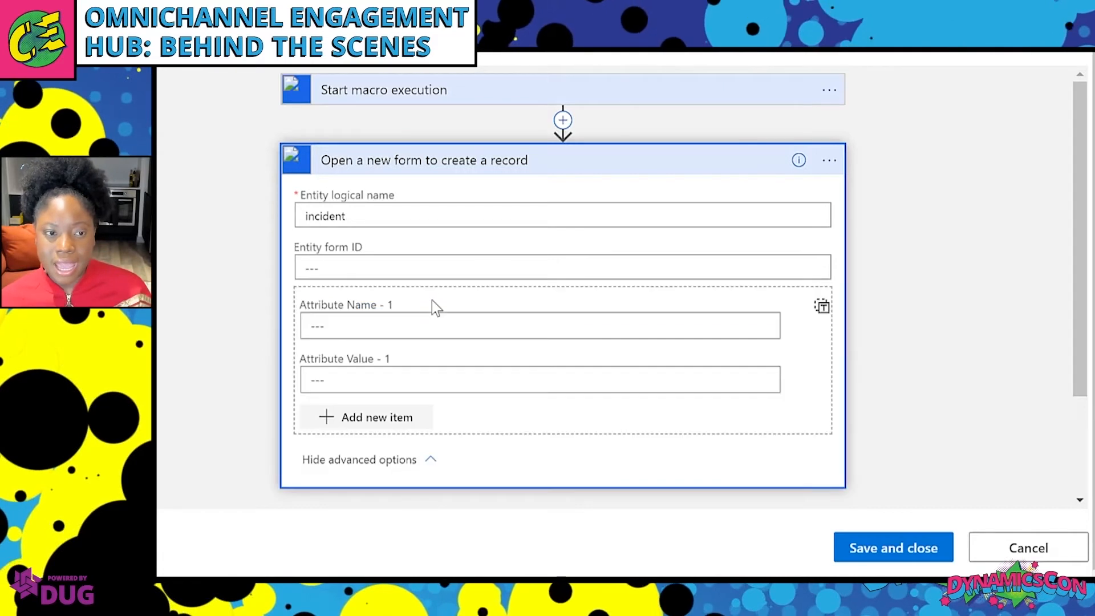
left_click(413, 327)
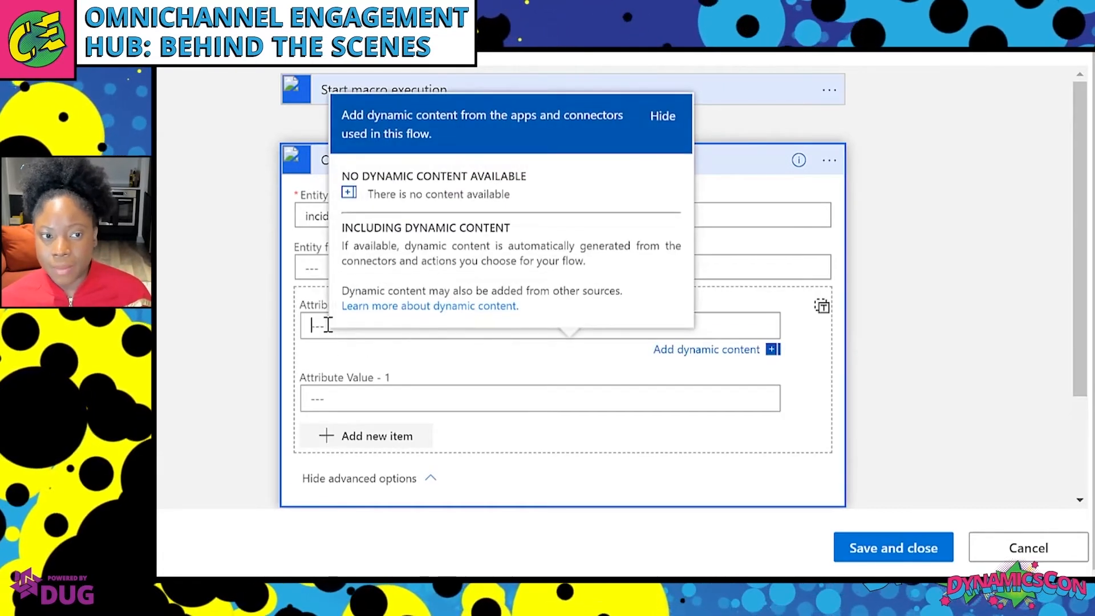
type("d")
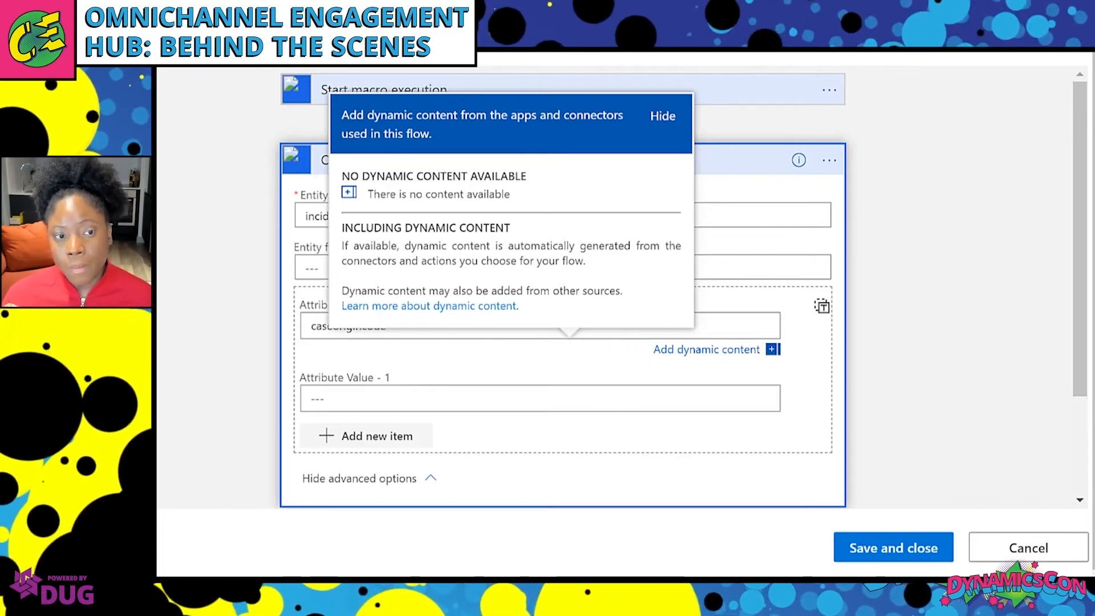
left_click(357, 390)
key("ctrl+v")
left_click(656, 172)
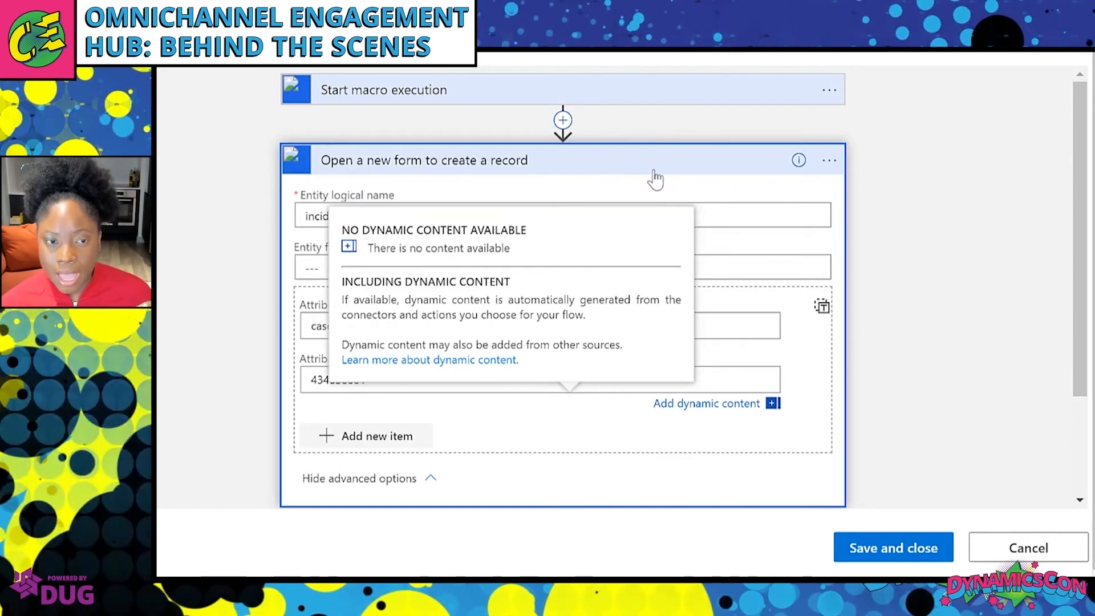
left_click(751, 261)
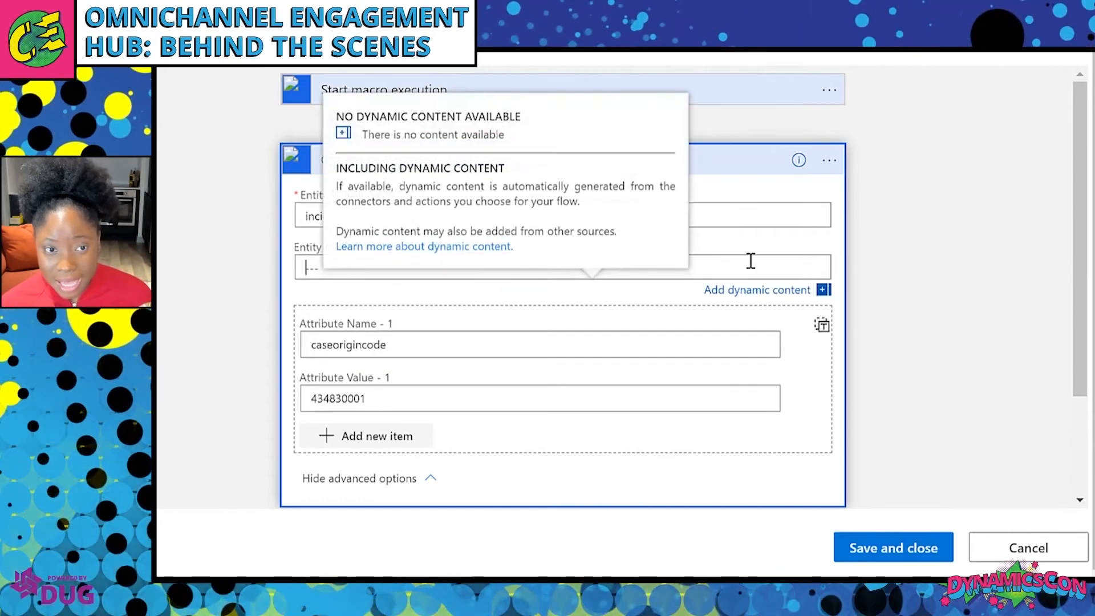
Add a second attribute, casetypecode, with value 2.
left_click(394, 440)
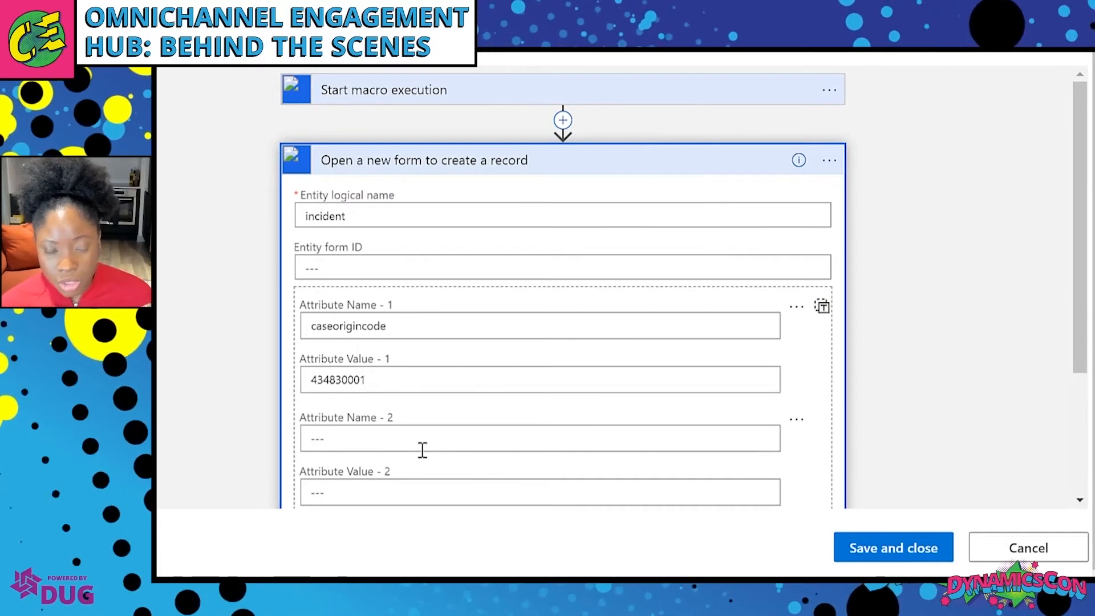
left_click(404, 449)
type("cas")
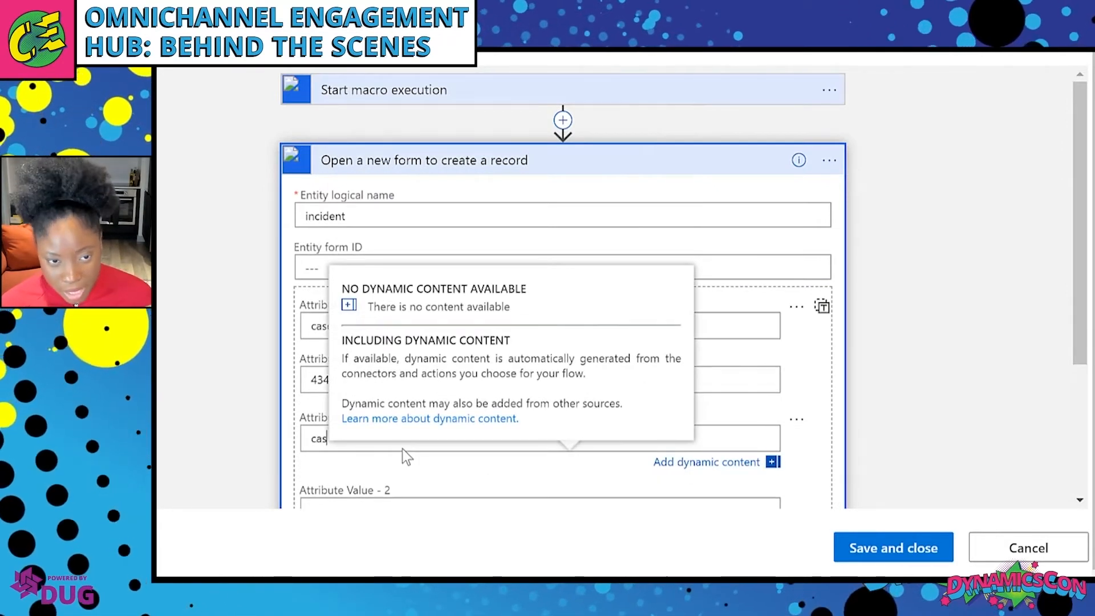
type("ety")
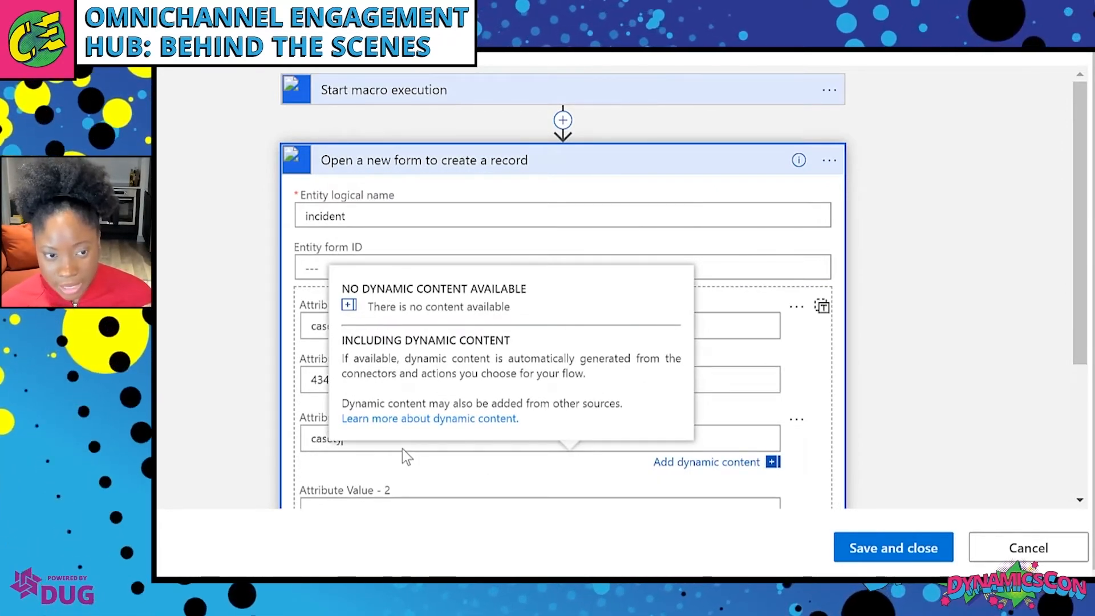
type("pecode")
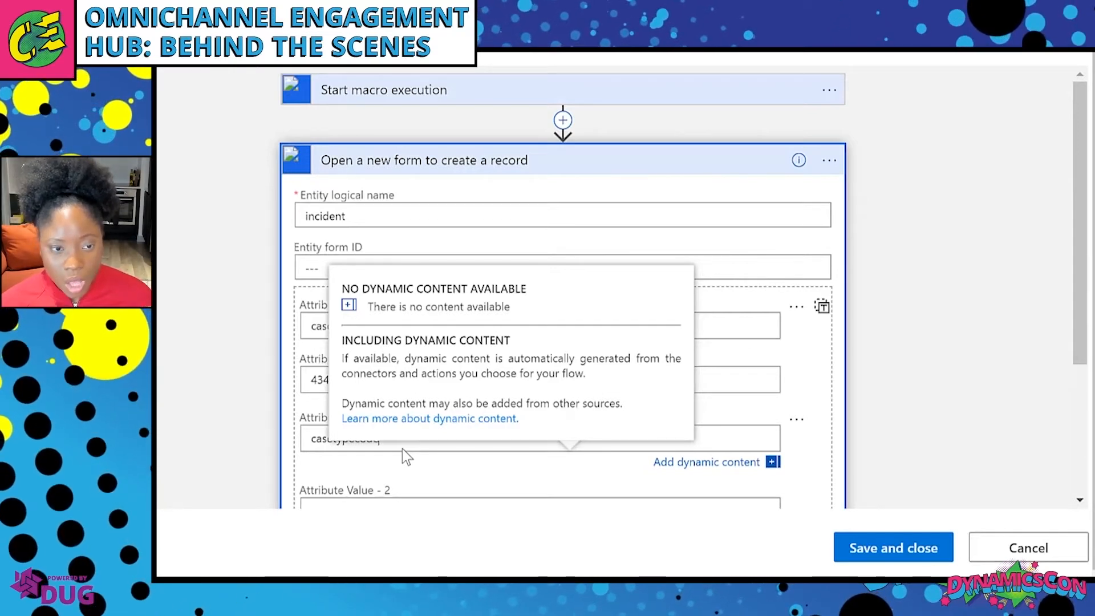
scroll(390, 491, "down", 3)
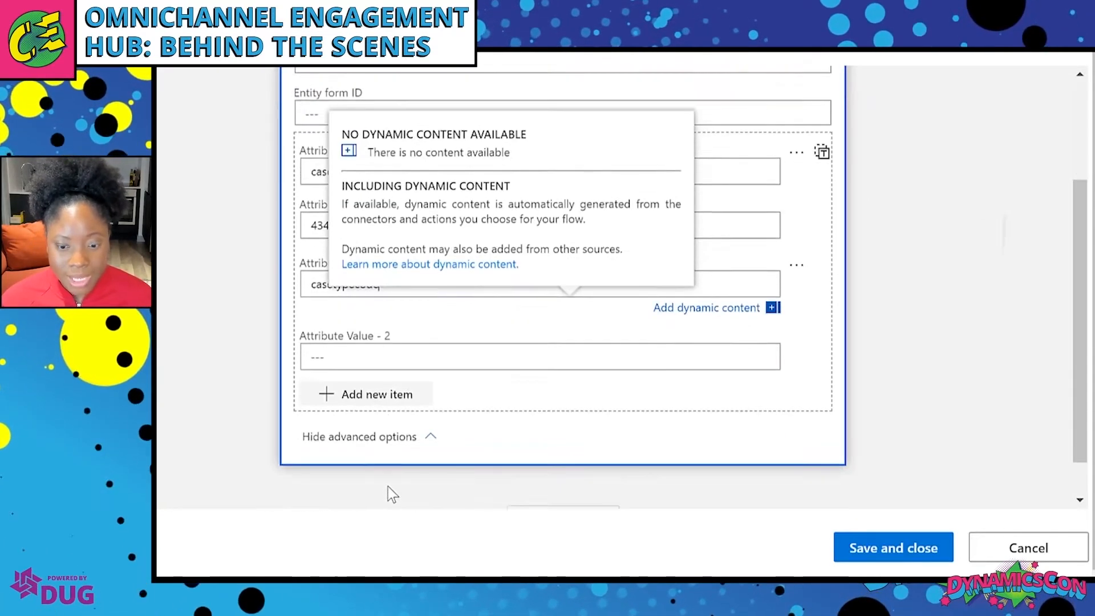
left_click(750, 166)
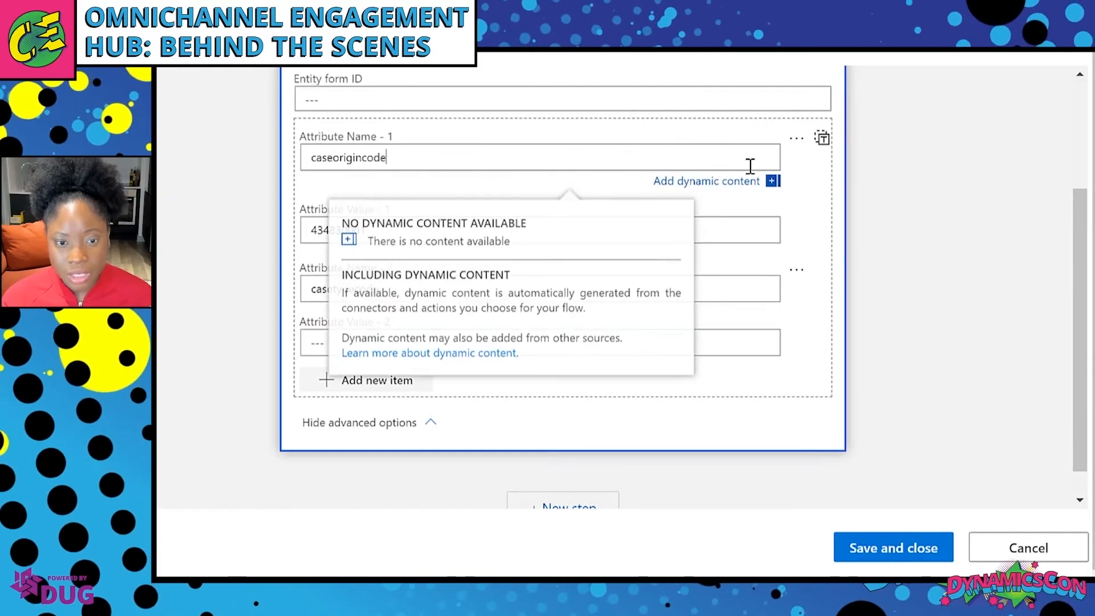
left_click(702, 338)
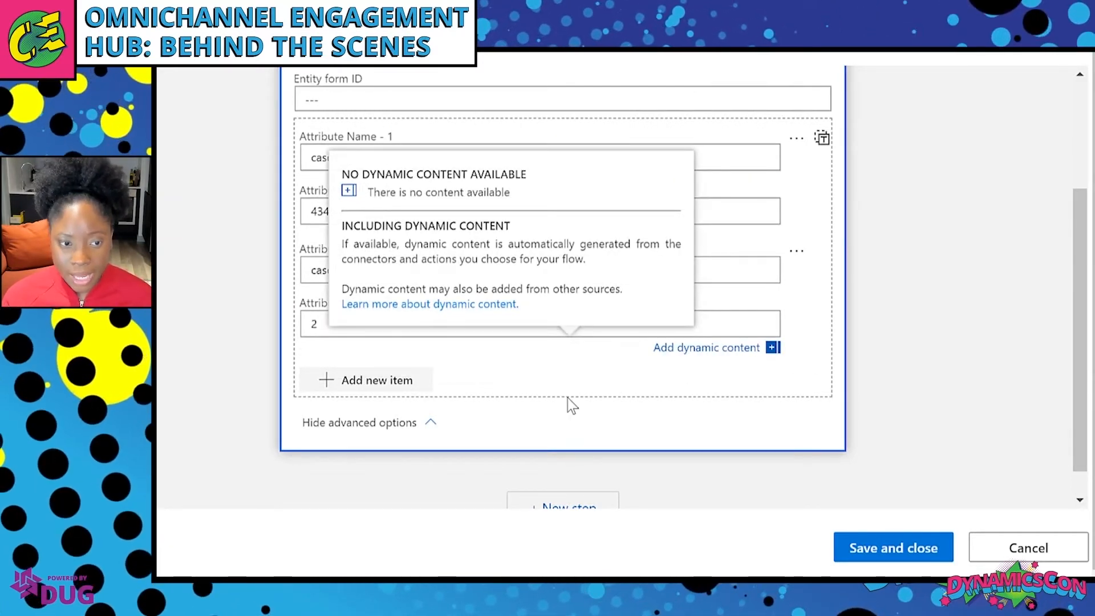
left_click(509, 372)
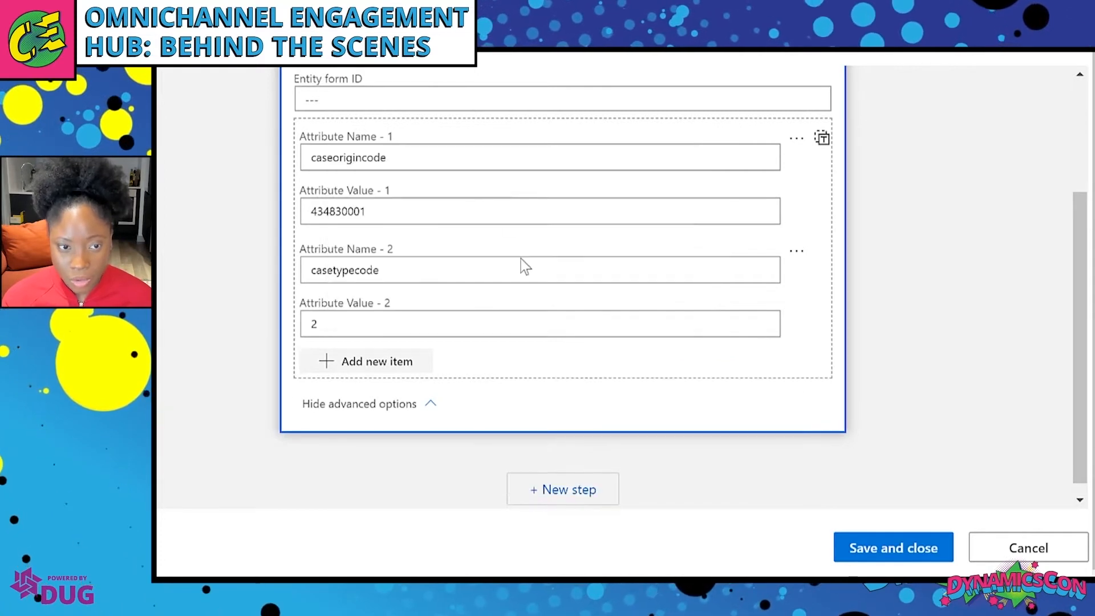
Add a third attribute, customerid, with the customer record id placeholder as its value.
left_click(395, 371)
left_click(396, 382)
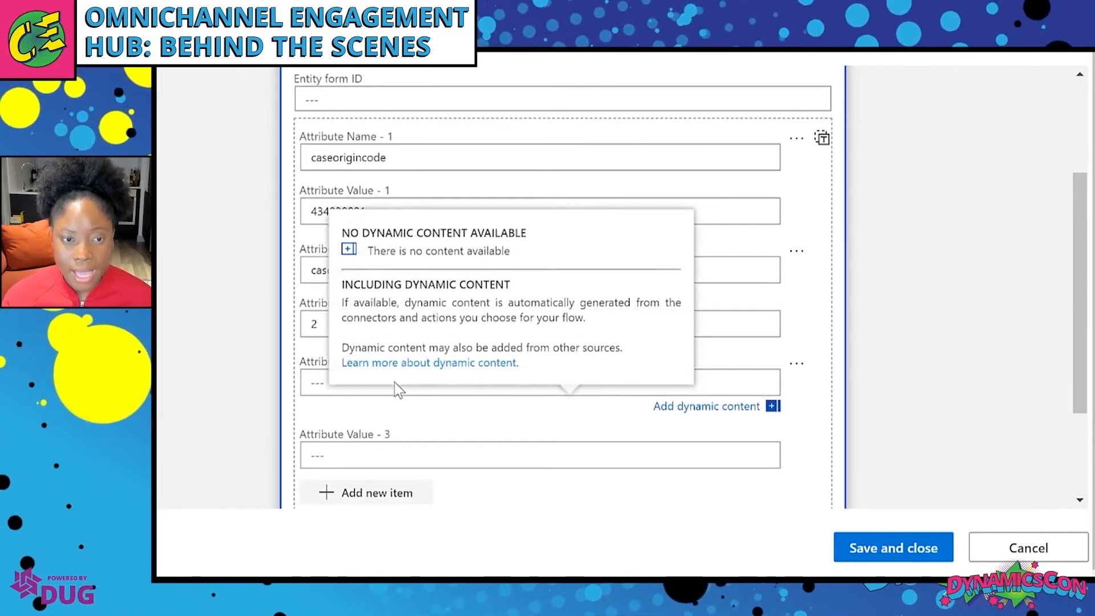
type("cust")
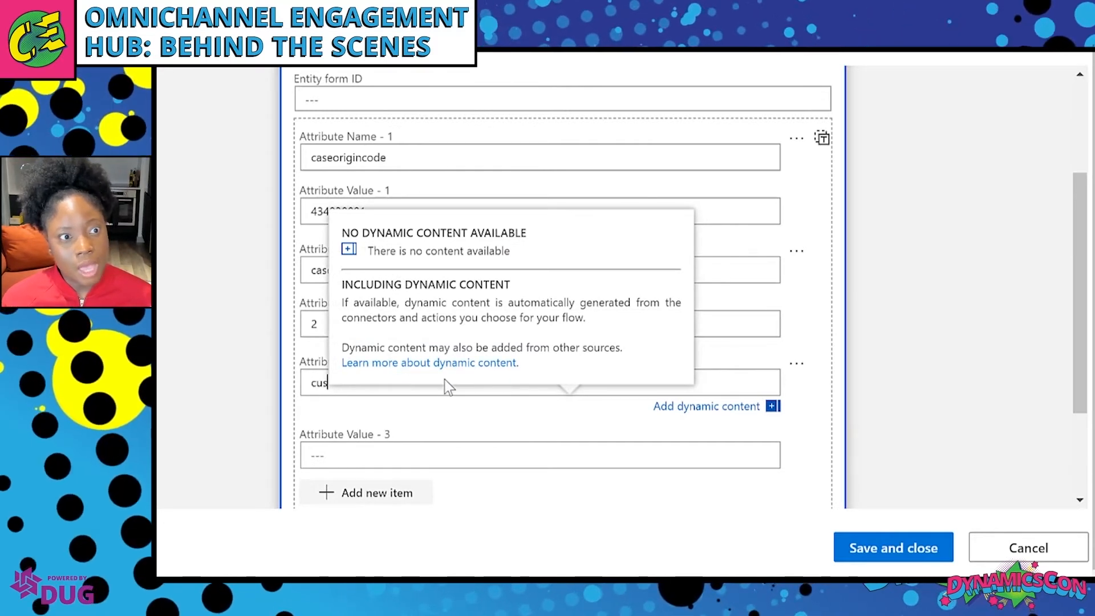
key("Tab")
key("Tab")
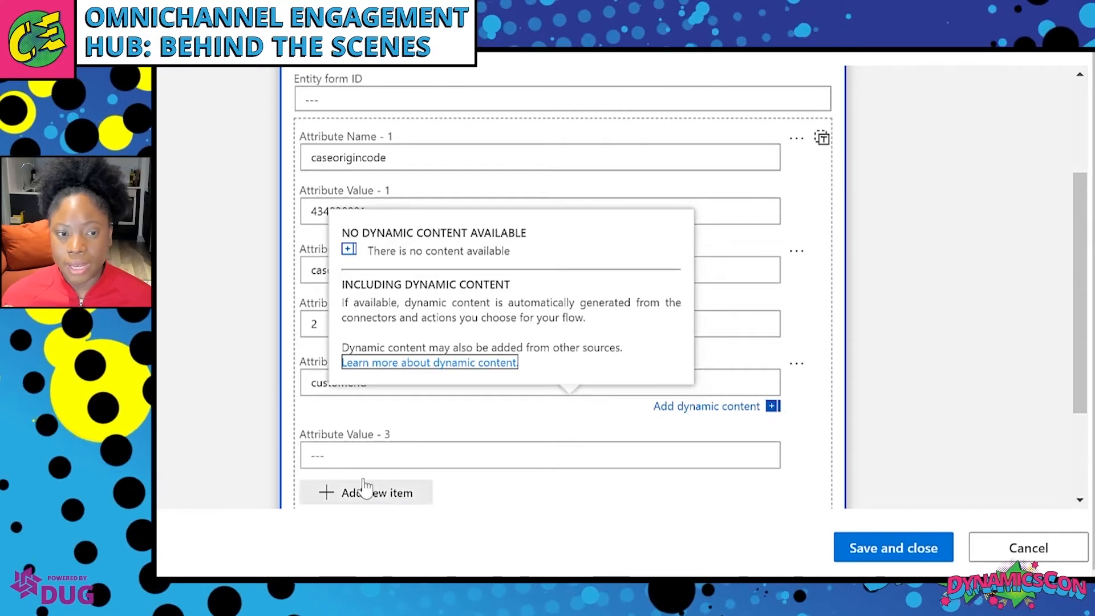
left_click(368, 457)
key("ctrl+v")
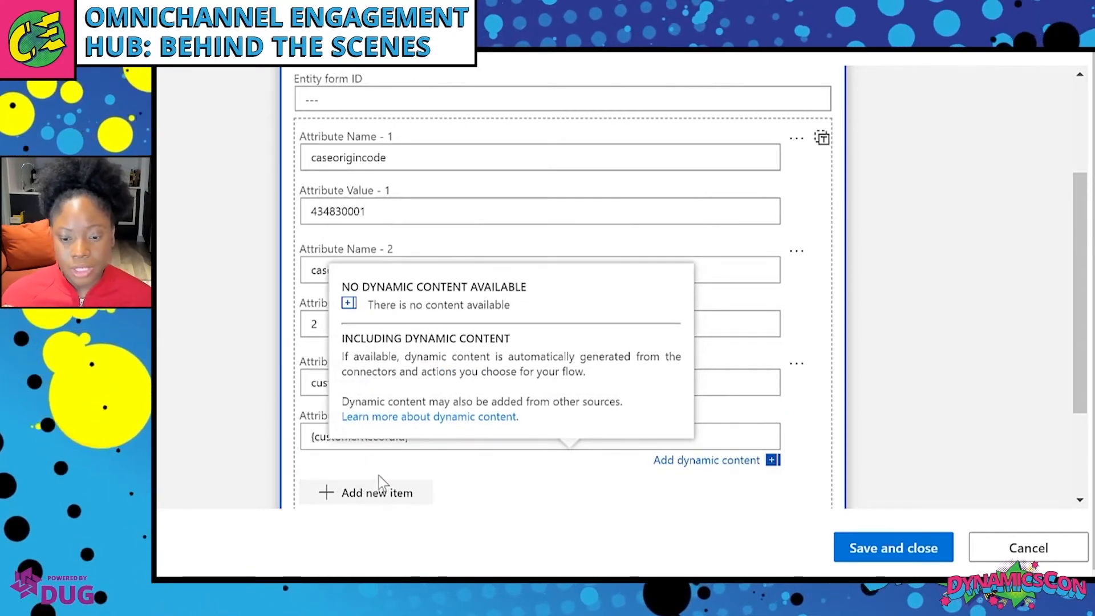
Add a fourth attribute, customeridtype, set to the copied {customerEntityName} placeholder.
left_click(384, 497)
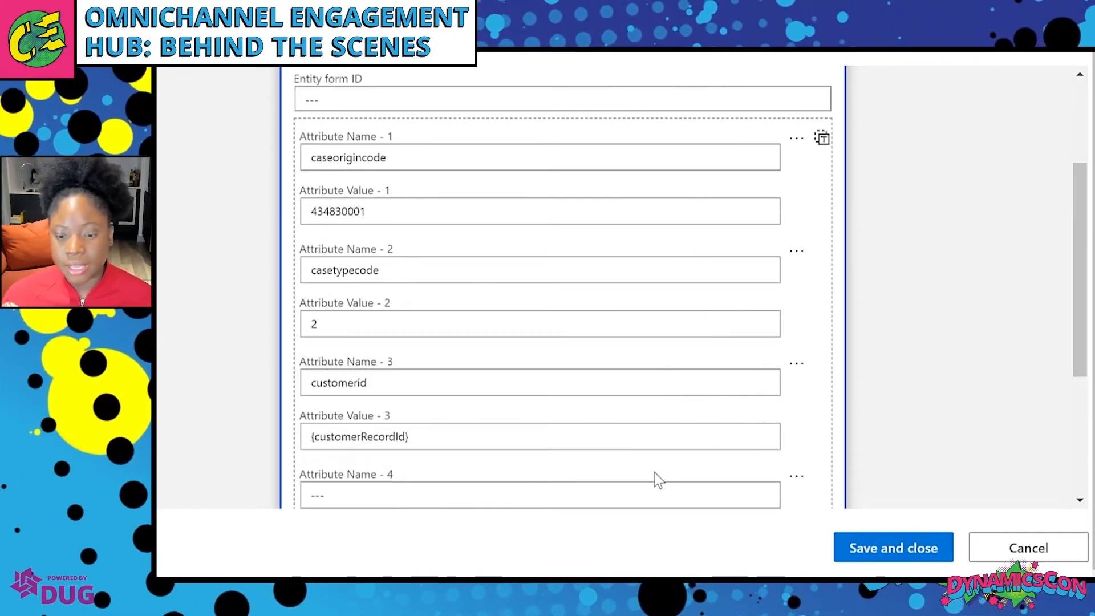
scroll(655, 473, "down", 3)
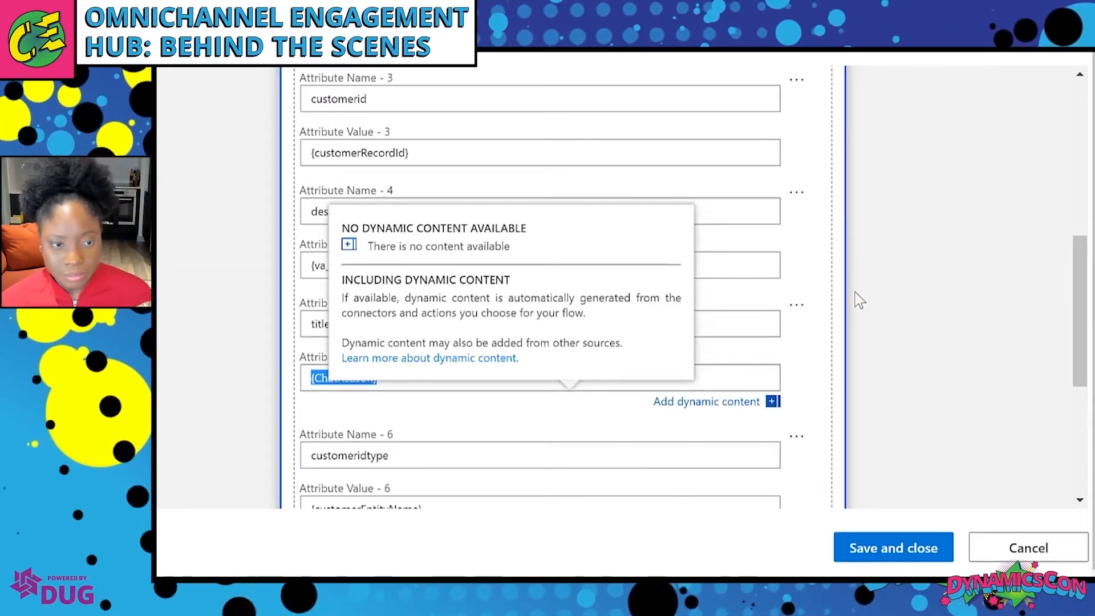
scroll(854, 292, "down", 3)
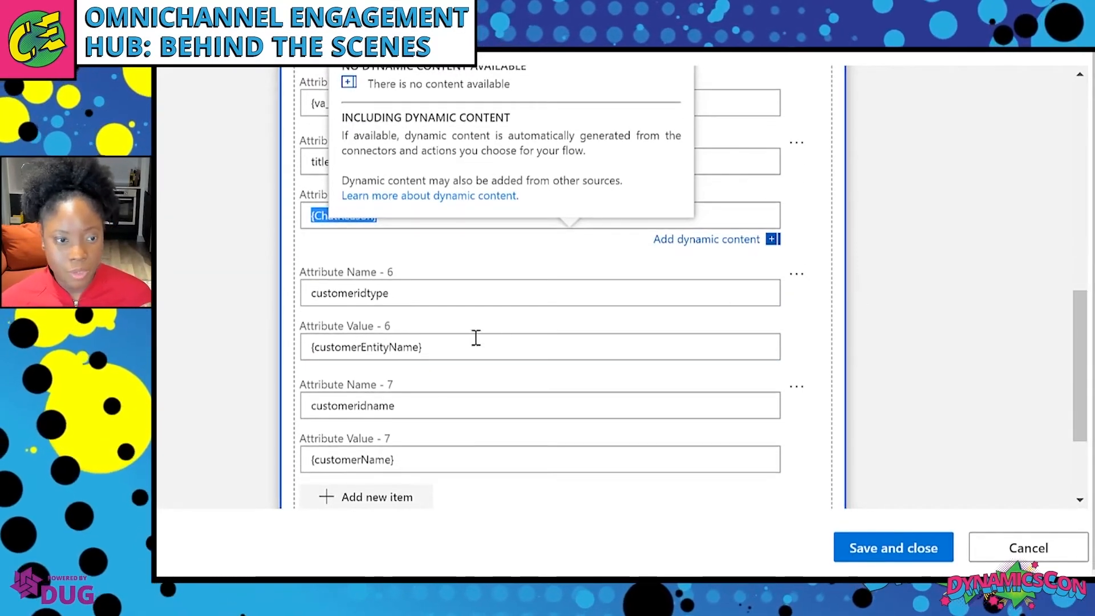
left_click(470, 346)
triple_click(470, 345)
key("ctrl+c")
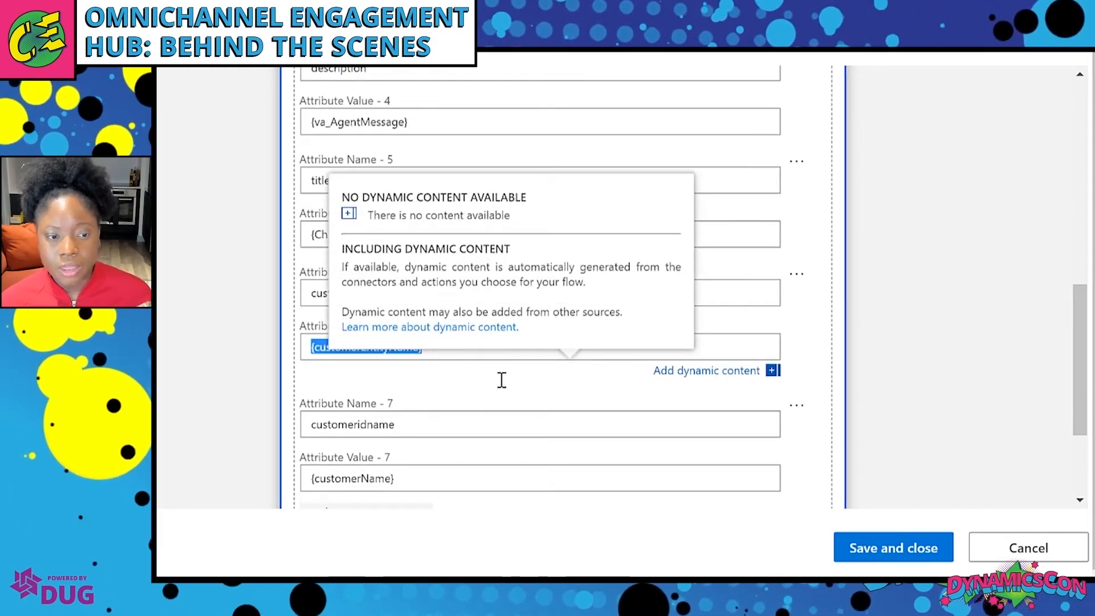
left_click(821, 396)
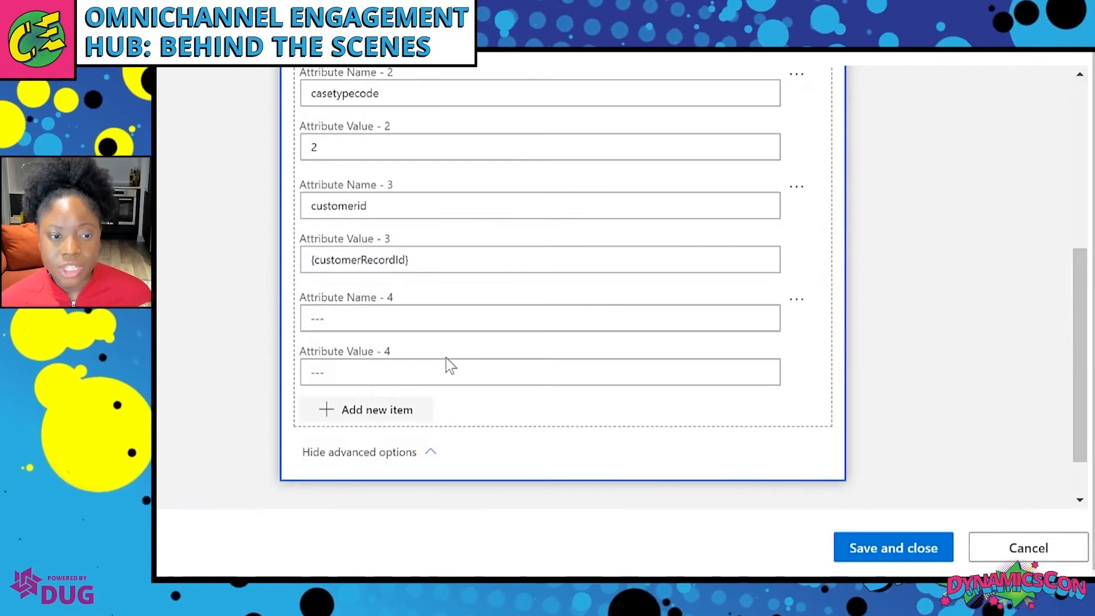
left_click(416, 325)
type("c")
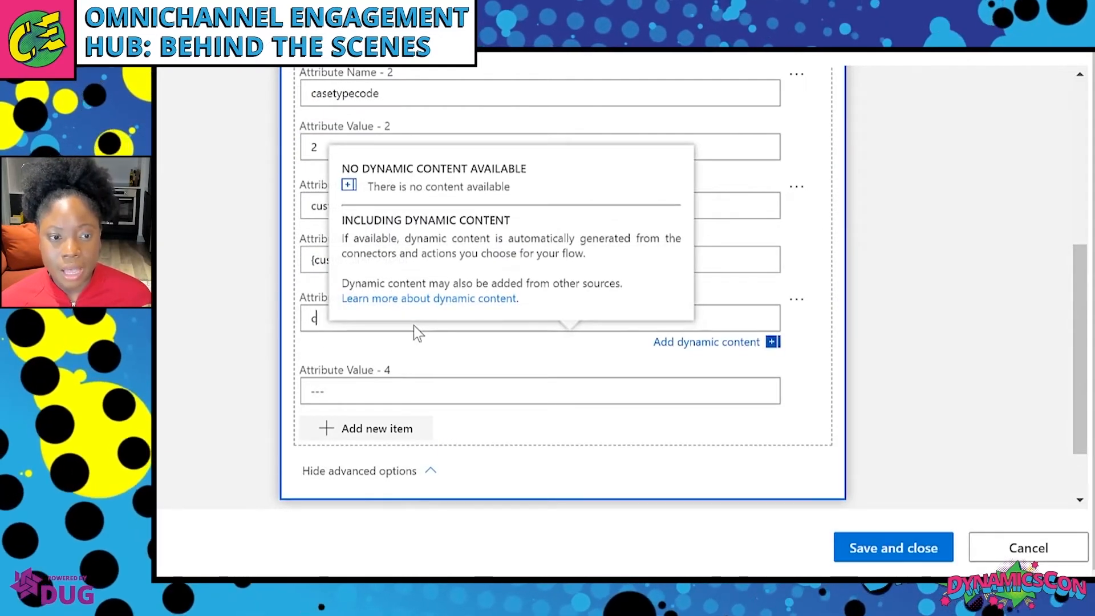
type("ustomerid")
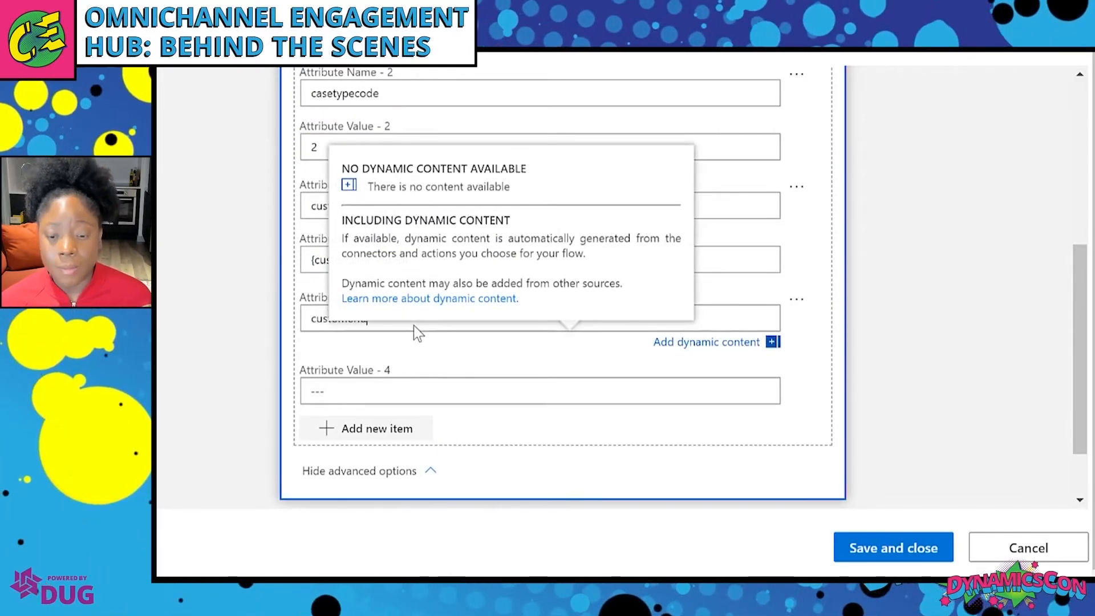
type("type")
key("Tab")
key("Tab")
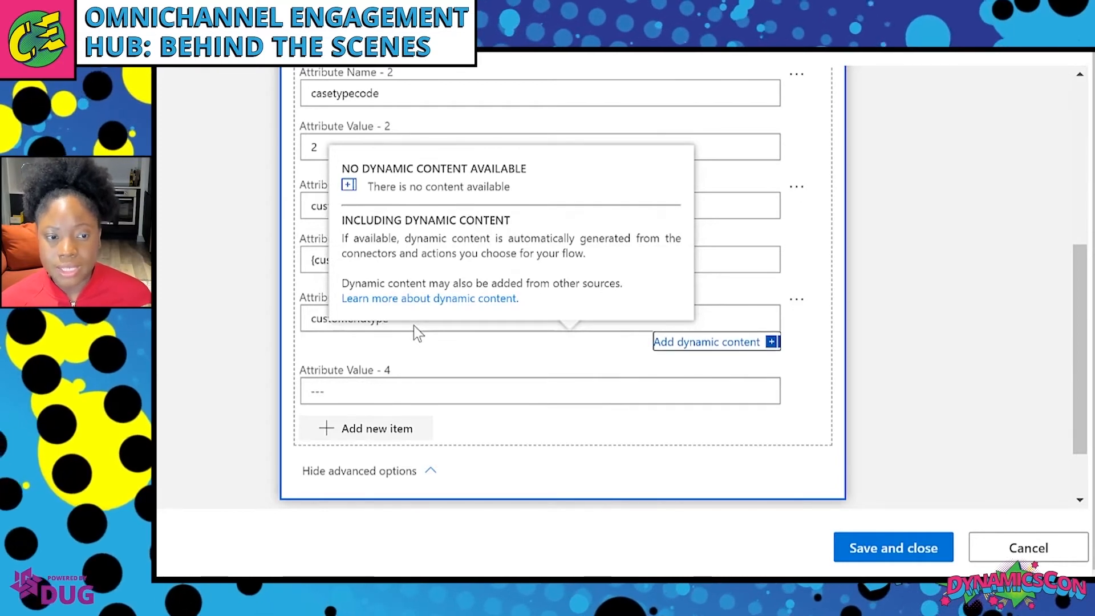
key("Tab")
key("ctrl+v")
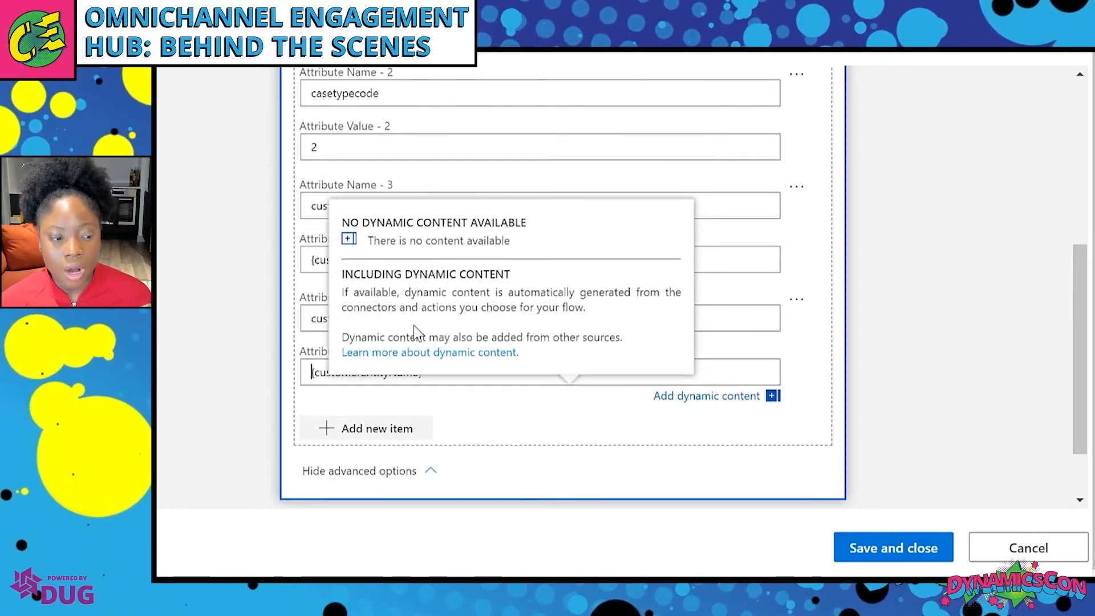
left_click(513, 118)
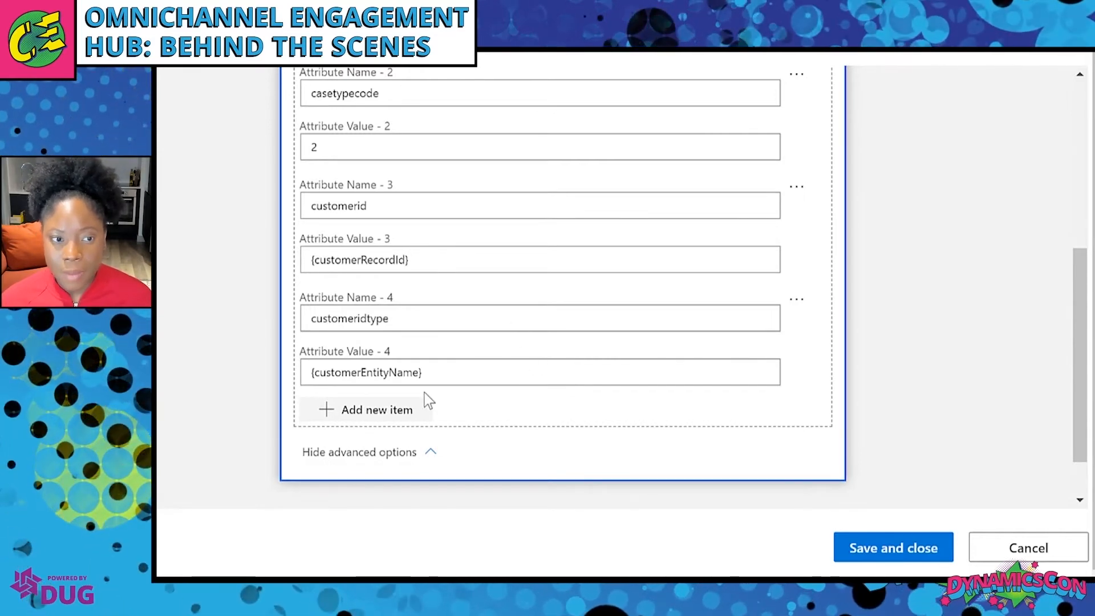
Add a fifth attribute for the customer name, set to its customer placeholder.
left_click(384, 430)
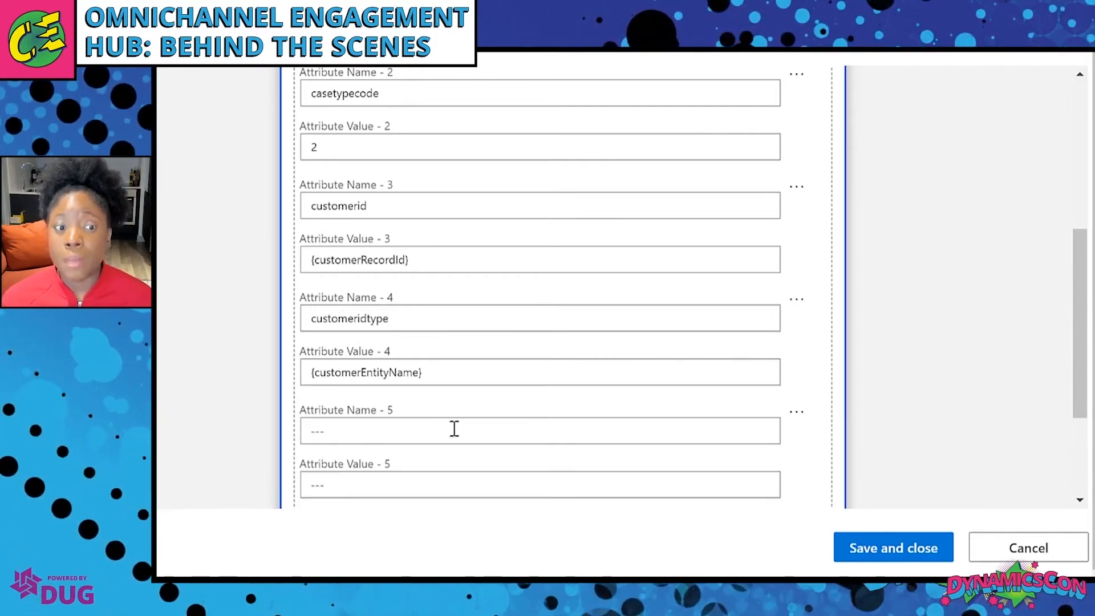
left_click(454, 429)
type("cus")
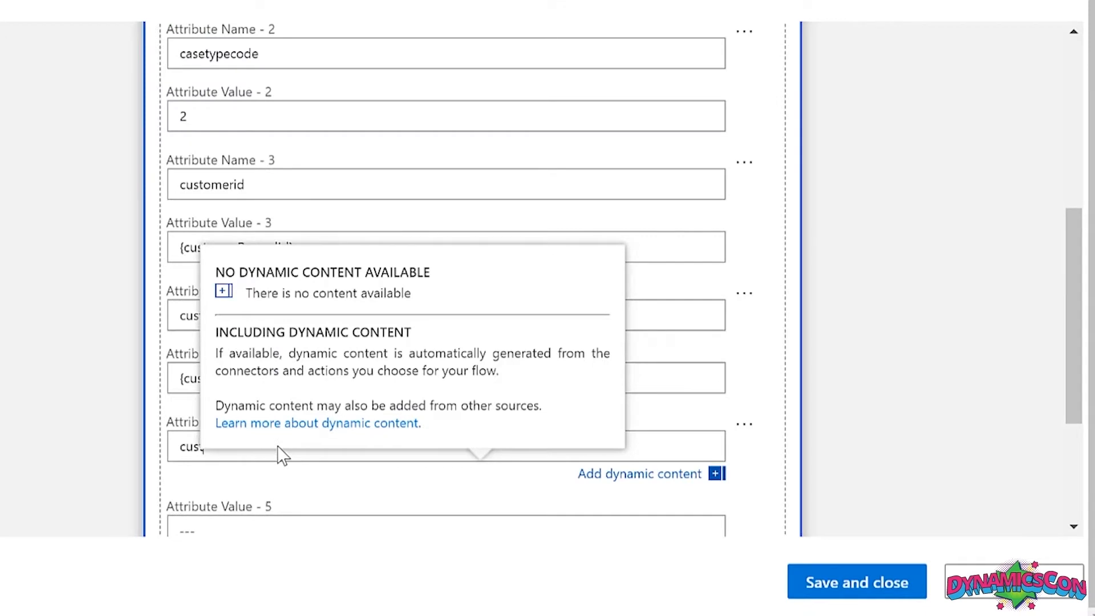
type("tomername")
key("Tab")
key("Tab")
key("Tab")
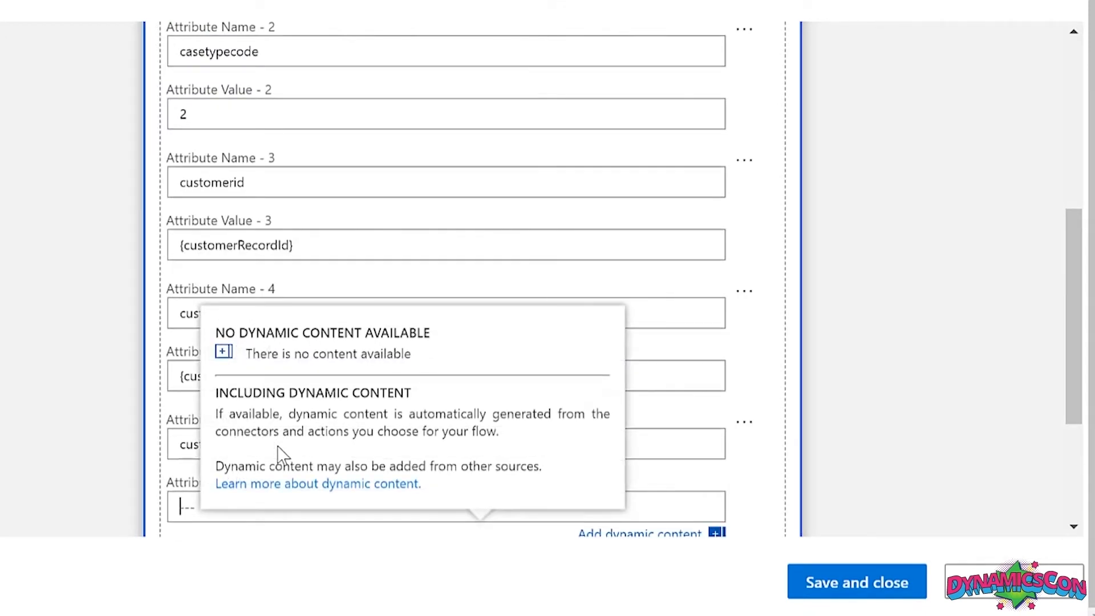
left_click(861, 231)
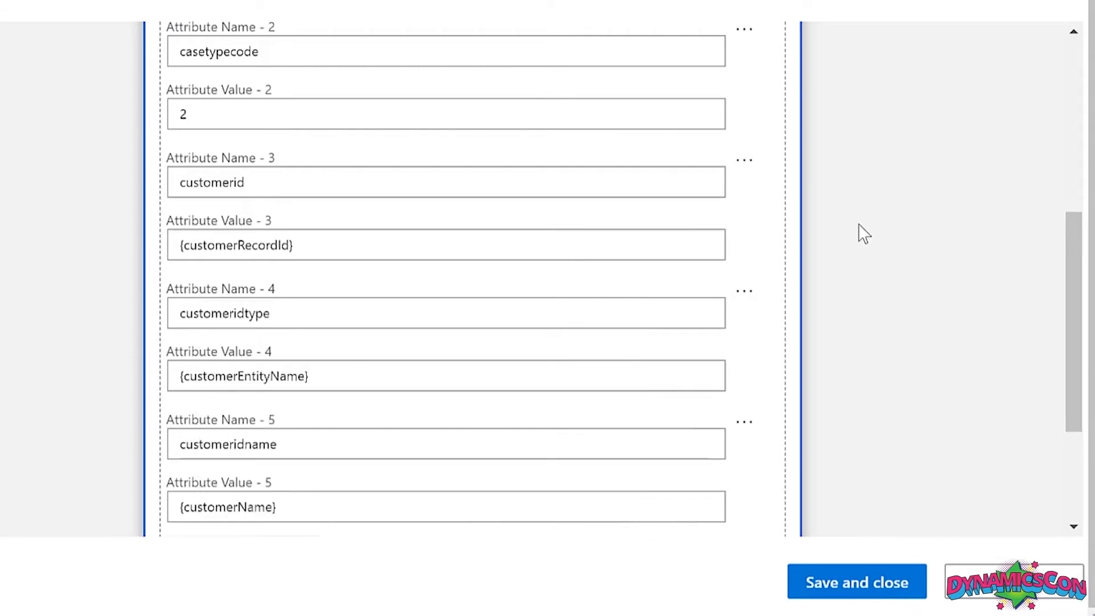
scroll(860, 231, "down", 2)
scroll(863, 232, "down", 1)
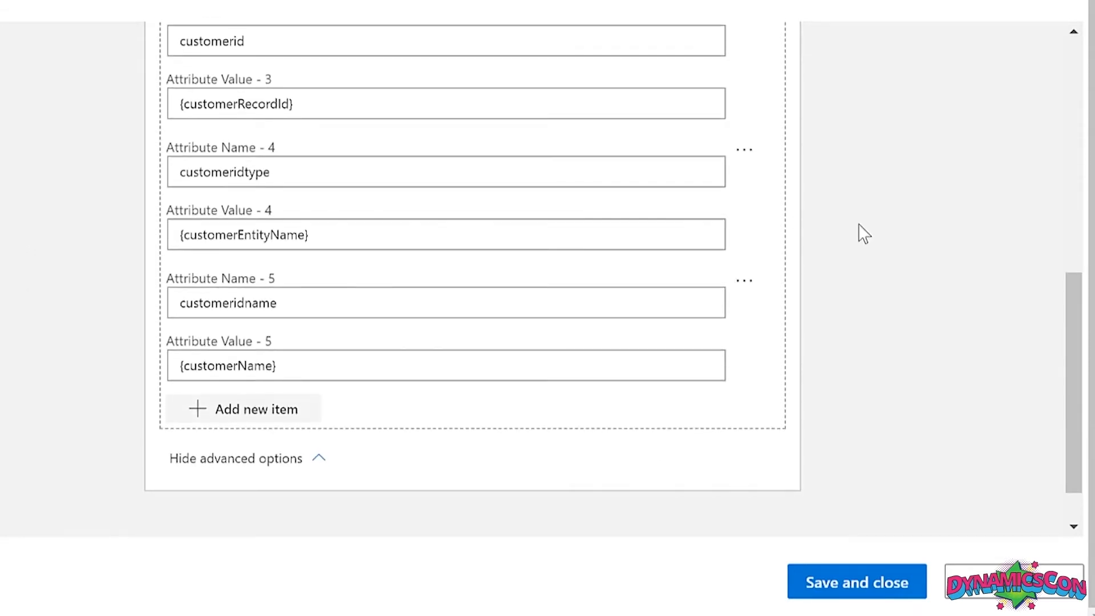
Add the title attribute with the chatReason placeholder, then save and close the macro.
left_click(291, 412)
left_click(306, 444)
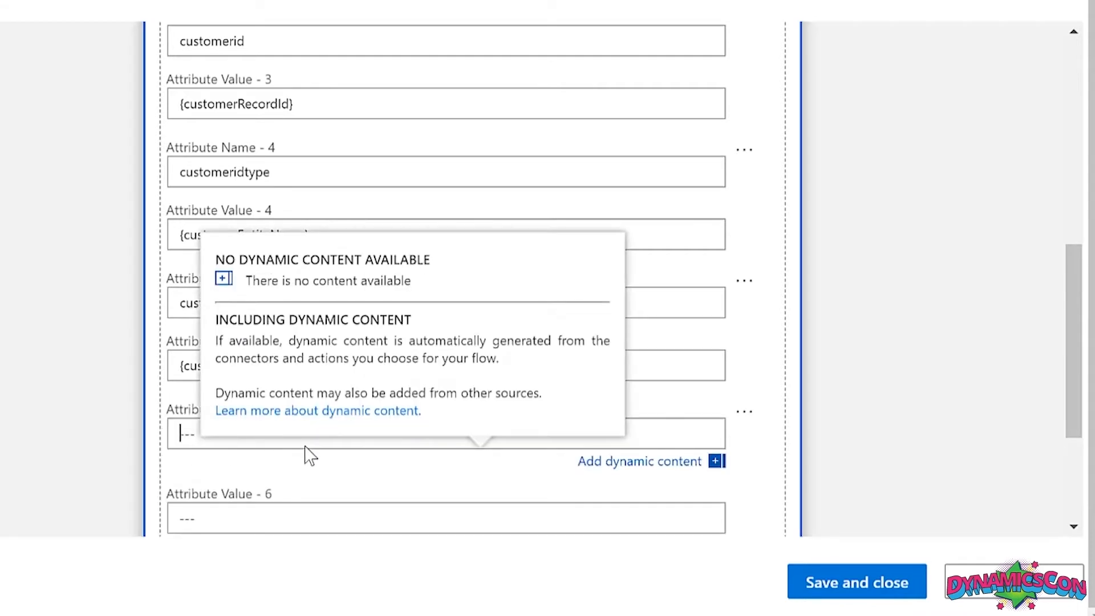
key("Tab")
key("Tab")
key("Tab")
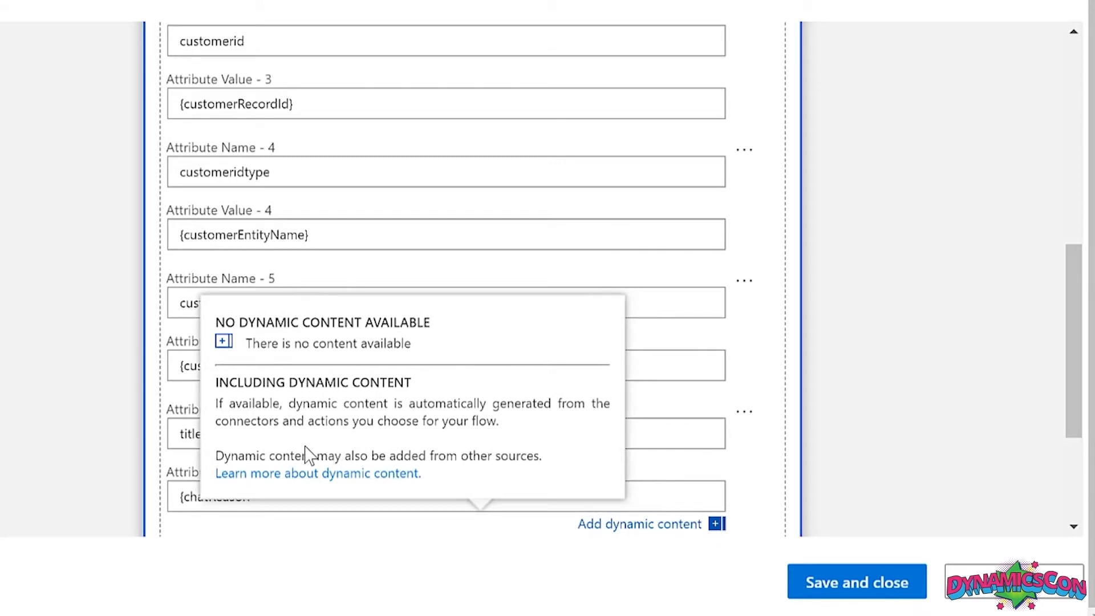
left_click(864, 175)
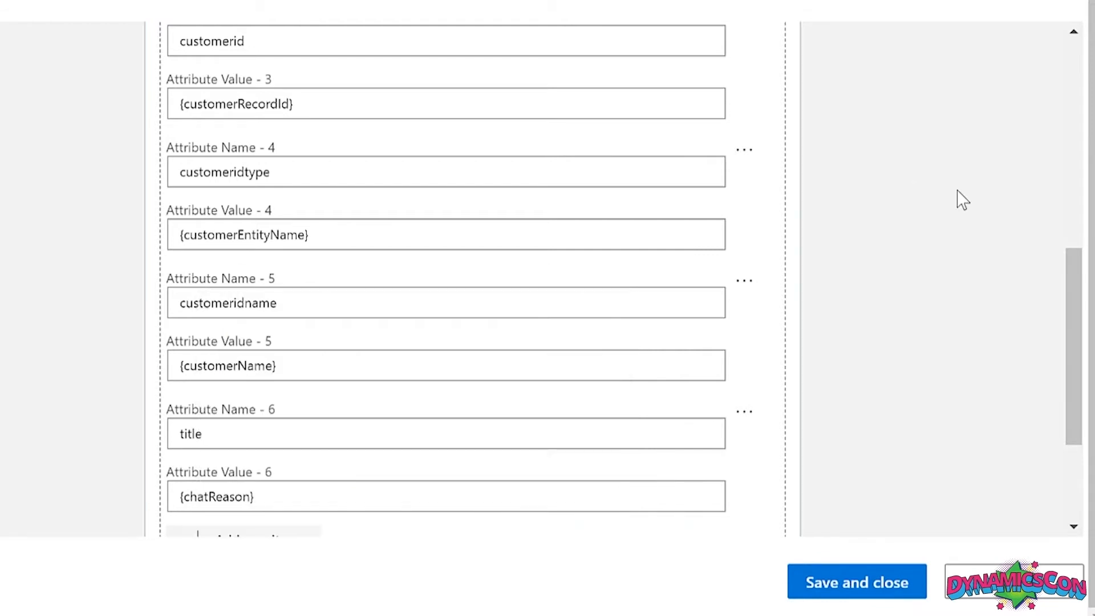
scroll(1070, 268, "down", 3)
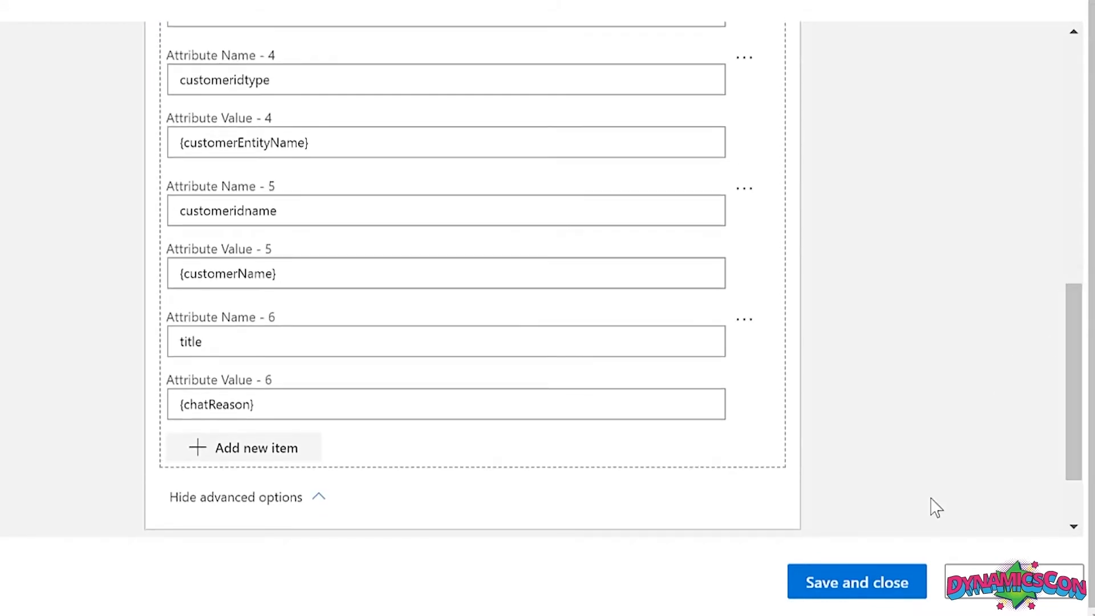
left_click(906, 583)
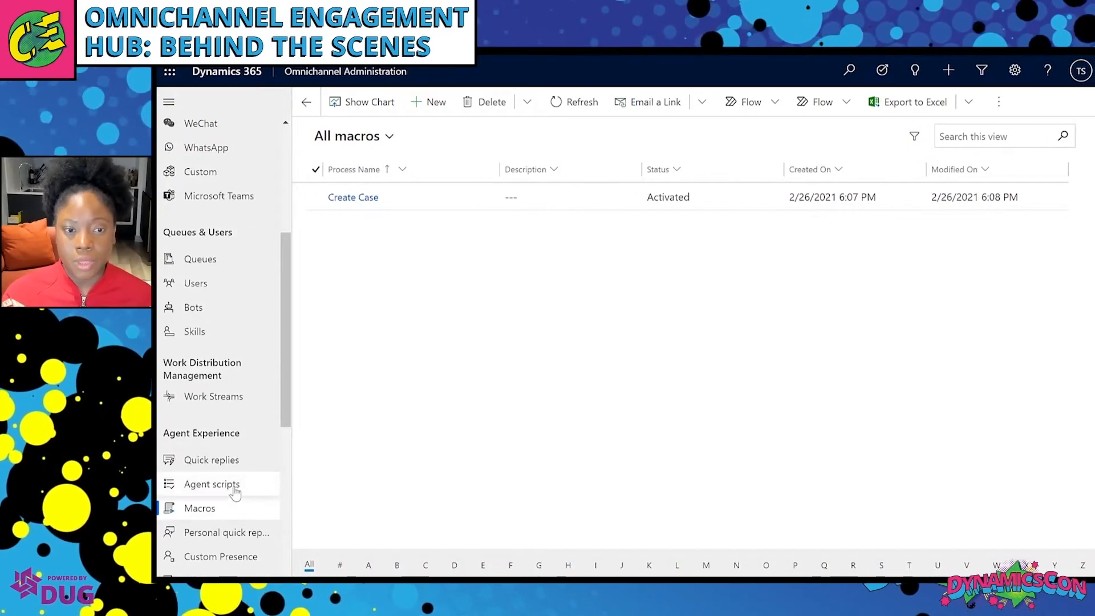
Go to Agent scripts under Agent Experience in the sitemap.
left_click(234, 490)
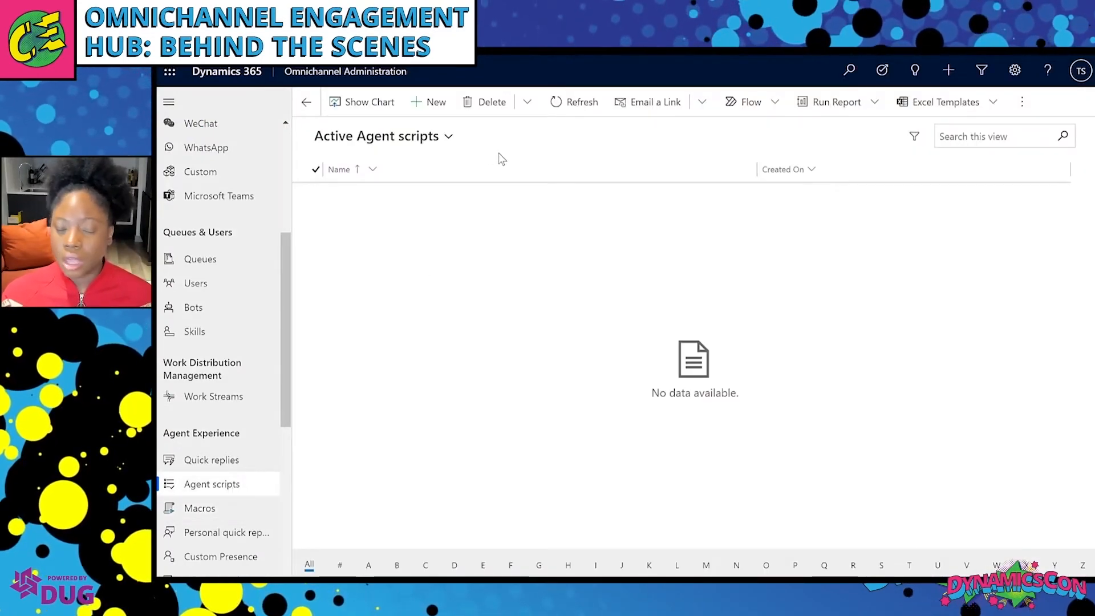
Create agent script 'Welcome Script' with unique name tri_welcome and no description, then save.
left_click(441, 113)
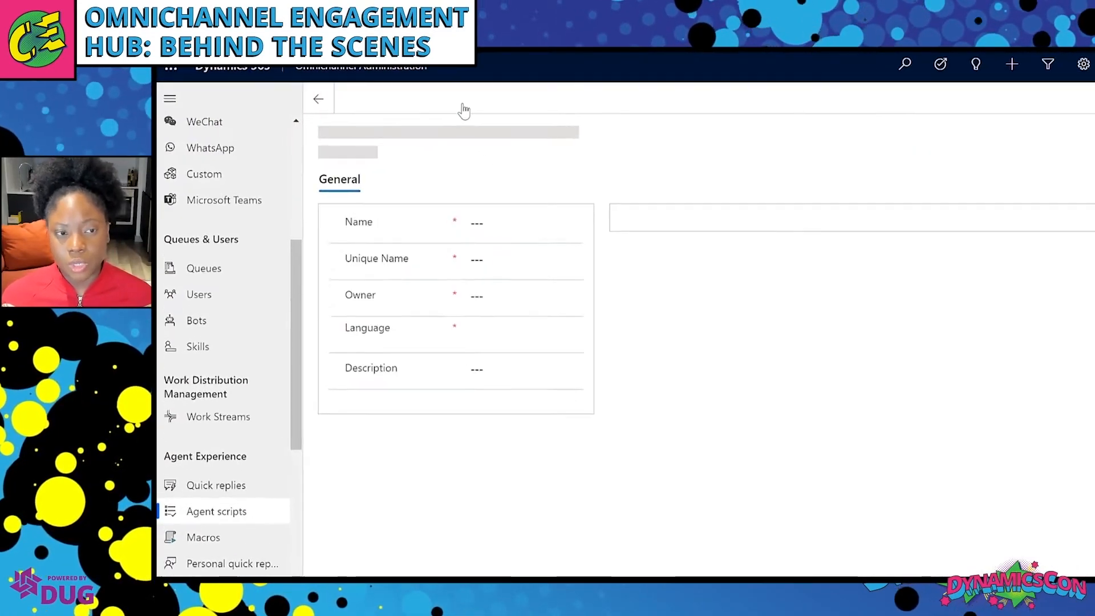
left_click(488, 202)
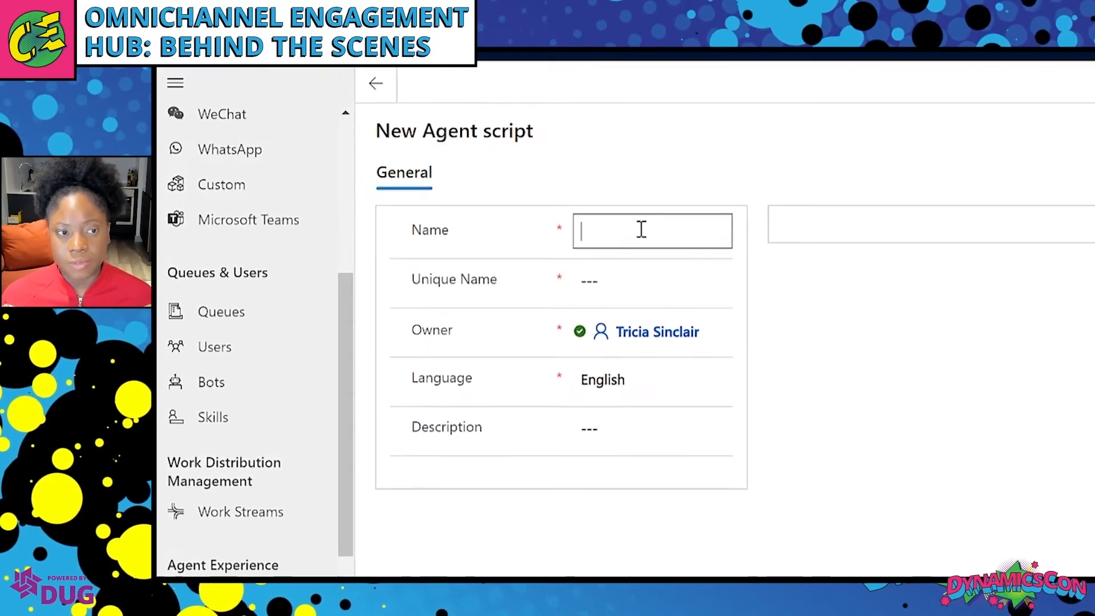
type("We")
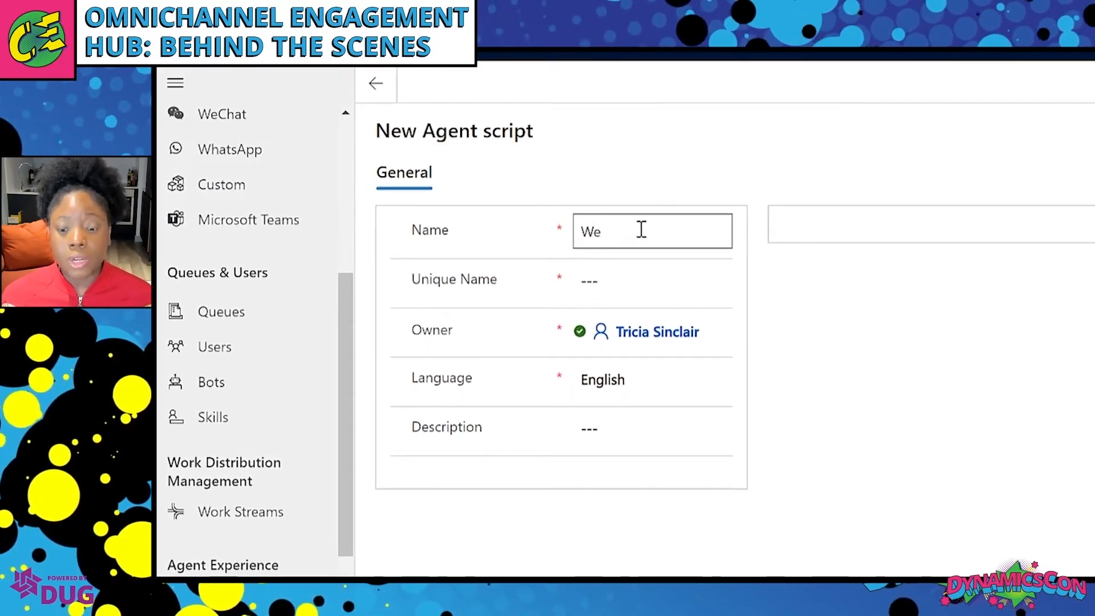
type("lcome Script")
left_click(636, 277)
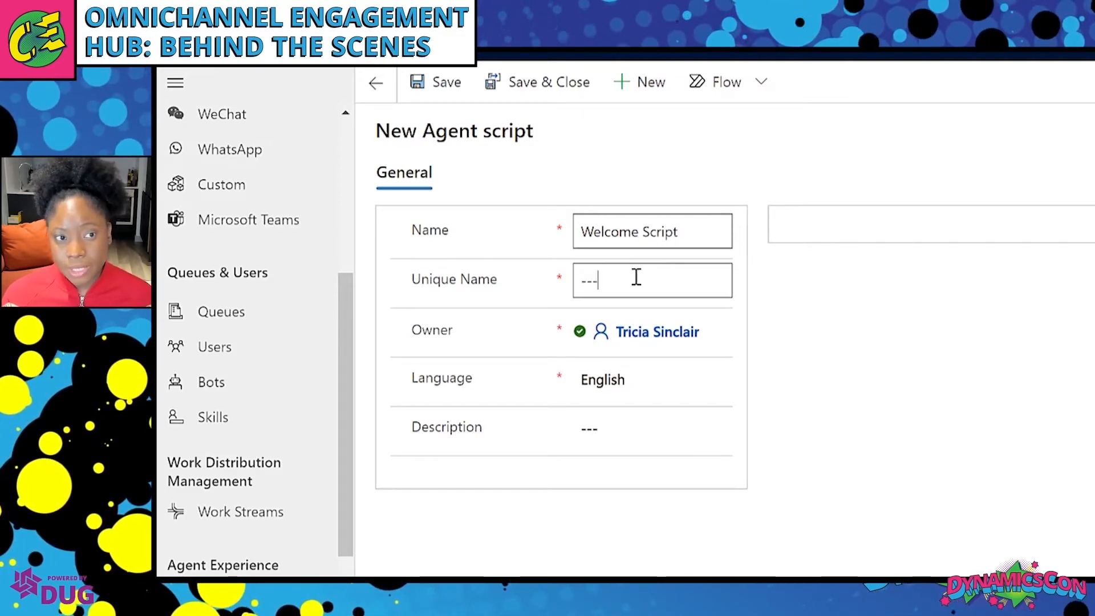
type("tri")
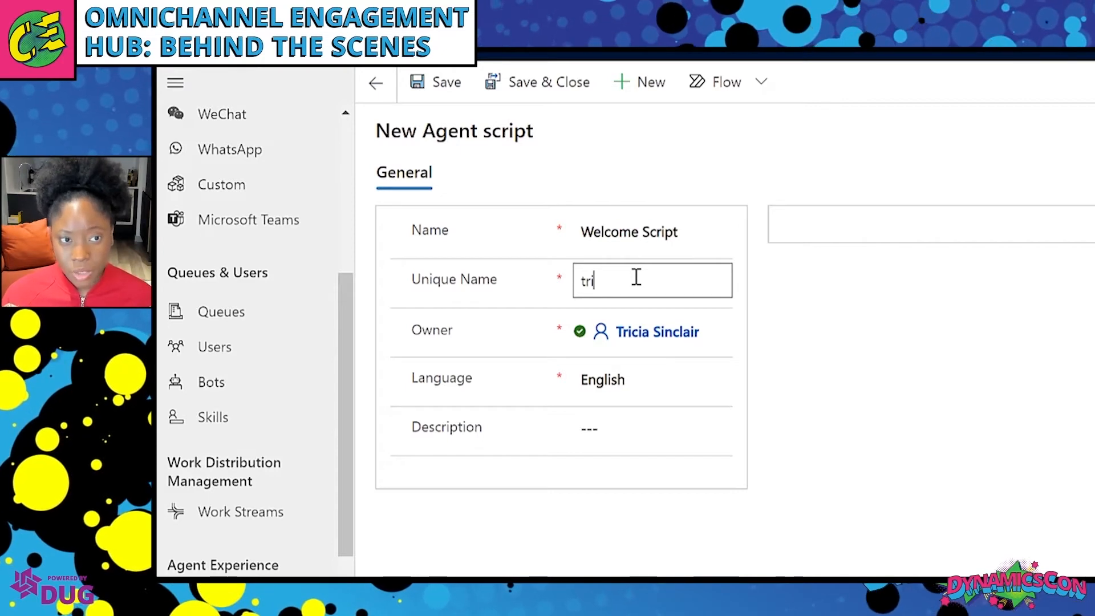
type("_welcomer")
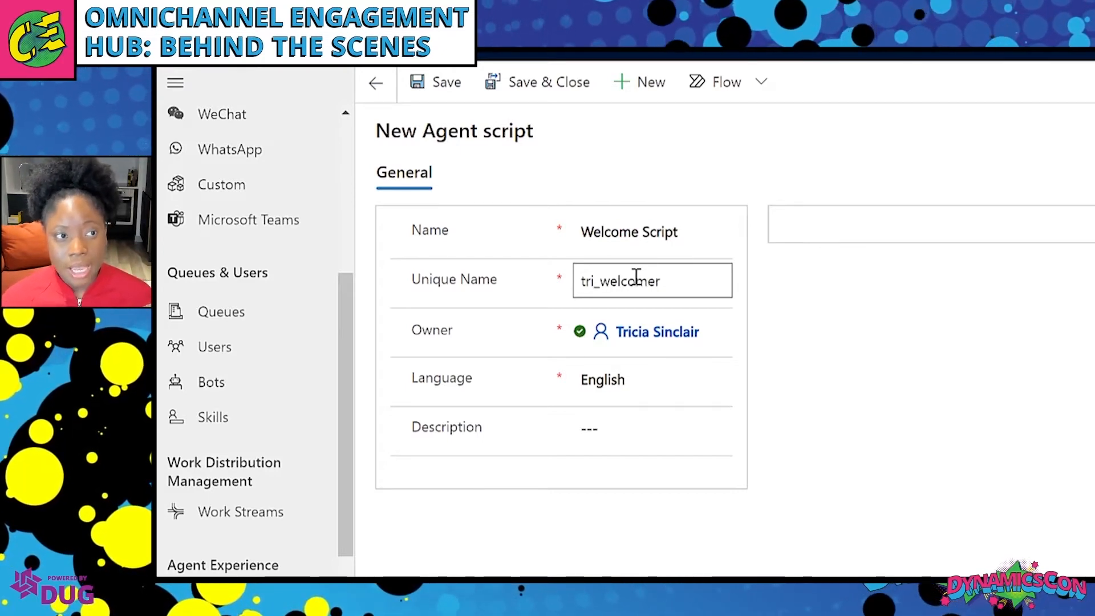
key("BackSpace")
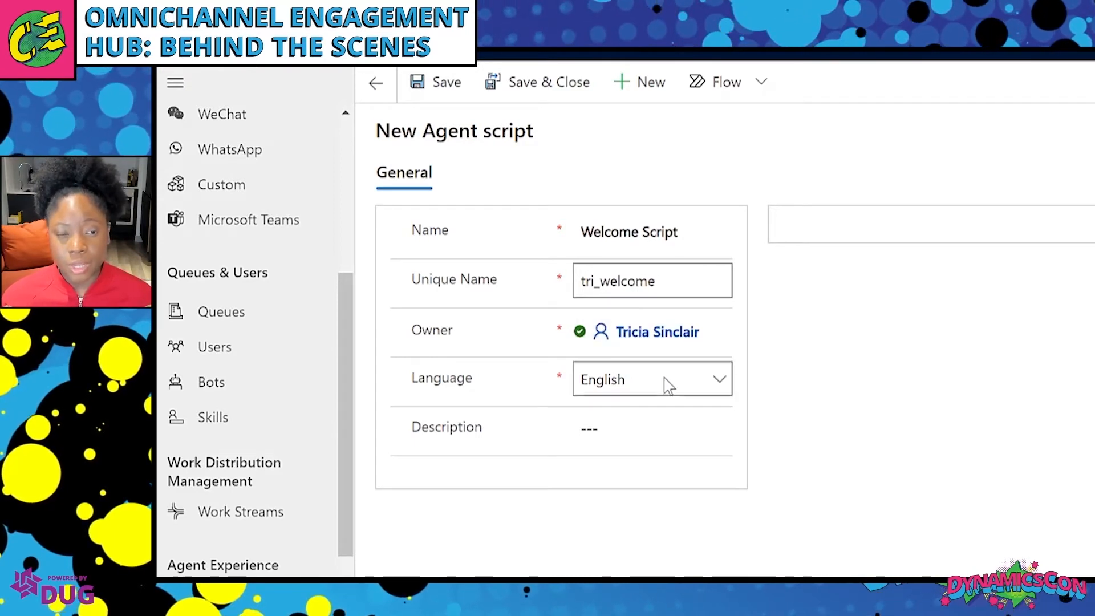
left_click(681, 427)
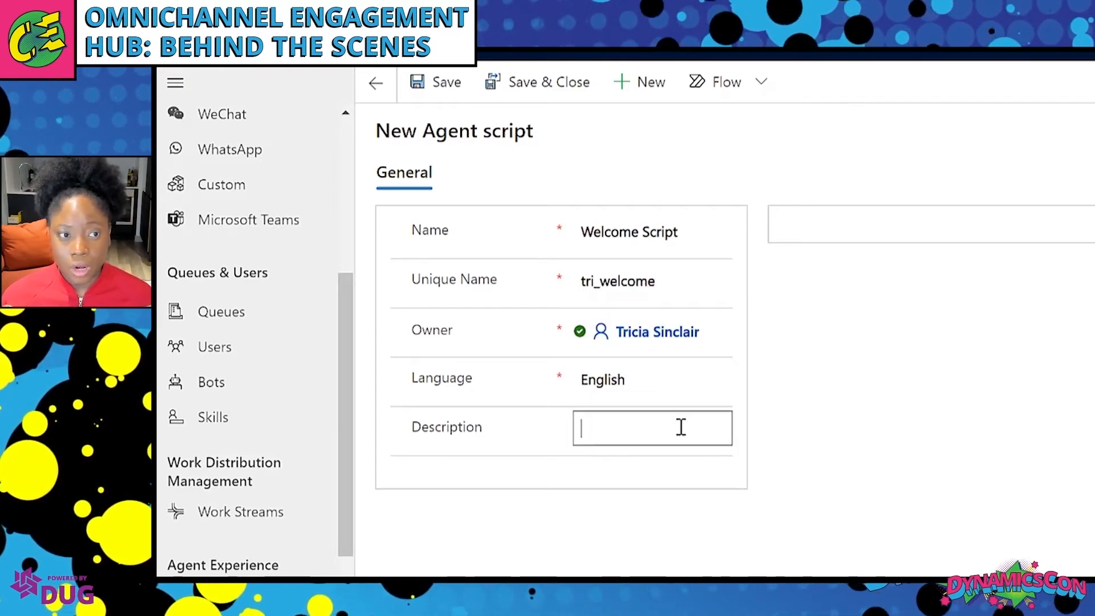
left_click(798, 352)
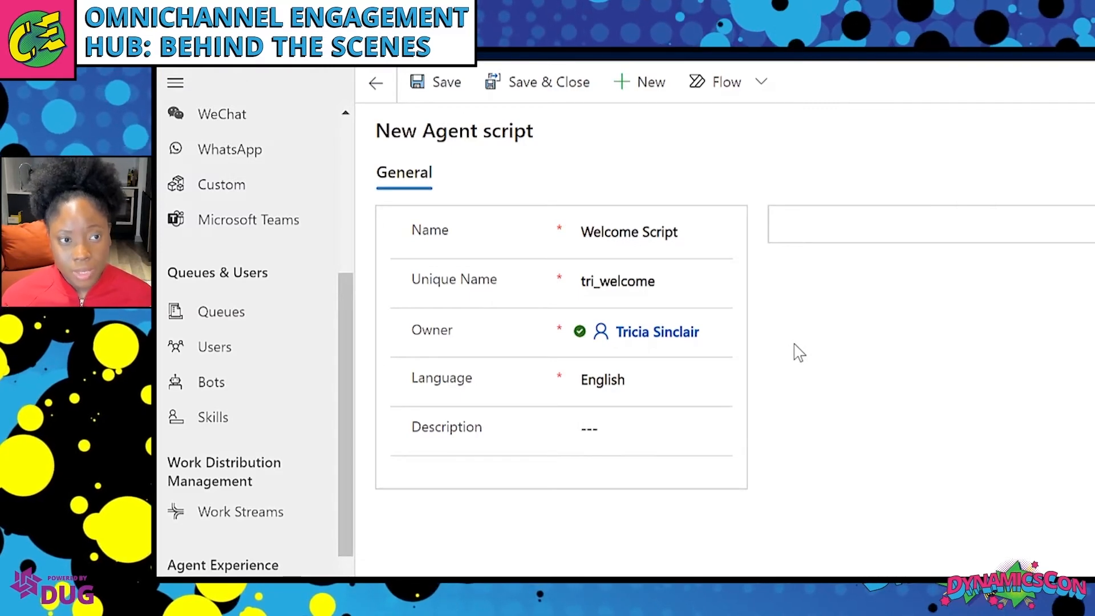
left_click(441, 86)
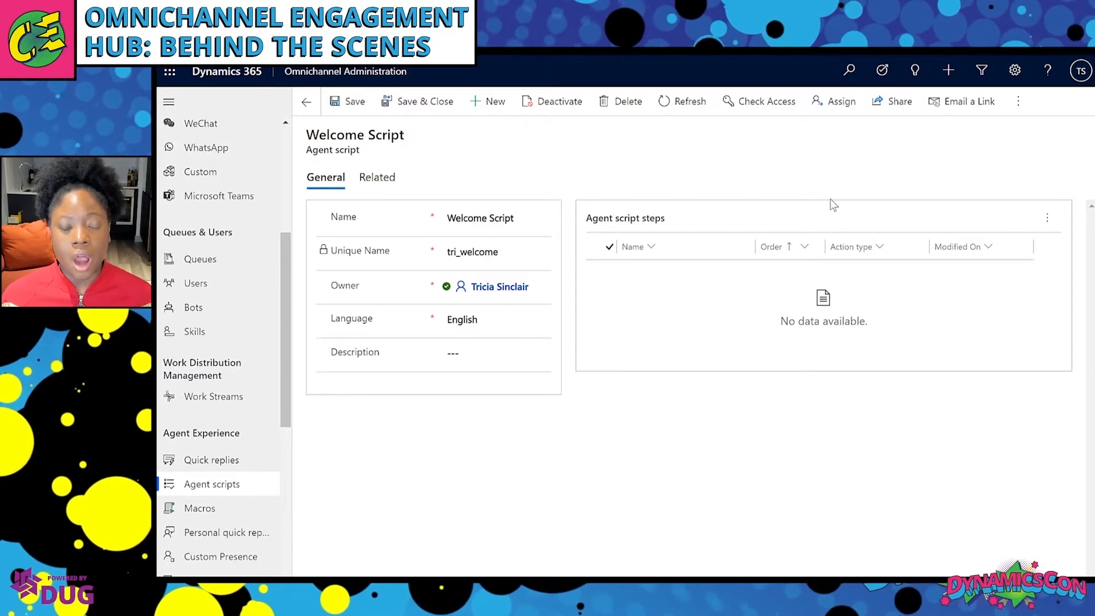
Choose New Agent script step from the steps grid menu to open Quick Create.
left_click(1045, 224)
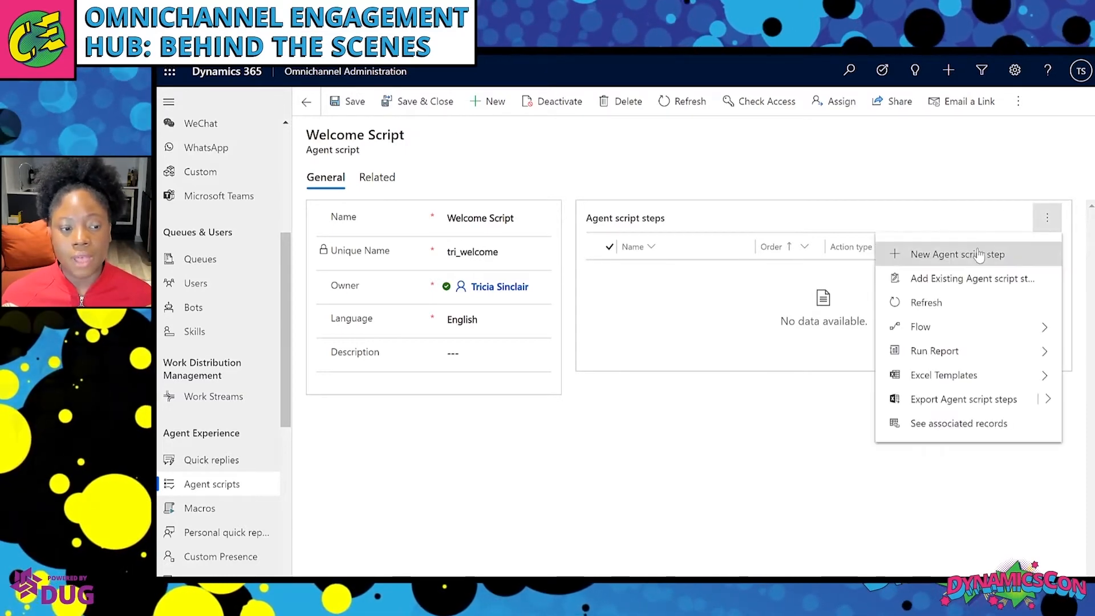
left_click(979, 255)
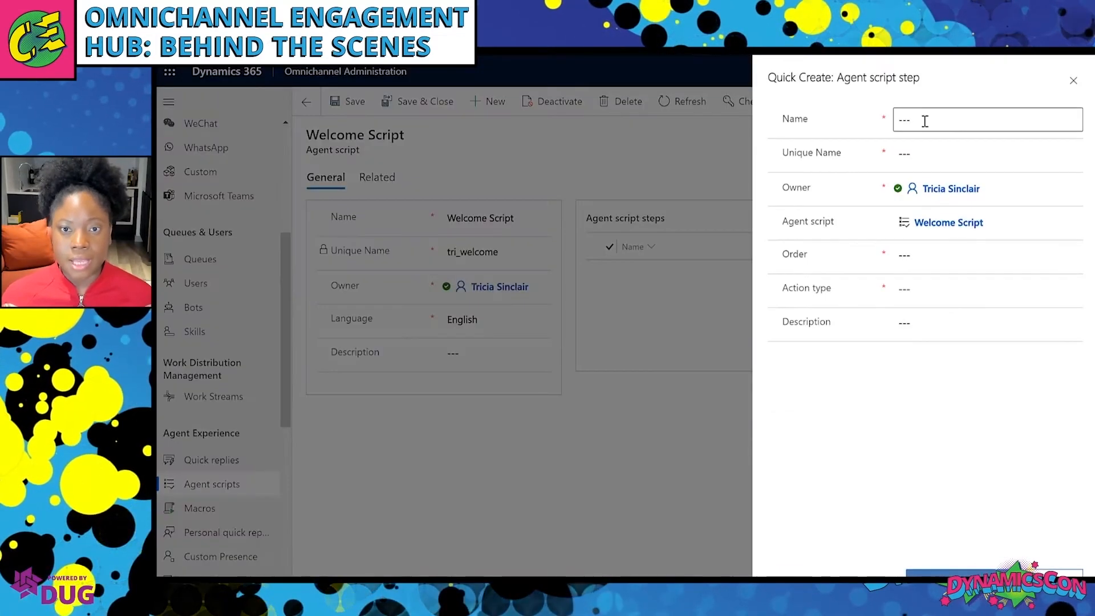
Name the step 'Introduce Agent' with unique name tri_introduction and order 1.
left_click(924, 120)
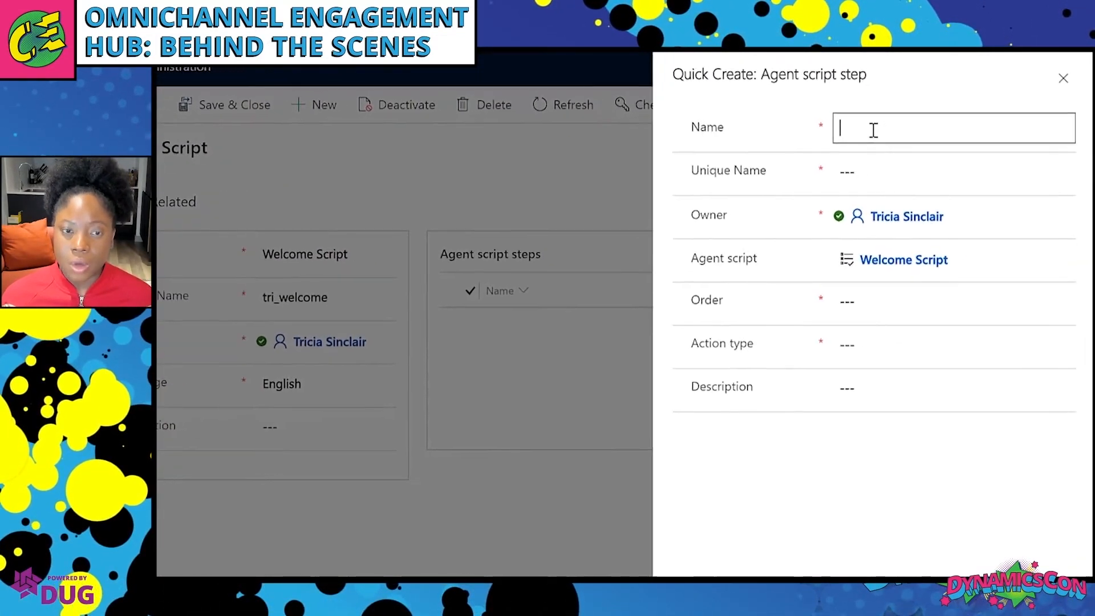
type("Intro")
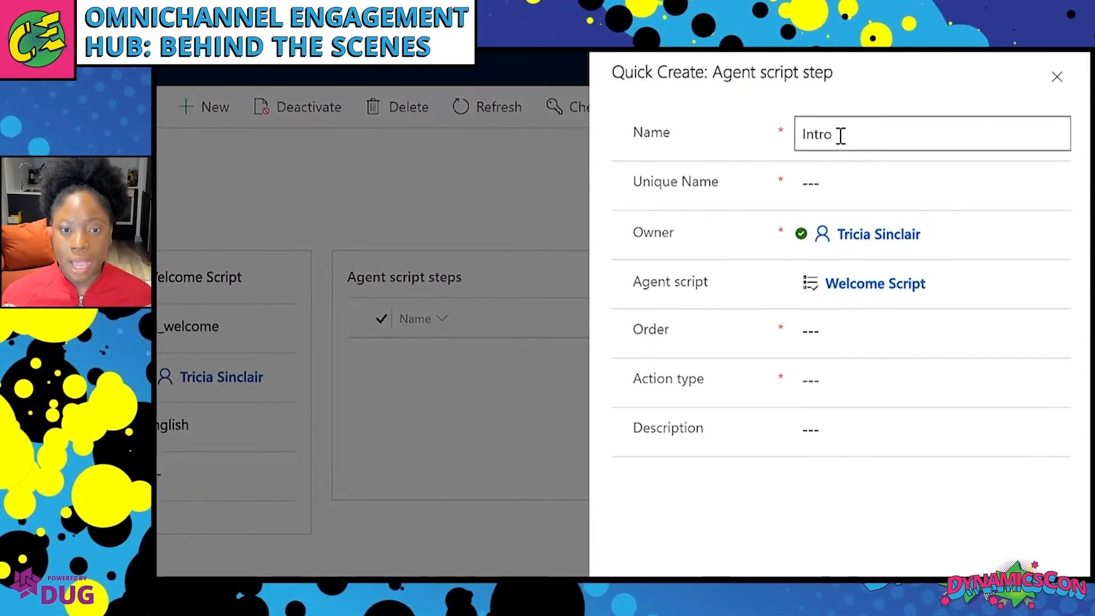
type("duc")
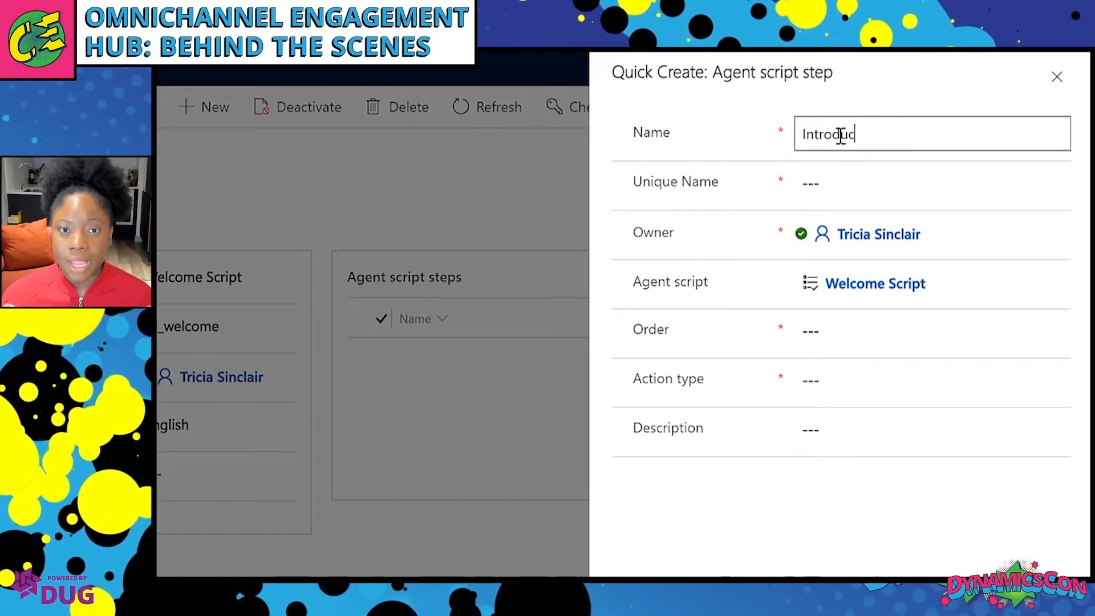
type("e")
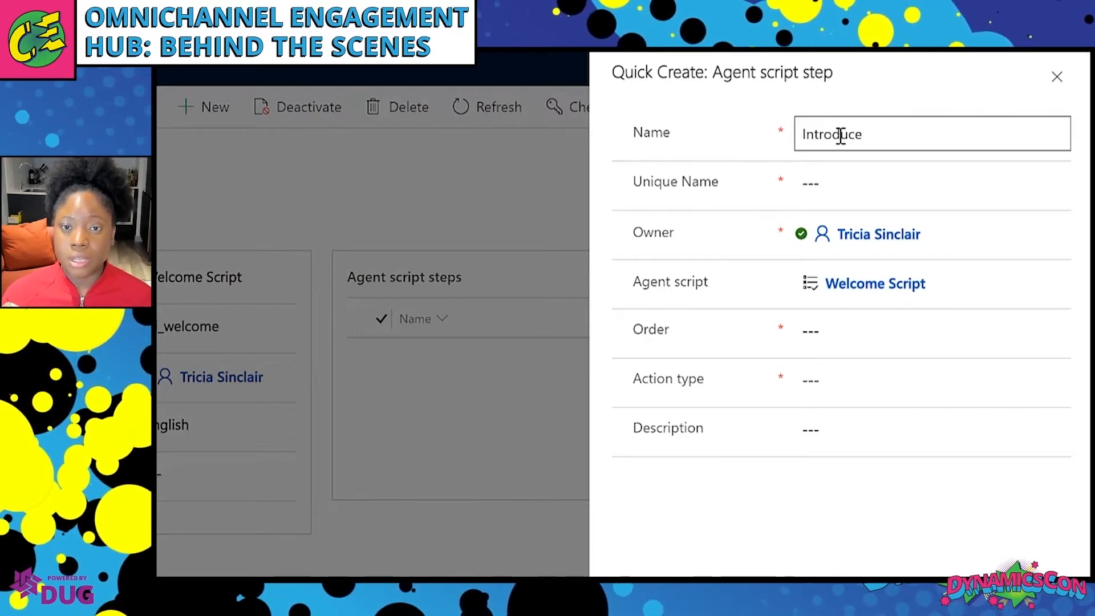
type("Agent")
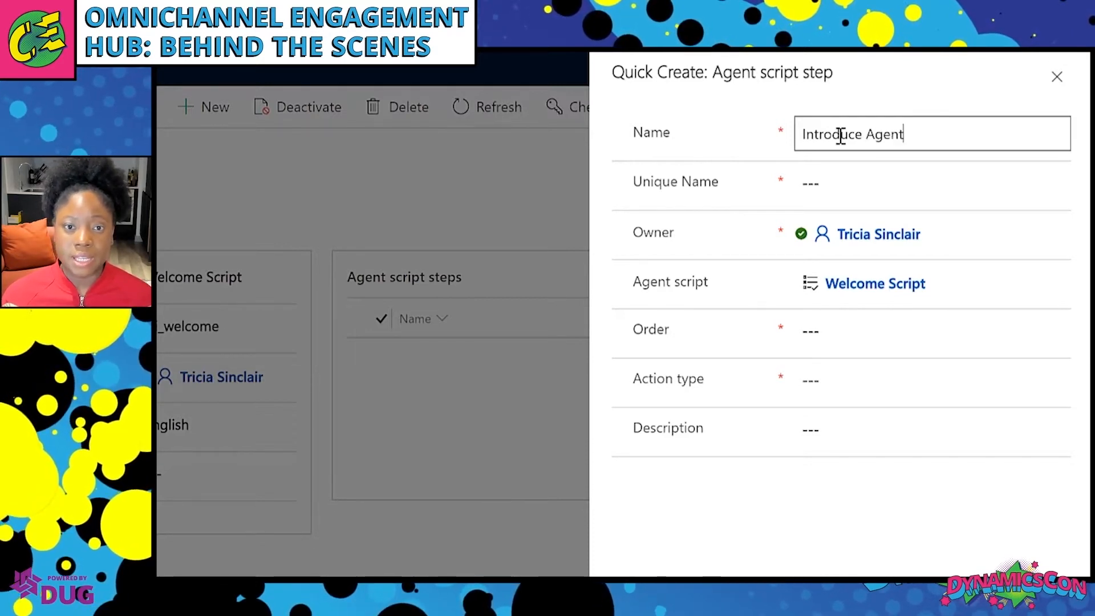
left_click(828, 183)
type("t")
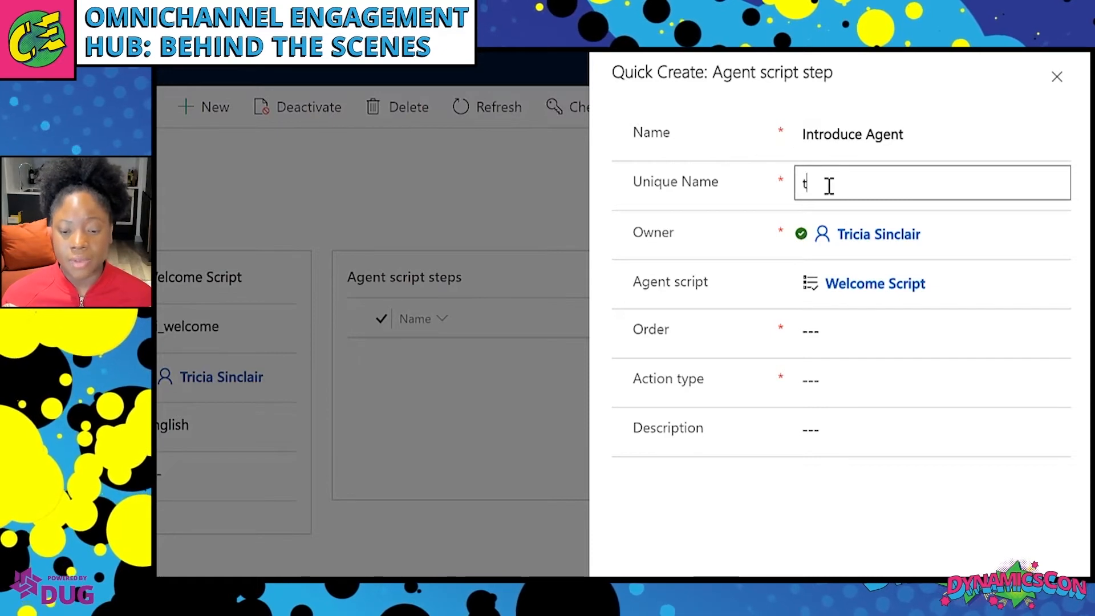
type("ri_introduction")
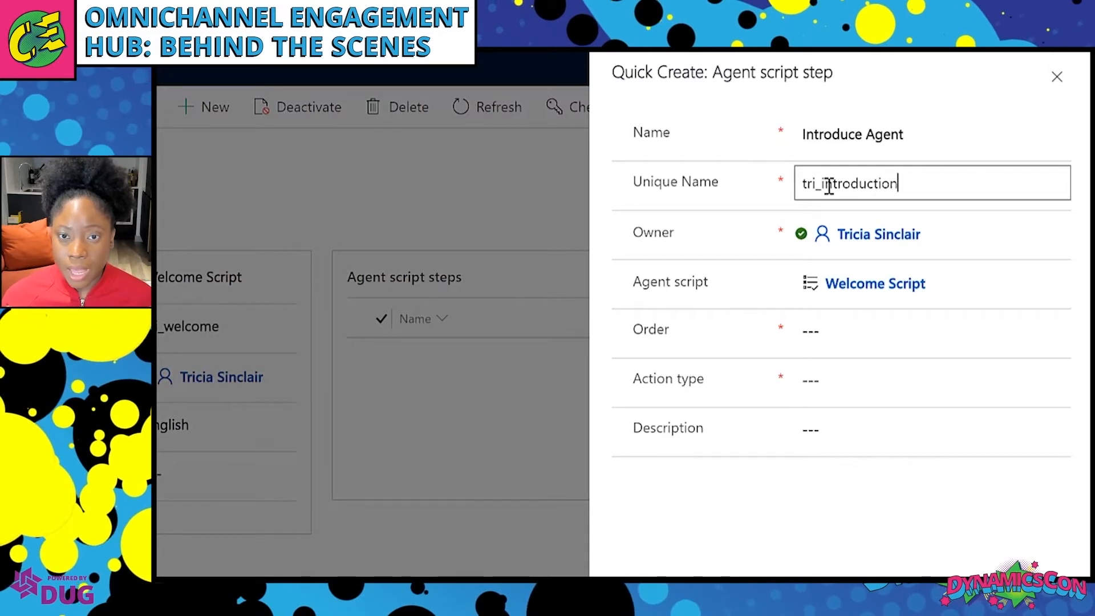
left_click(832, 327)
type("1")
Make it a Text action reading 'Greet customer with quick reply. If customer has not been validated, validate the', then save.
left_click(837, 371)
left_click(843, 388)
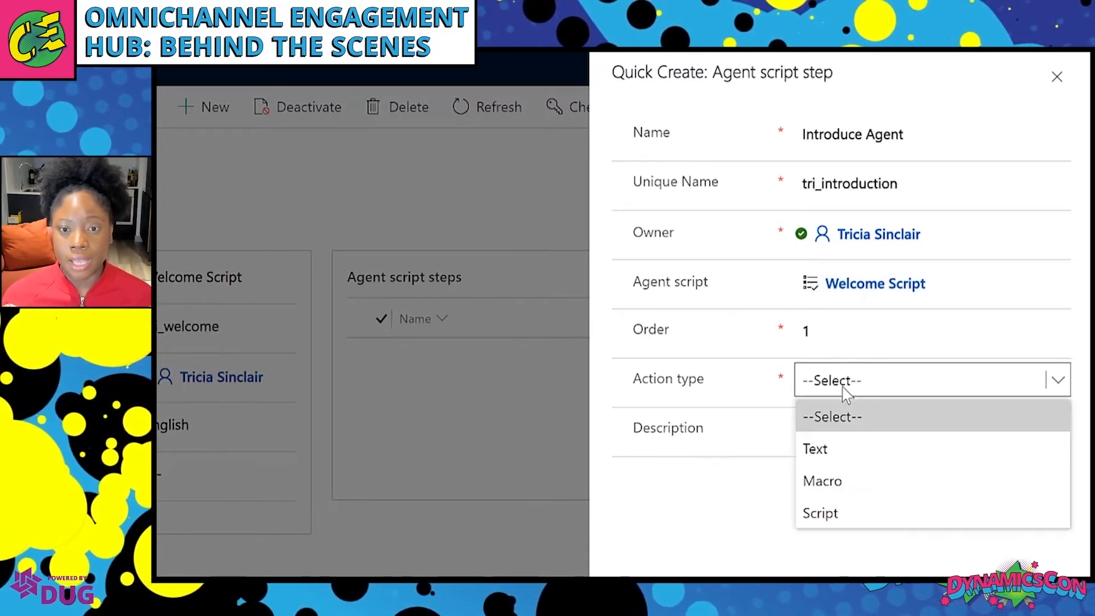
left_click(849, 456)
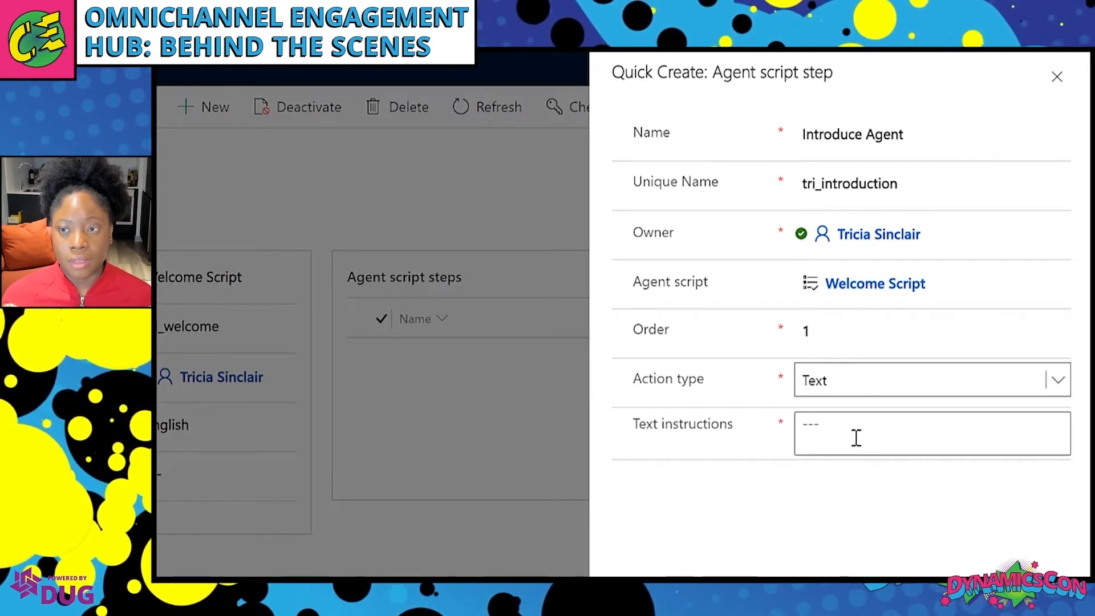
left_click(856, 437)
left_click(859, 425)
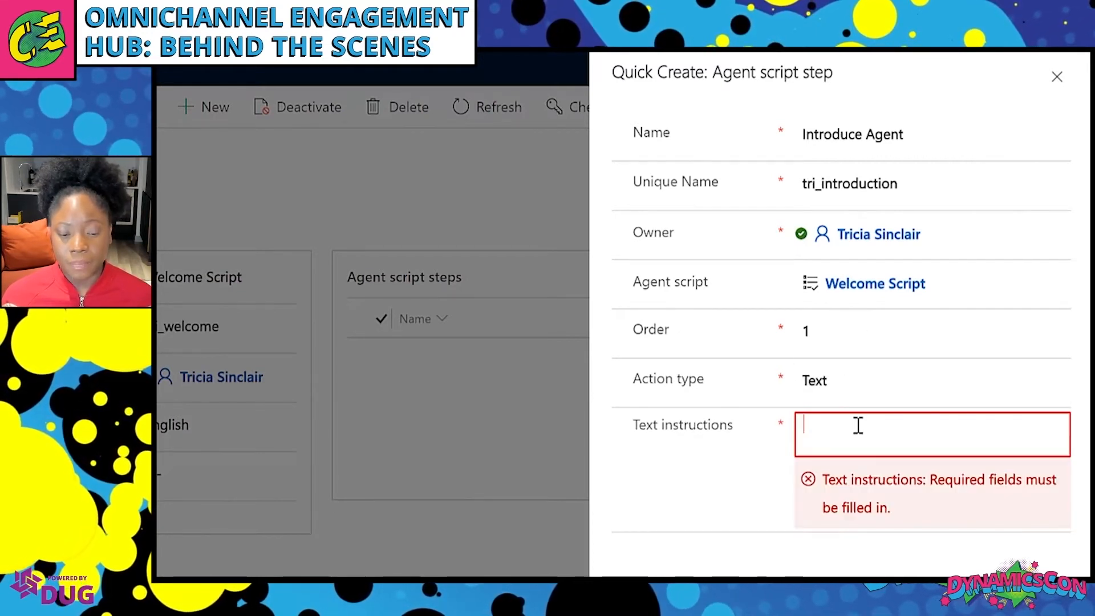
type("Greet")
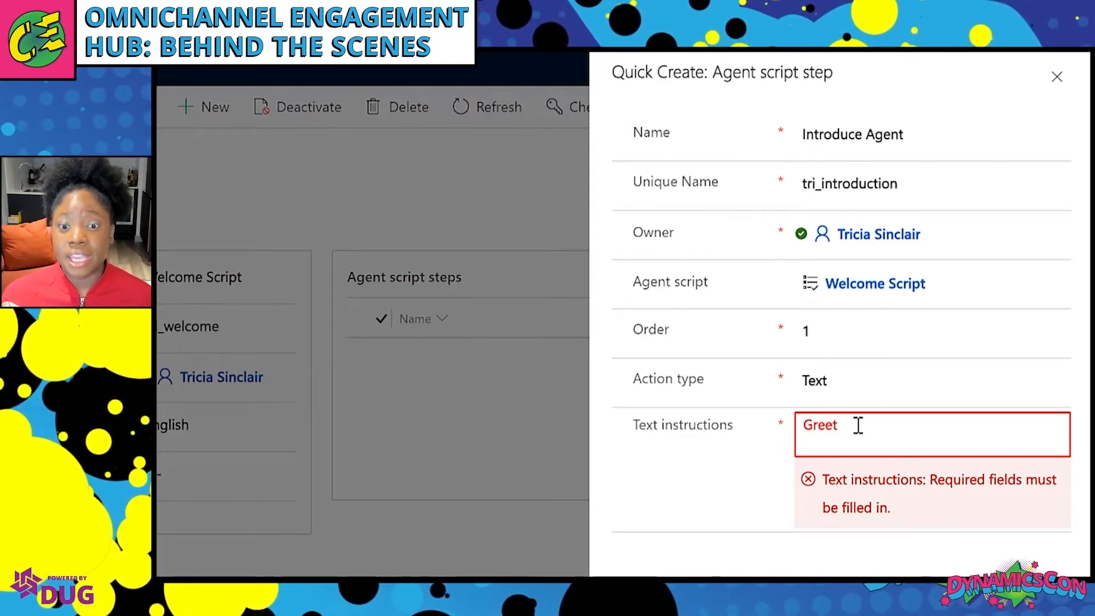
type(" custome")
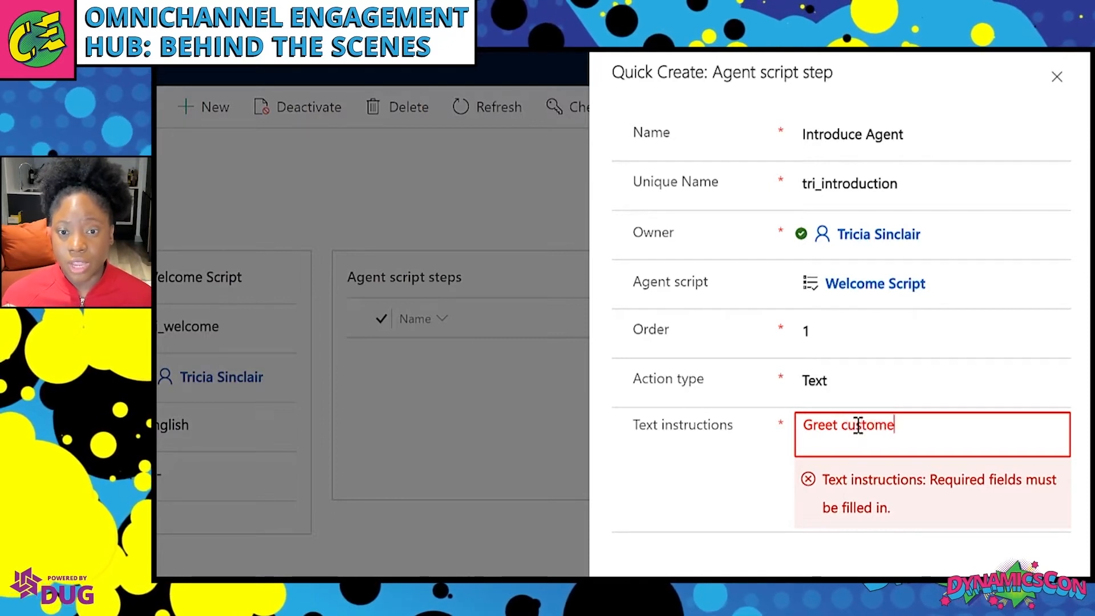
type("r with quick repl")
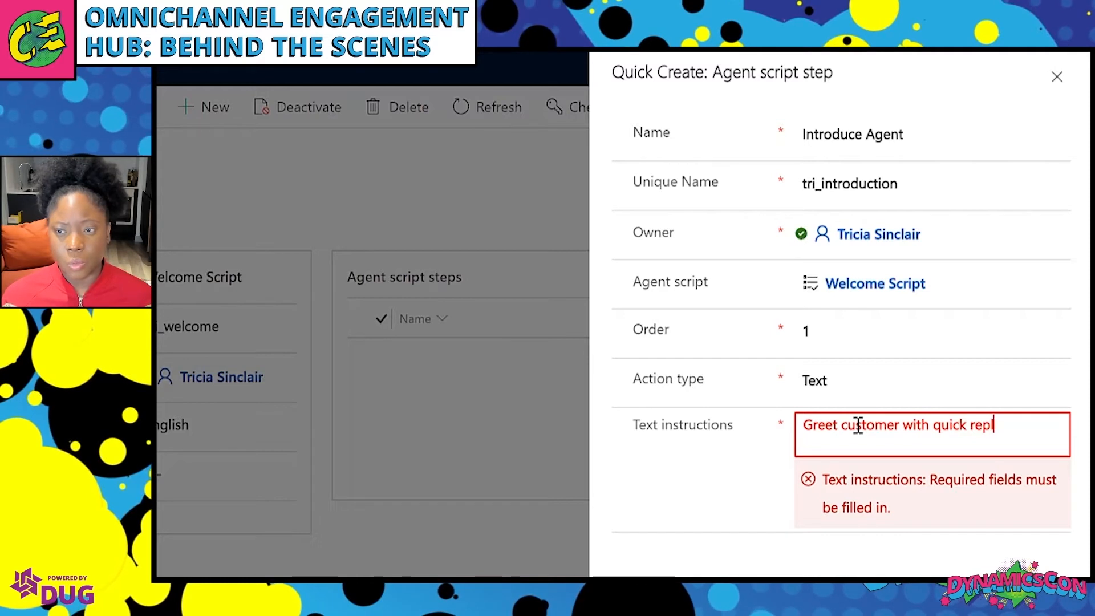
type("y. If customer has")
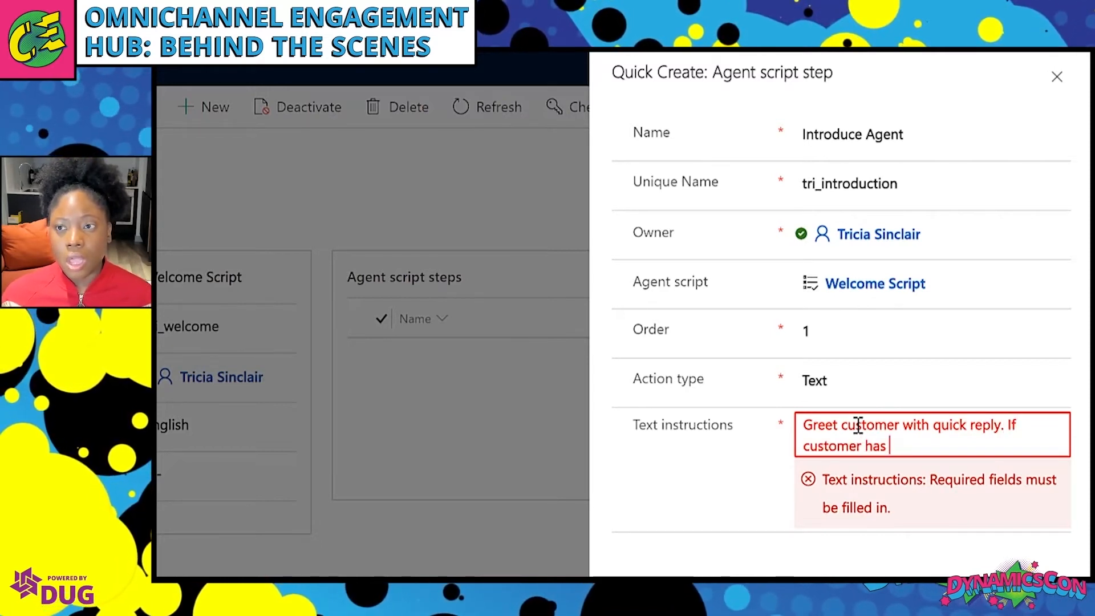
type(" not been valid")
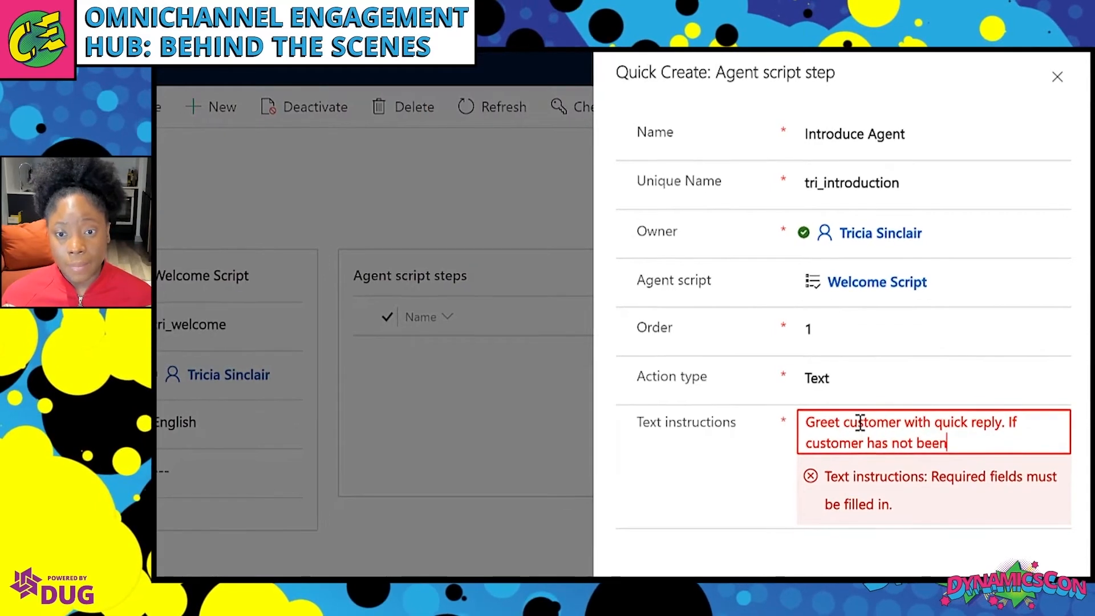
type("ated, v")
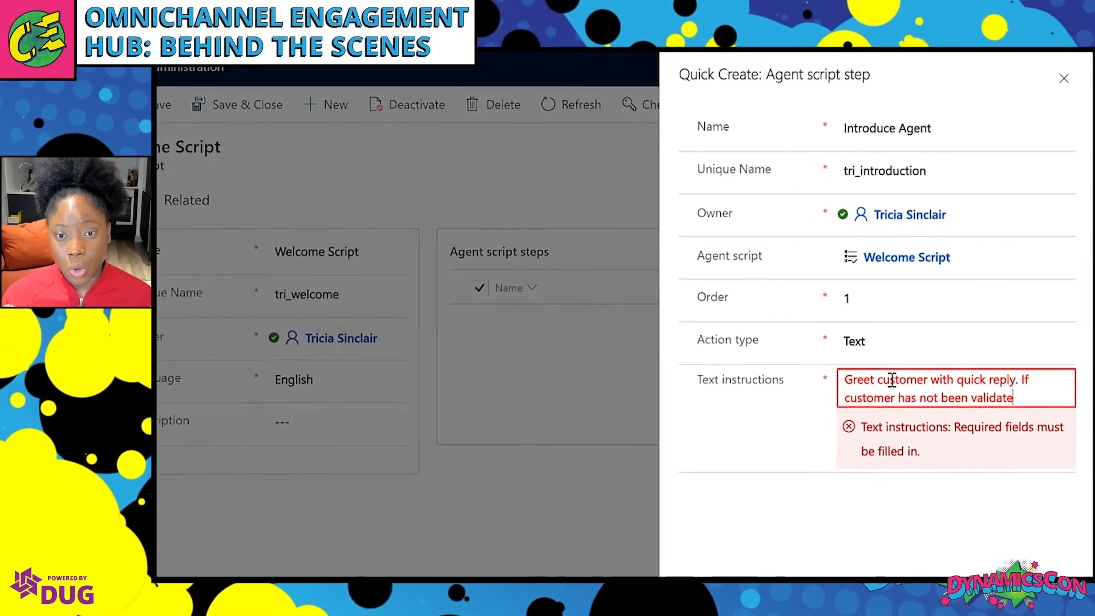
type("alid")
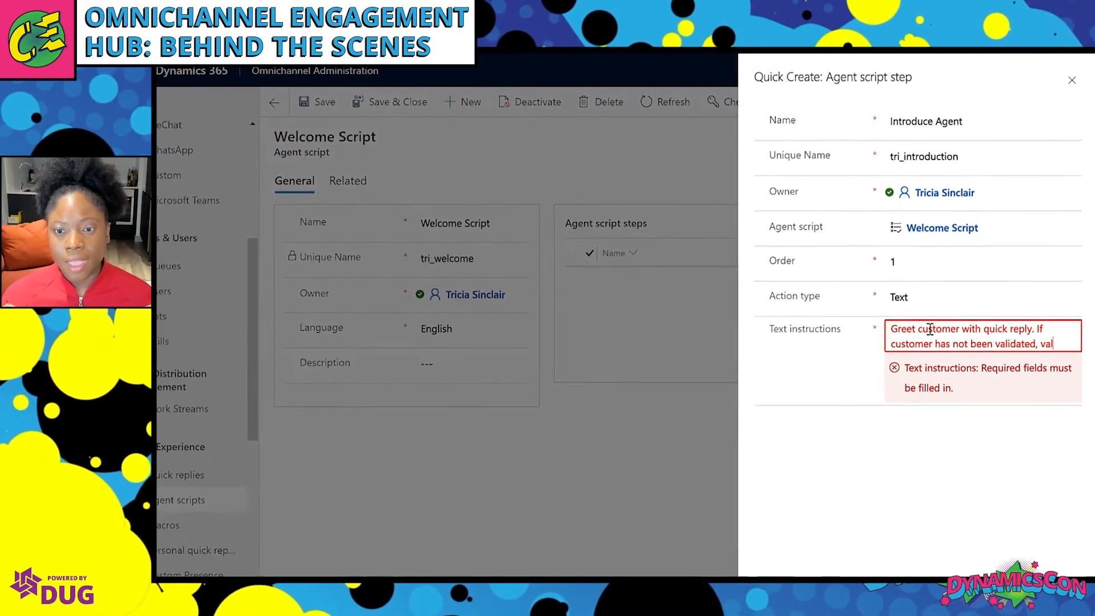
type("ate the customer.")
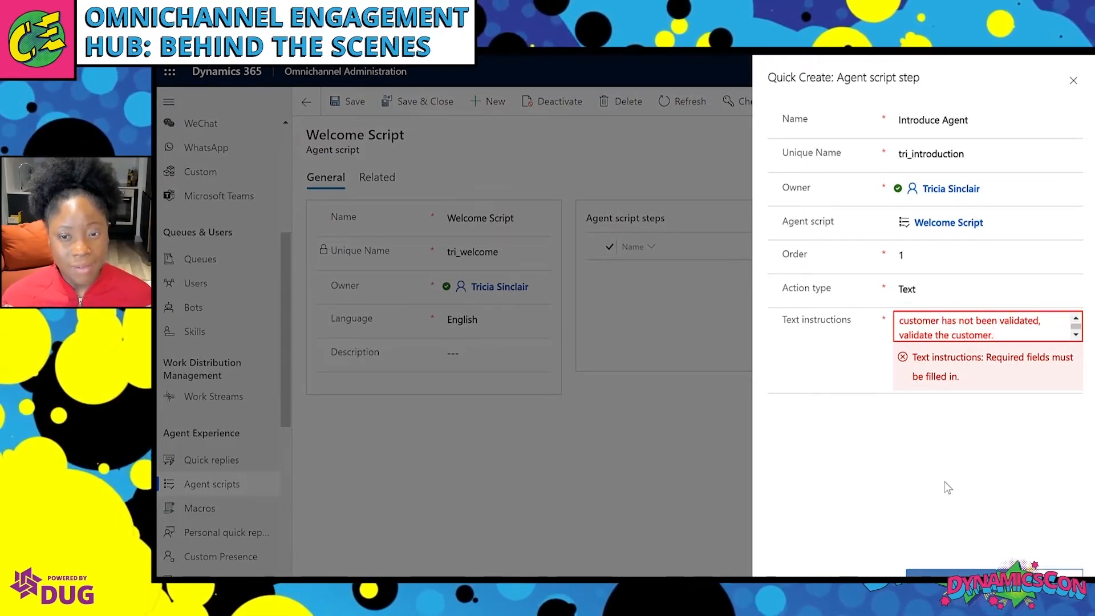
left_click(949, 573)
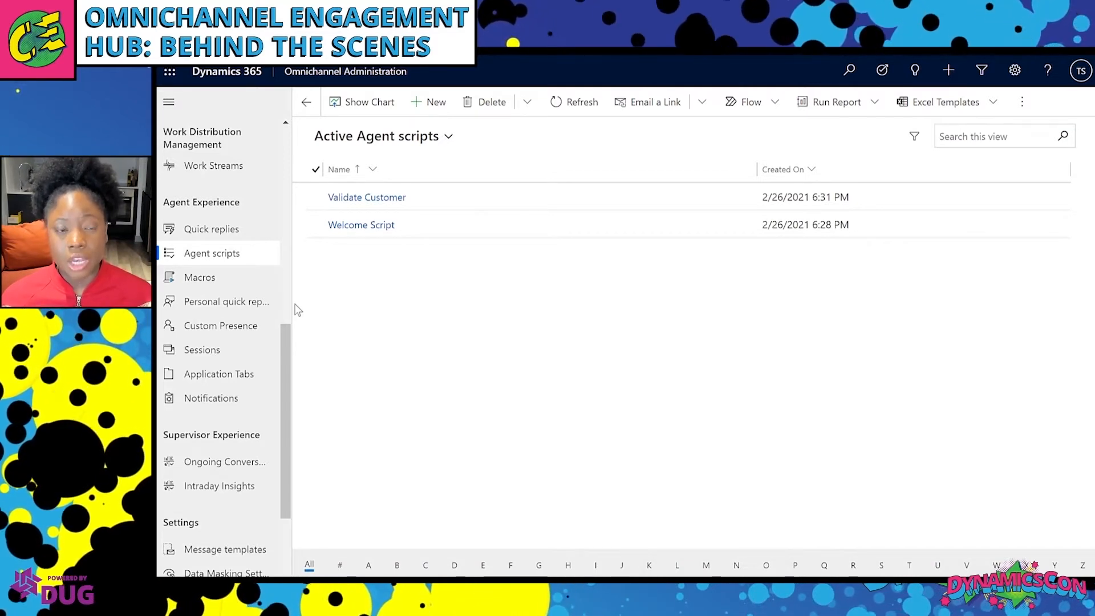
Open the Chat session - default template's Agent scripts tab and its grid options menu.
left_click(234, 349)
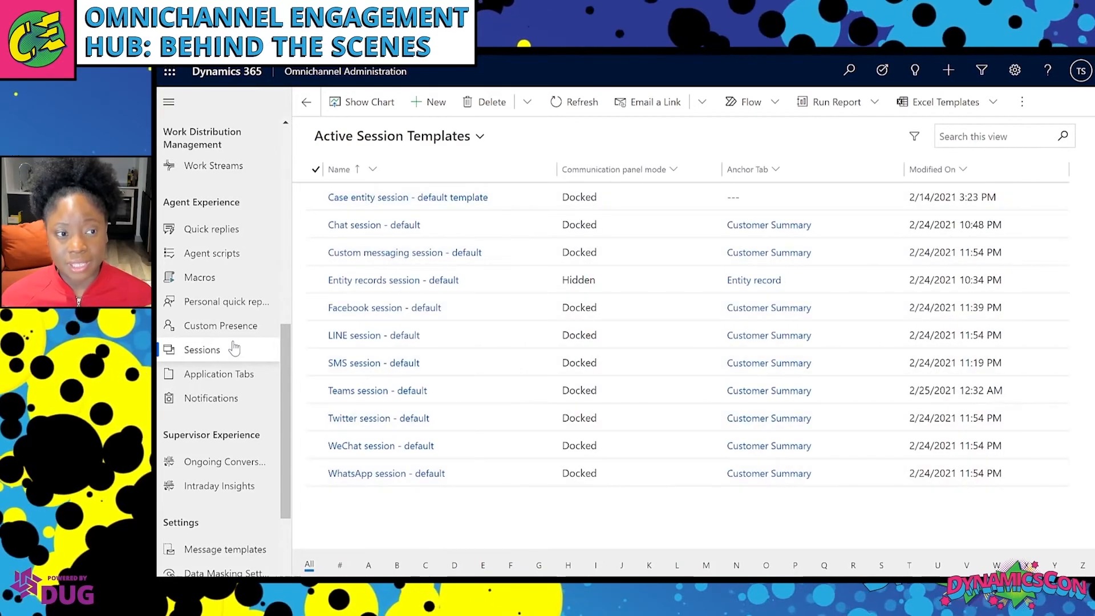
left_click(382, 231)
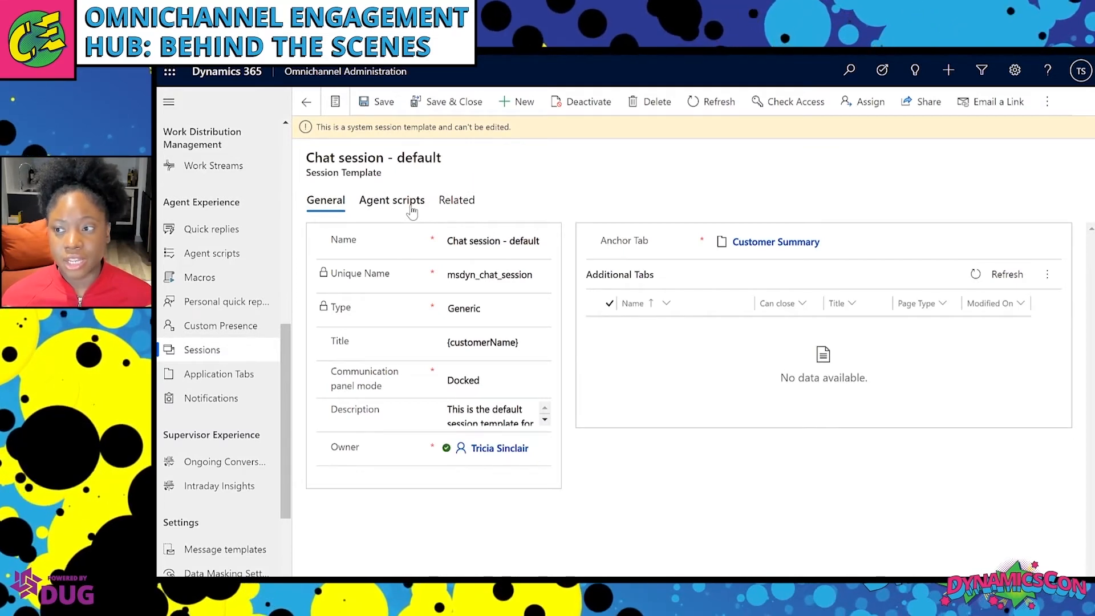
left_click(411, 209)
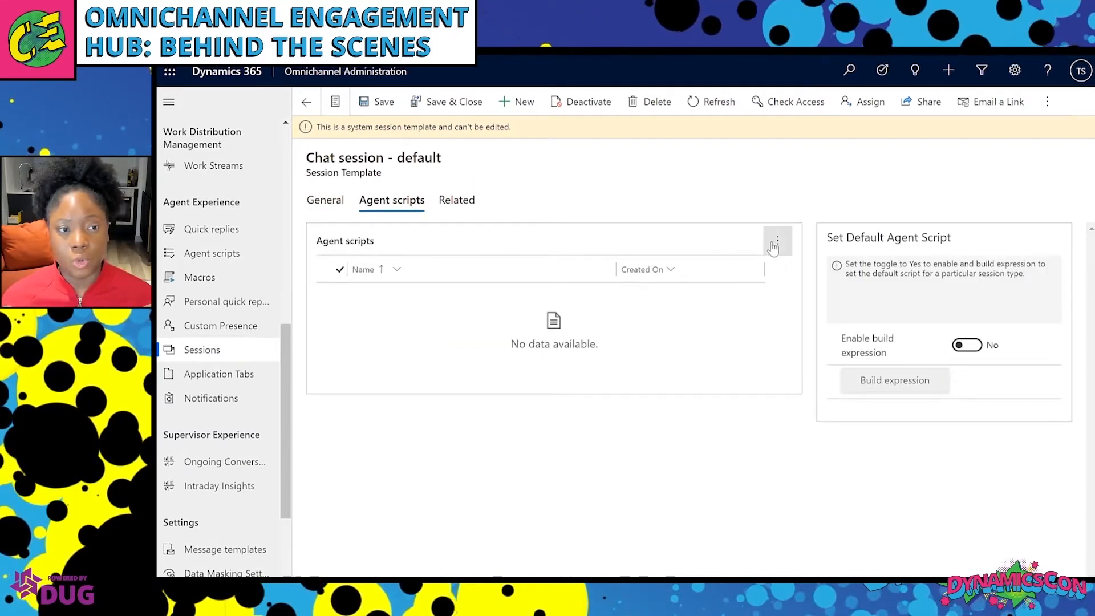
left_click(775, 243)
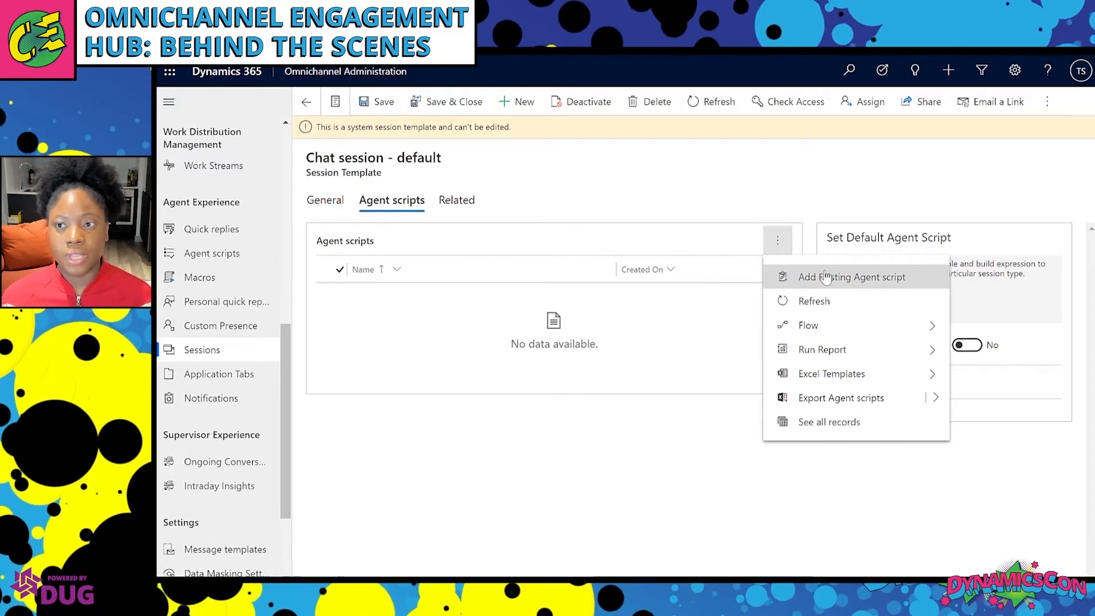
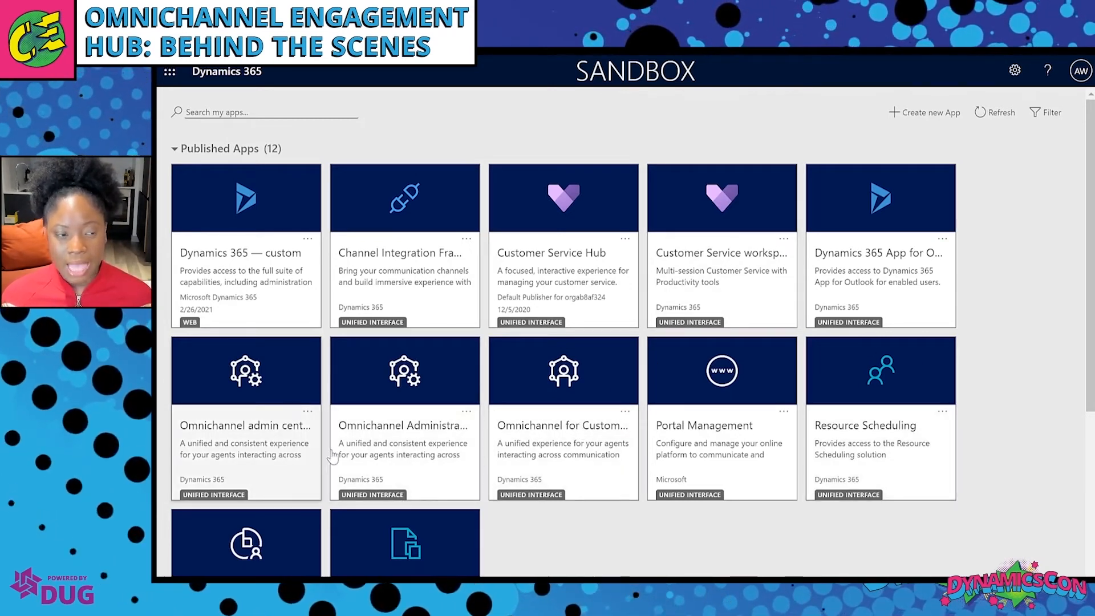
Open the Omnichannel admin center app and browse its welcome page.
left_click(261, 450)
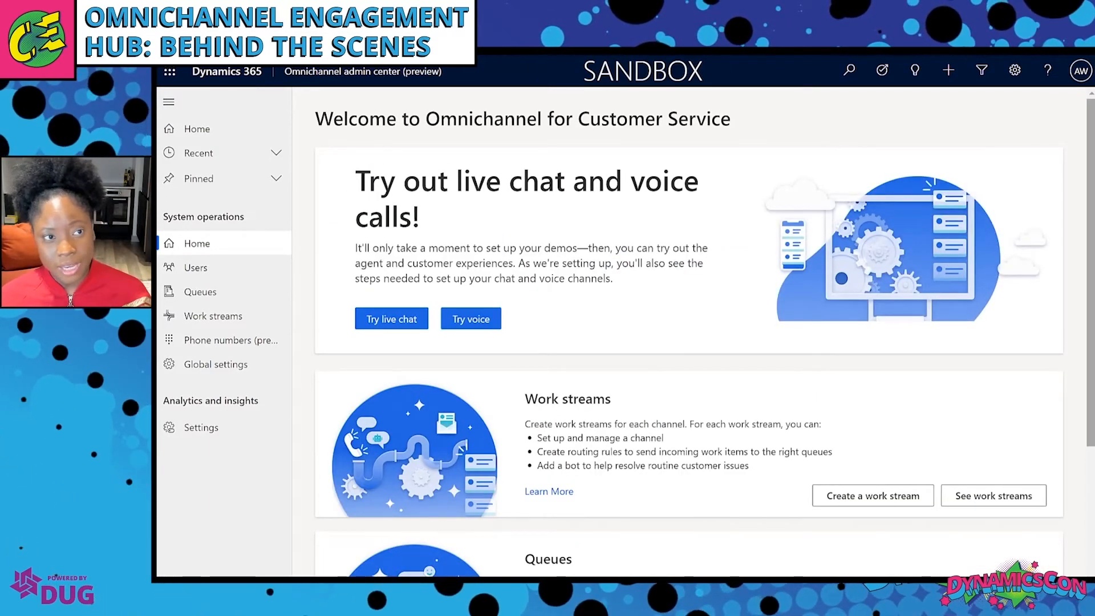
scroll(689, 331, "down", 2)
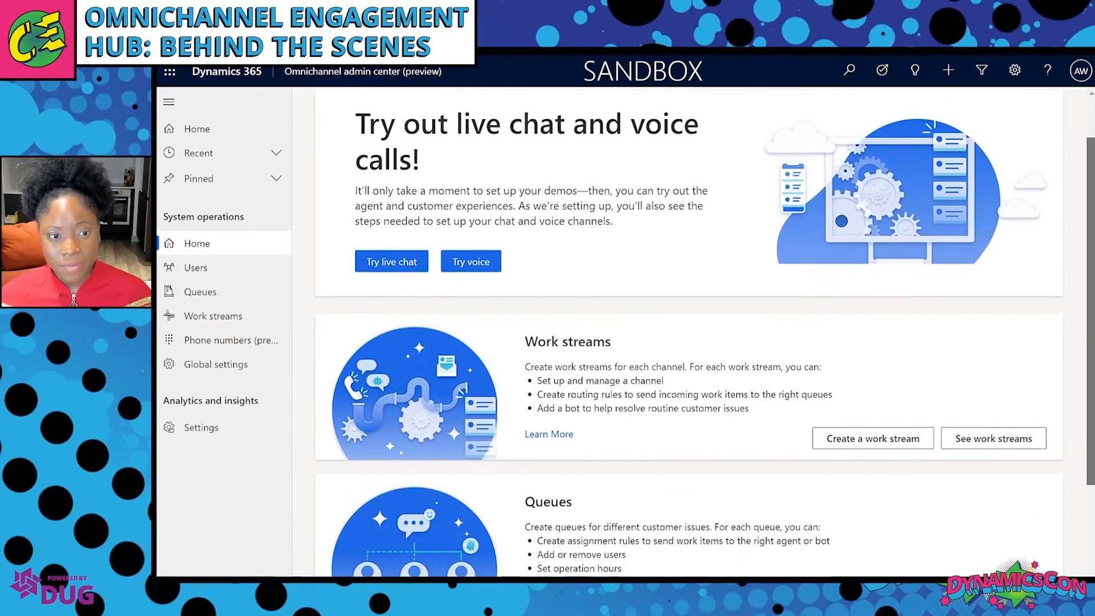
scroll(689, 331, "down", 3)
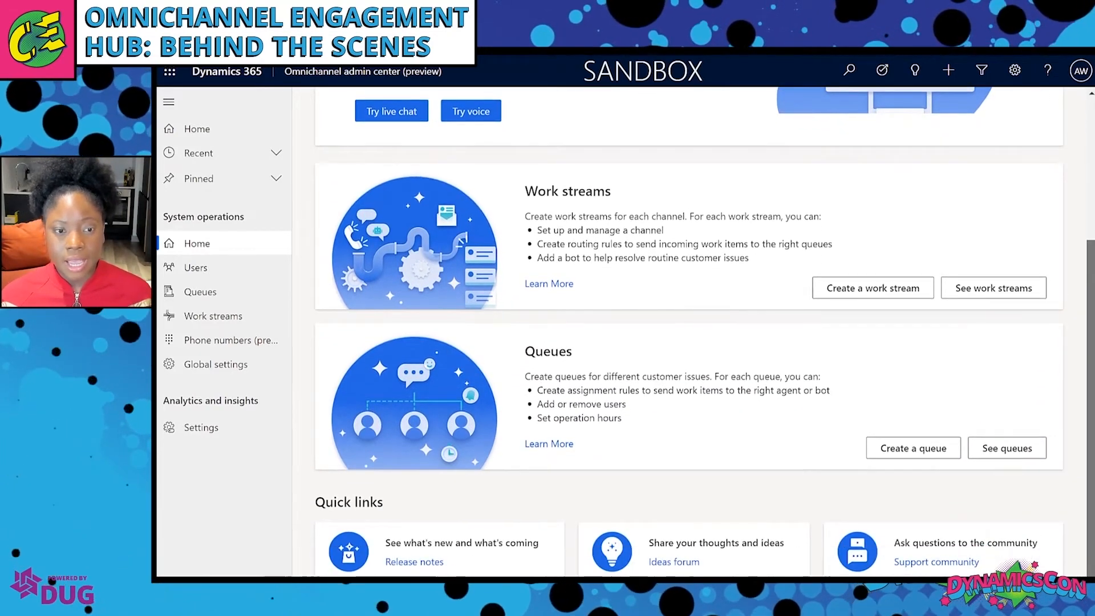
scroll(1078, 151, "up", 5)
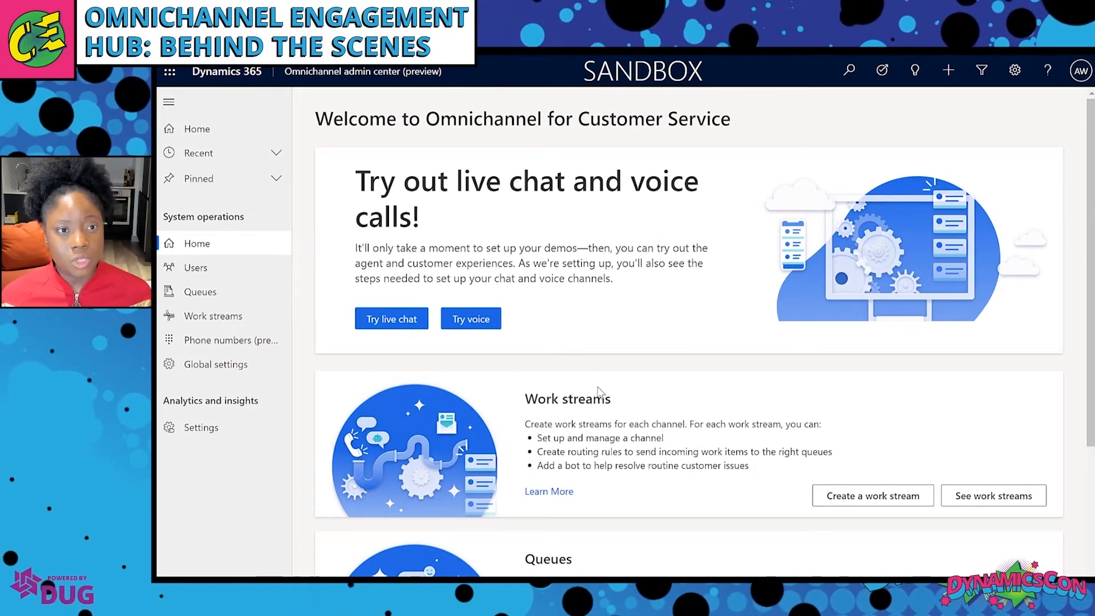
Look over the Try live chat demo page, then return to the Home welcome page.
left_click(408, 324)
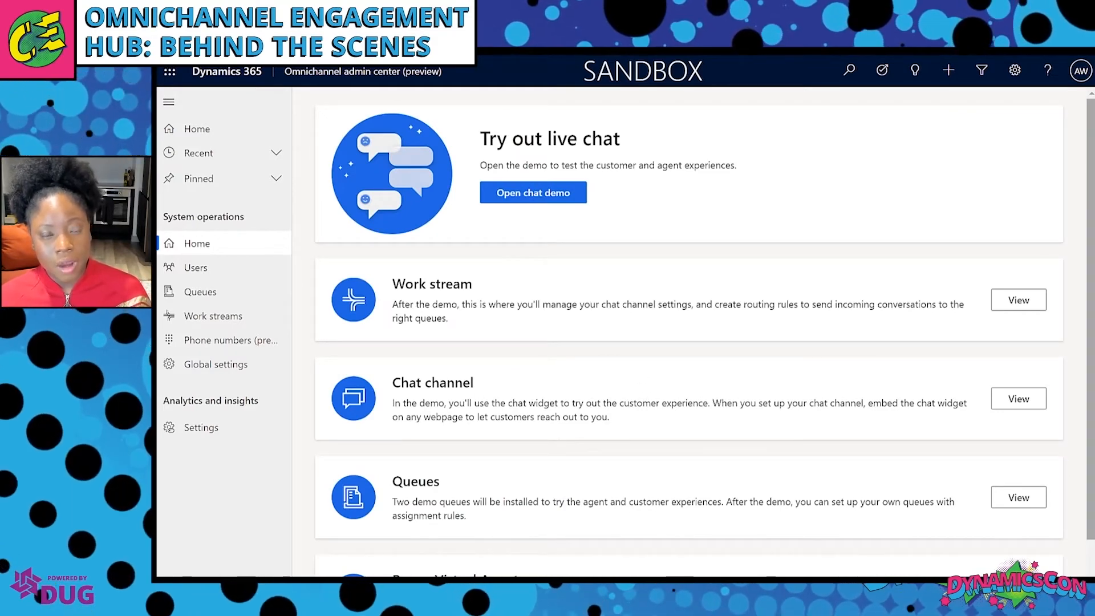
scroll(689, 324, "down", 1)
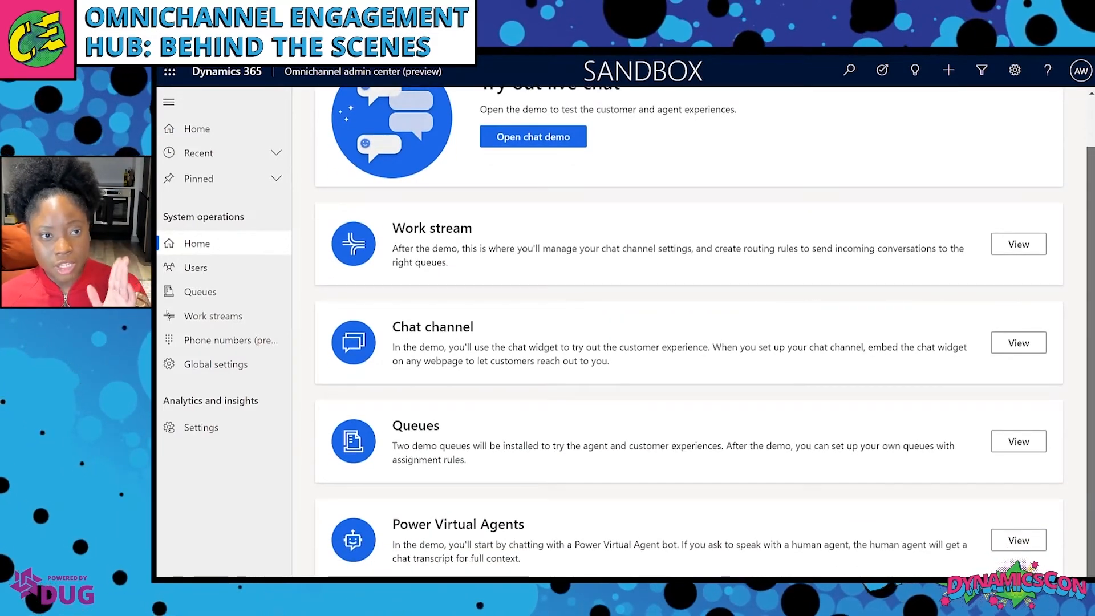
scroll(1089, 336, "up", 1)
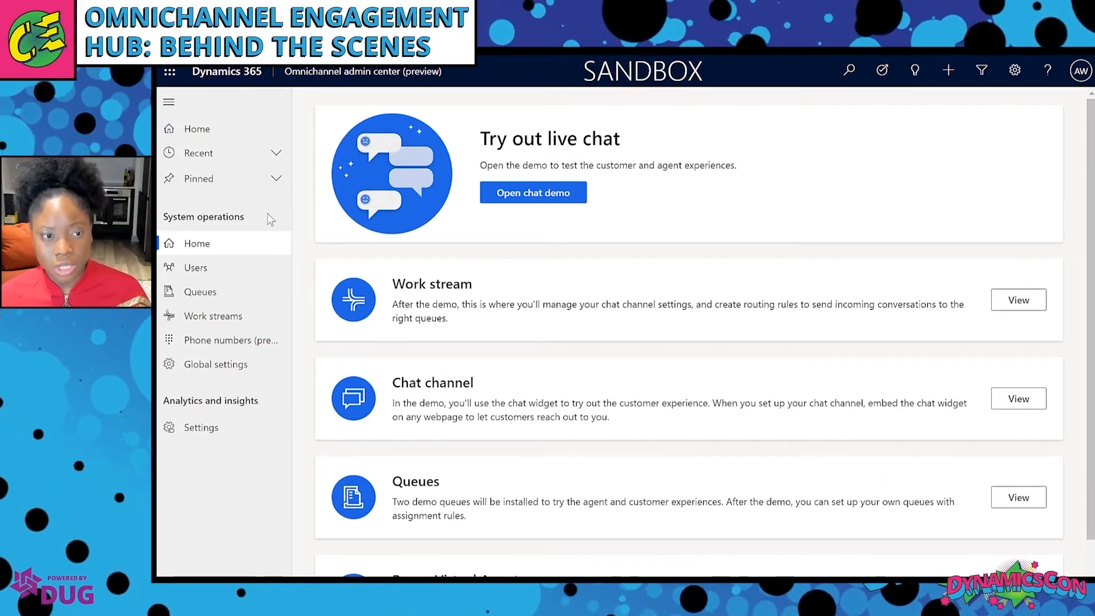
left_click(238, 244)
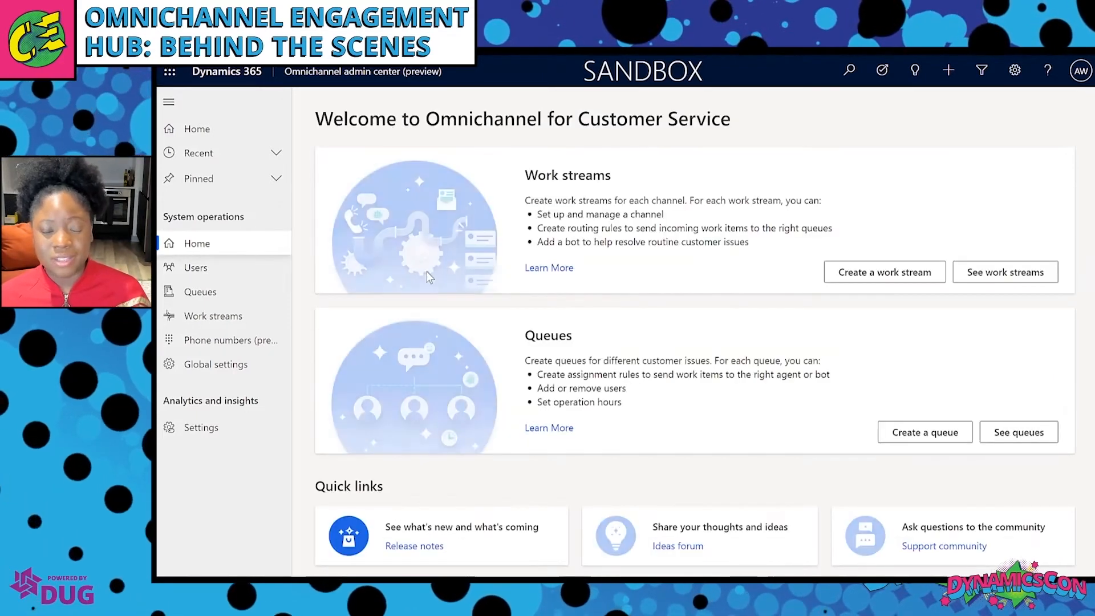
Open the voice demo instructions and view the two toll-free numbers under Phone numbers (preview).
left_click(485, 322)
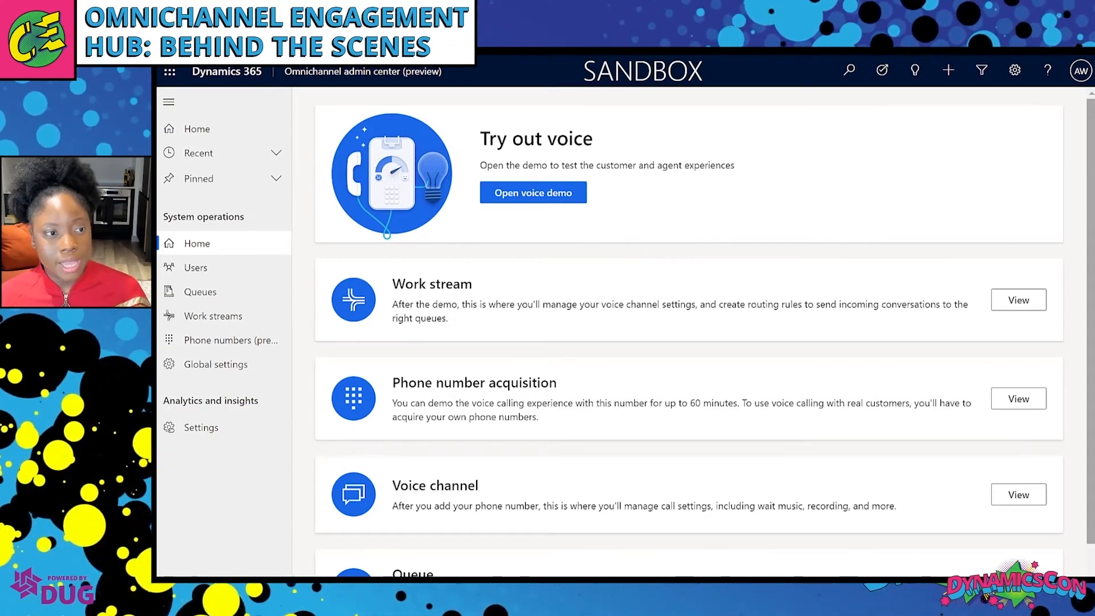
scroll(1091, 292, "down", 2)
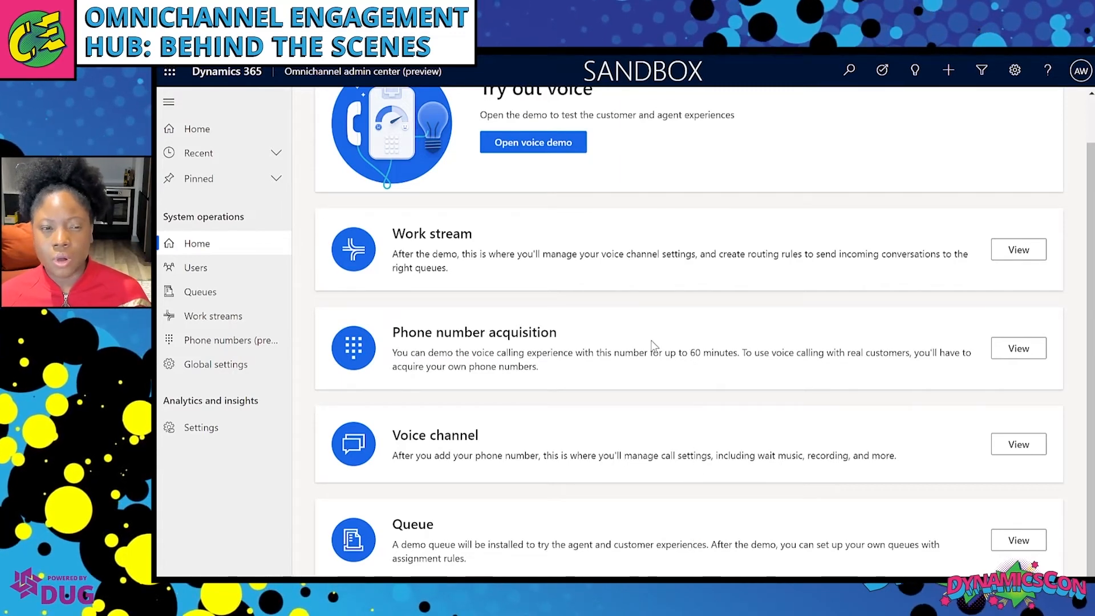
left_click(559, 153)
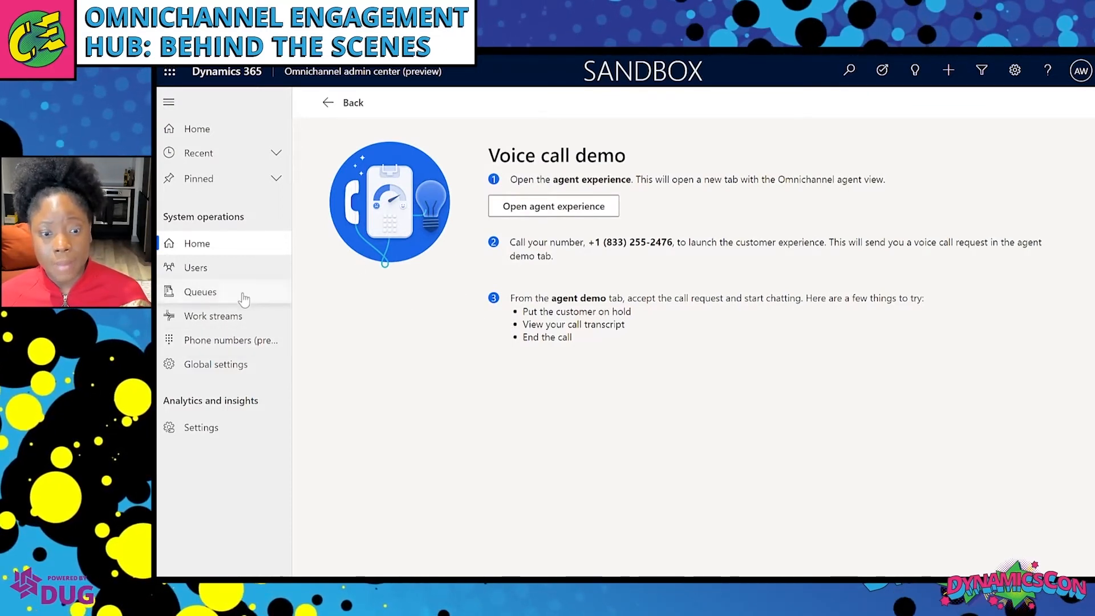
left_click(242, 343)
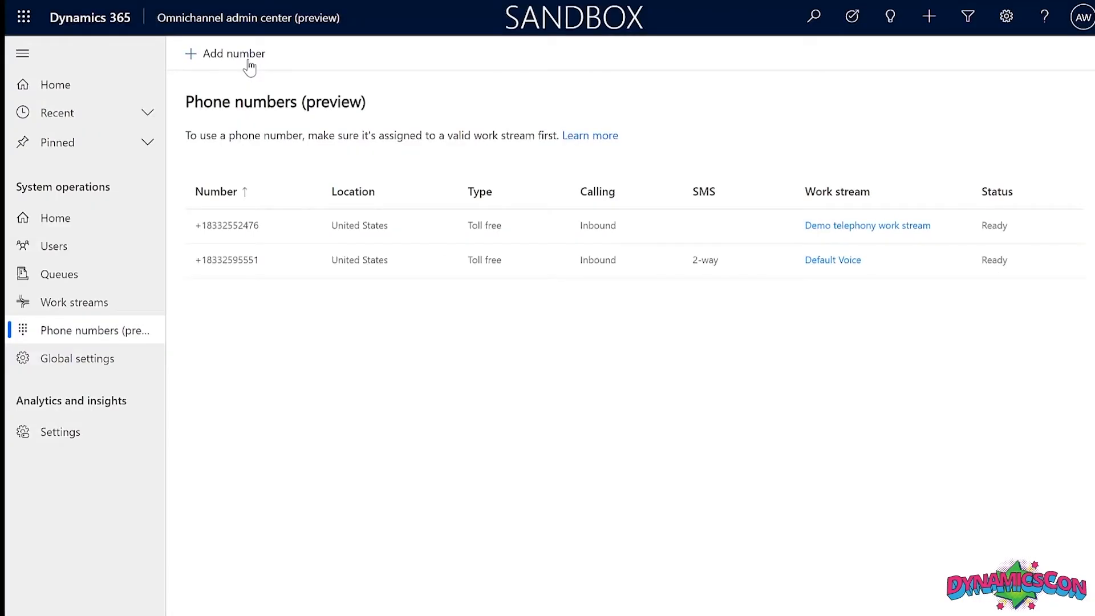
left_click(249, 60)
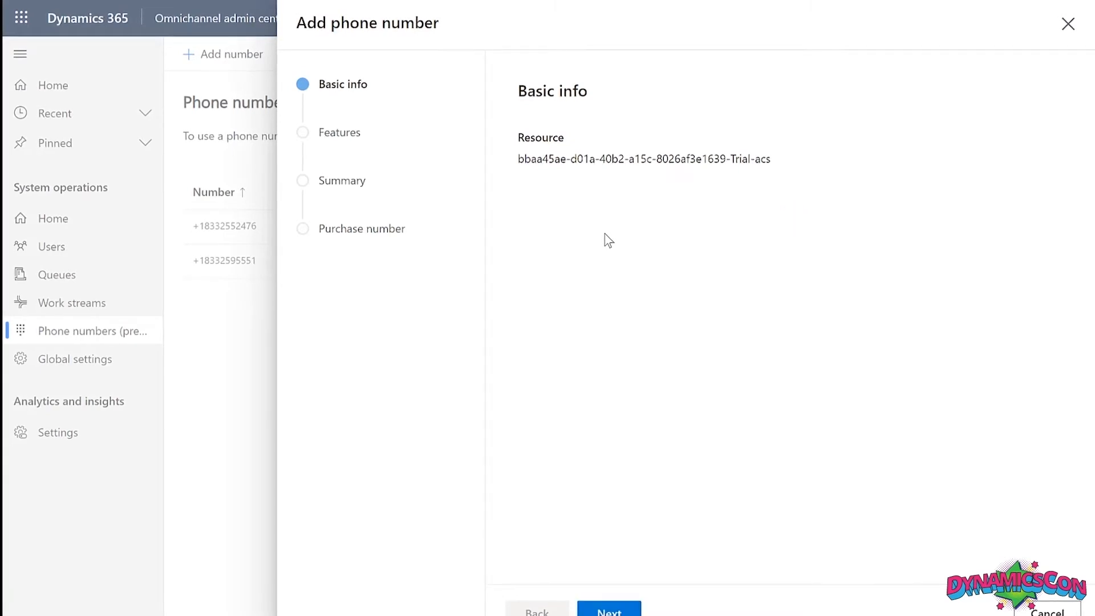
left_click(626, 608)
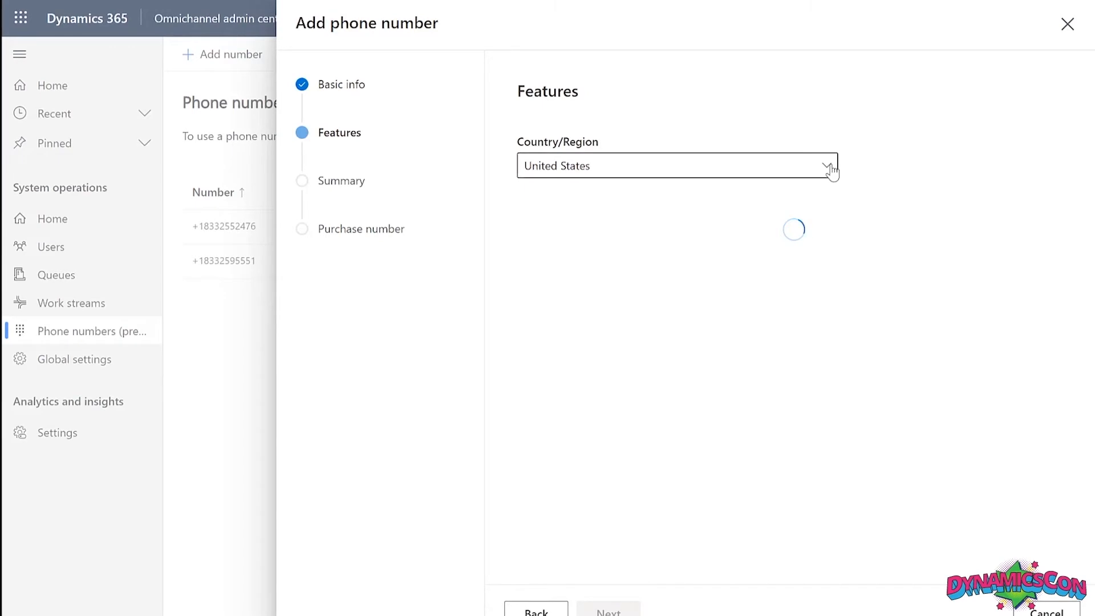
left_click(830, 168)
left_click(831, 168)
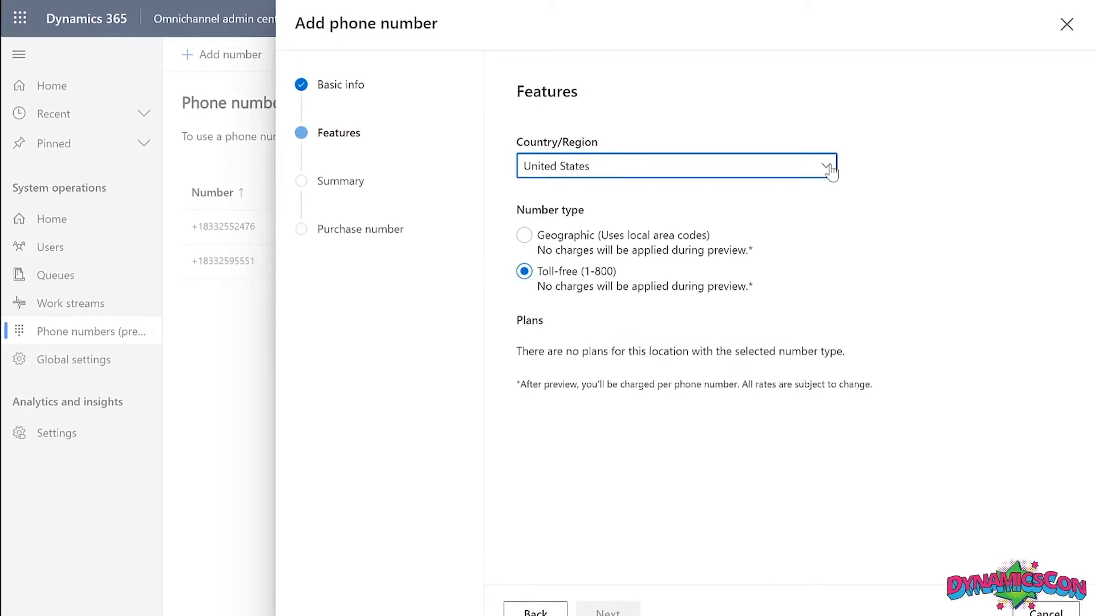
left_click(831, 169)
left_click(831, 168)
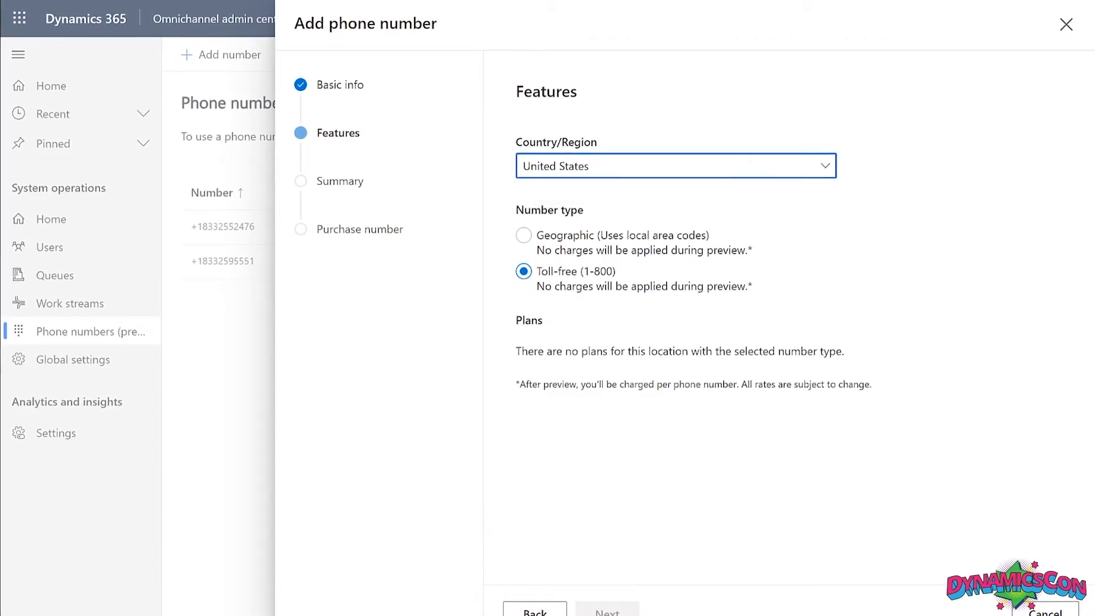
left_click(613, 516)
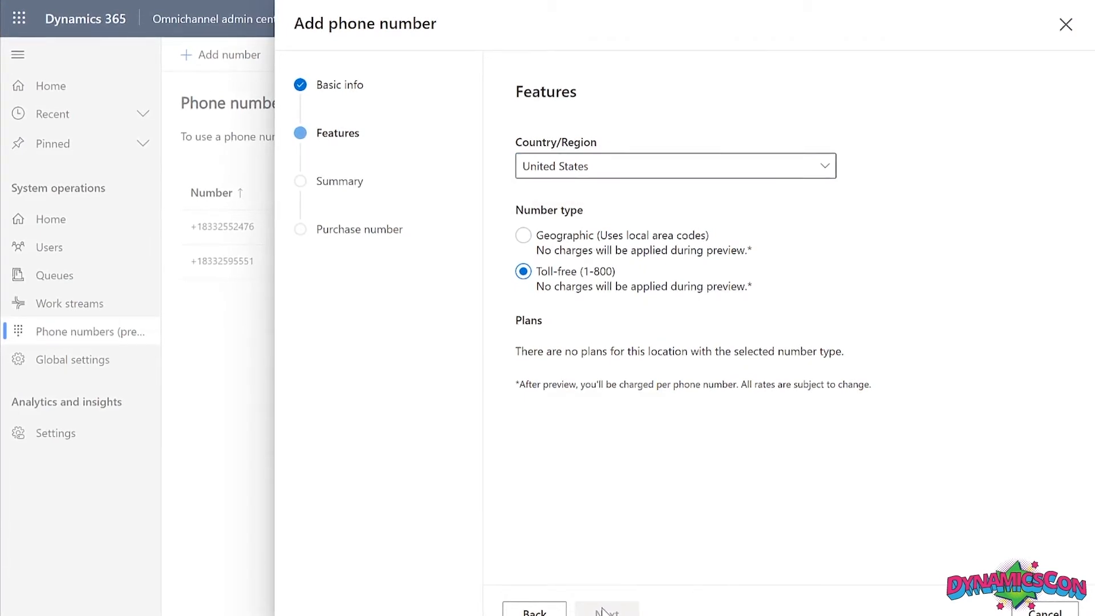
left_click(1044, 611)
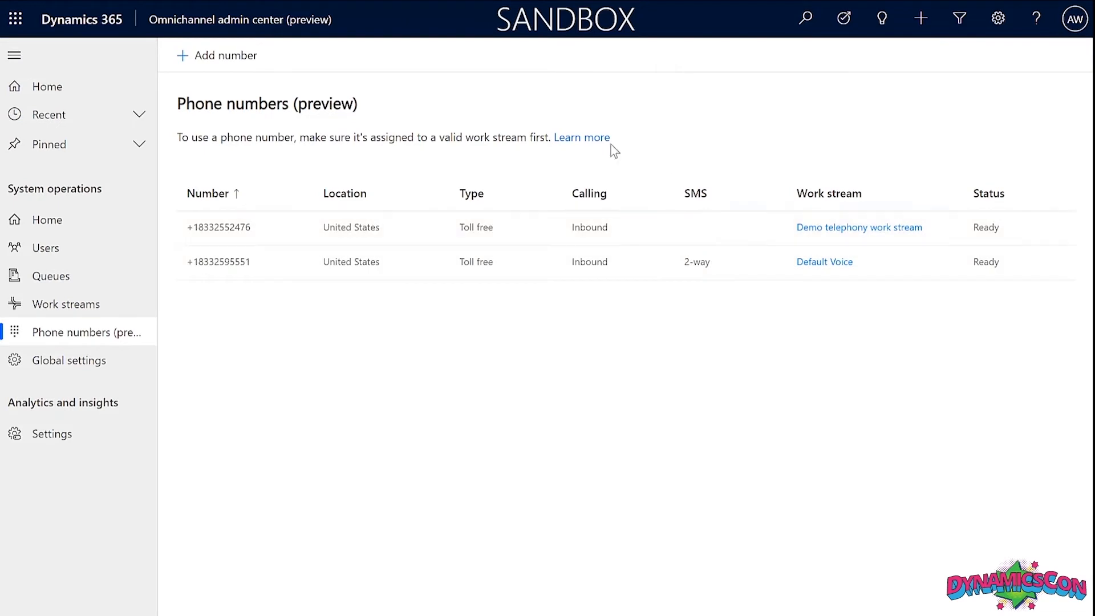
Open the Default Voice work stream's settings on the Advanced tab to see its context variables.
left_click(837, 267)
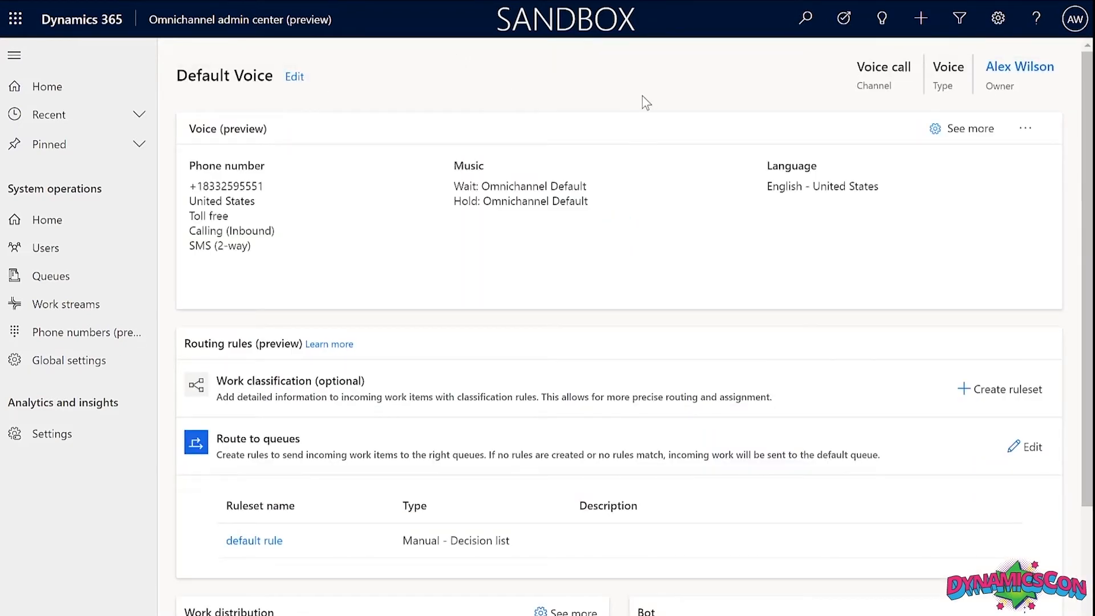
left_click(294, 76)
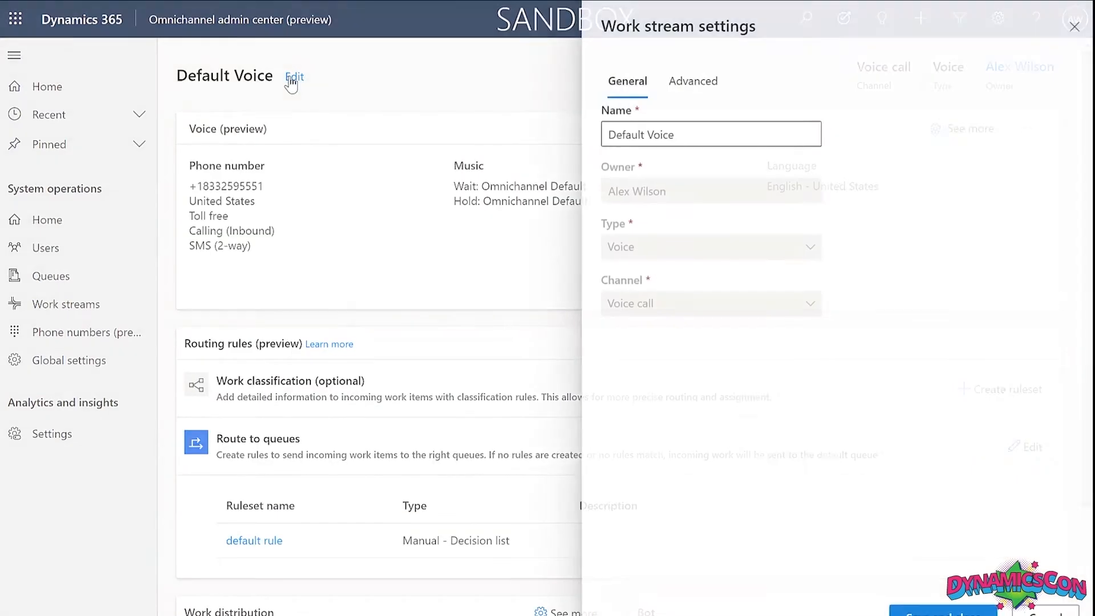
left_click(698, 88)
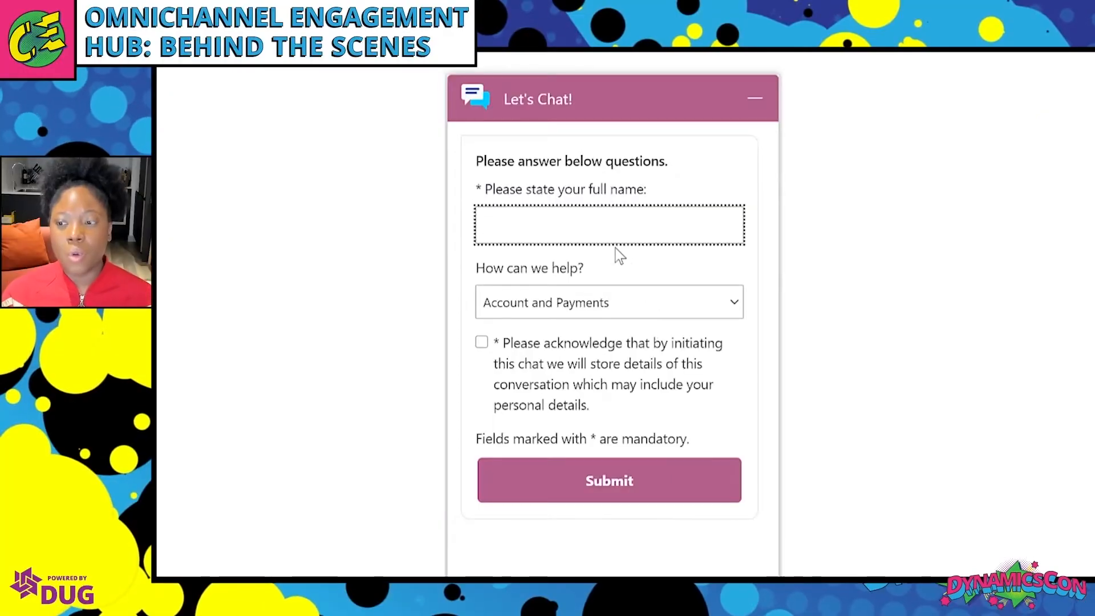
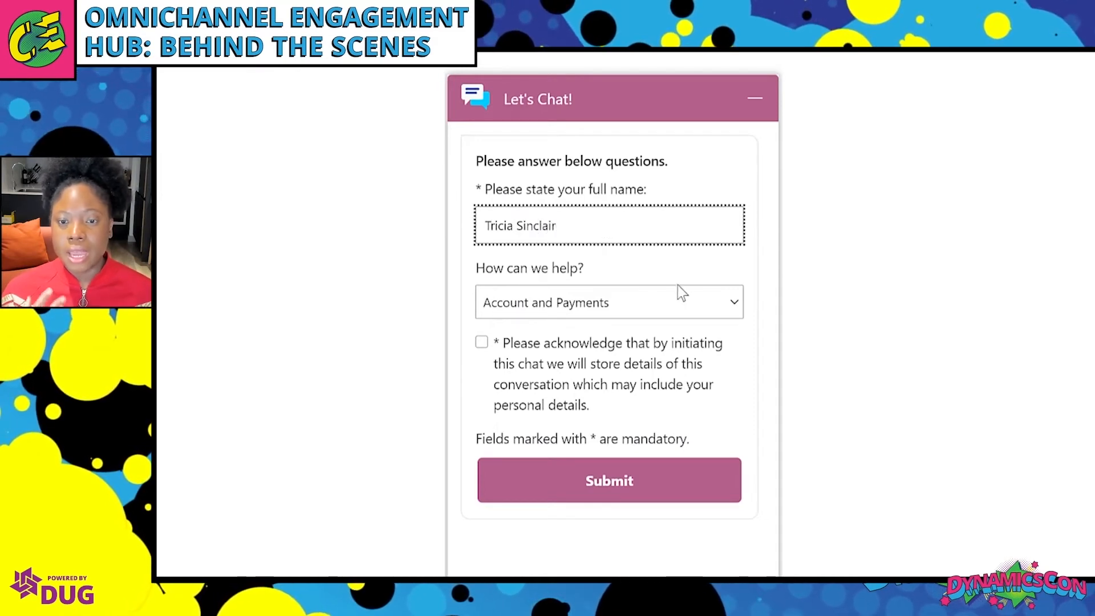
Submit the pre-chat form with the customer's full name, topic Delivery and Returns, and storage consent ticked.
left_click(682, 299)
left_click(639, 368)
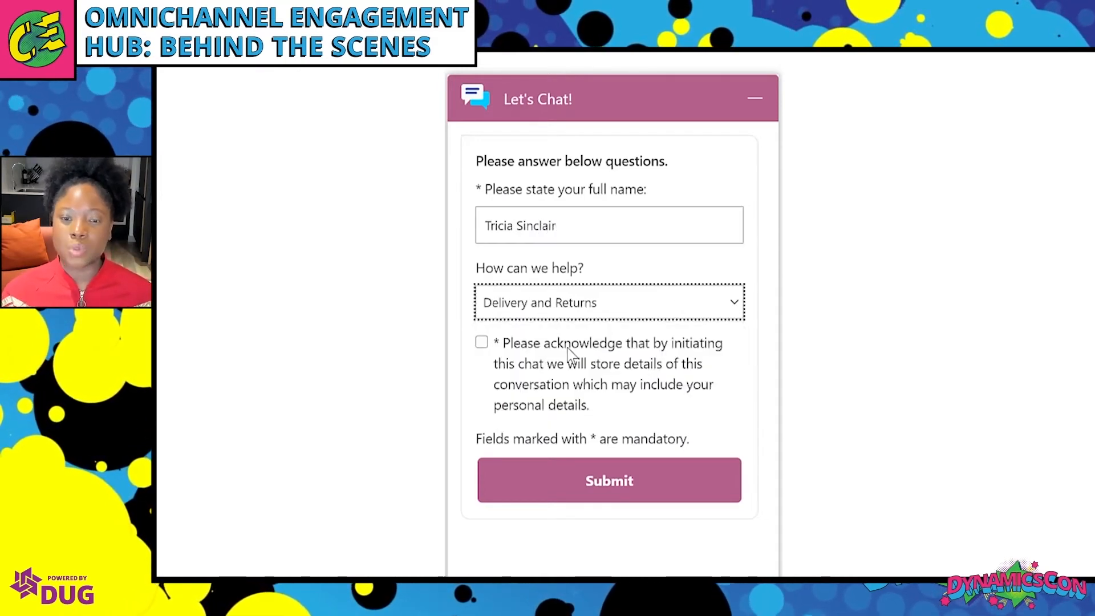
left_click(587, 484)
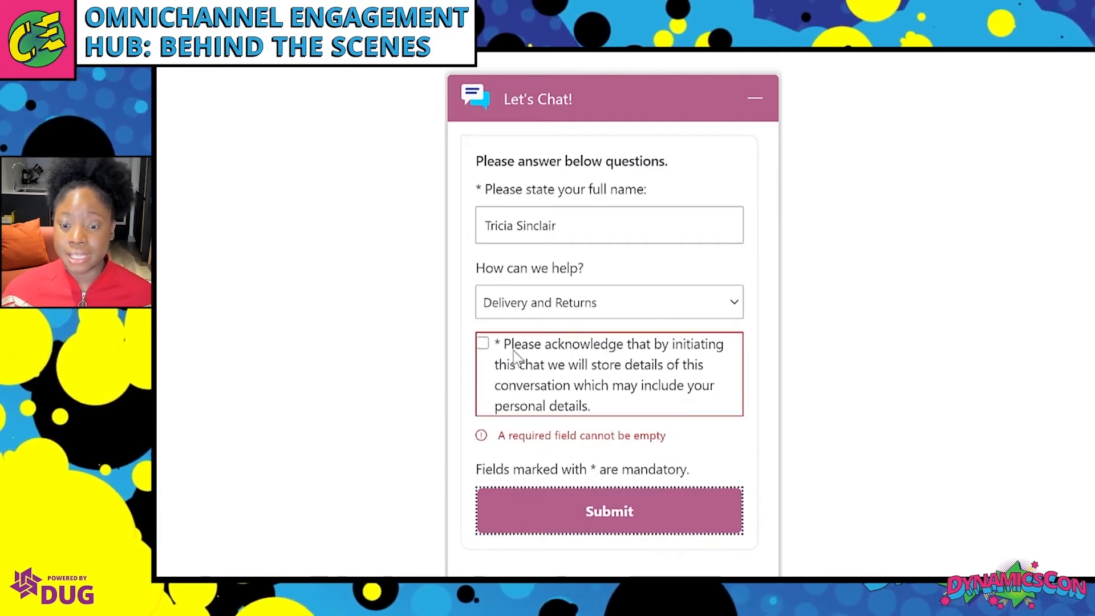
left_click(486, 346)
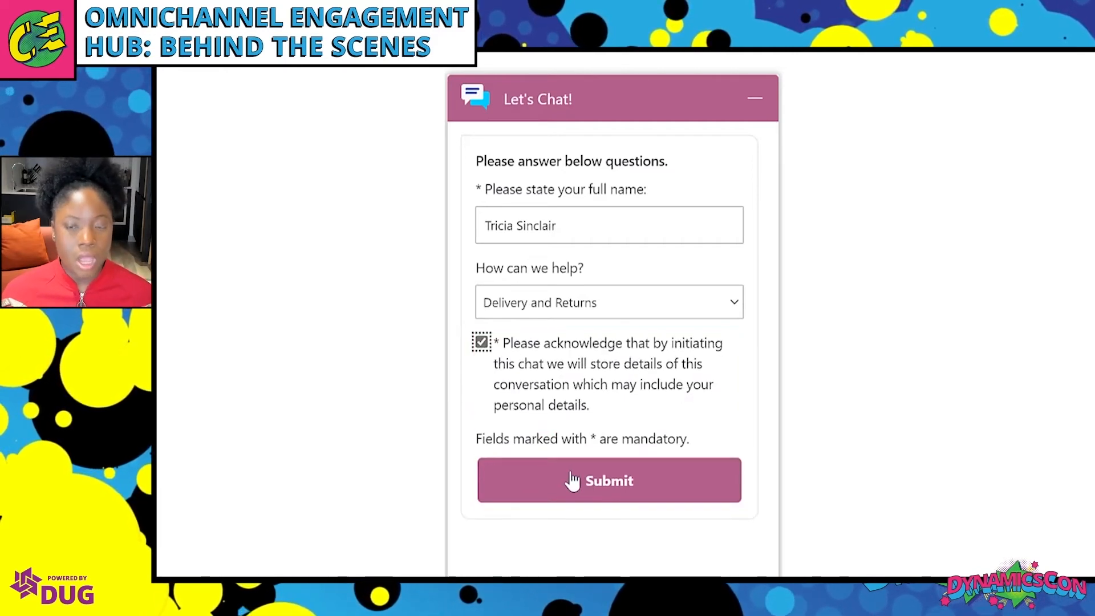
left_click(572, 481)
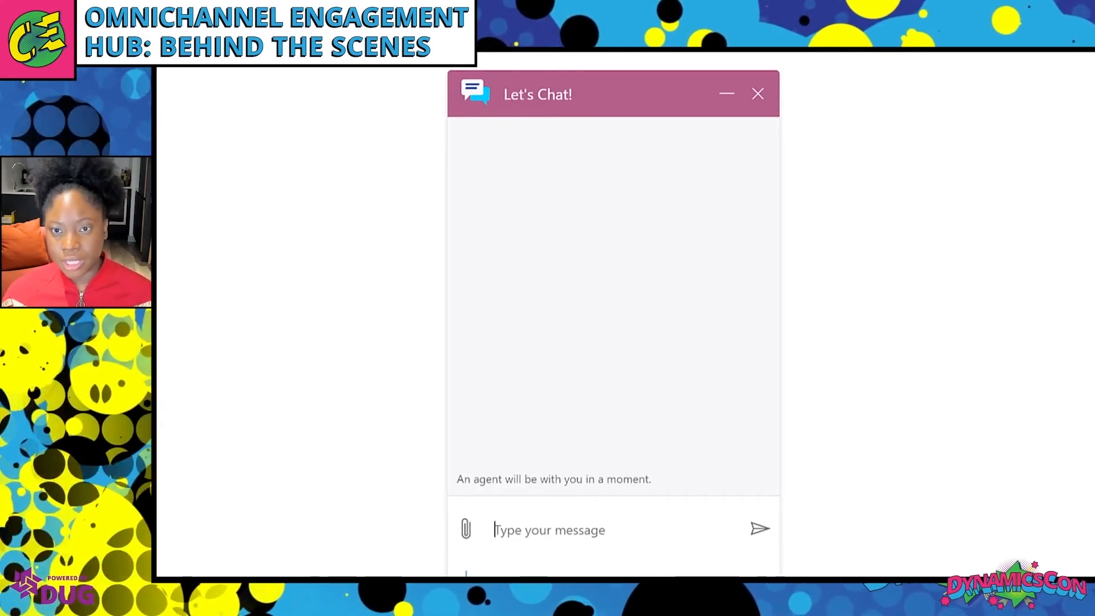
key("alt+Tab")
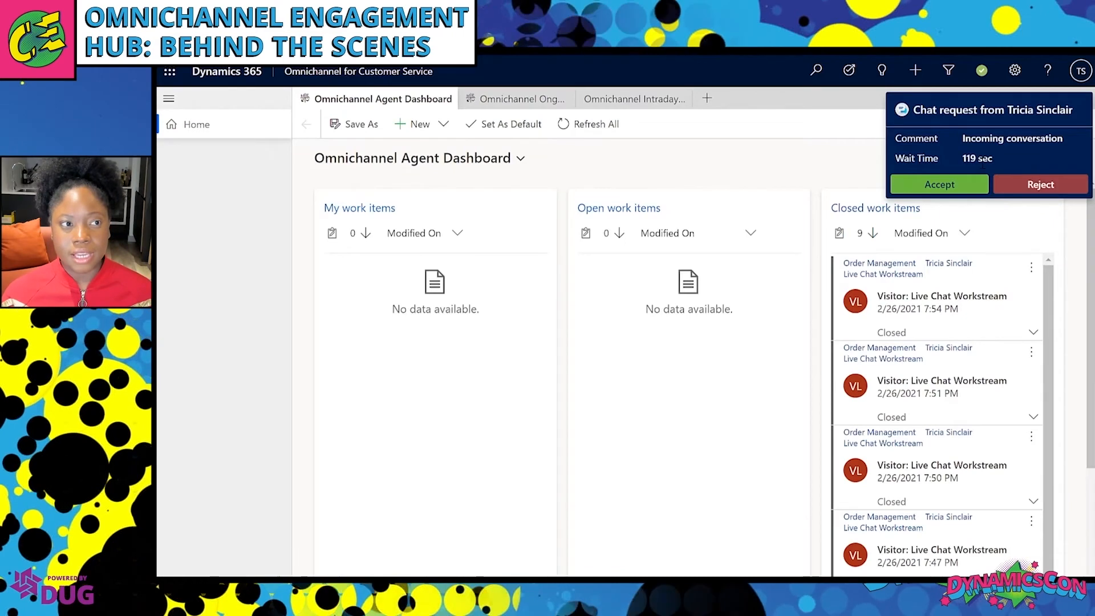
Accept the incoming chat request and arrange the conversation panels.
left_click(945, 186)
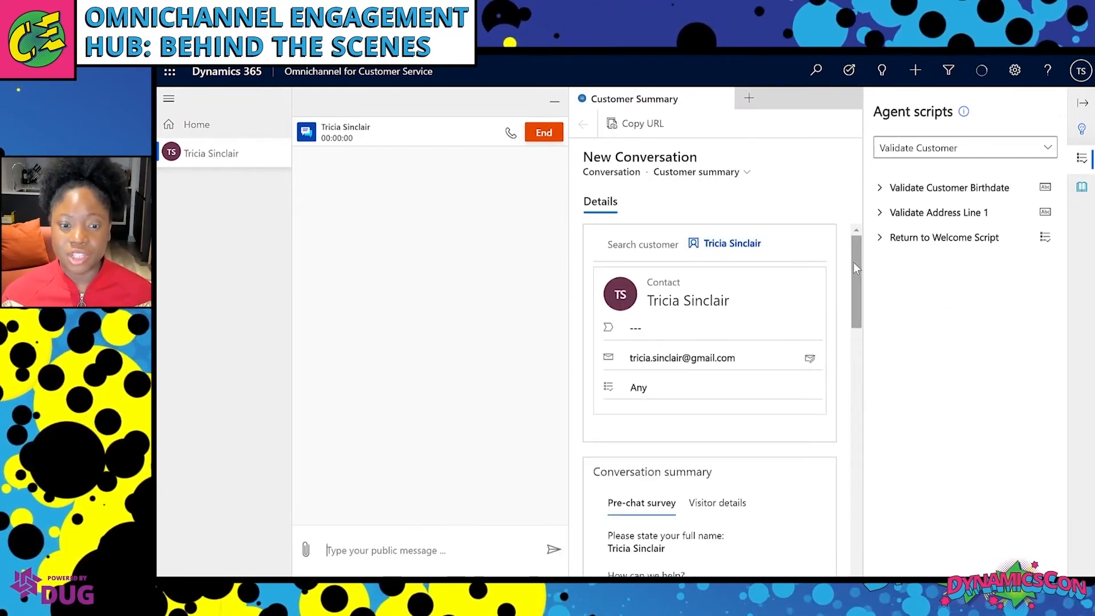
left_click_drag(856, 264, 864, 303)
scroll(758, 411, "down", 3)
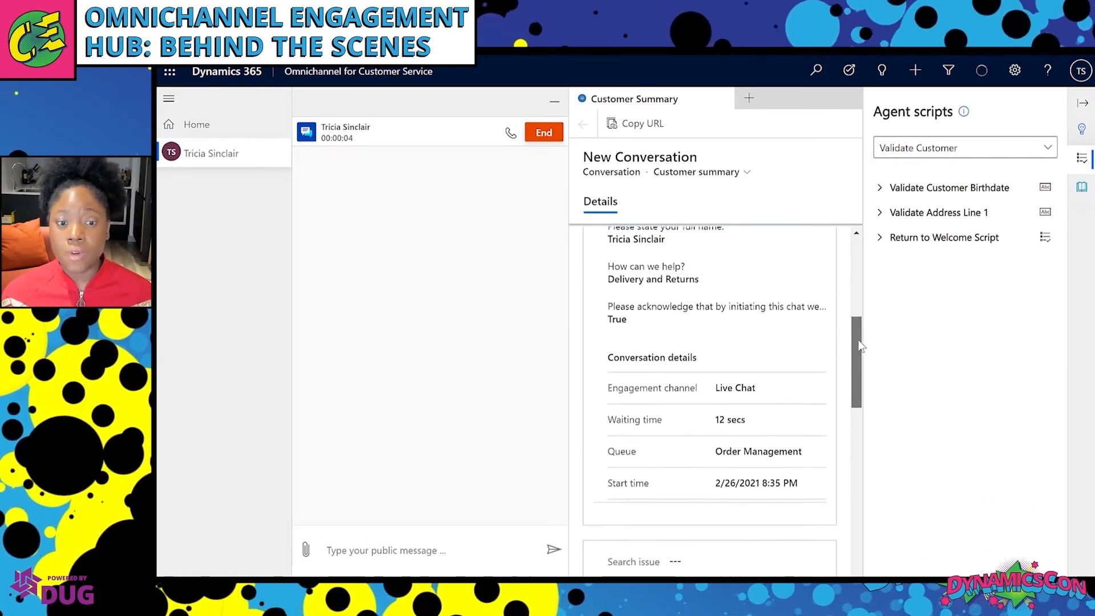
left_click_drag(857, 379, 1014, 180)
Switch to the Welcome Script and send the 'hello' greeting quick reply to the customer.
left_click(1048, 153)
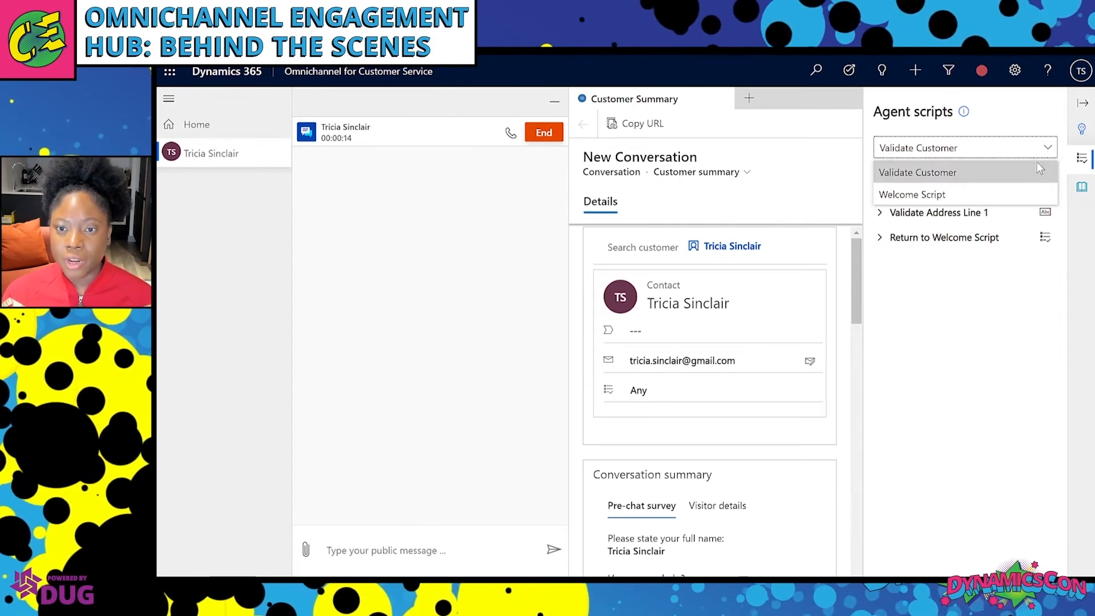
left_click(1026, 191)
left_click(879, 191)
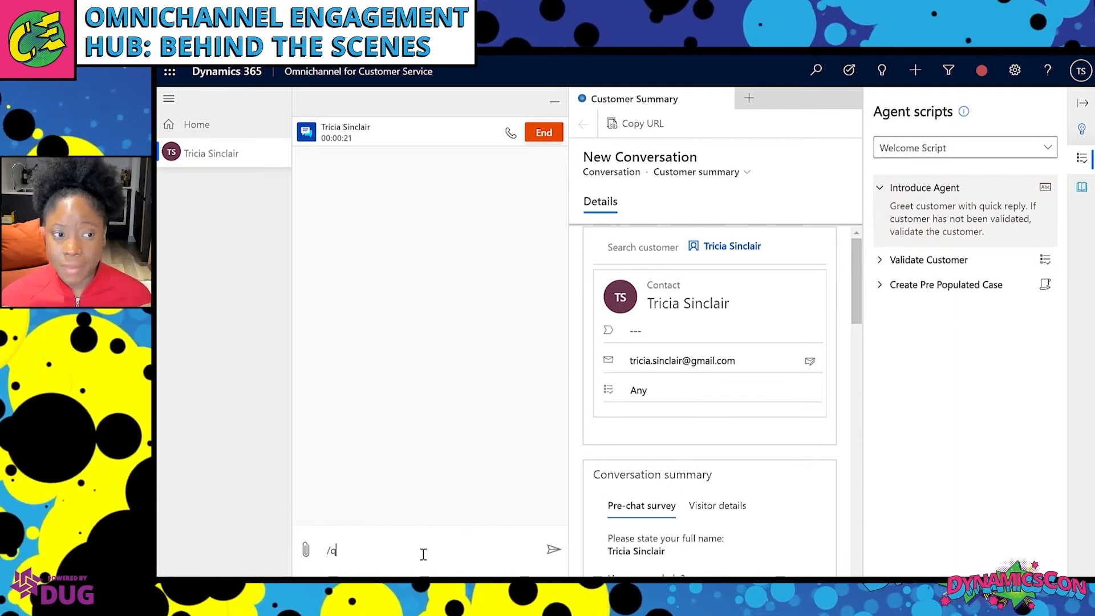
type("ello")
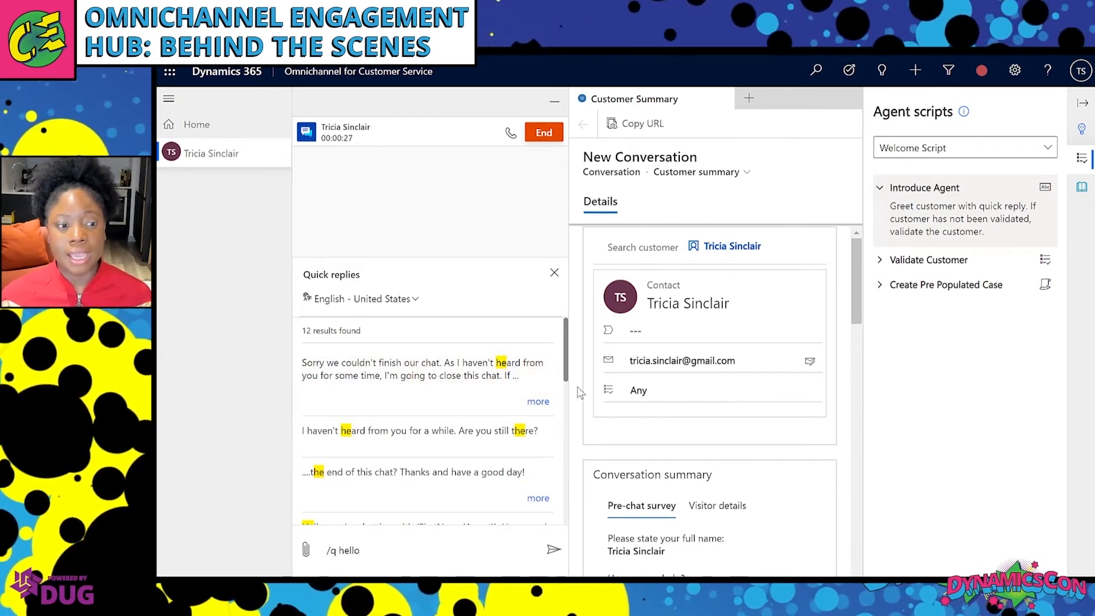
scroll(568, 375, "down", 3)
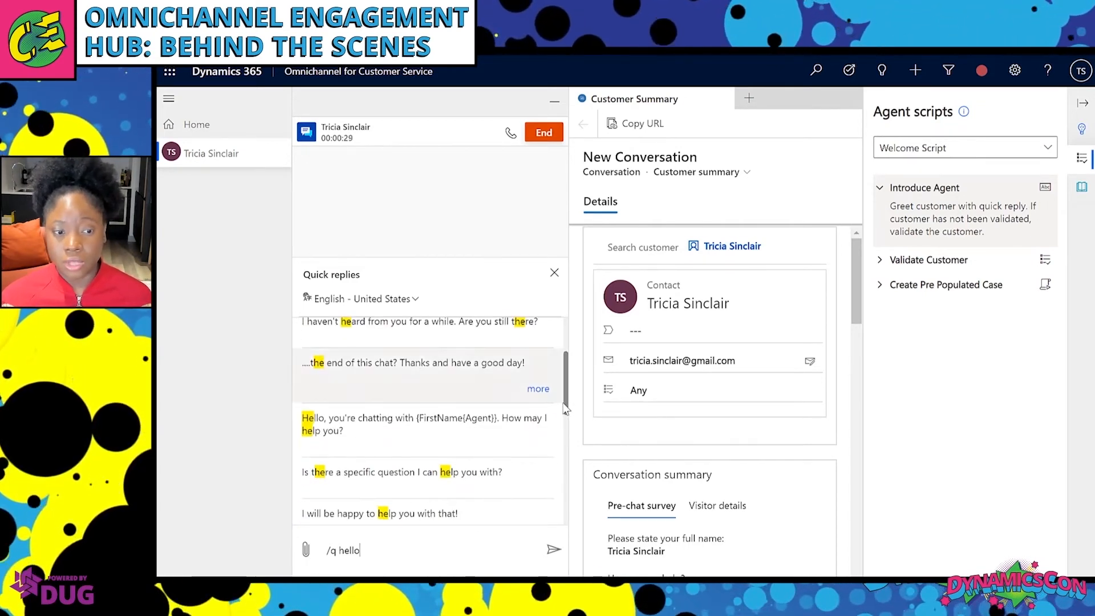
left_click(482, 451)
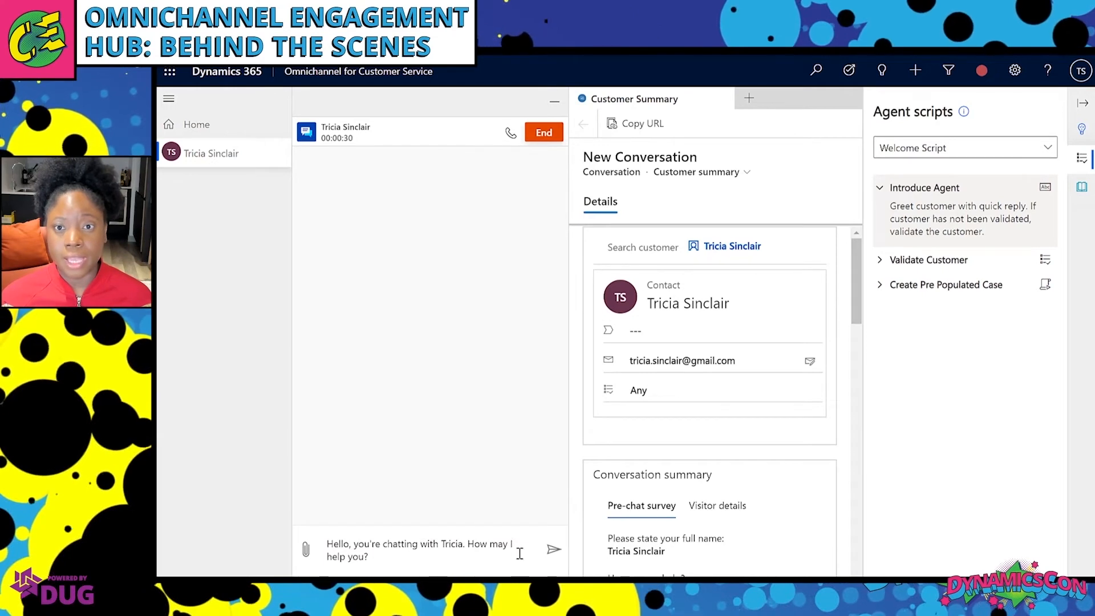
left_click(553, 549)
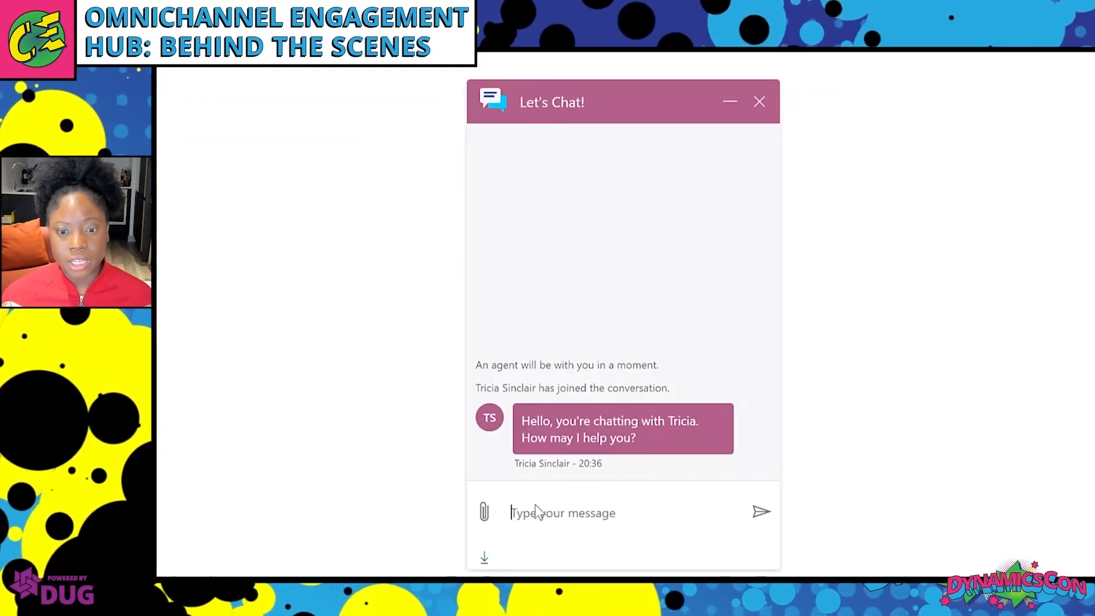
As the customer, send 'hi i need to return my makeup table' from the chat widget.
left_click(535, 513)
type("hi")
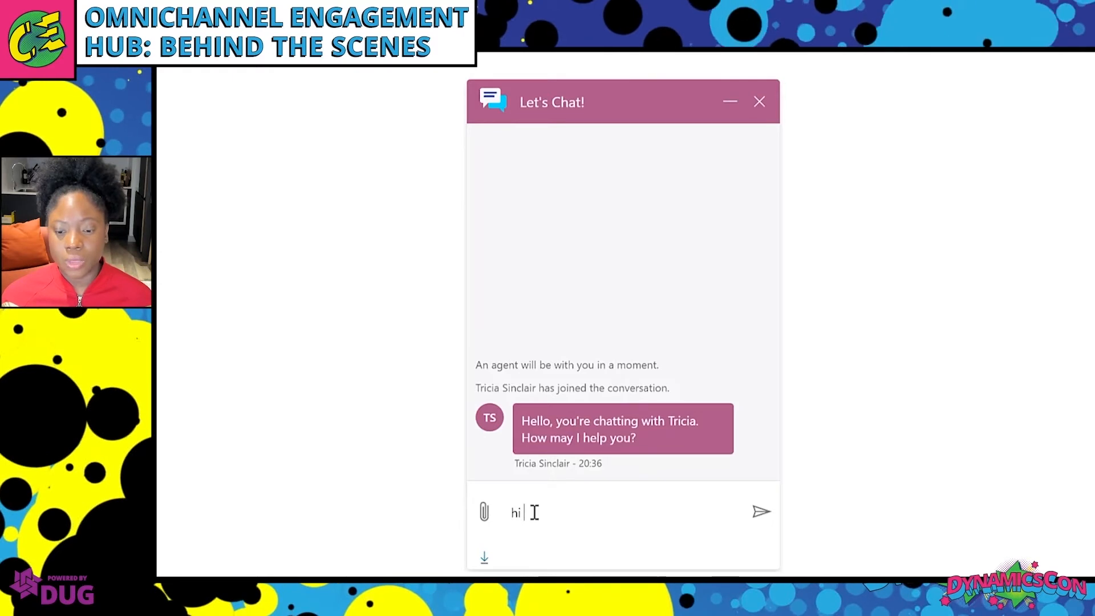
type(" i need to return")
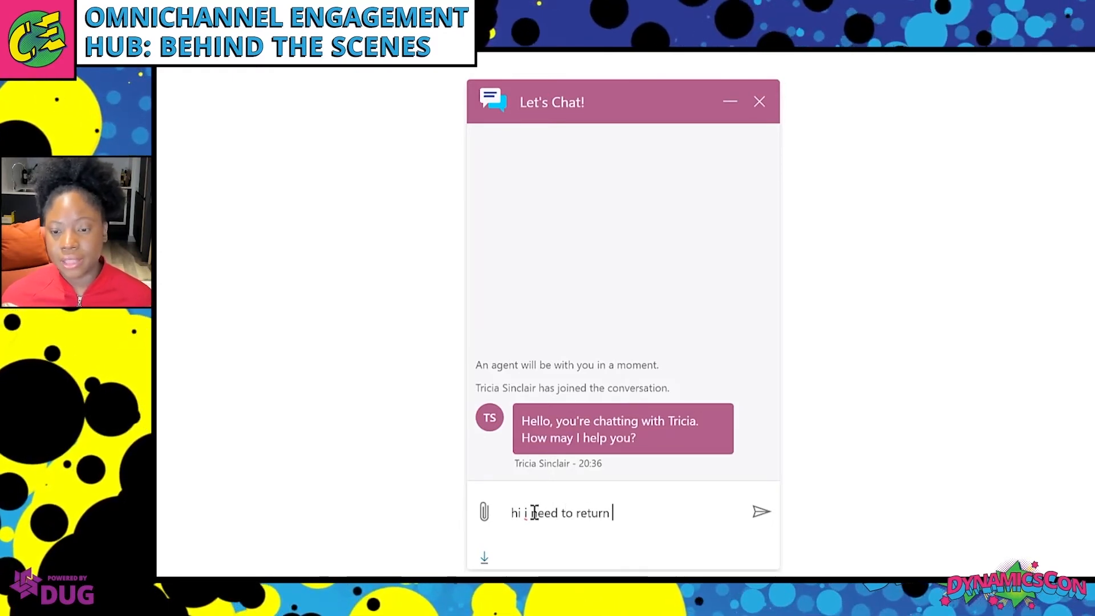
type(" my makeup table")
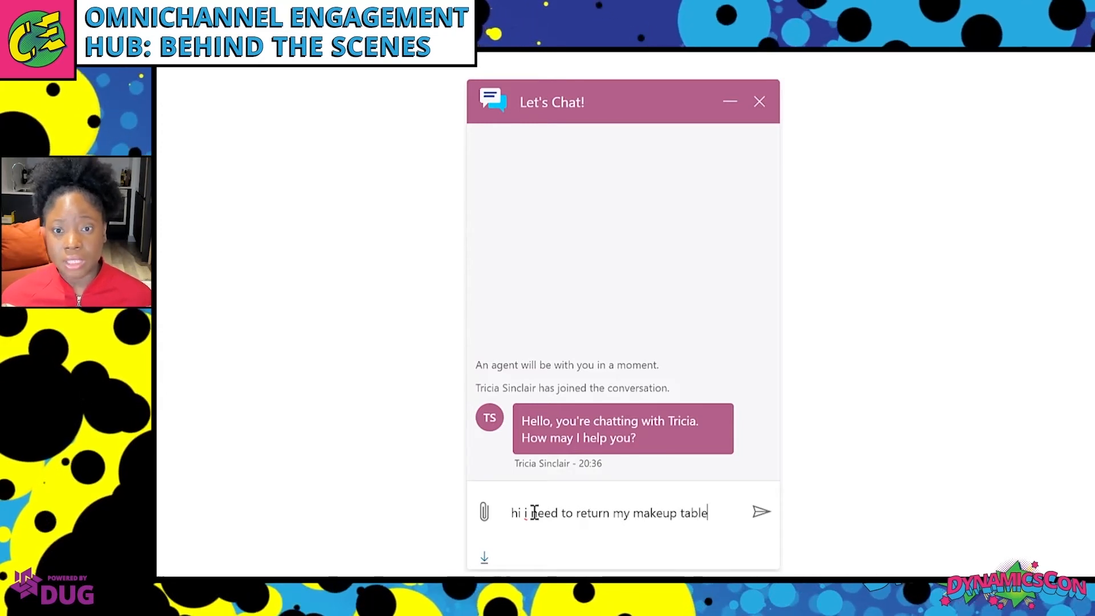
key("Return")
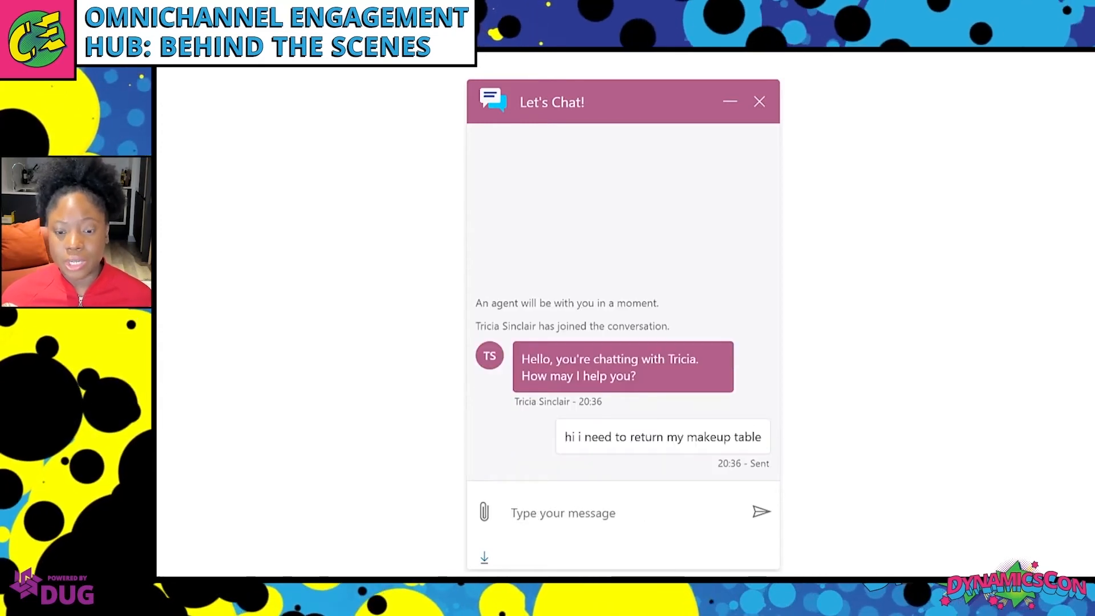
key("alt+Tab")
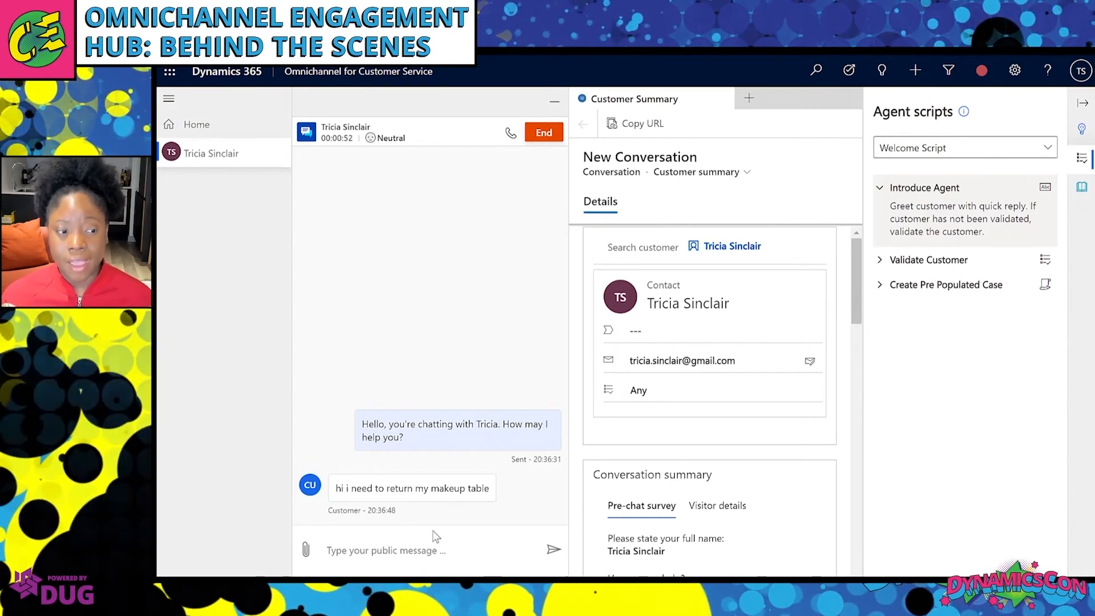
Reply 'no problem i can do that for you' and mark the Introduce Agent step complete.
left_click(421, 549)
type("no")
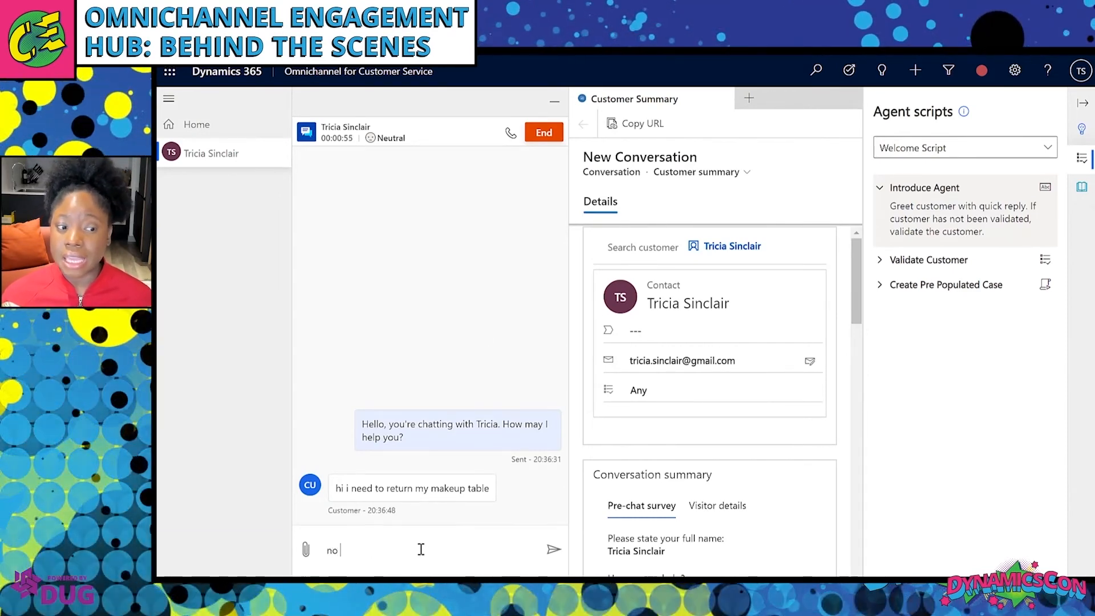
type(" problem")
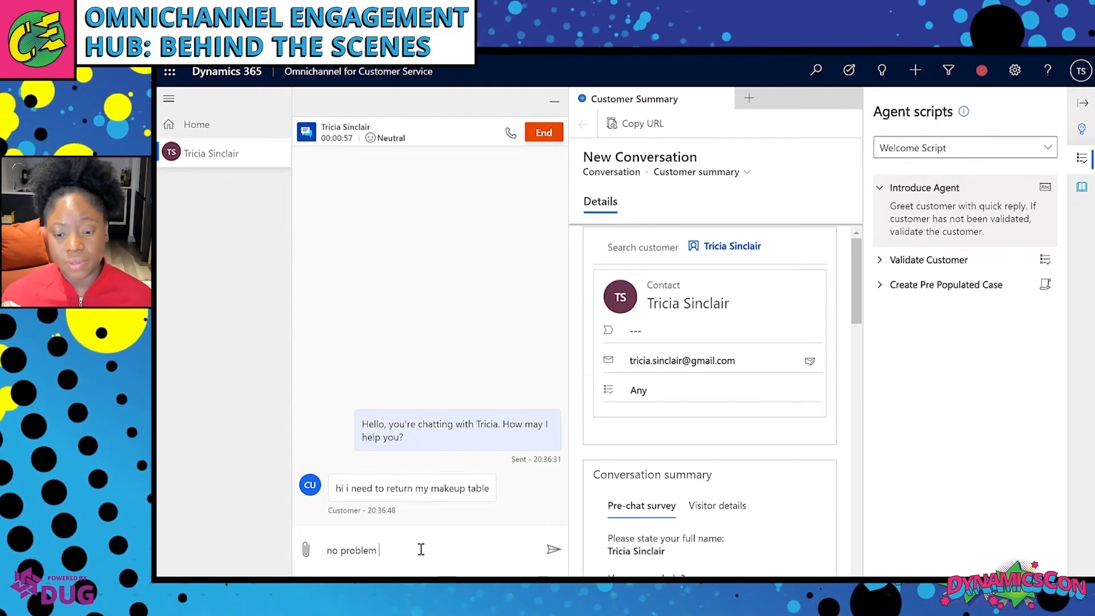
type(" i can do that for ")
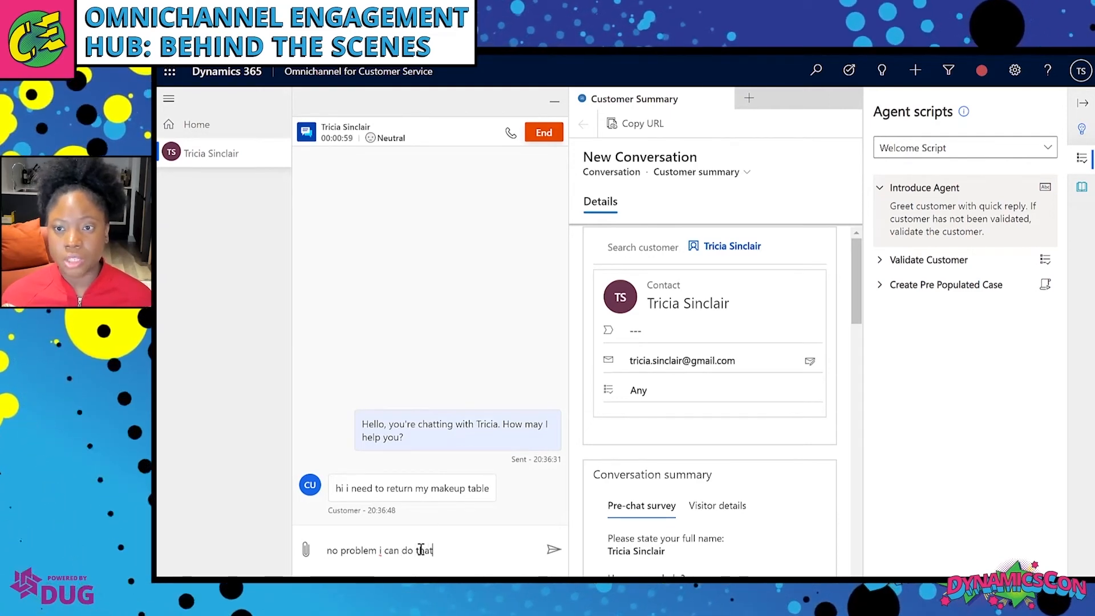
type("you")
key("Return")
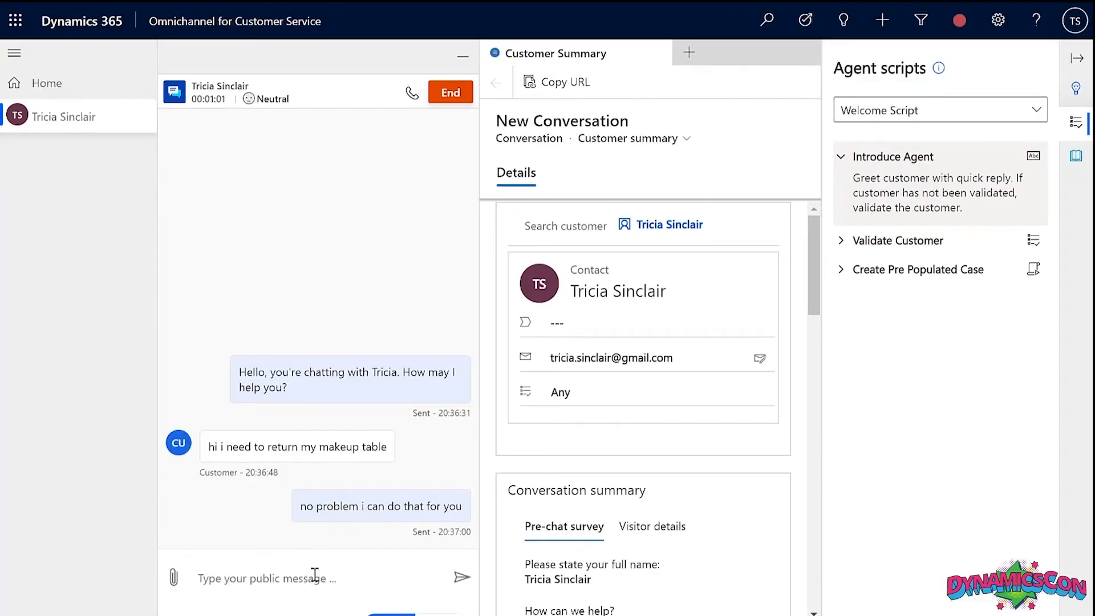
left_click(1034, 156)
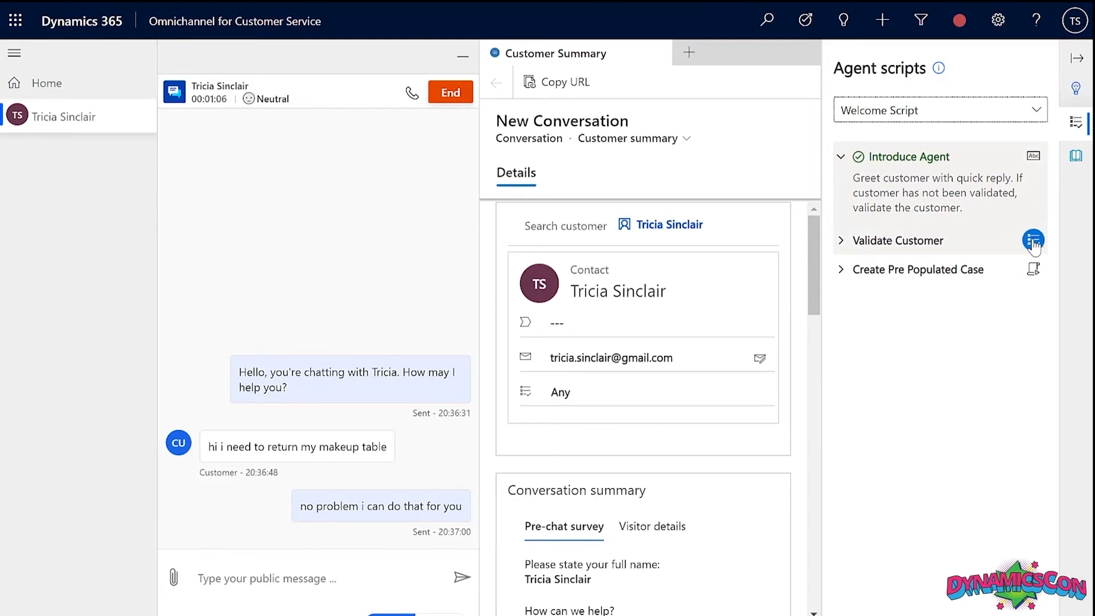
left_click(1033, 240)
Start Validate Customer, ask 'please confirm your date of birth' and post the customer's birth date reply.
left_click(842, 157)
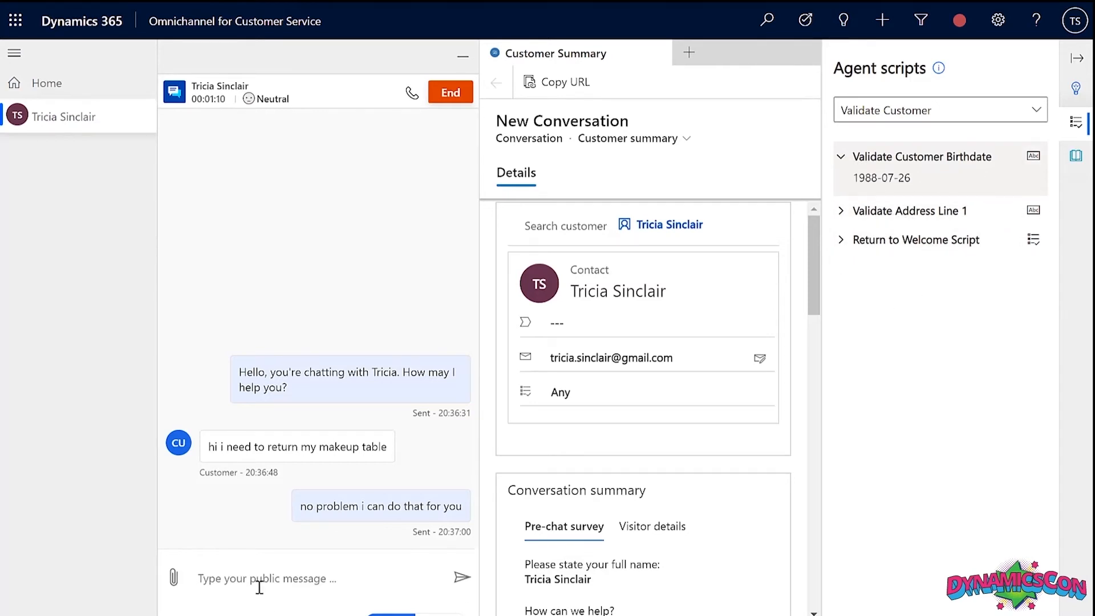
type("please confirm your d")
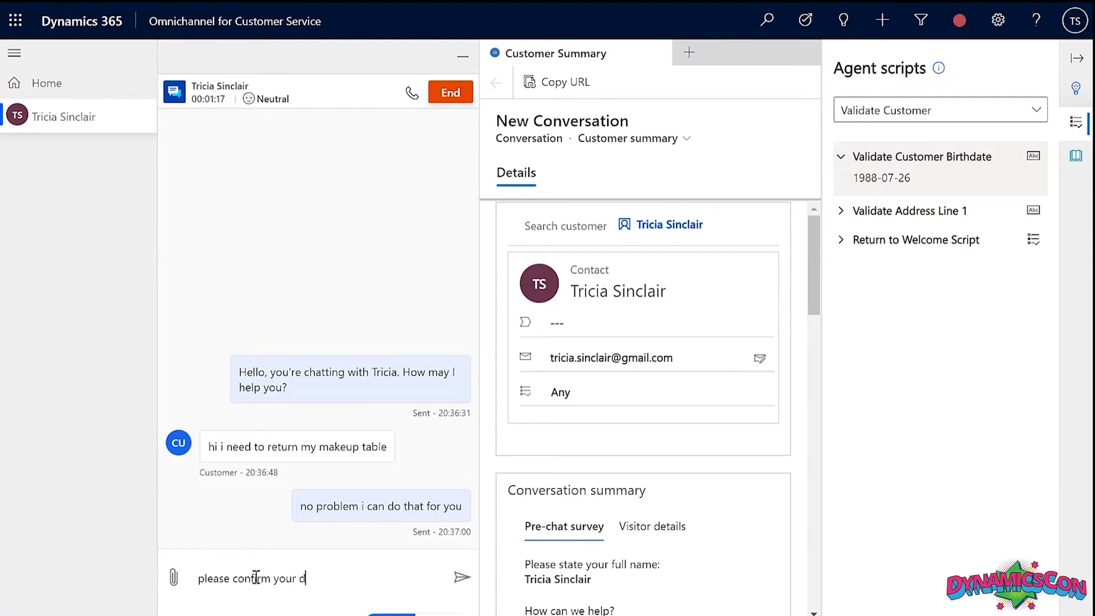
type("ate of birth")
key("Return")
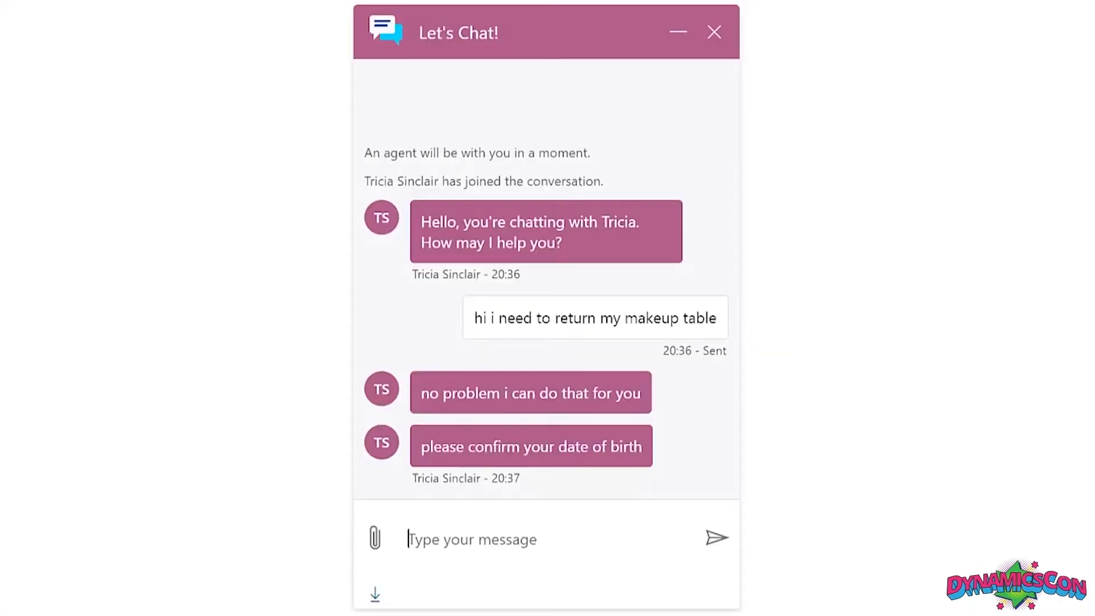
type("26th of ju")
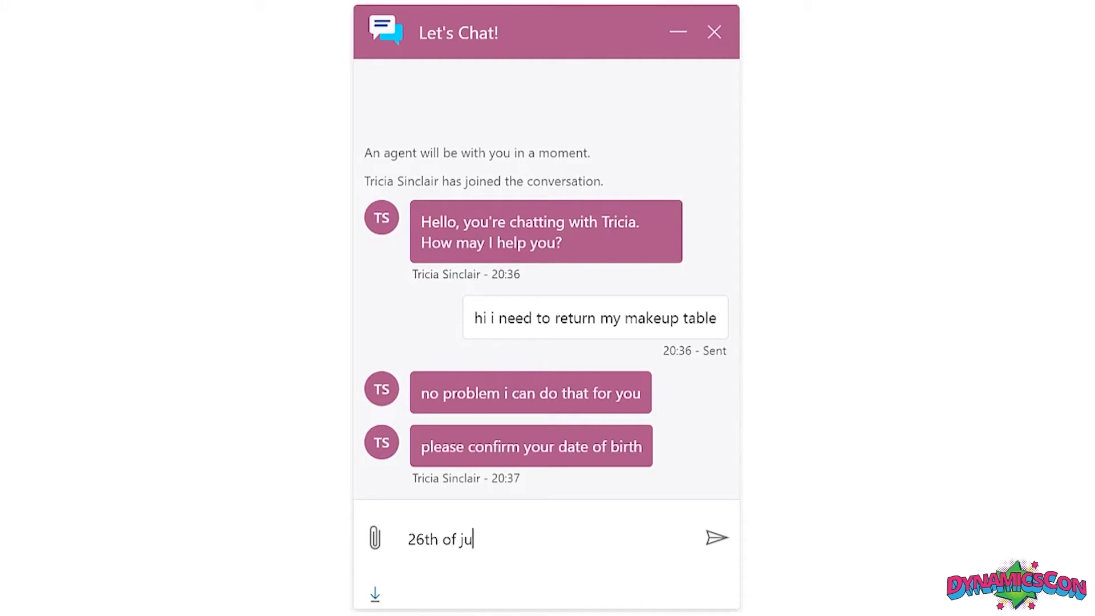
type("ly")
key("Return")
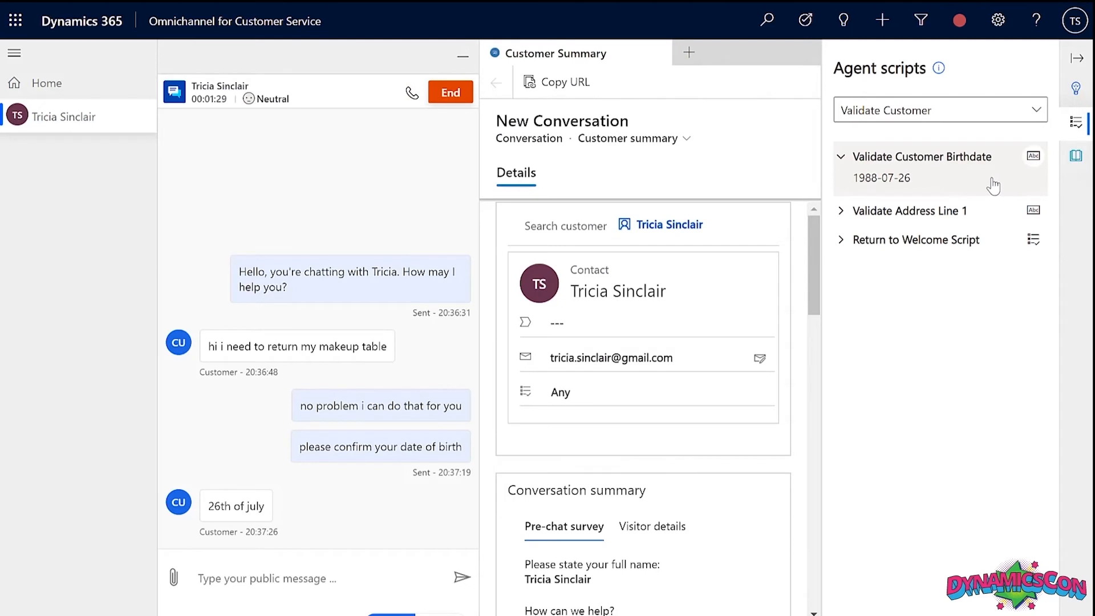
Check off the birthdate and address validation steps and ask 'great and your address?'.
left_click(1034, 158)
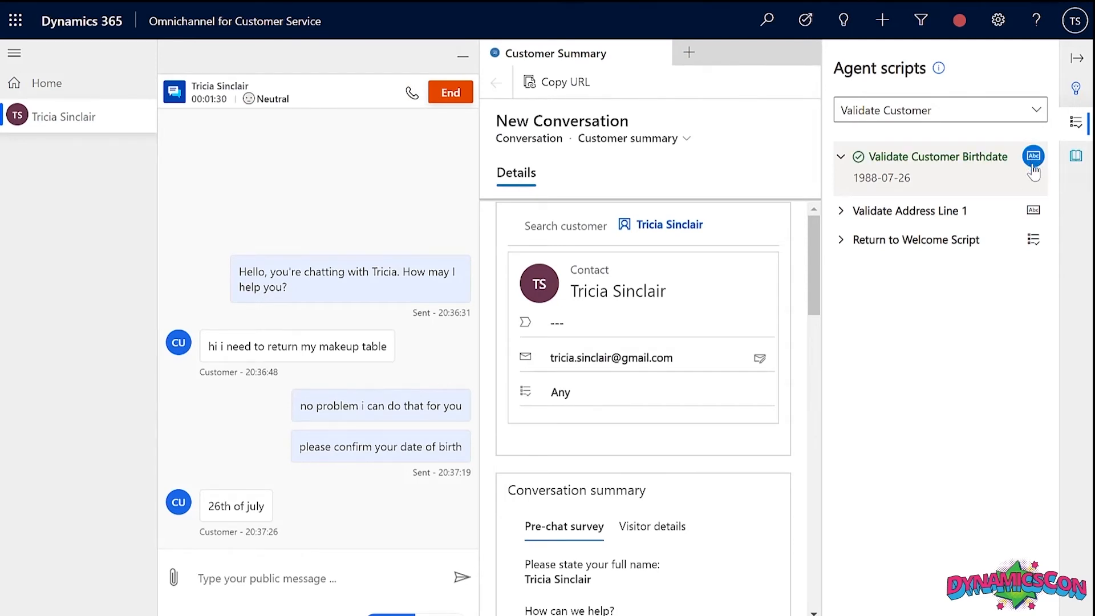
left_click(1030, 212)
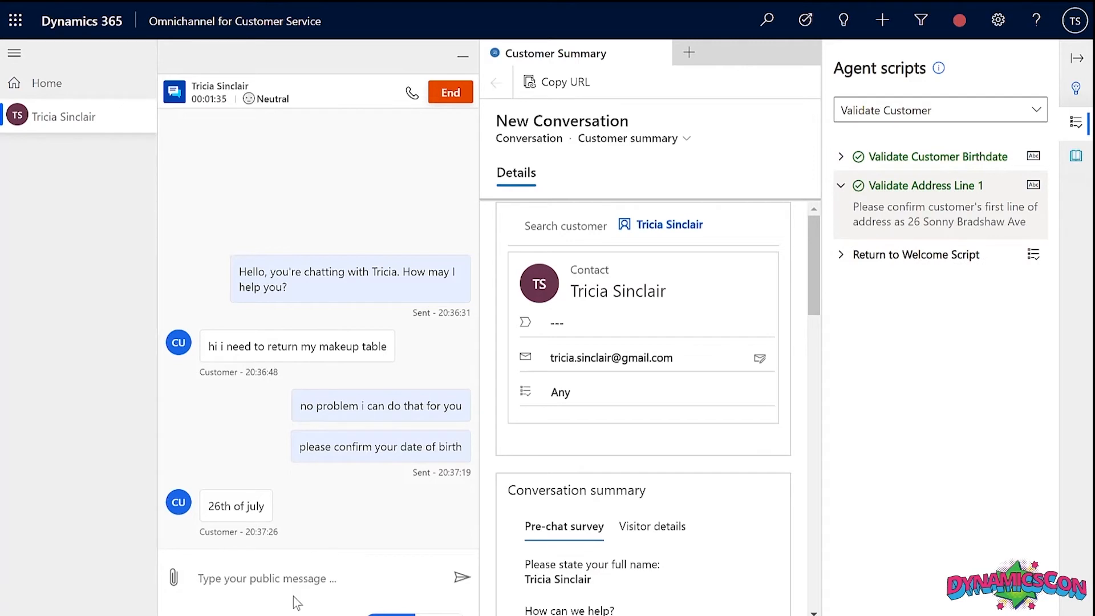
left_click(291, 580)
type("great and your address?")
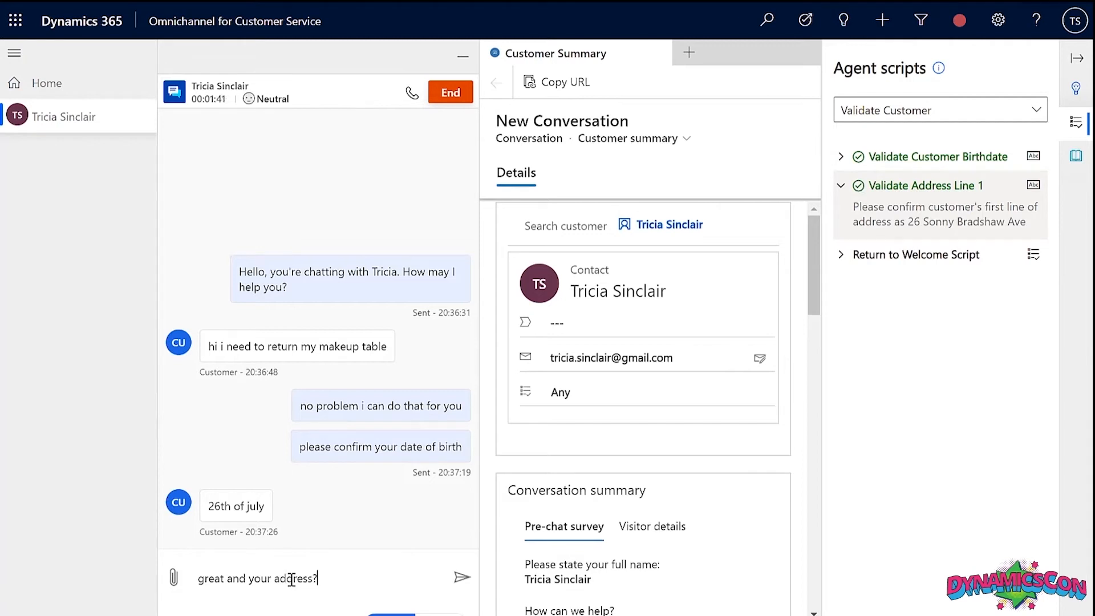
key("Return")
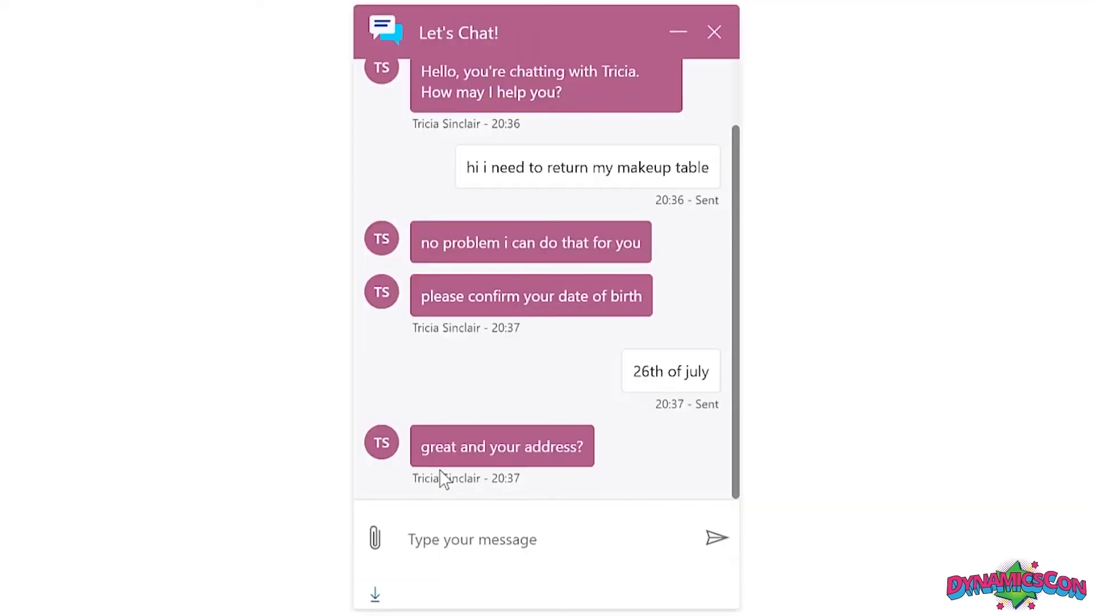
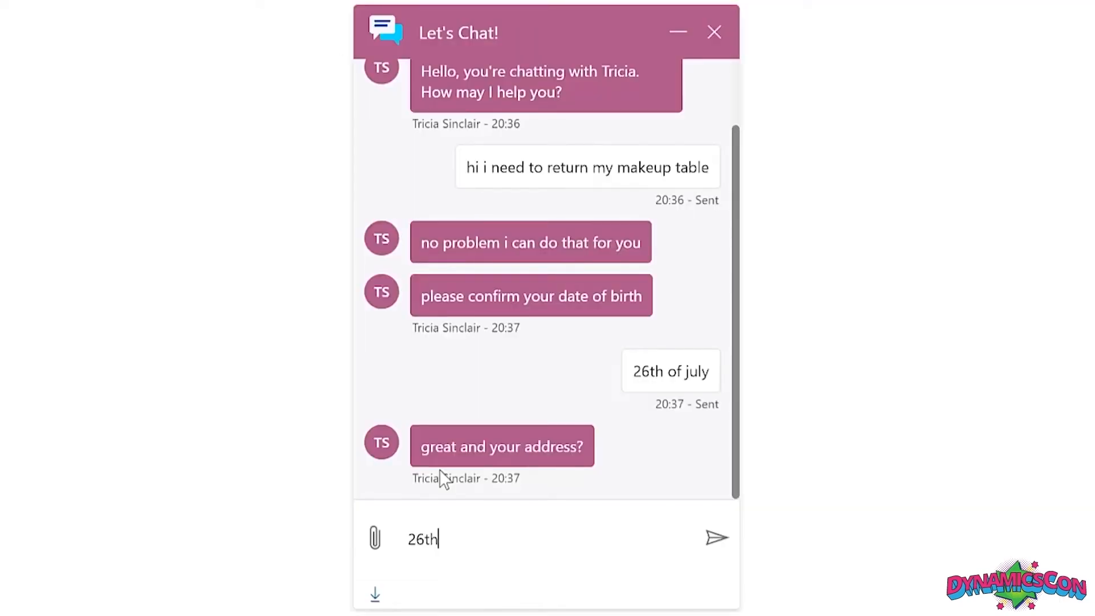
As the customer, send the street address, 'this is taking a while' and 'im not sure im happy with this service'.
key("Return")
type("th")
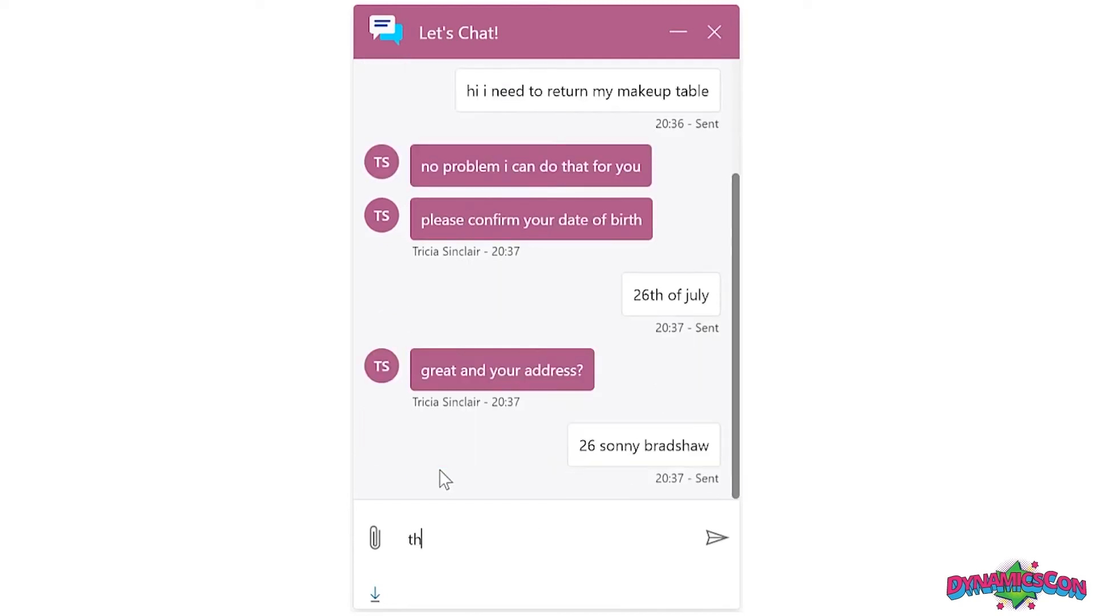
type("is is taking a whil")
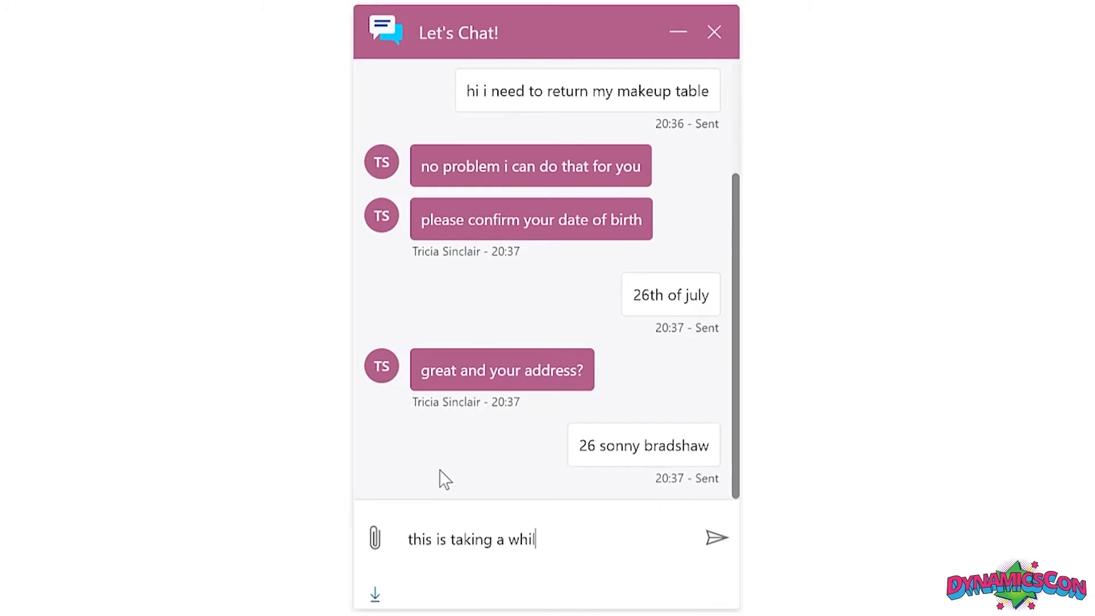
type("e")
key("Return")
type("im not sure im hap")
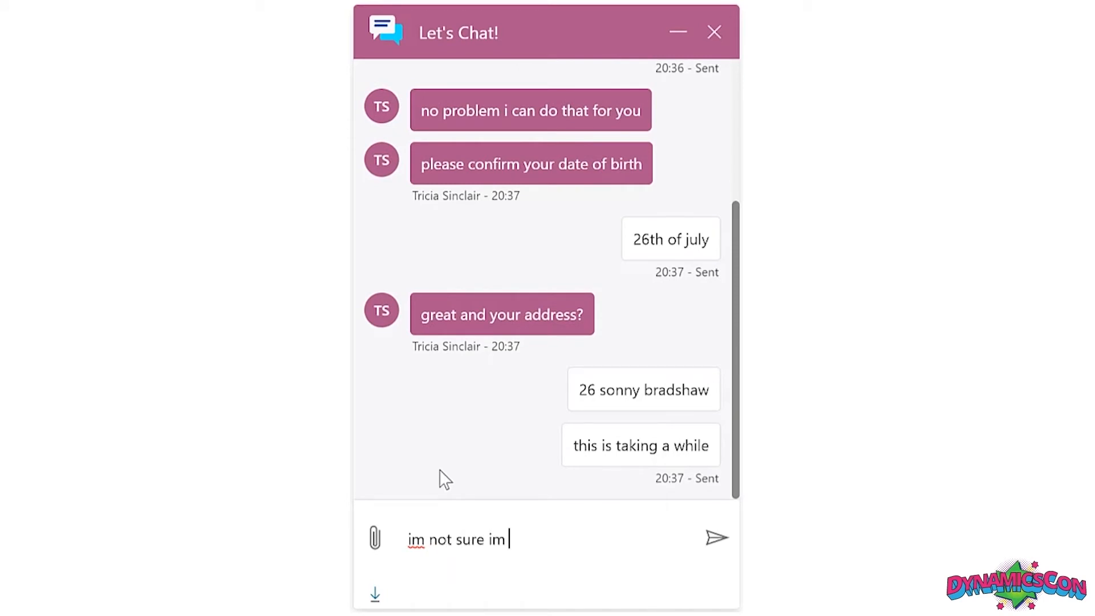
type("py with this surv")
key("BackSpace")
type("ervice")
key("Return")
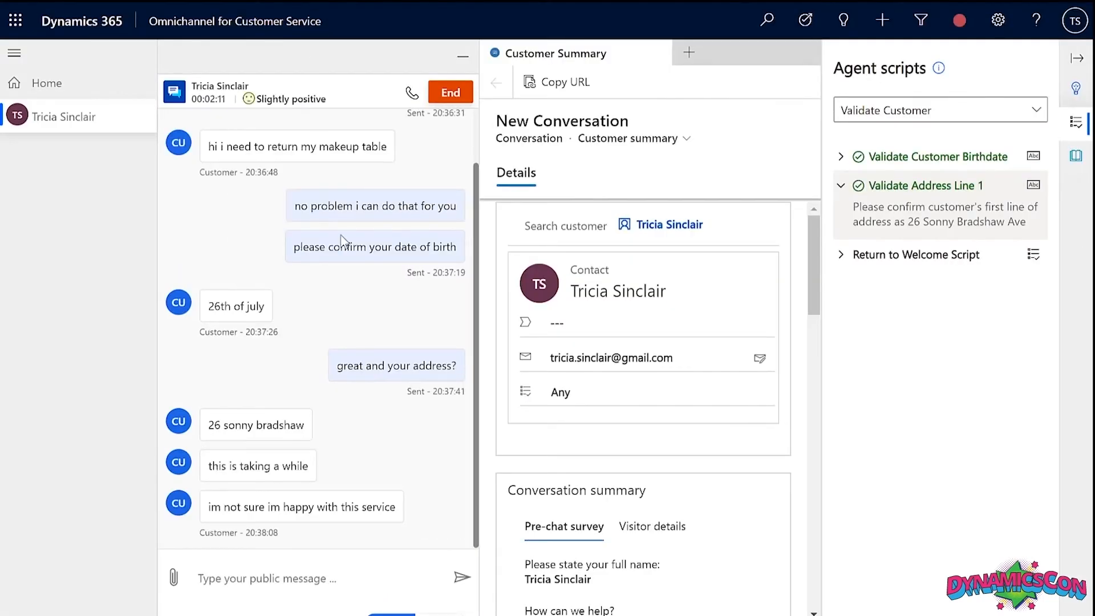
Reply 'i'll be quick', then return to the Welcome Script and expand Create Pre Populated Case.
left_click(273, 580)
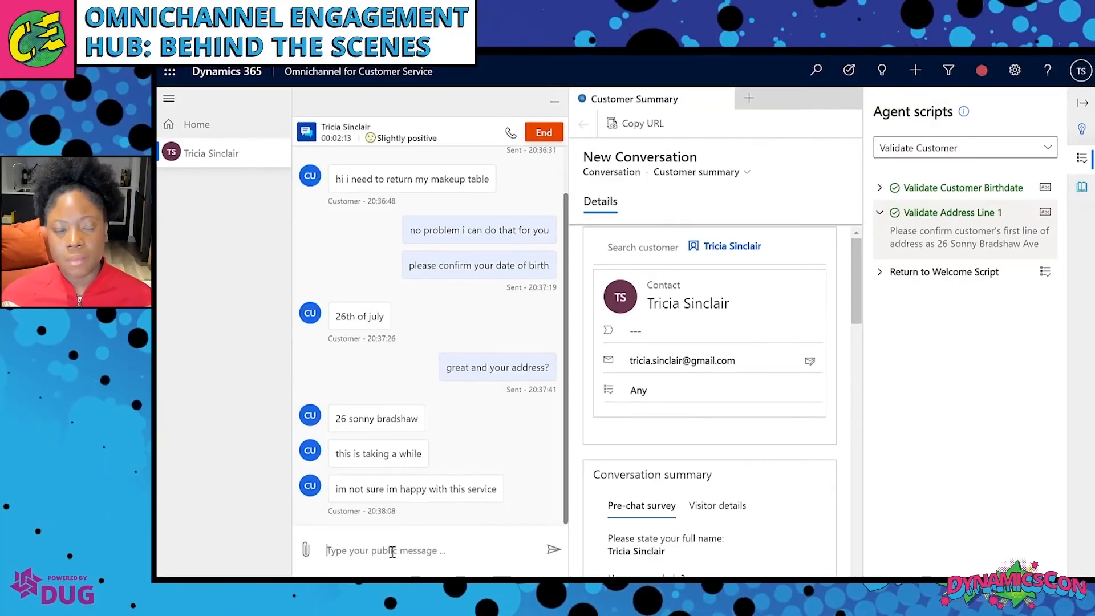
type("tha")
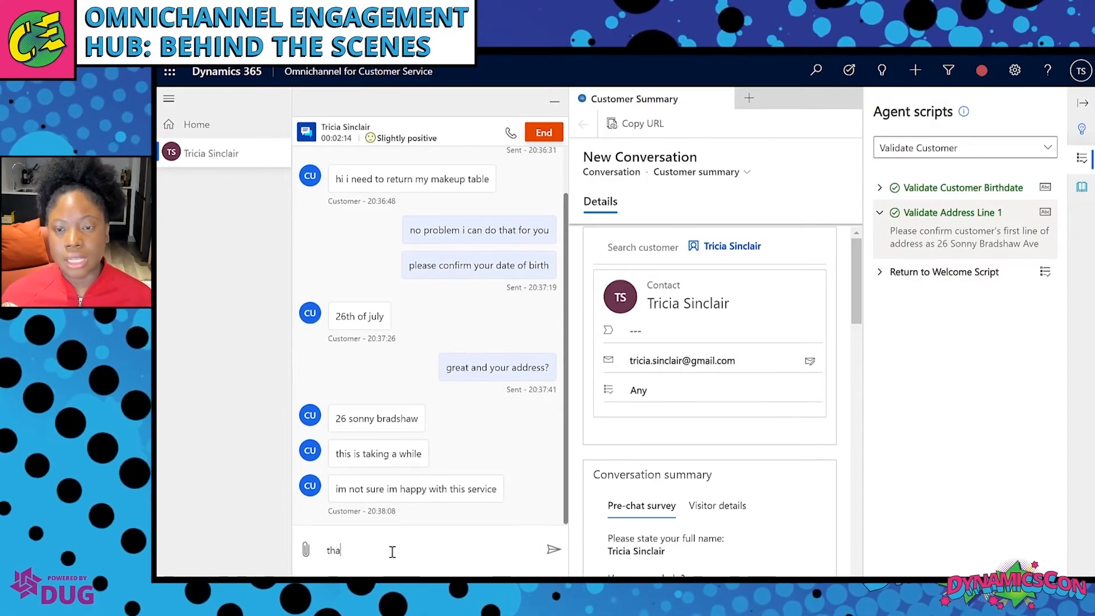
key("BackSpace")
key("BackSpace")
key("BackSpace")
type("i'l")
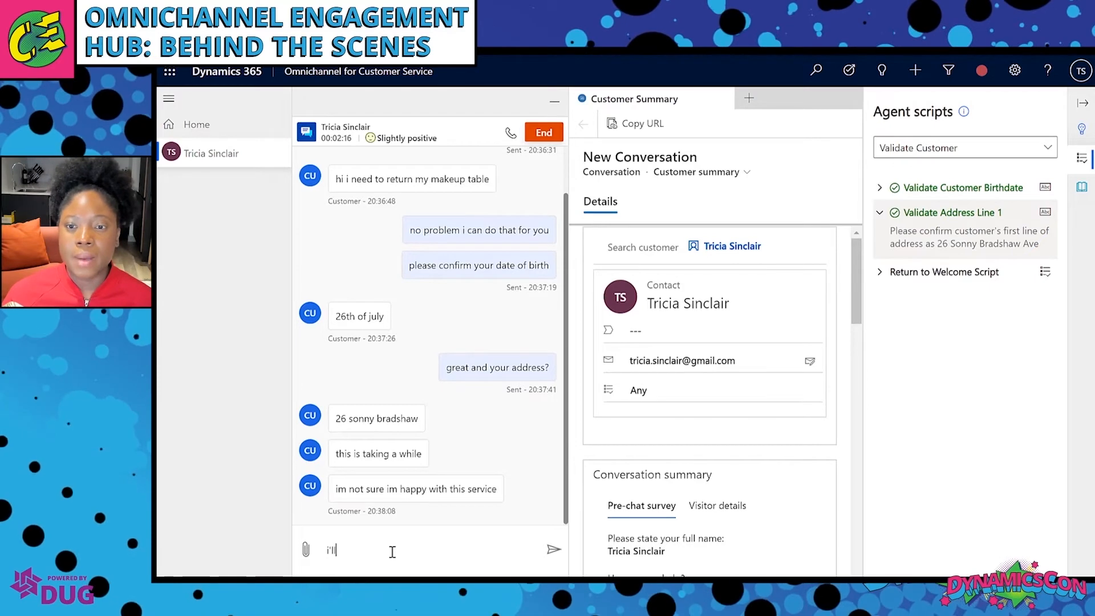
type("l be quick")
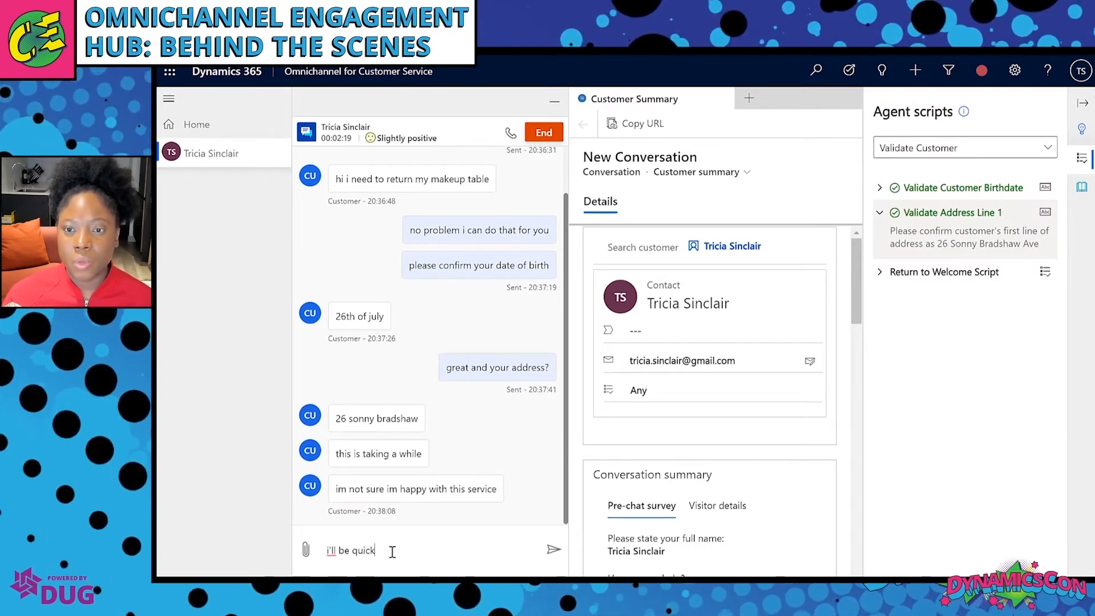
key("Return")
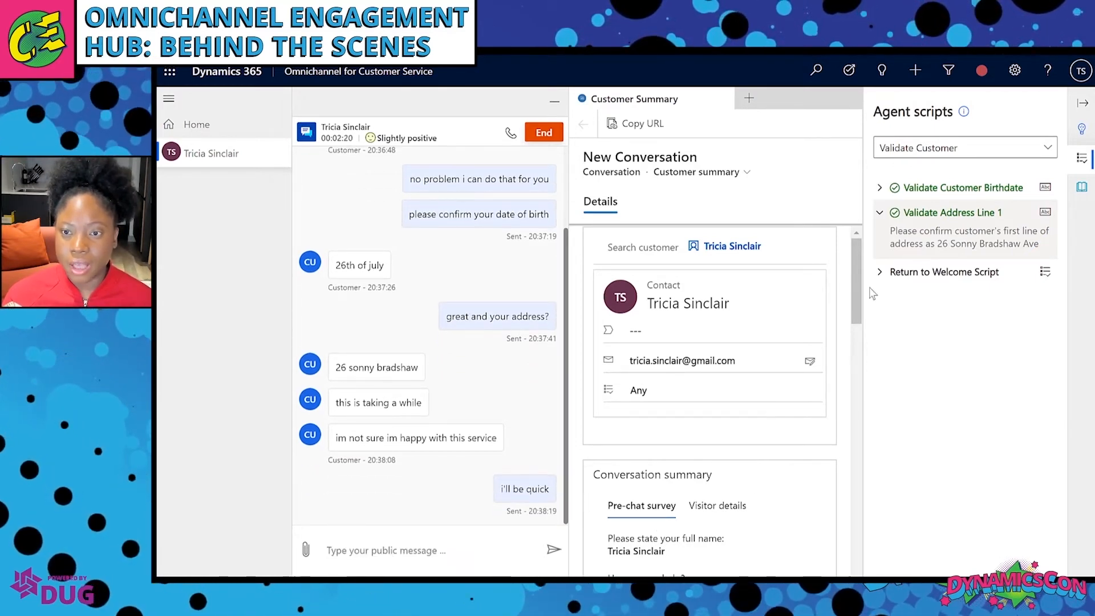
left_click(1045, 271)
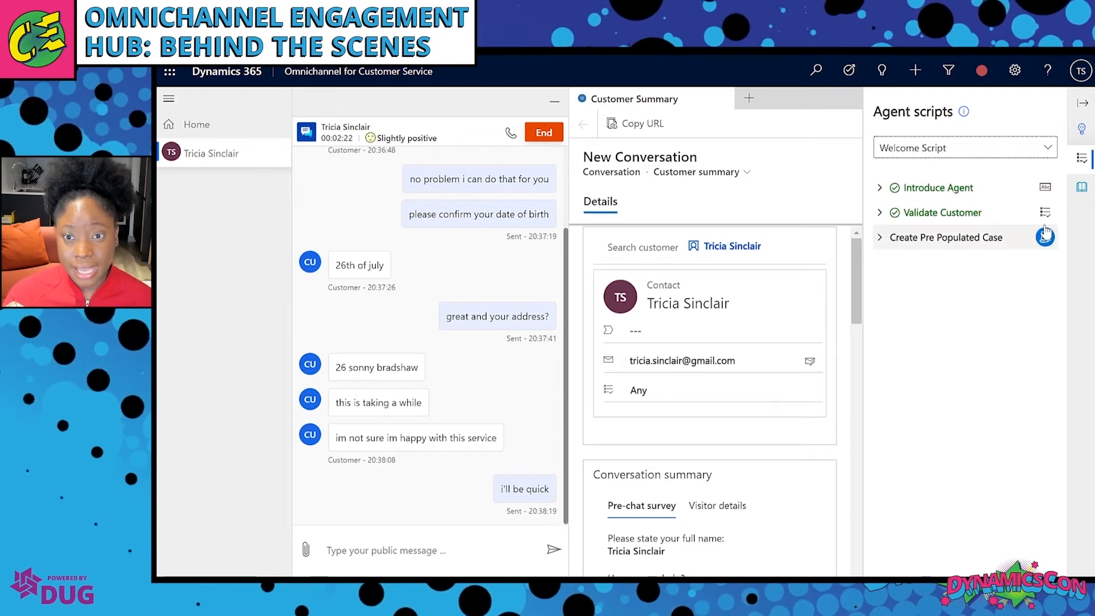
left_click(881, 239)
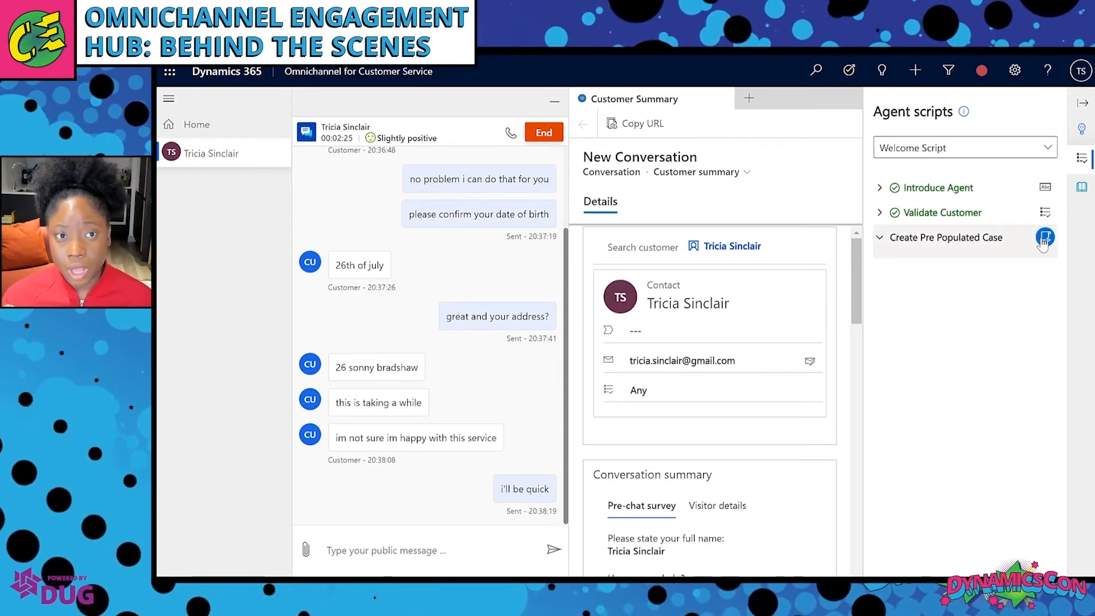
Create a pre-populated case for the customer titled 'Delivery and Return' and save it.
left_click(1044, 239)
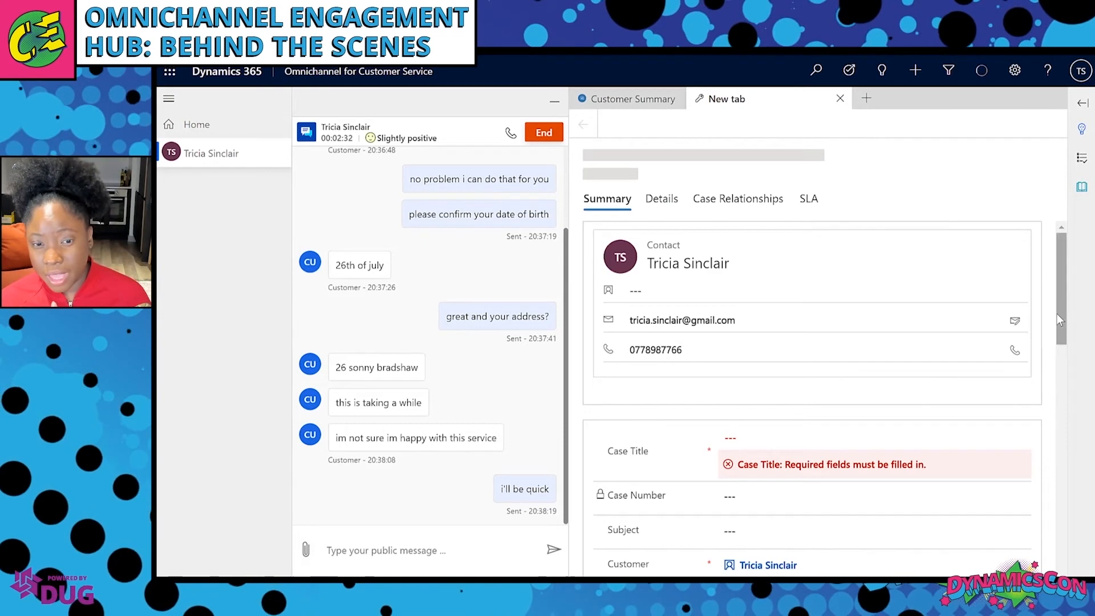
mouse_move(1063, 316)
left_mouse_down()
mouse_move(1044, 522)
mouse_move(1057, 309)
left_mouse_up()
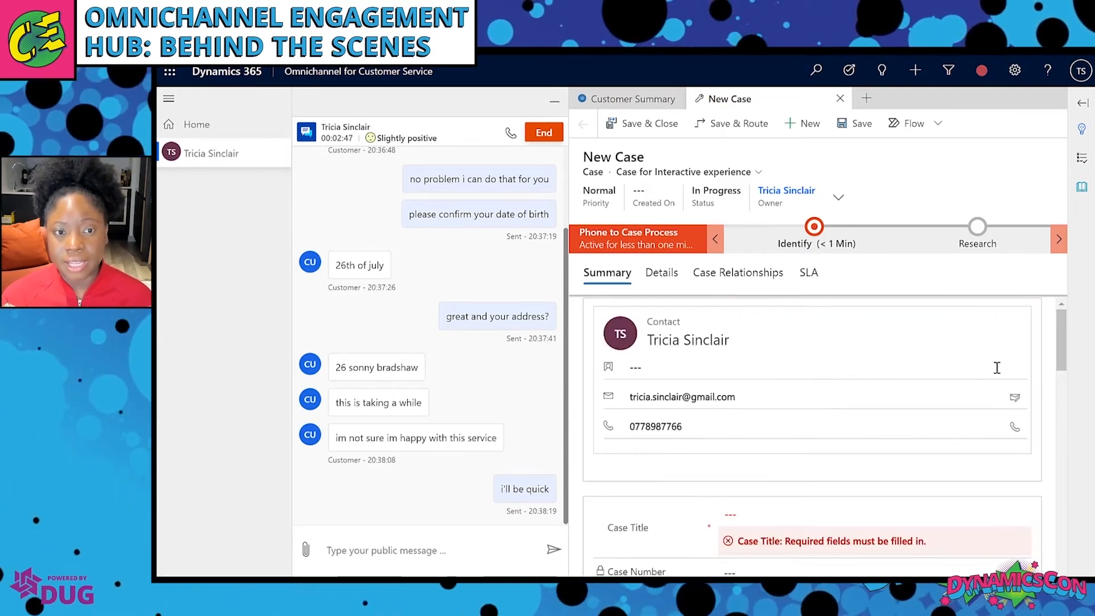
left_click(846, 506)
type("Delivery an")
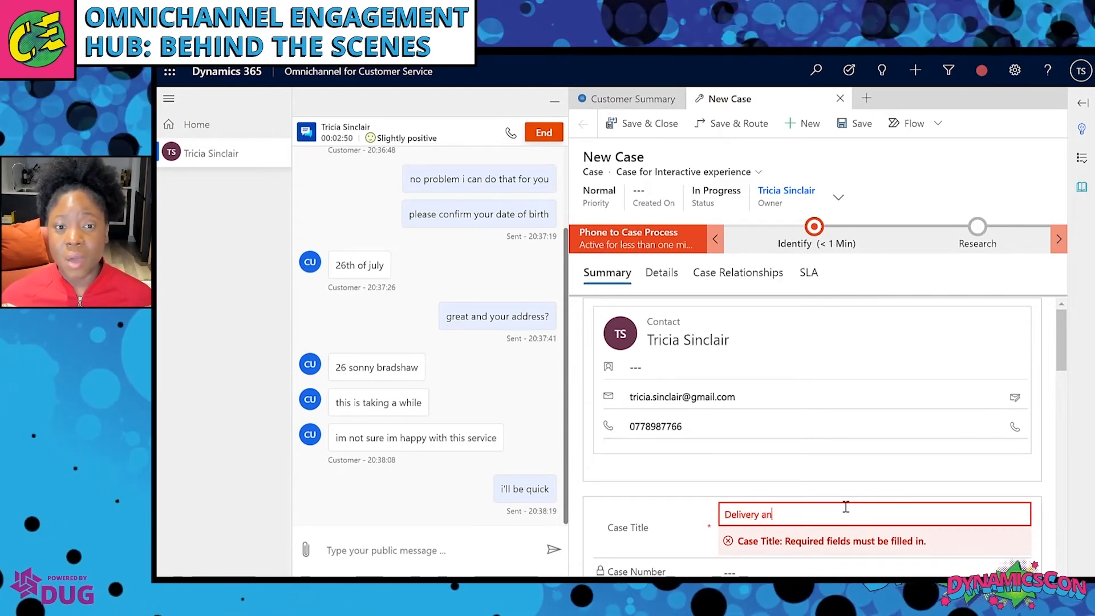
type("d Return")
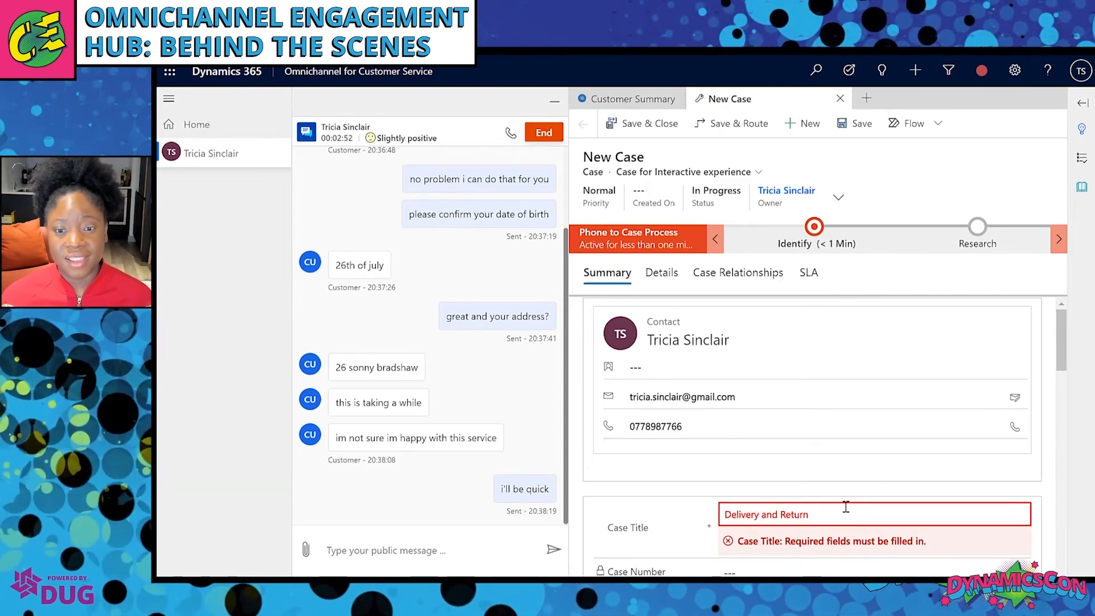
left_click(872, 484)
mouse_move(1061, 368)
left_mouse_down()
mouse_move(1060, 414)
mouse_move(1060, 365)
left_mouse_up()
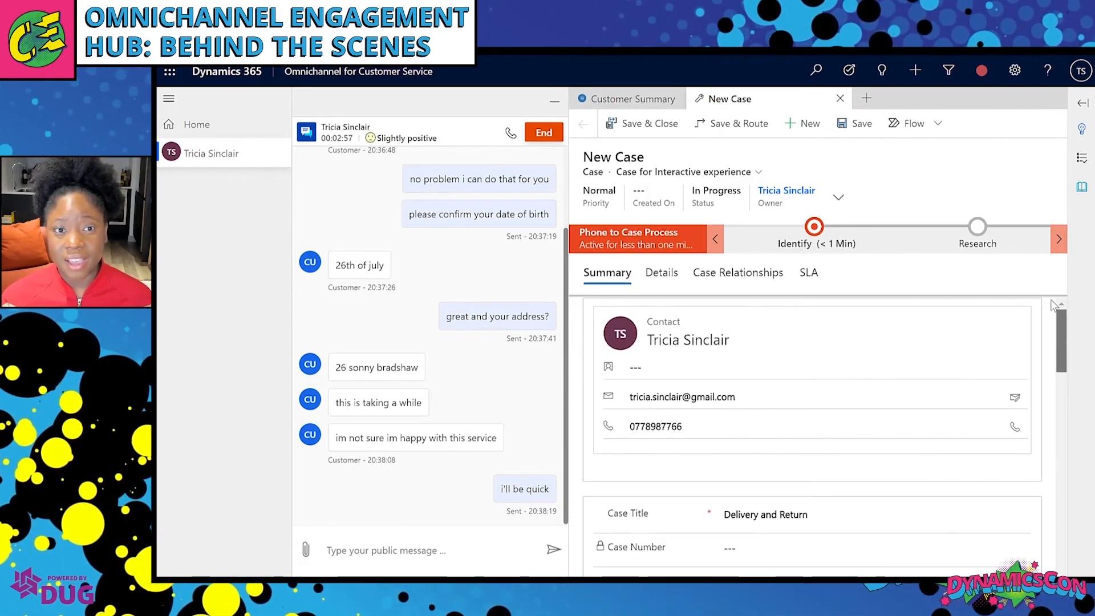
left_click(661, 125)
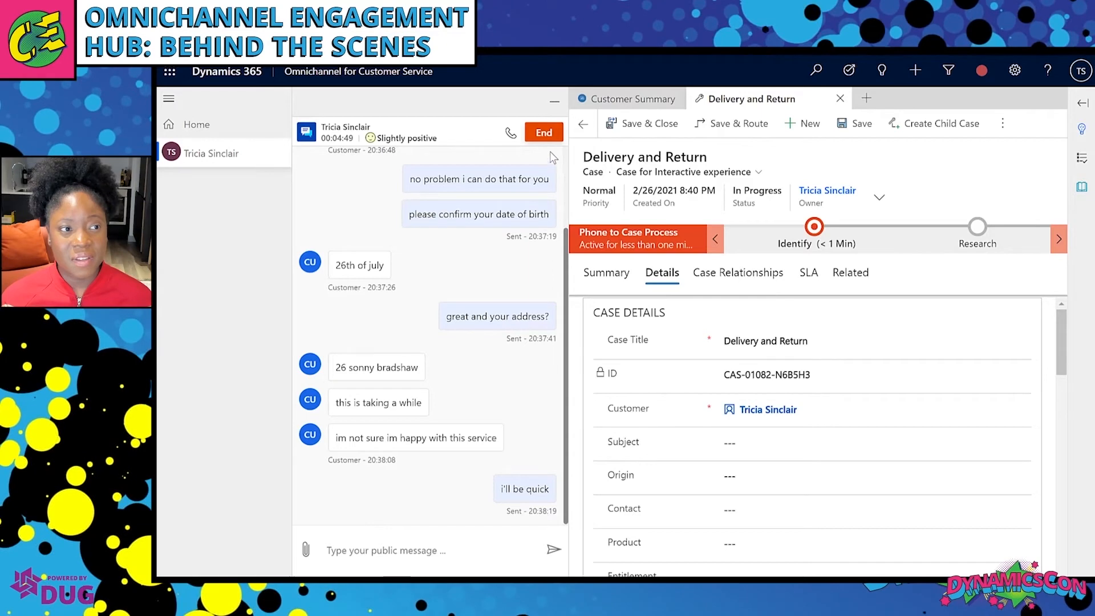
End the customer conversation and close its chat session in the left panel.
left_click(545, 135)
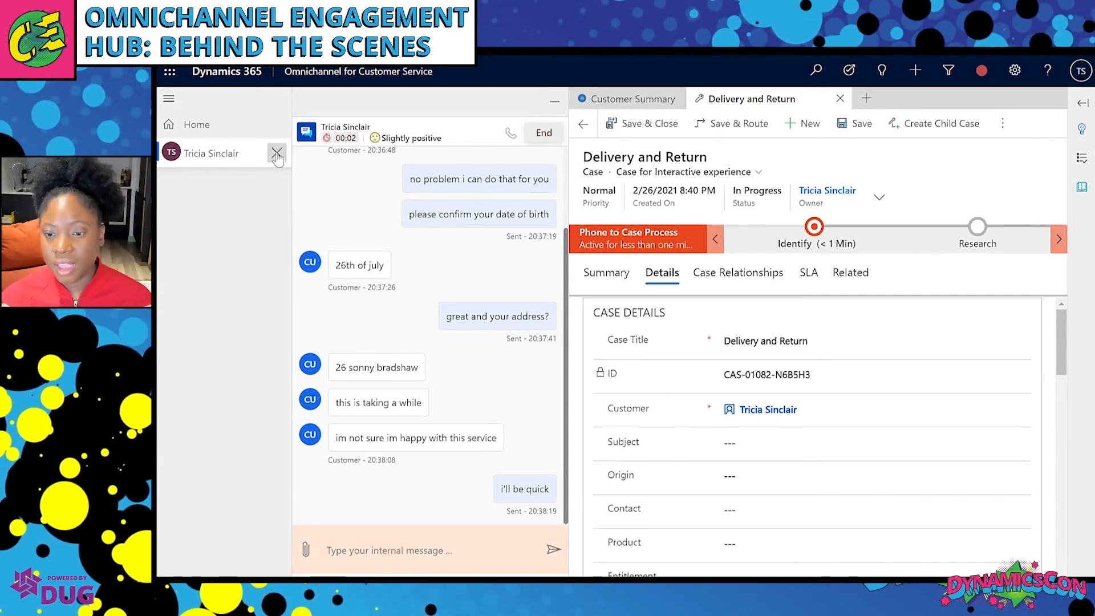
left_click(277, 153)
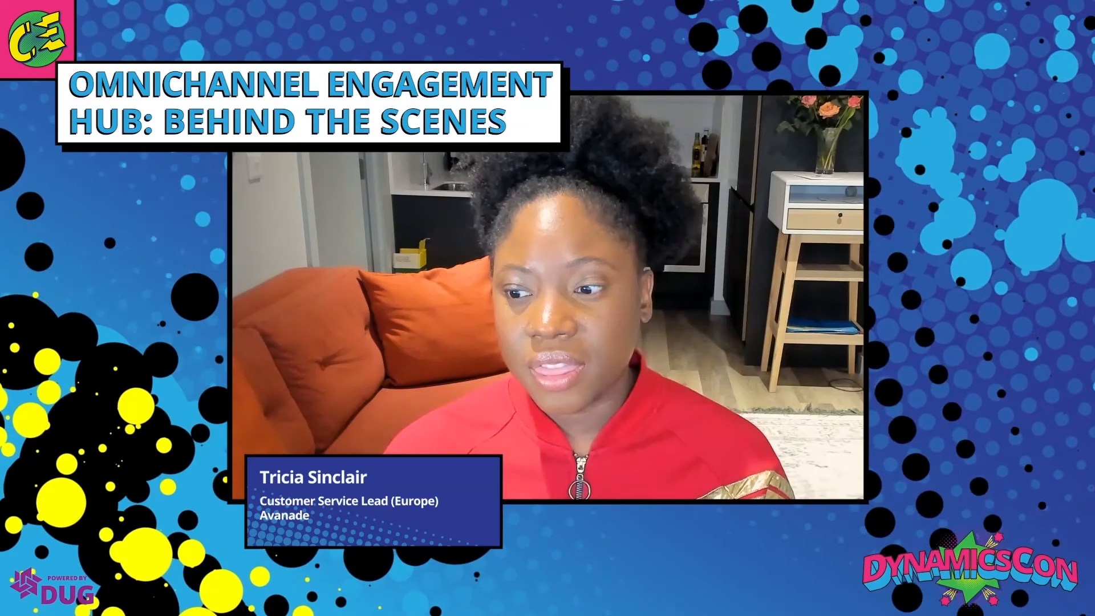